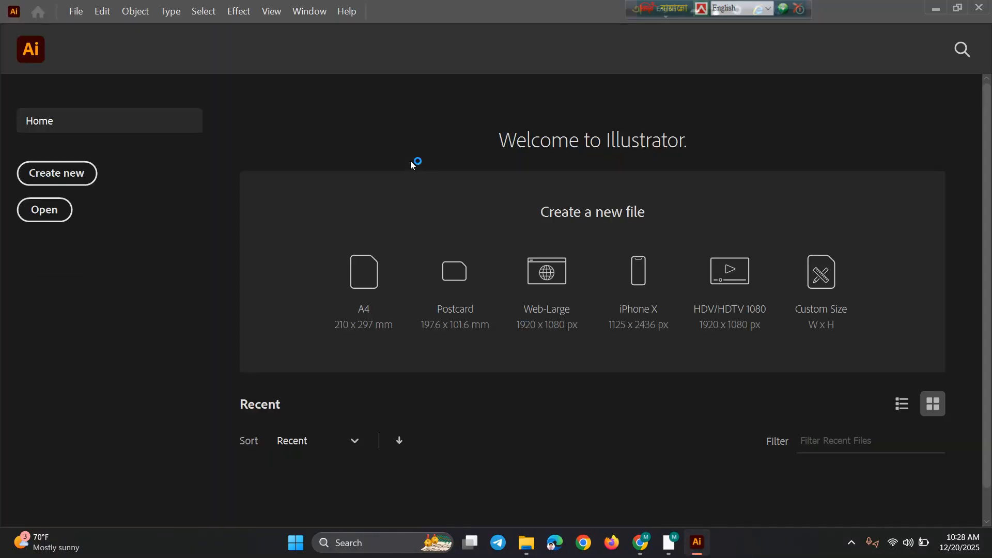
scroll(450, 328, "down", 4)
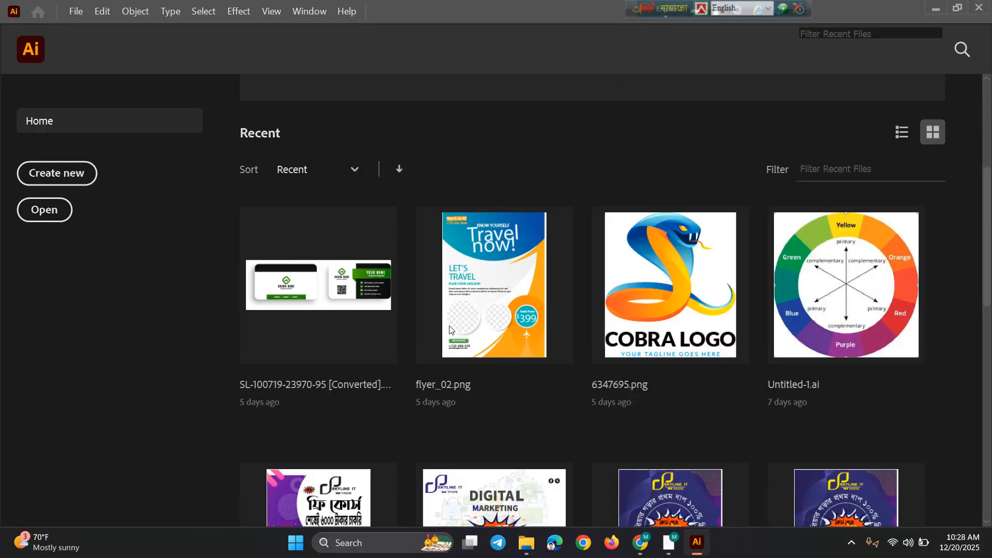
scroll(449, 328, "up", 4)
scroll(450, 327, "down", 4)
scroll(289, 305, "up", 4)
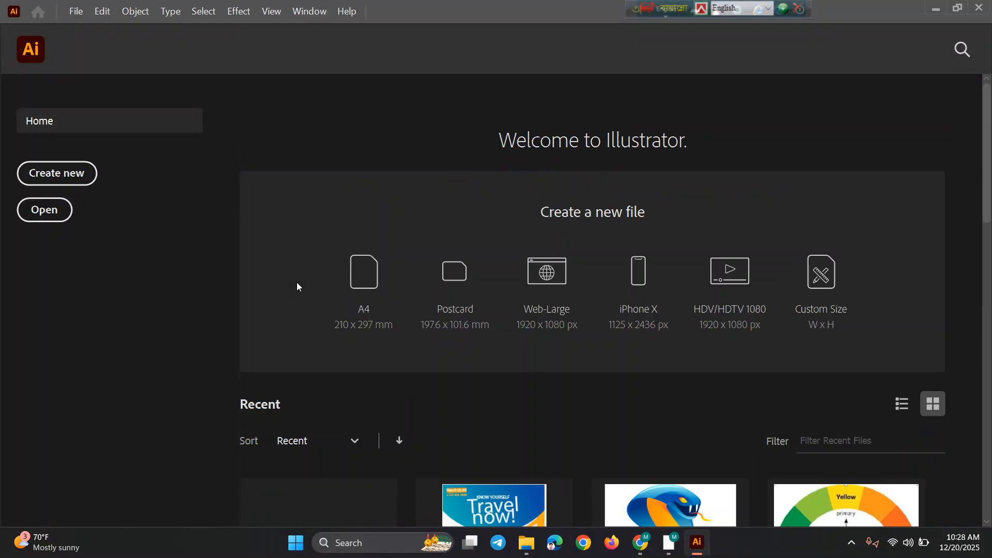
Create a new document 1000 px wide and 1000 px high, and close the floating Pathfinder panel
left_click(55, 179)
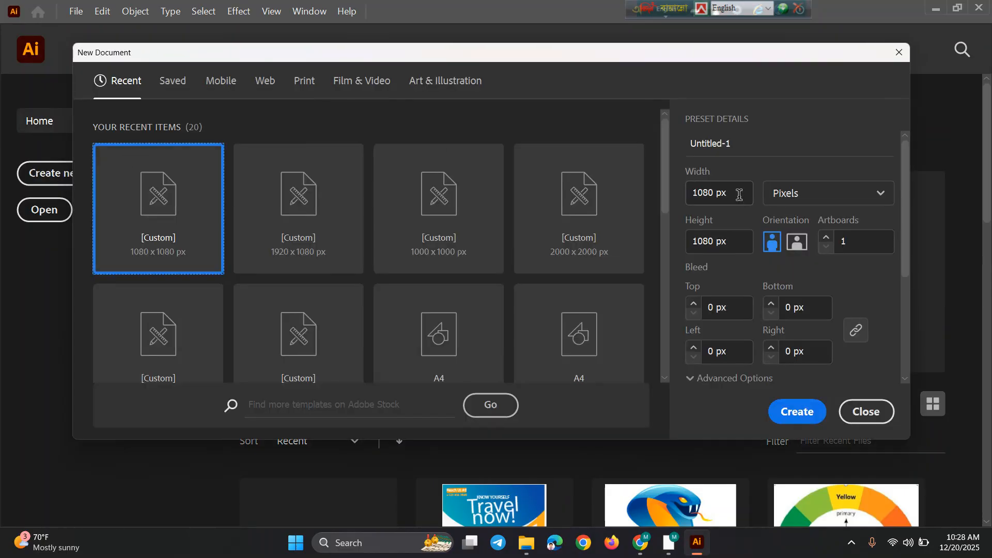
left_click(739, 194)
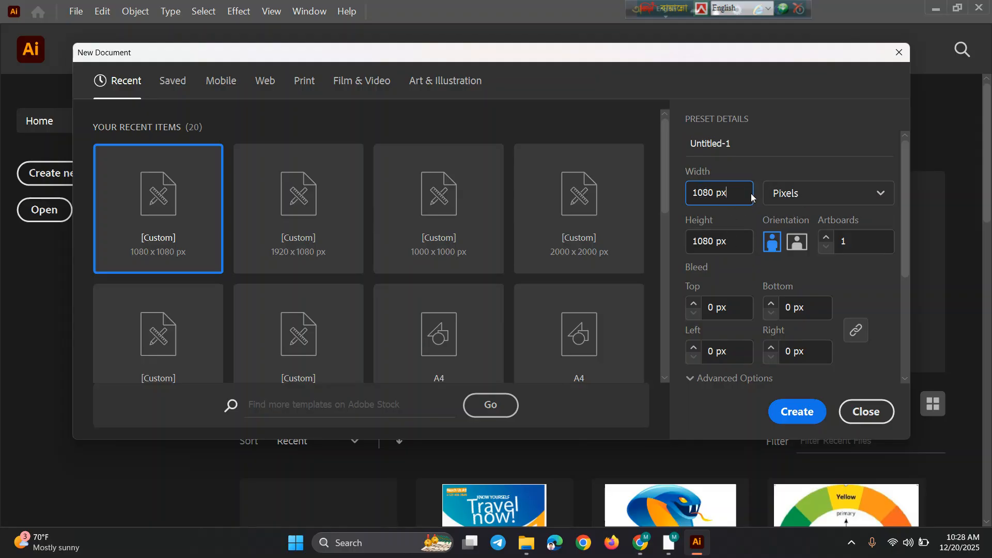
triple_click(700, 195)
type("100")
key("Tab")
key("Tab")
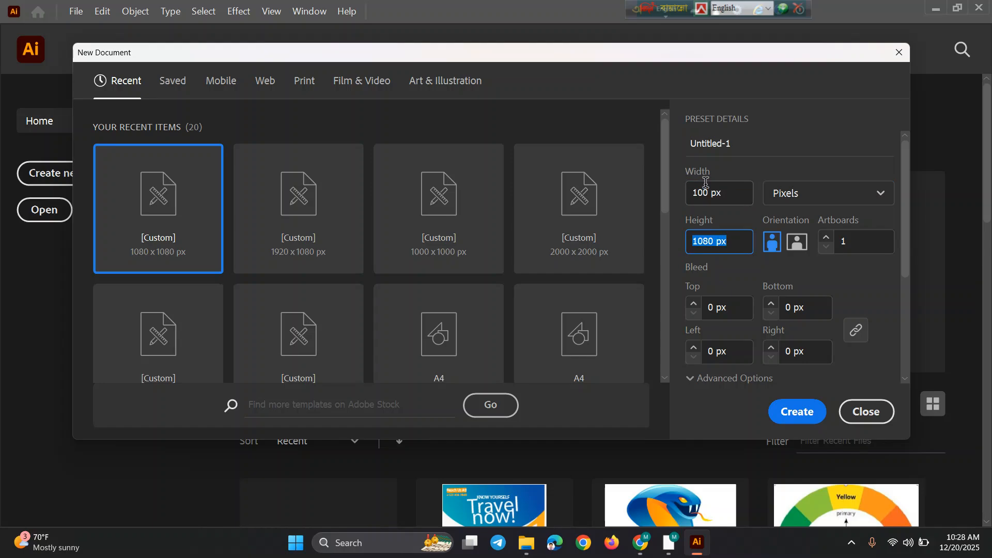
left_click(707, 190)
type("0")
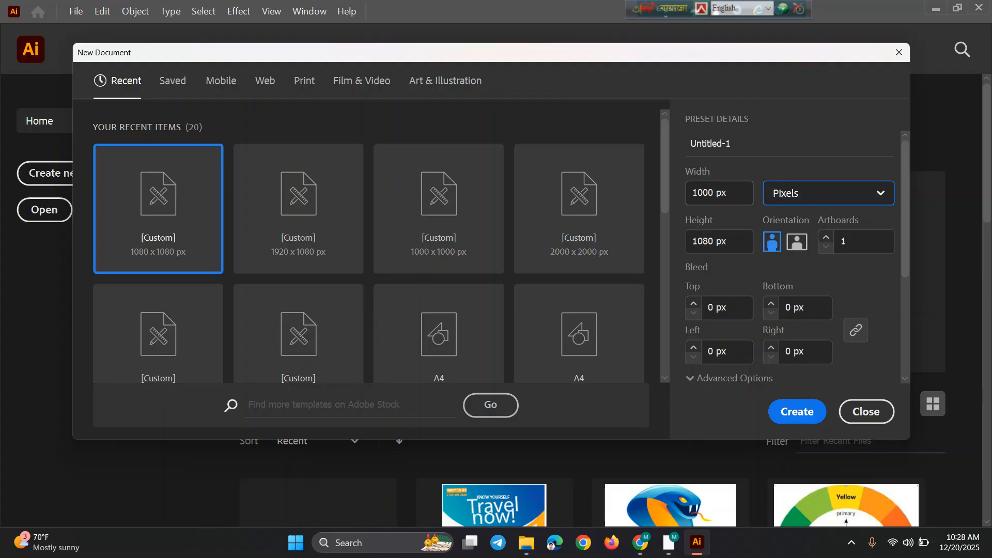
key("Tab")
key("Tab")
type("10")
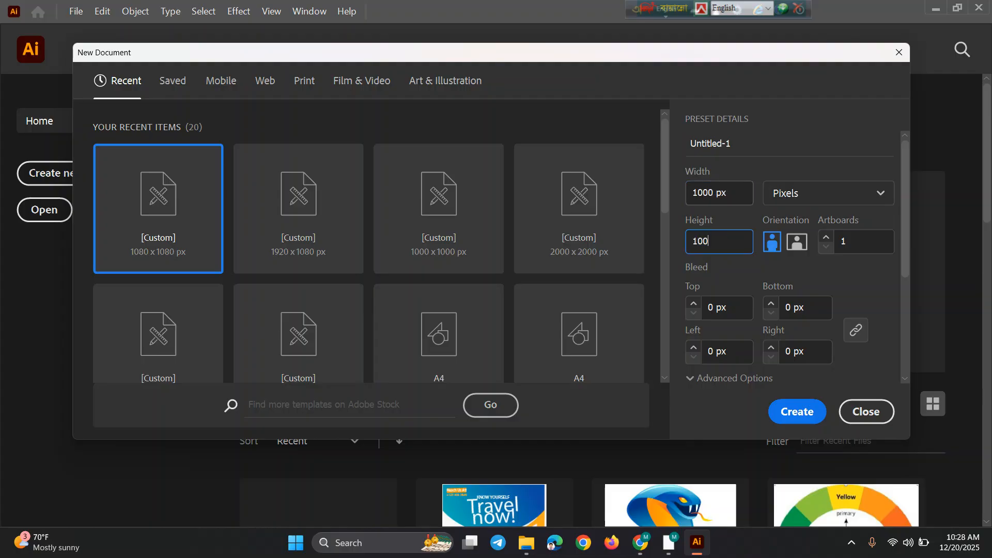
key("Tab")
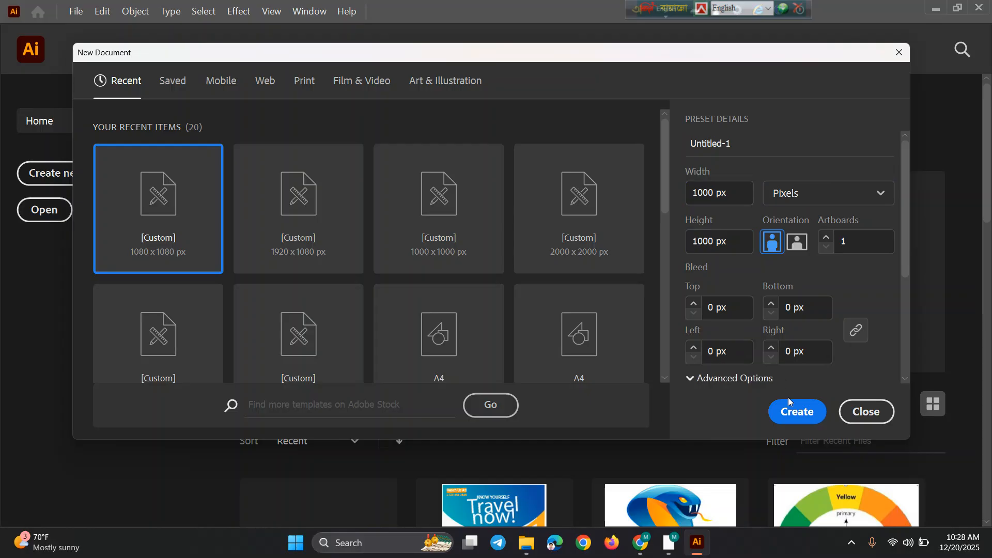
left_click(796, 412)
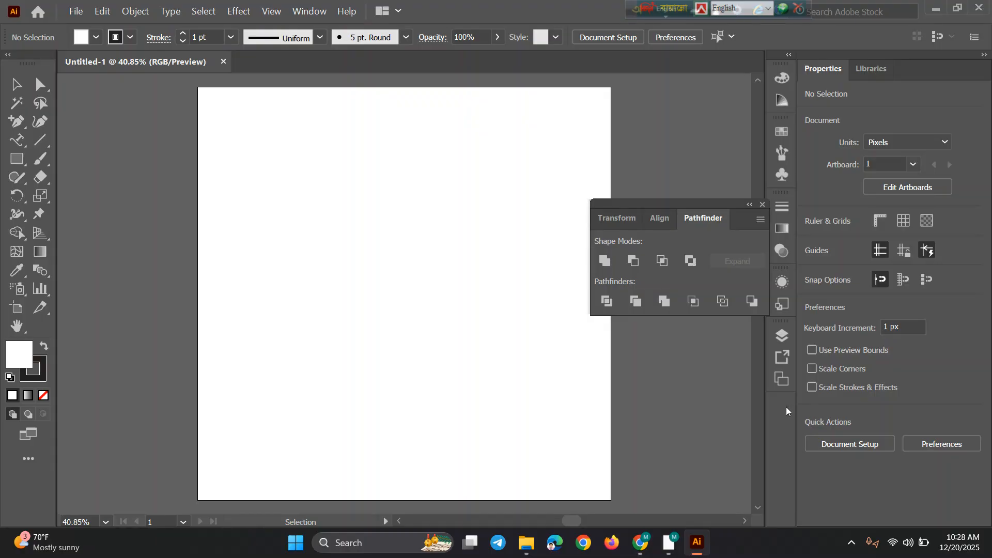
left_click(761, 205)
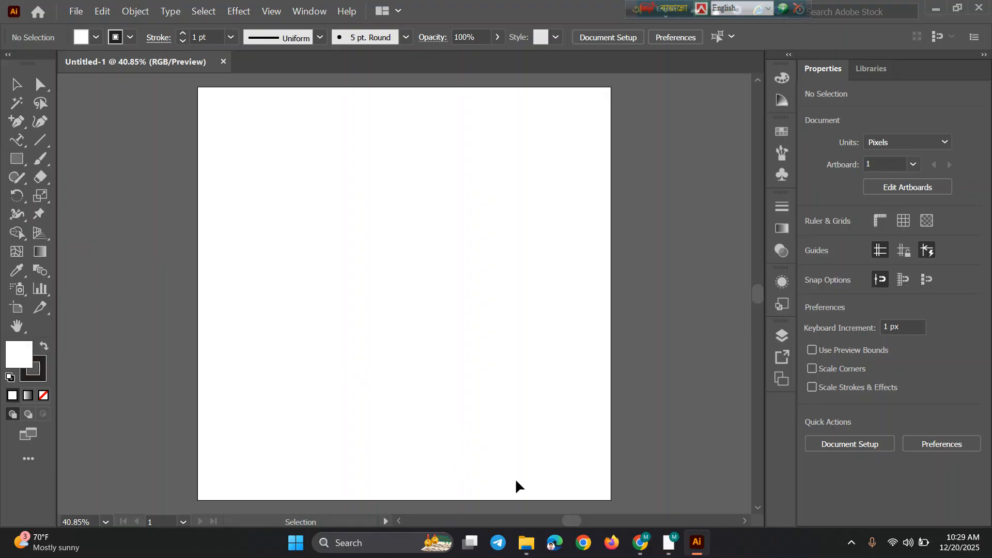
In File Explorer, open the reference logo 1.png from Desktop > Everast > ProjPic and view it maximized
left_click(526, 543)
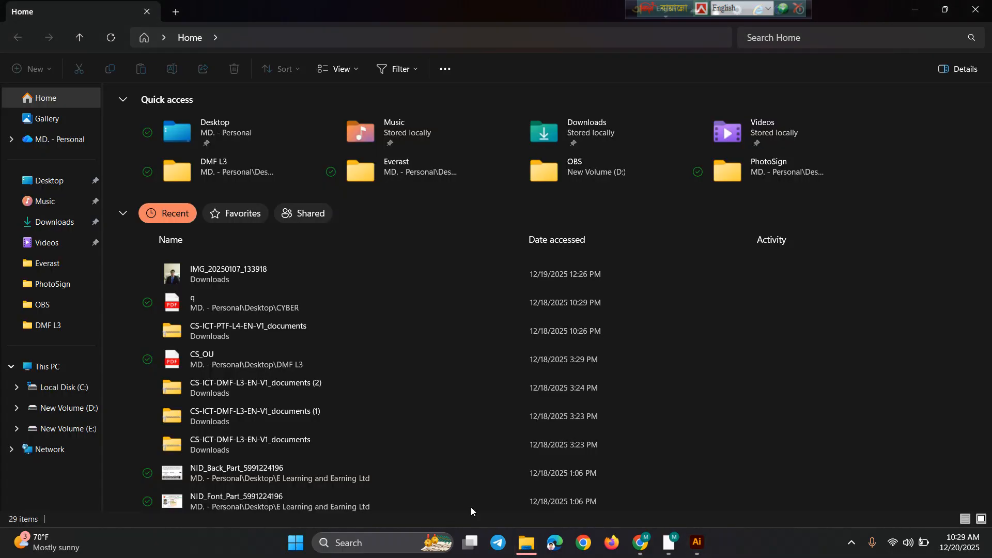
double_click(236, 130)
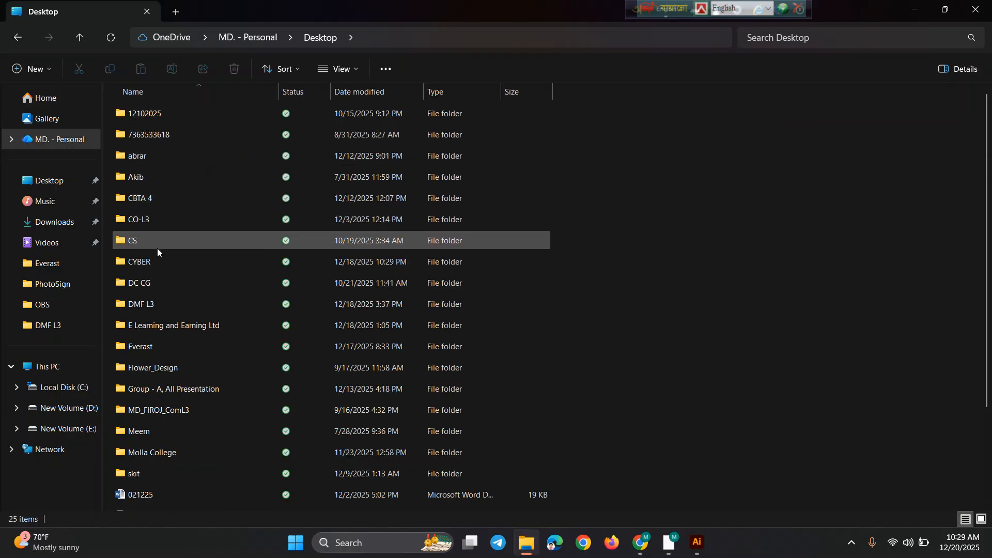
left_click(159, 349)
double_click(159, 349)
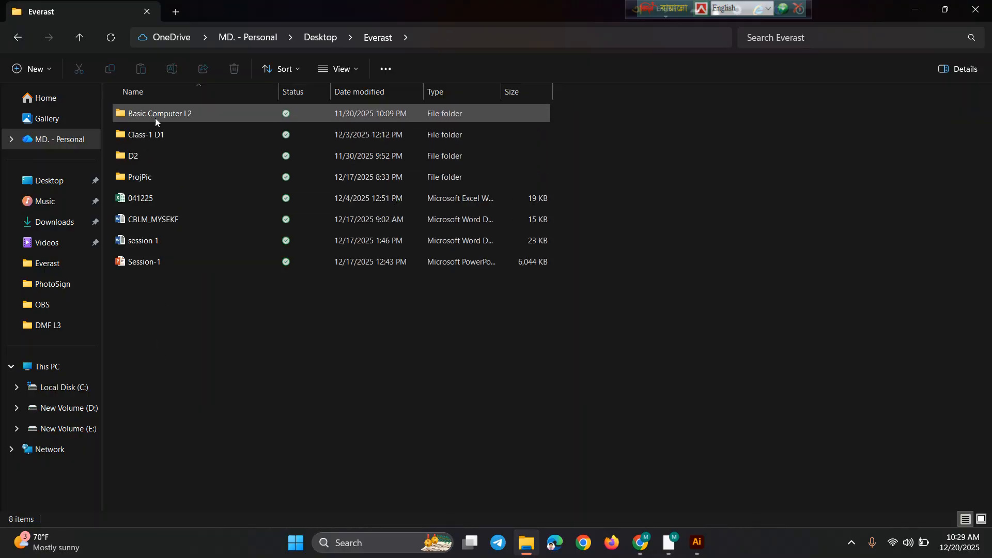
double_click(154, 181)
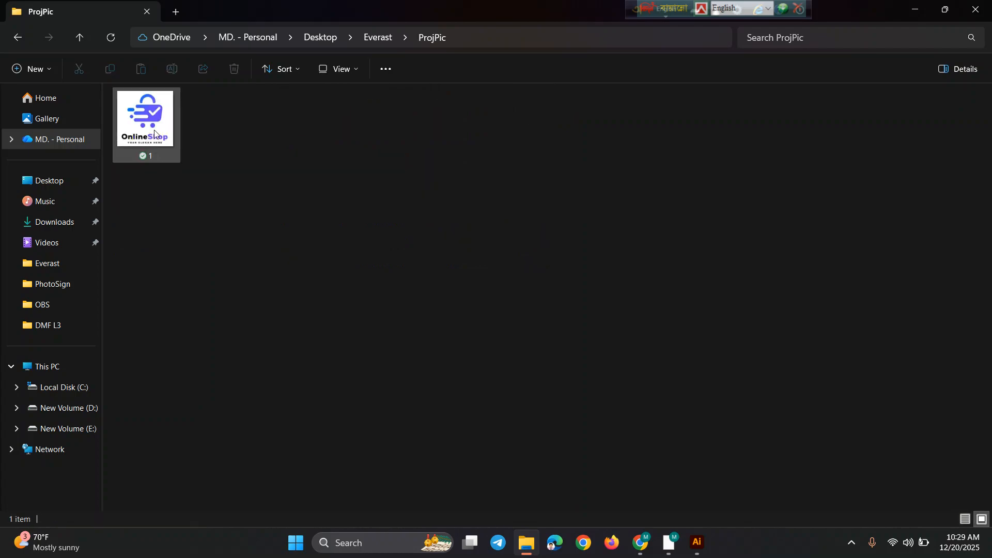
left_click(154, 133)
double_click(154, 133)
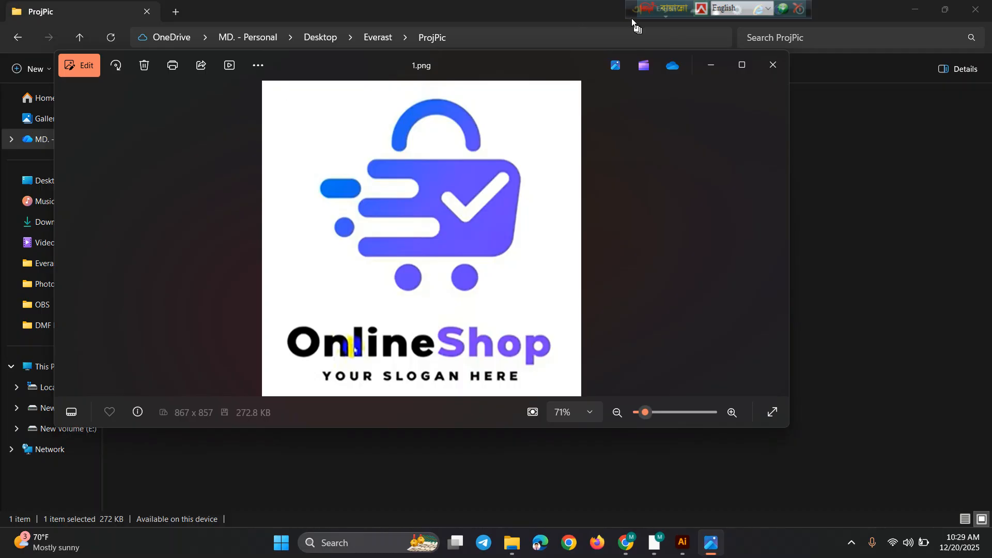
mouse_move(743, 72)
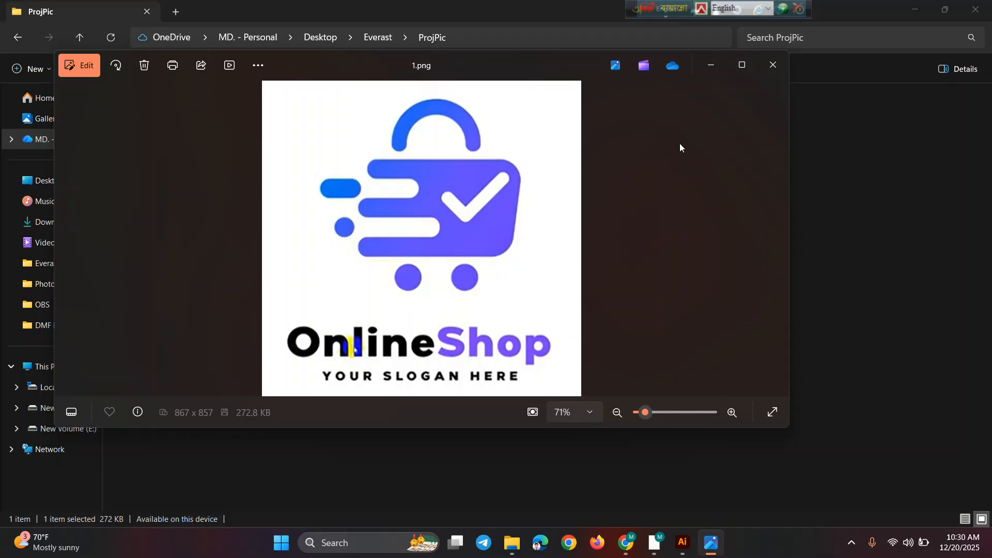
left_click(742, 66)
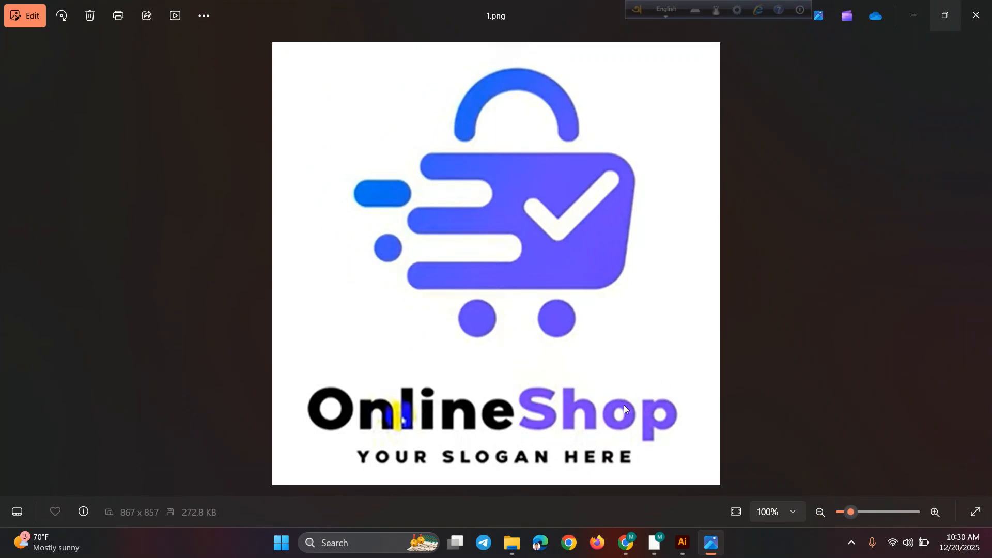
Switch back to Illustrator and place 1.png from Desktop > Everast > ProjPic into the document
left_click(683, 548)
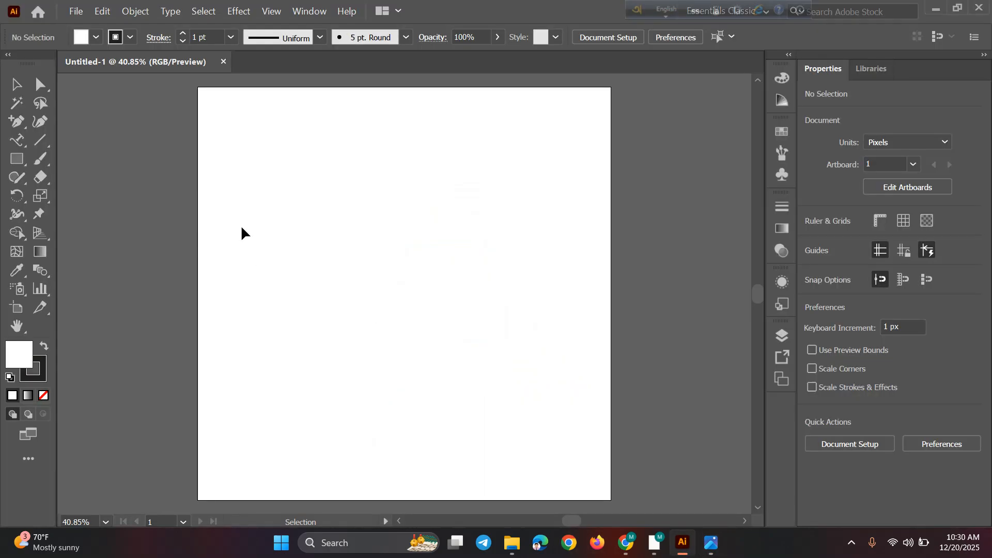
key("ctrl")
key("ctrl+shift+p")
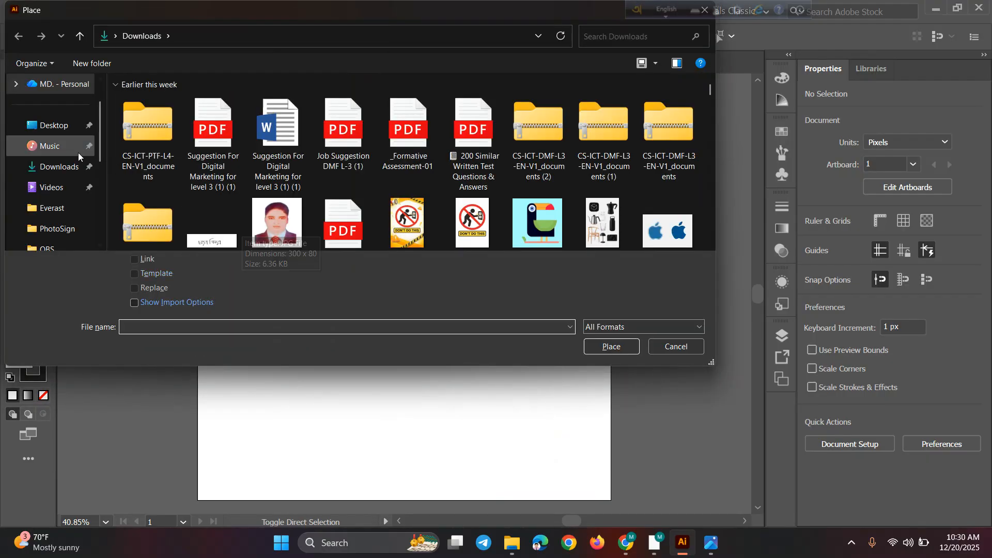
left_click(51, 136)
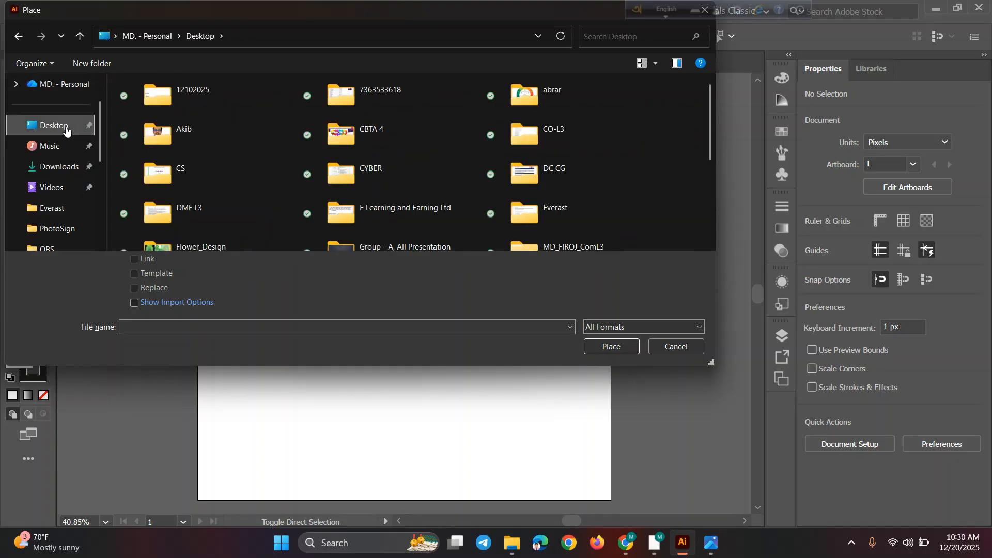
double_click(553, 219)
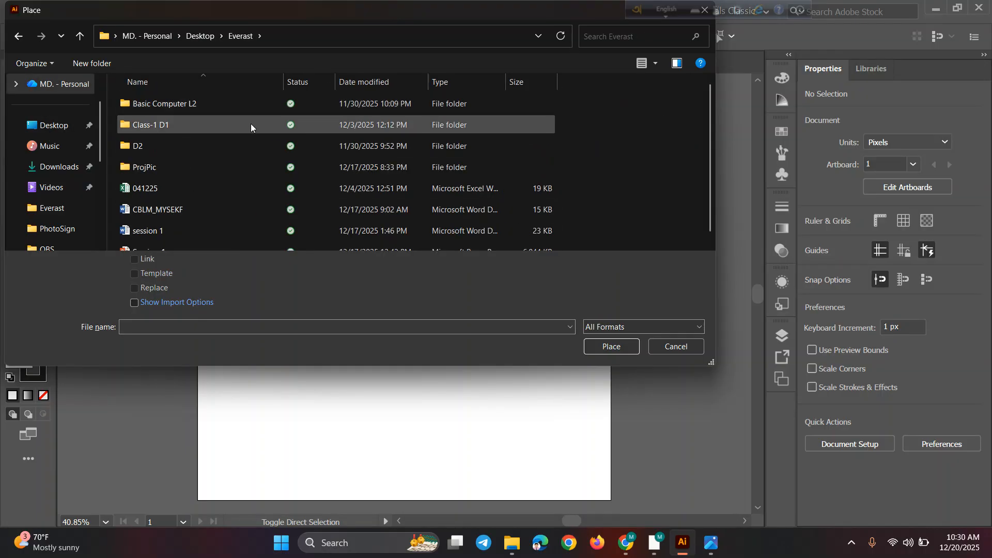
double_click(179, 166)
double_click(150, 109)
left_click(158, 118)
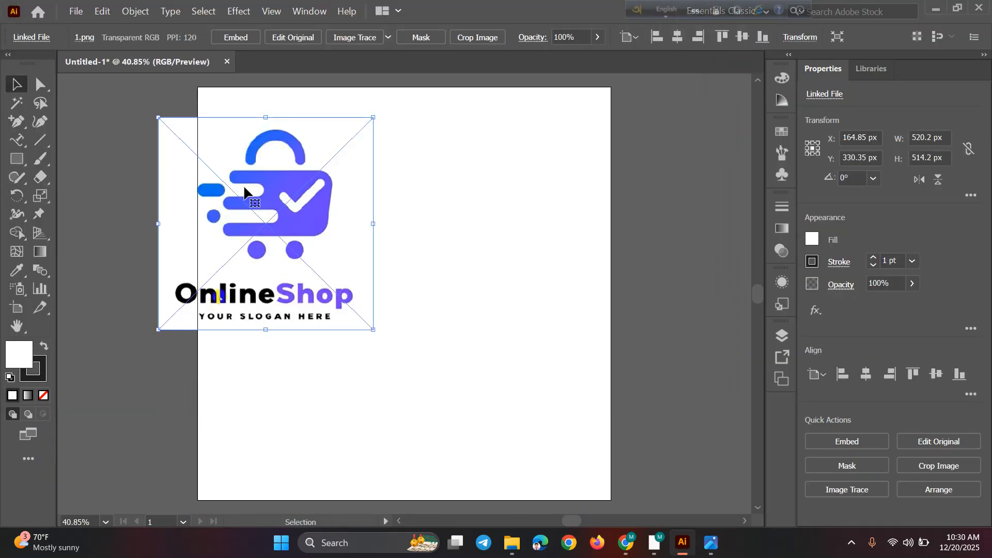
Embed the placed logo image and enlarge it to about 788 × 779 px near the middle of the artboard
left_click_drag(218, 185, 362, 237)
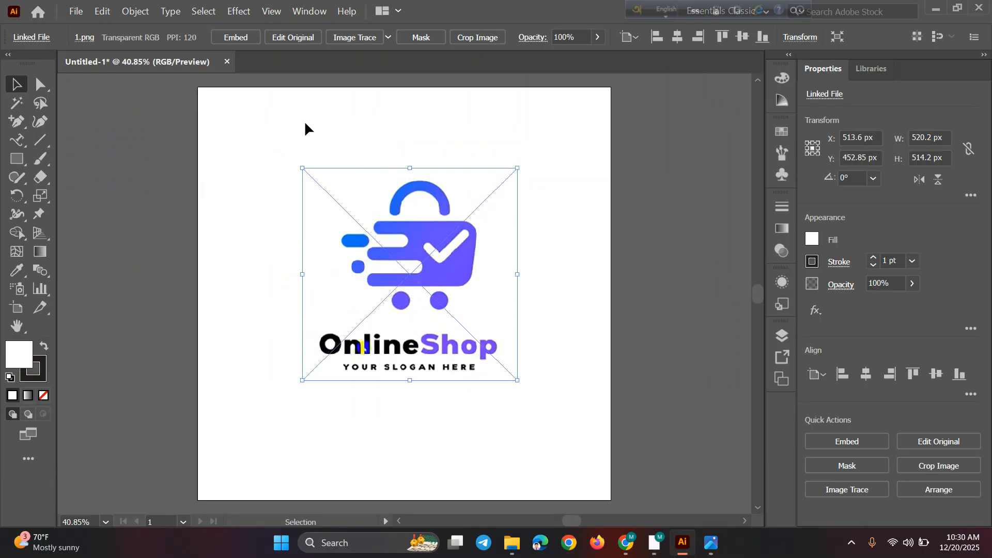
left_click(238, 37)
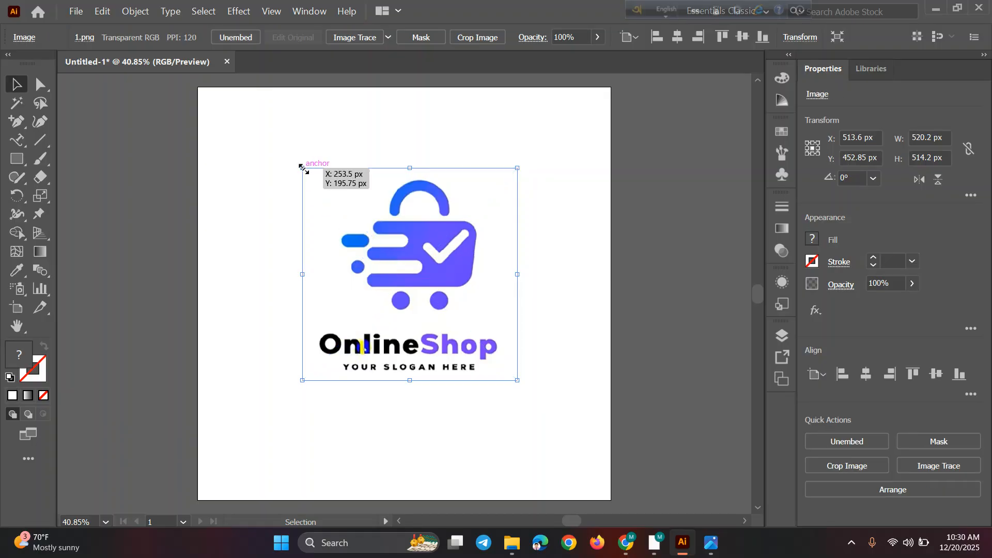
left_click_drag(301, 167, 228, 117)
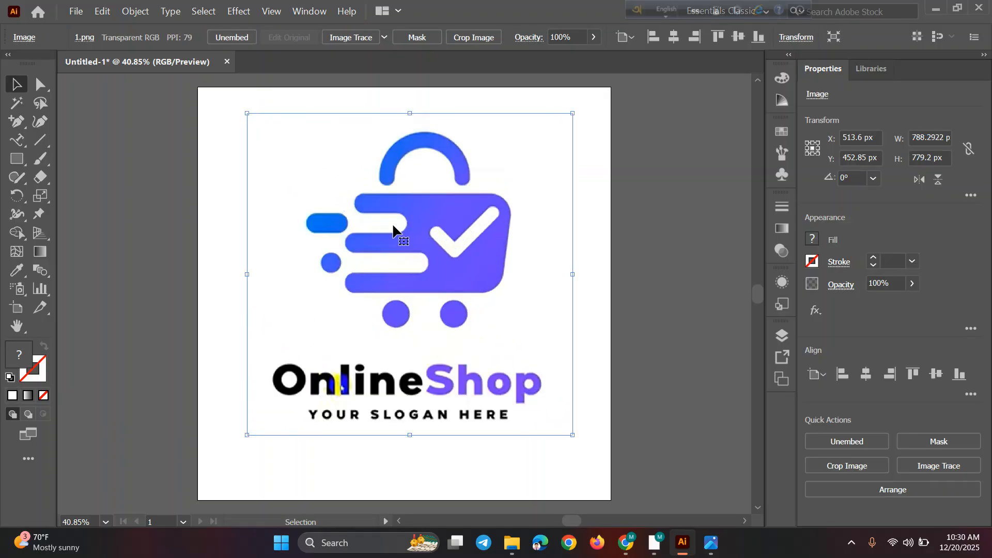
left_click_drag(398, 226, 394, 243)
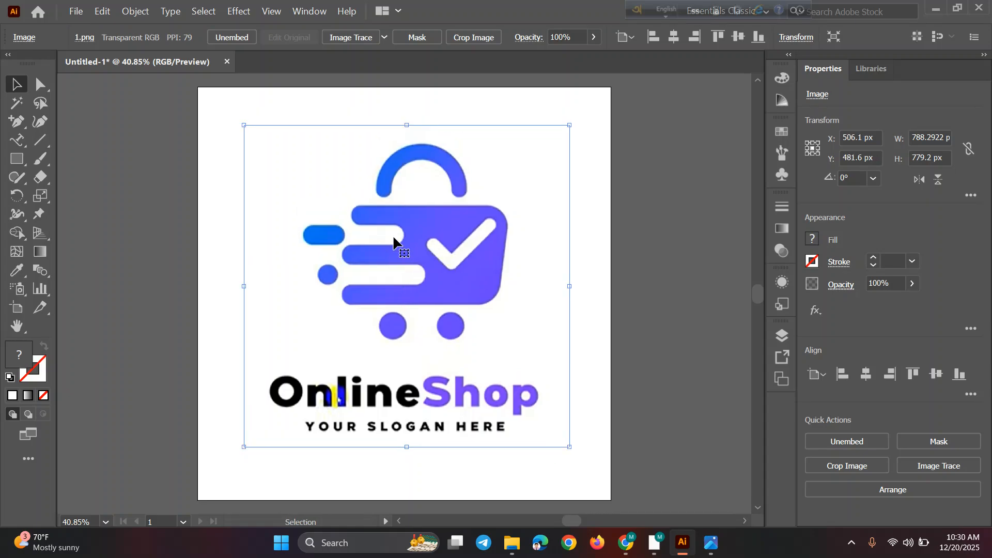
Center the image horizontally and vertically on the artboard and scale it proportionally to the full 1000 px height
left_click(865, 374)
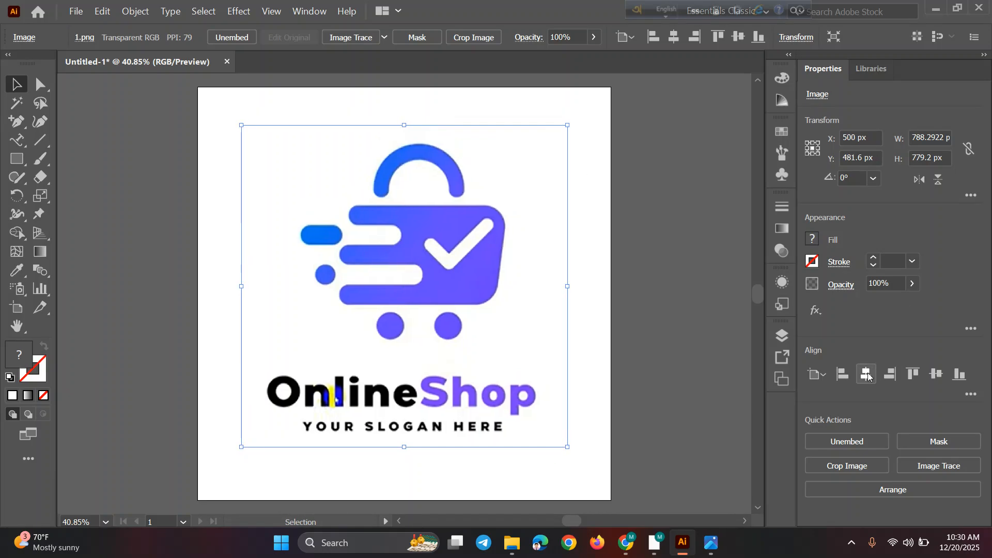
left_click(936, 373)
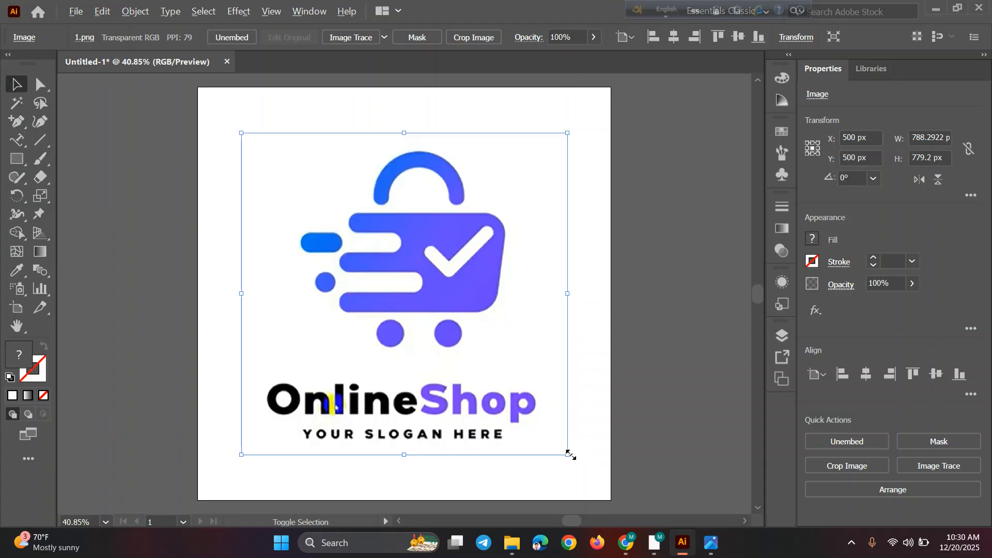
left_click_drag(570, 455, 621, 501)
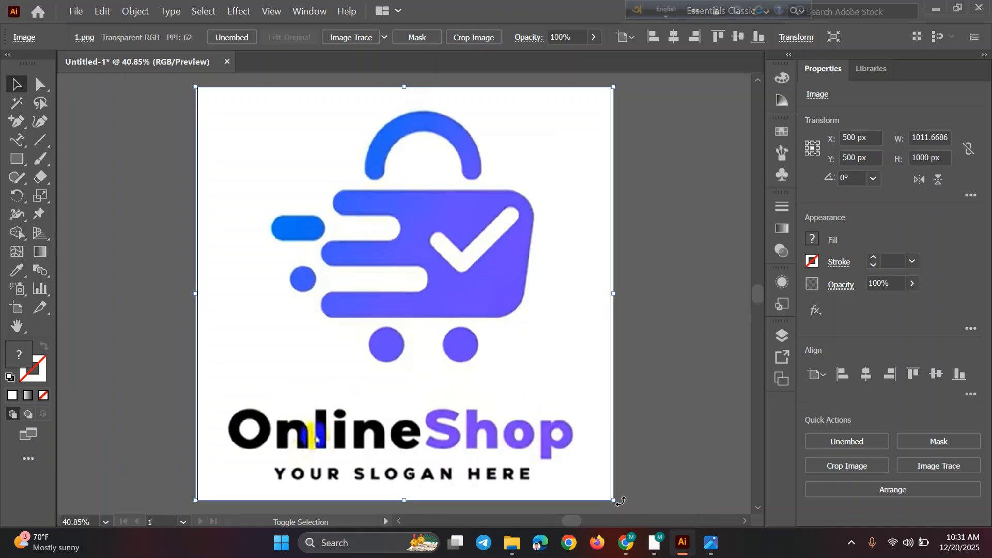
key("v")
left_click(620, 501)
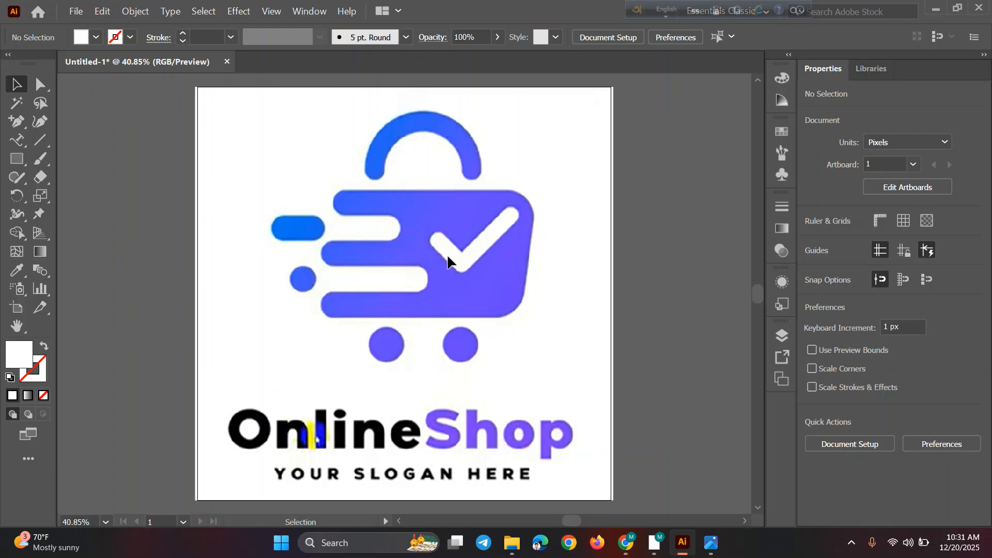
Draw a rectangle about 519 × 310 px over the cart body of the logo and set its fill to None
scroll(447, 256, "down", 5)
scroll(448, 256, "up", 5)
scroll(448, 256, "down", 1)
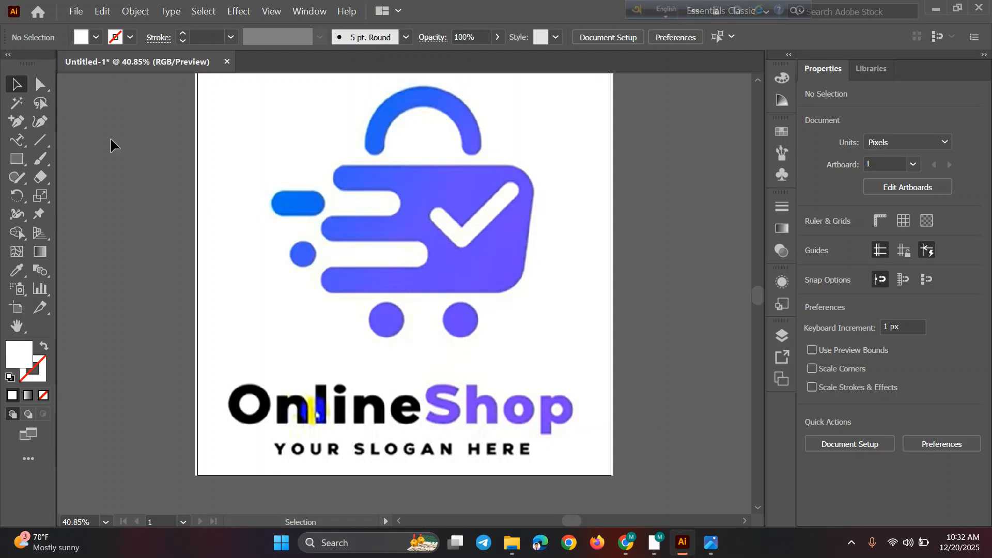
left_click(17, 159)
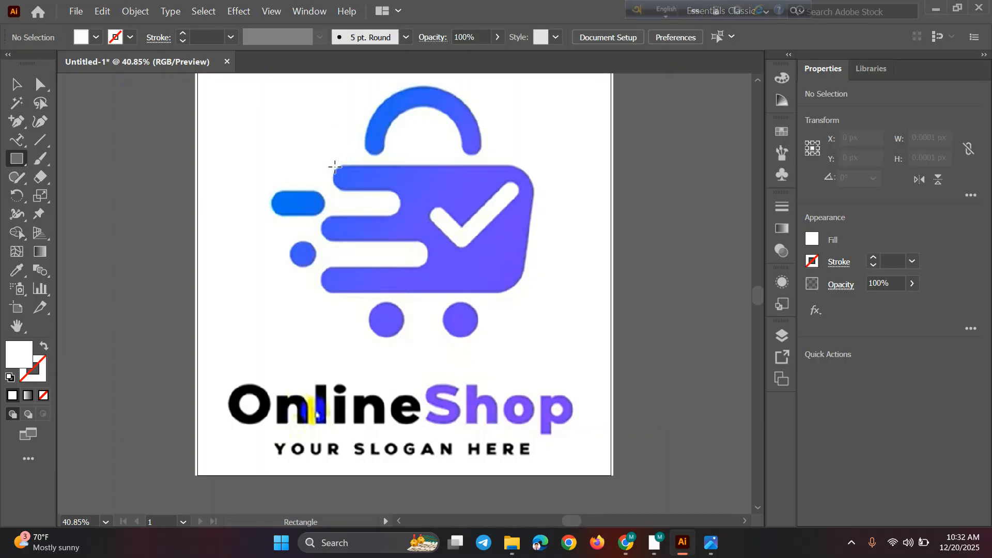
left_click_drag(326, 164, 541, 292)
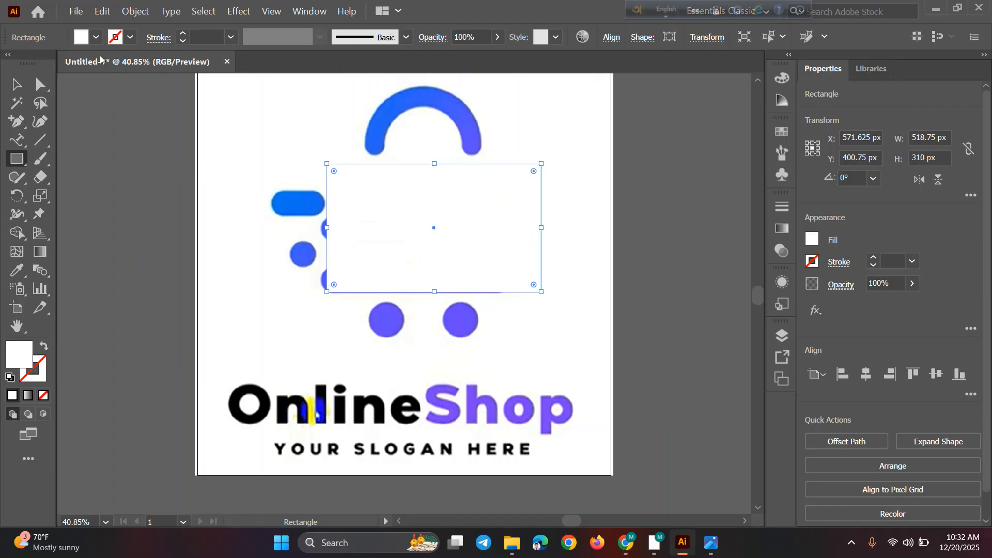
left_click(94, 39)
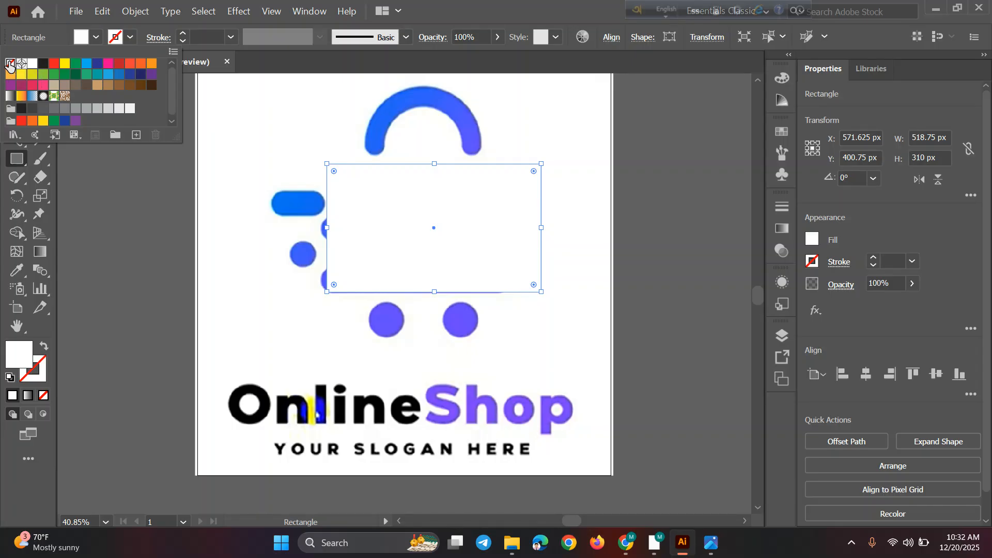
left_click(10, 63)
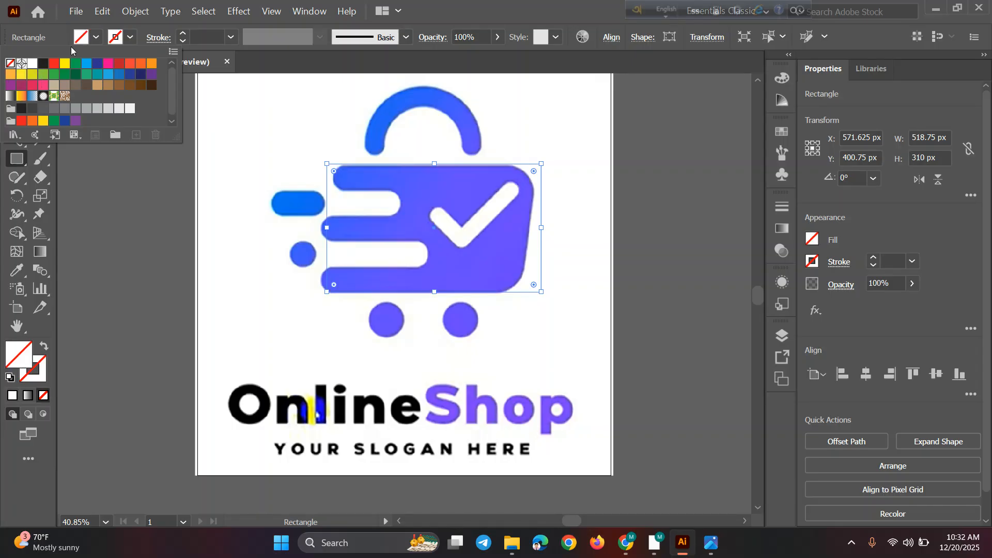
Give the cart-body rectangle a black stroke with a 10 pt weight
left_click(132, 39)
left_click(43, 64)
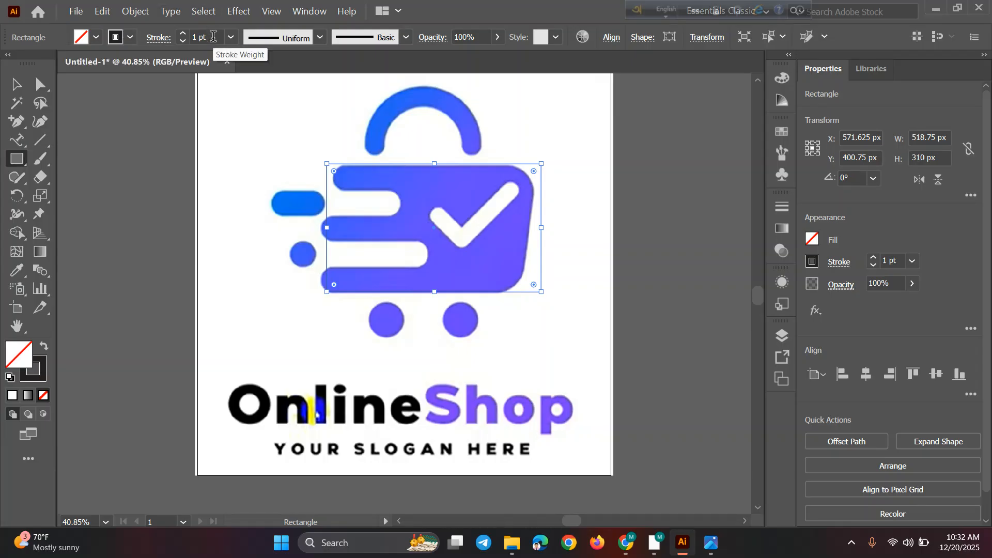
left_click(232, 38)
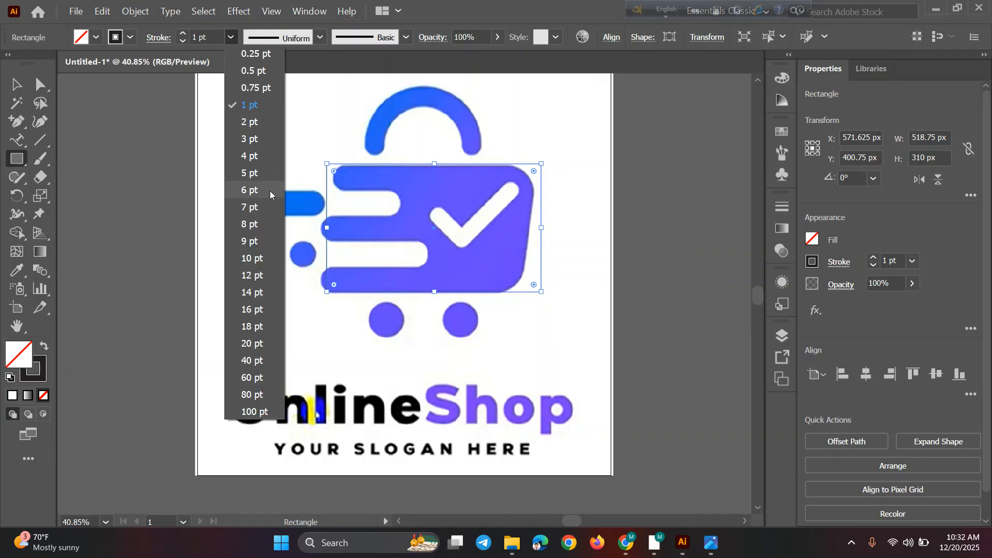
left_click(262, 258)
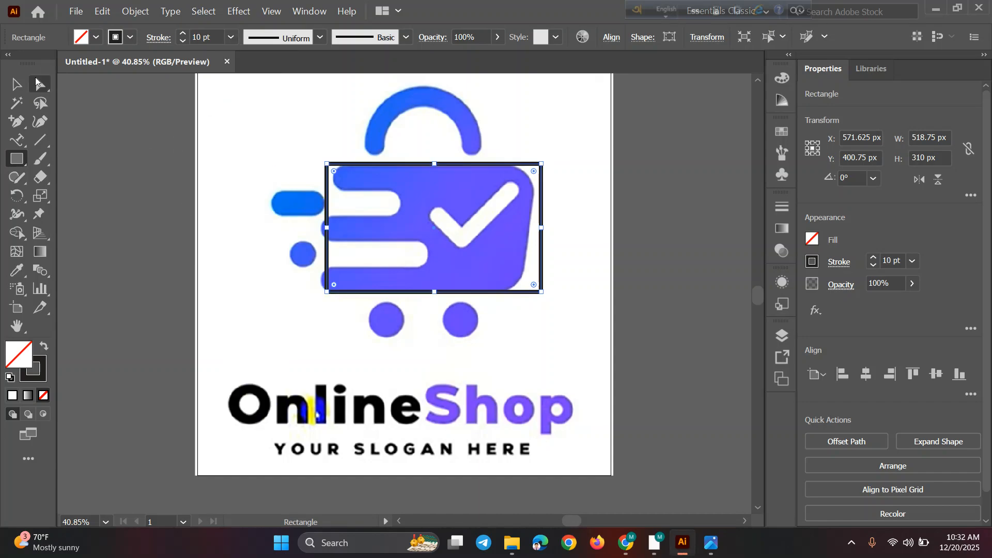
Move the rectangle left to about X 559 px so its right edge meets the cart body's right side
left_click(18, 85)
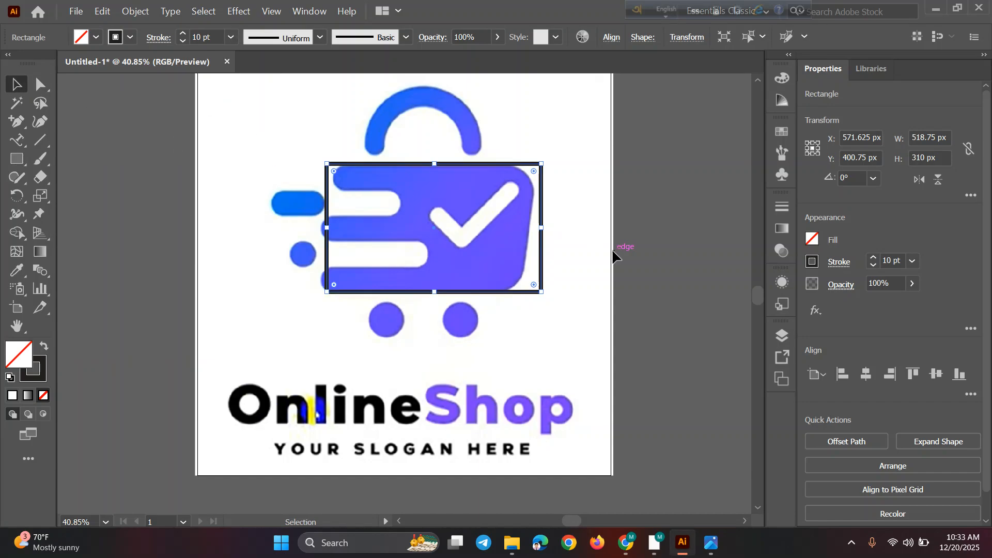
left_click(611, 248)
left_click(543, 269)
left_click_drag(541, 267, 534, 267)
left_click(587, 252)
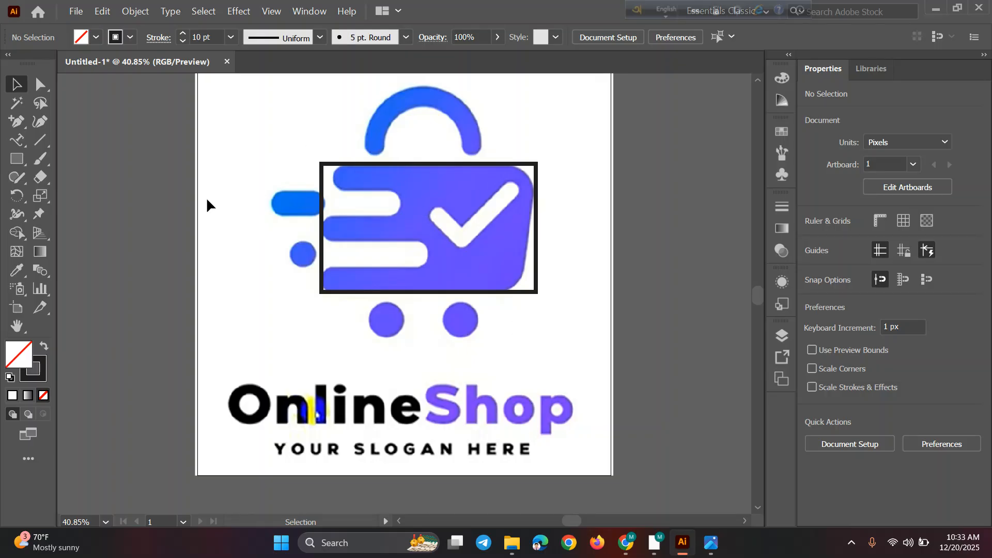
Slant the rectangle into a parallelogram by shifting its two lower corner points left until the overall width is about 554 px
left_click(37, 88)
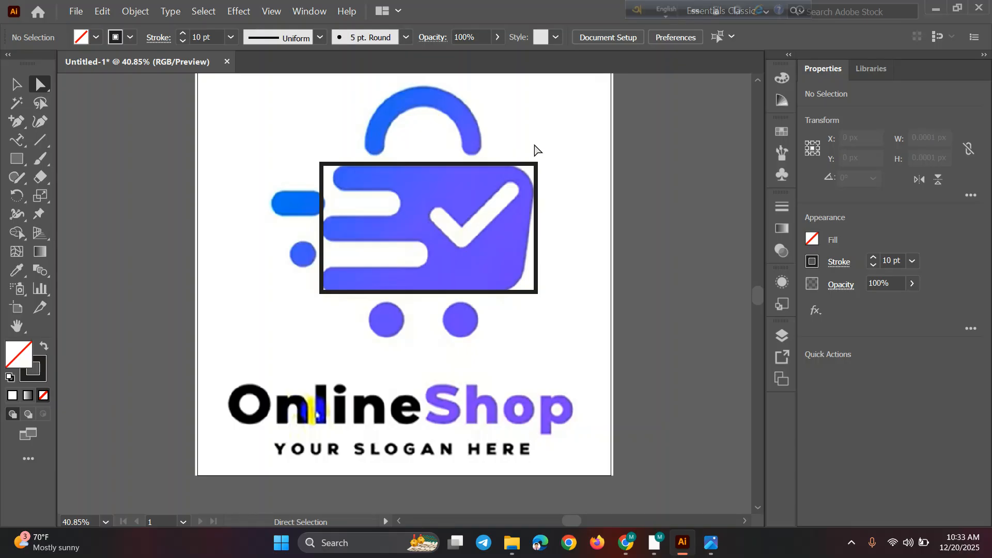
left_click_drag(534, 145, 575, 312)
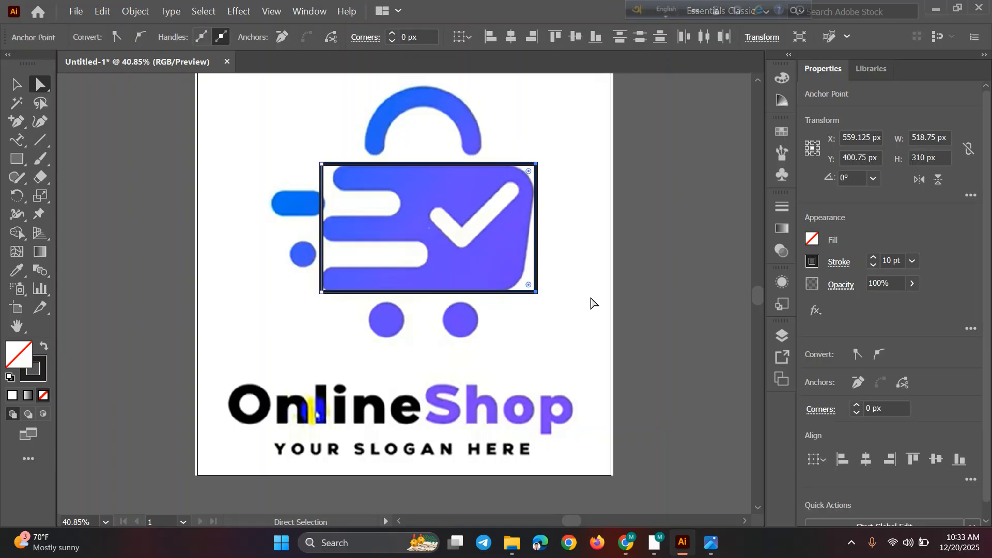
left_click_drag(570, 265, 302, 305)
key("Left")
key("Left")
key("Left")
key("Left")
key("Left")
key("Left")
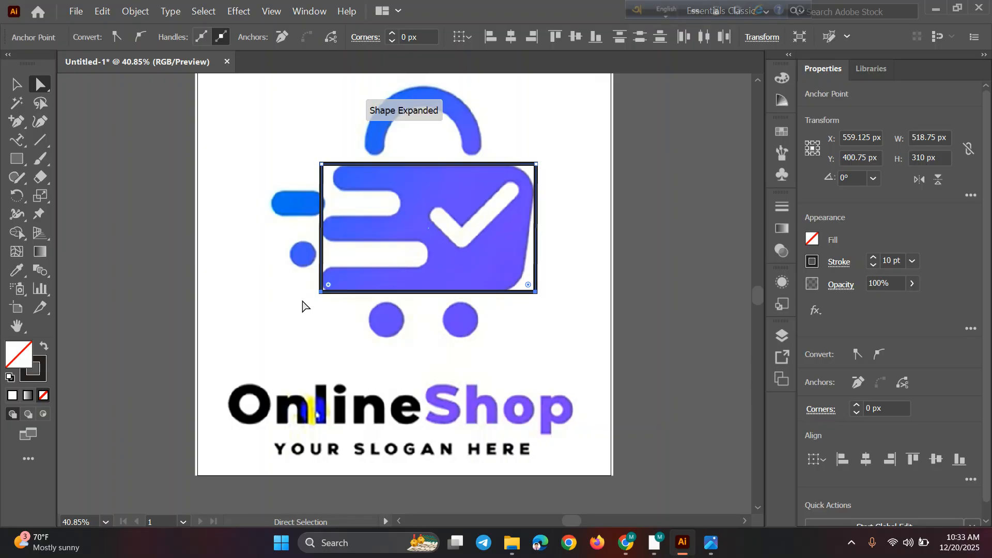
key("Left")
key("Left")
key("Left")
key("Left")
key("Left")
key("Left")
key("Left")
key("Left")
key("Left")
key("Left")
key("Left")
key("Left")
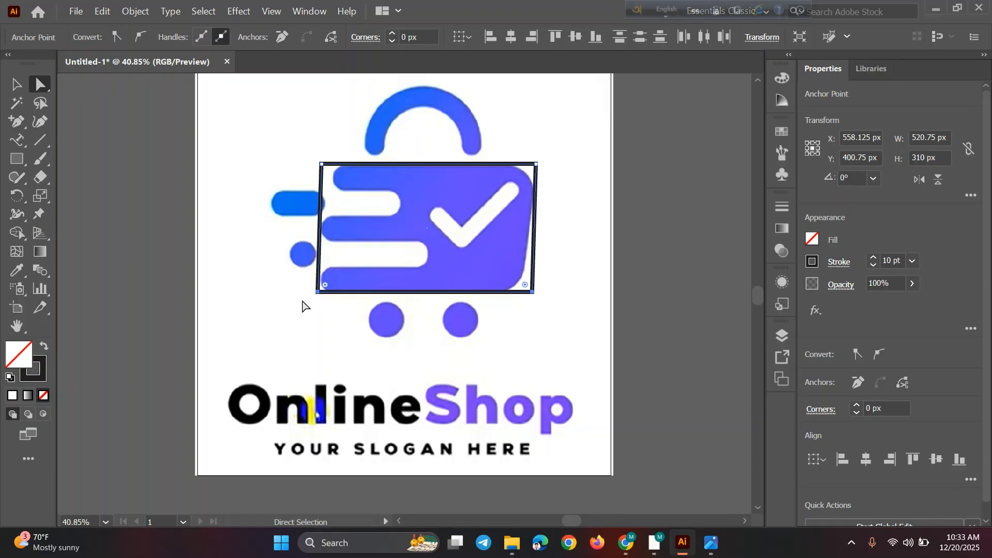
key("Left")
key("Left")
key("Left")
key("Left")
key("Left")
key("Left")
key("Left")
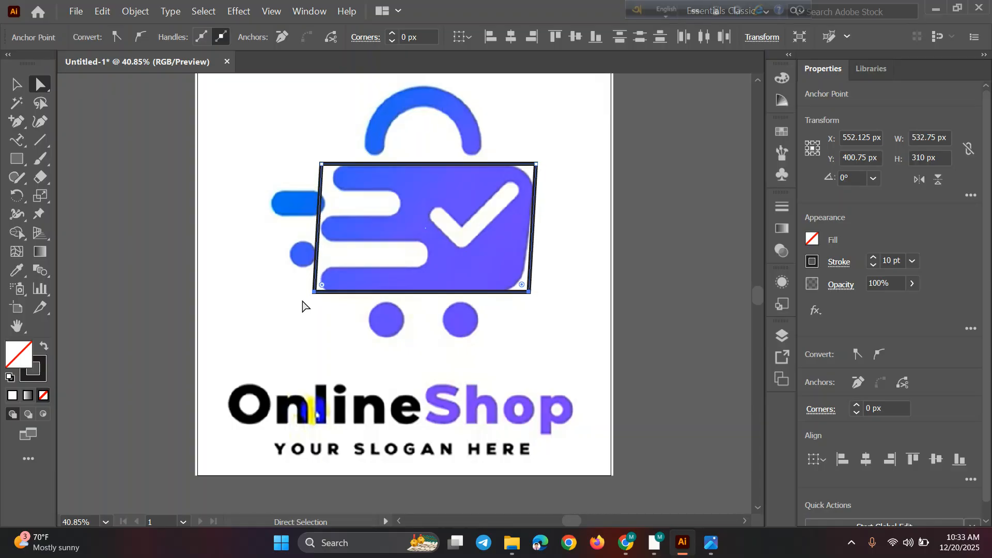
key("Left")
key("Left")
key("Left")
key("Left")
key("Left")
key("Left")
key("Left")
key("Left")
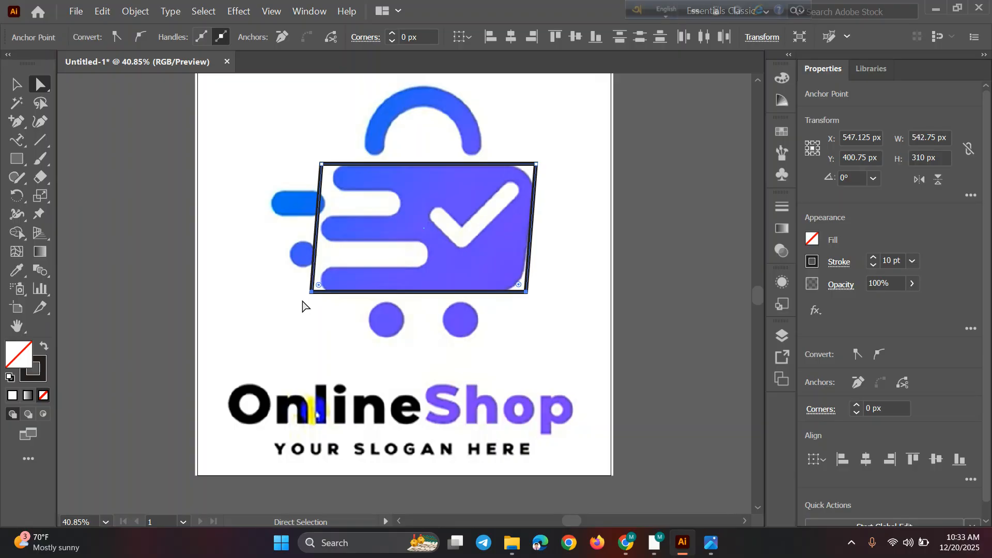
key("Left")
key("Left")
key("Left")
key("Left")
key("Left")
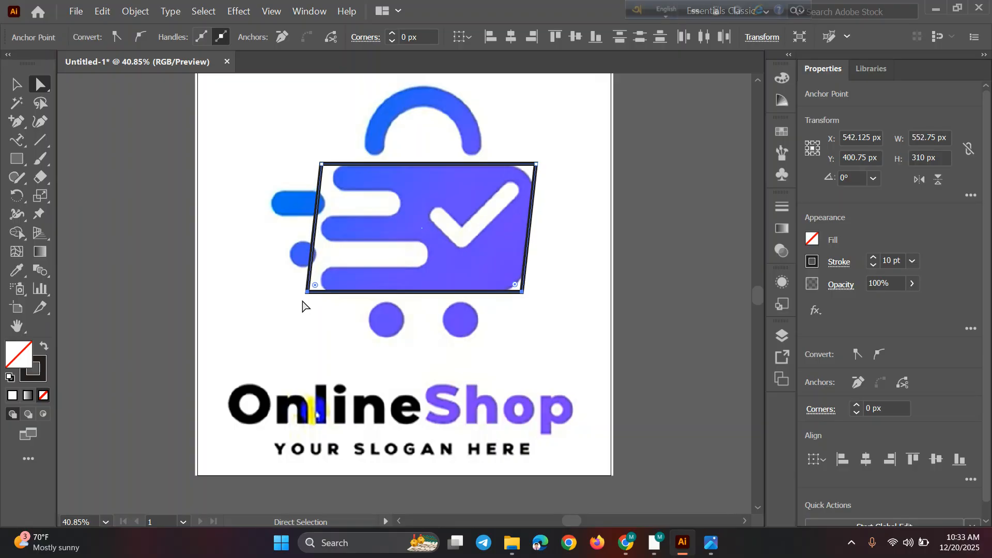
key("Left")
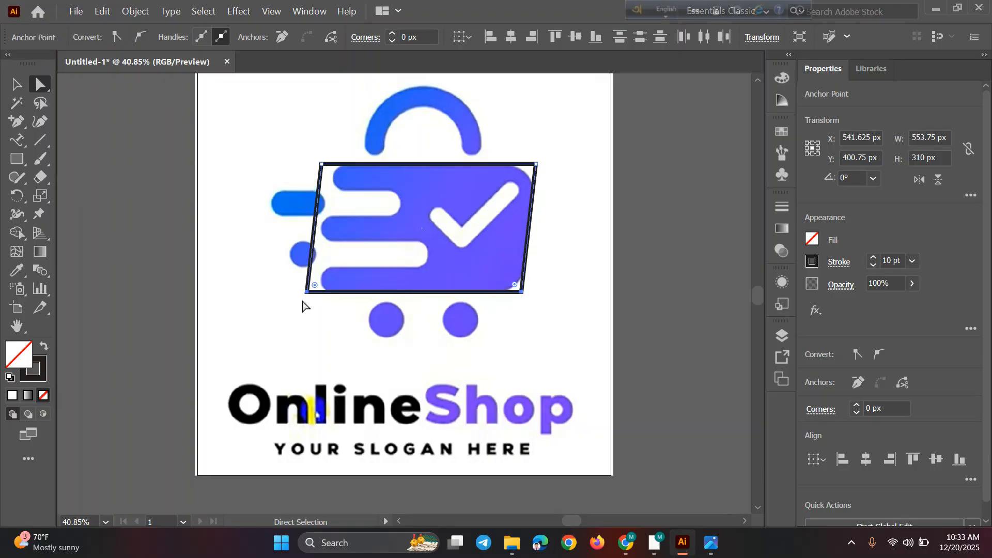
Fine-tune the slant by nudging the two lower corner points right and back left to an overall width of about 551 px
left_click(14, 84)
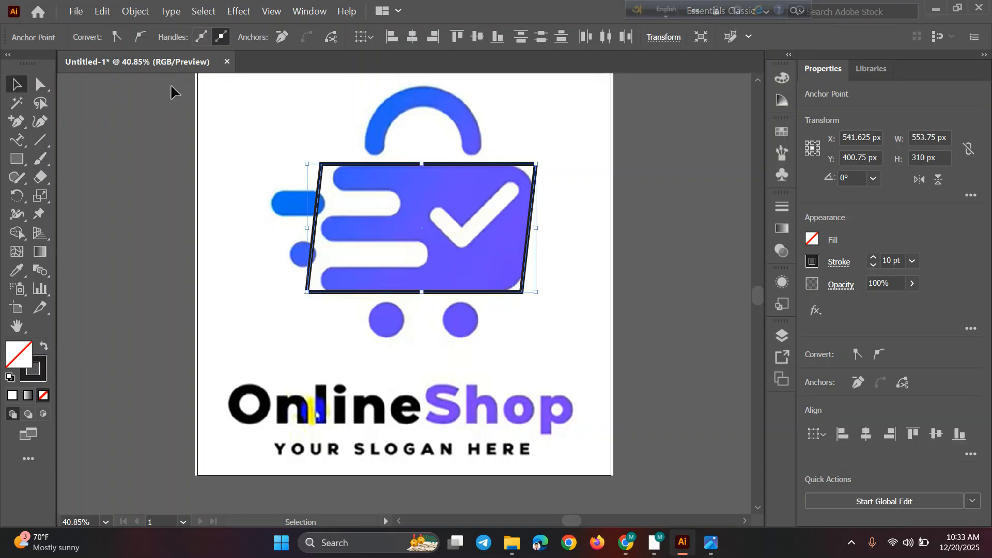
key("Right")
key("Right")
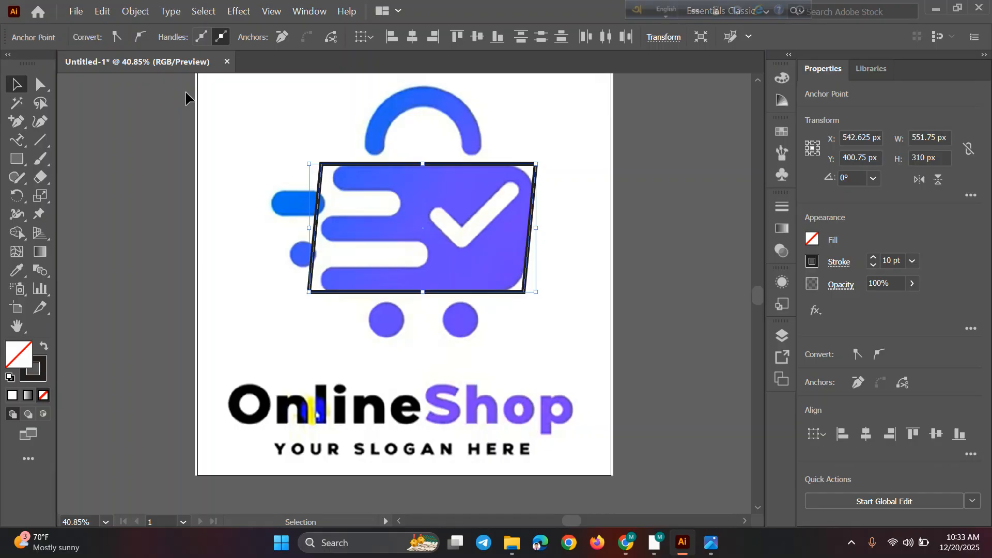
key("Right")
key("Right")
key("Right")
key("Right")
key("Right")
key("Right")
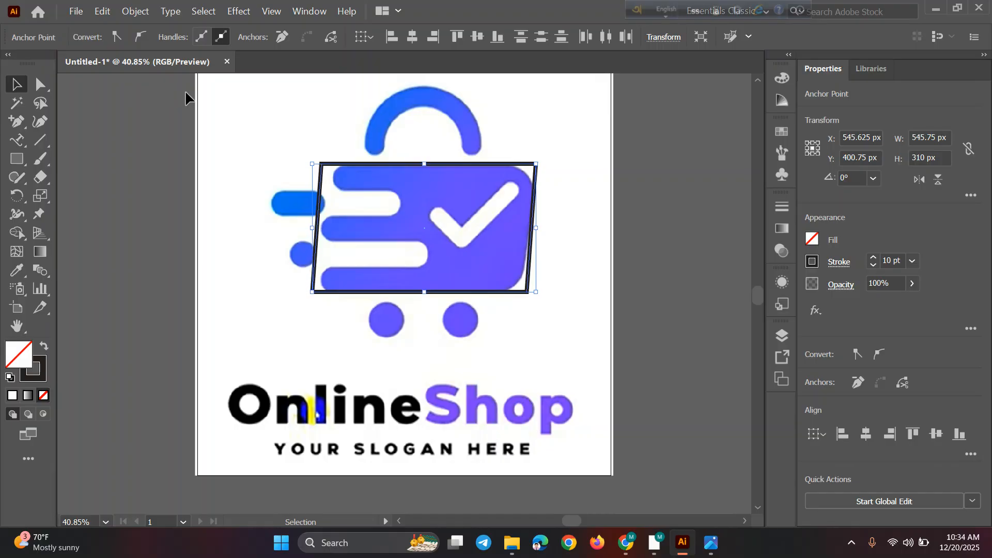
key("Right")
key("Right")
key("Right")
key("Right")
key("Right")
key("Right")
key("Right")
key("Right")
key("ctrl")
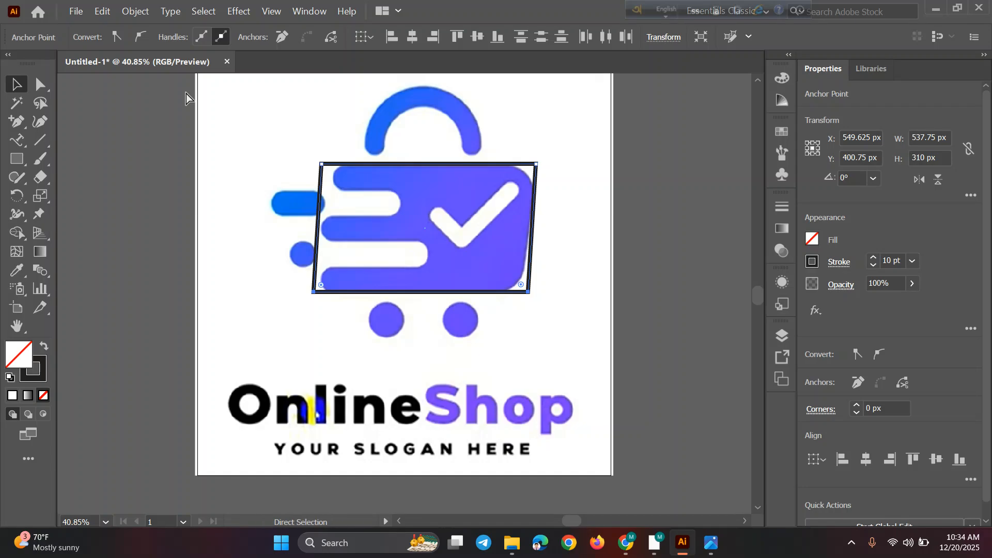
key("Left")
key("Left")
key("Left")
key("Left")
key("Left")
key("Left")
key("Left")
key("Left")
key("Left")
key("Left")
key("Left")
key("Left")
key("Left")
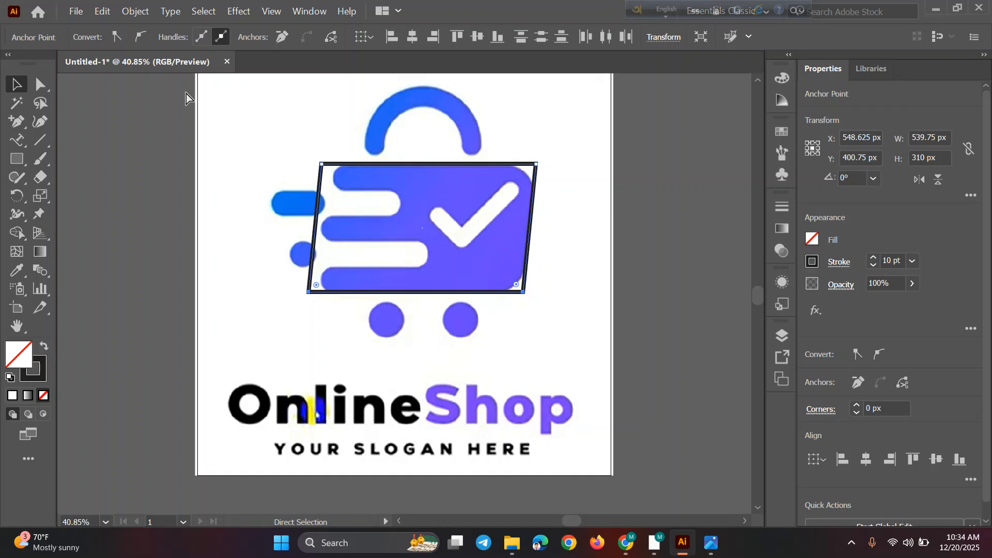
Move the whole slanted outline right to about X 552 px and deselect it
left_click(129, 216)
left_click(308, 286)
key("Right")
key("Right")
key("Right")
key("Right")
key("Right")
key("Right")
key("Right")
key("Right")
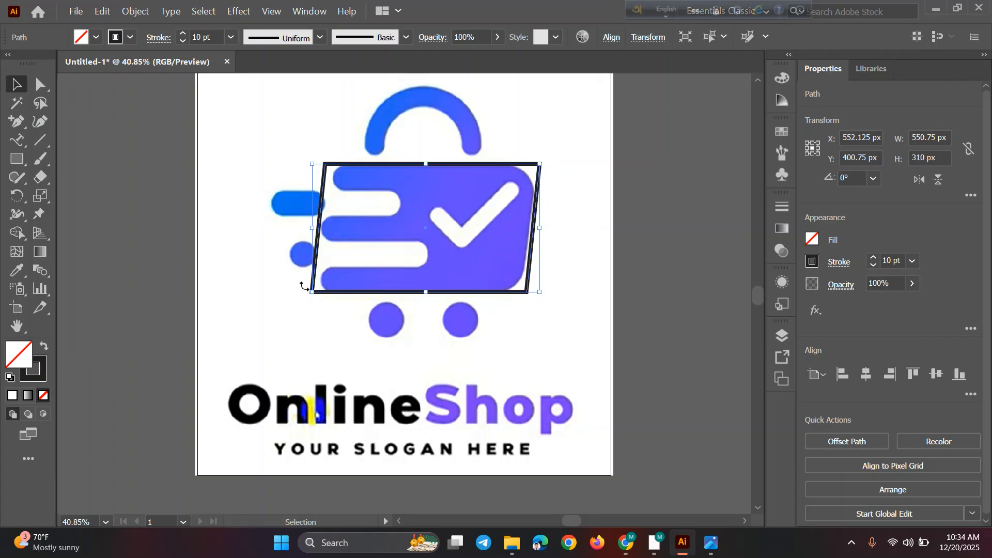
left_click(72, 75)
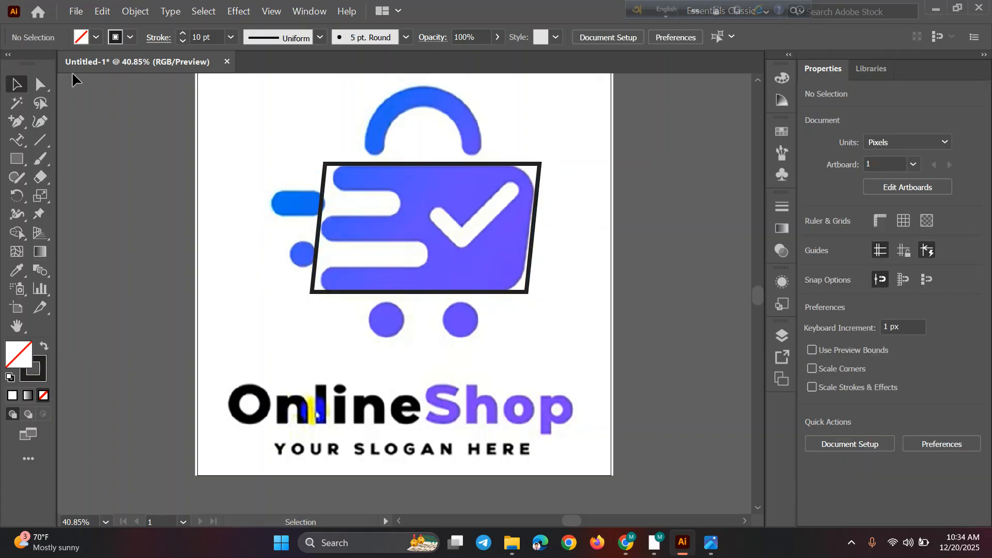
Shift only the outline's two lower corner points further left until the overall width is about 556 px
left_click(44, 88)
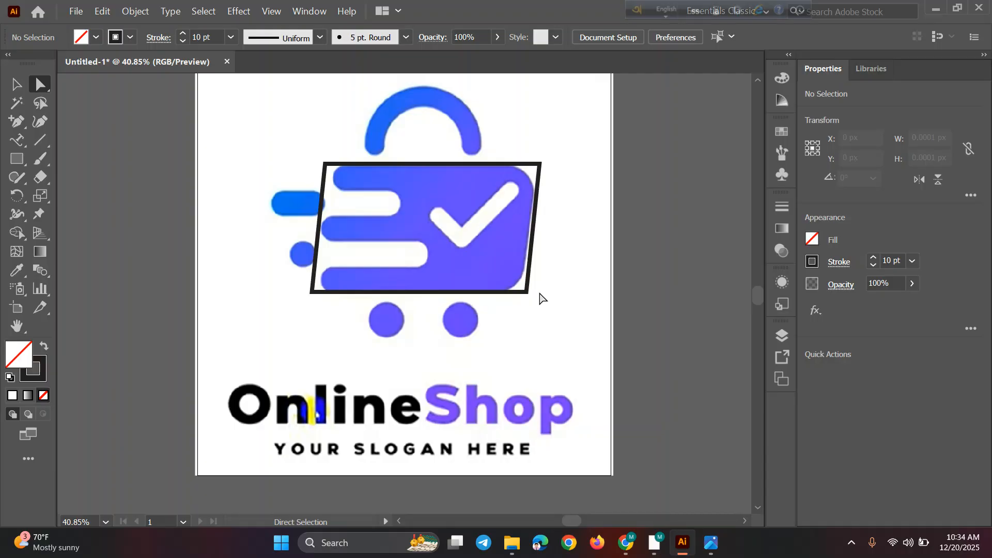
left_click_drag(547, 287, 288, 313)
key("Left")
key("Left")
key("Left")
key("Left")
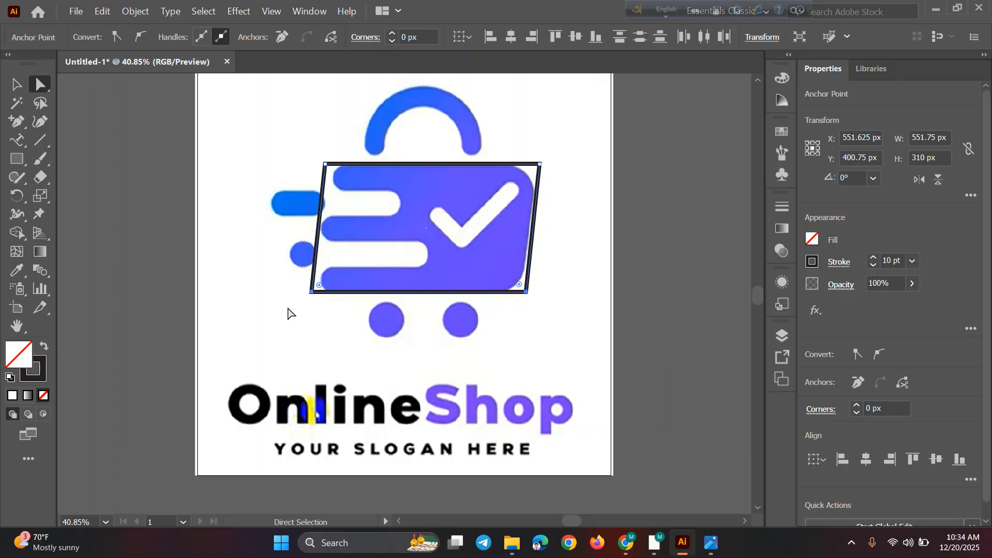
key("Left")
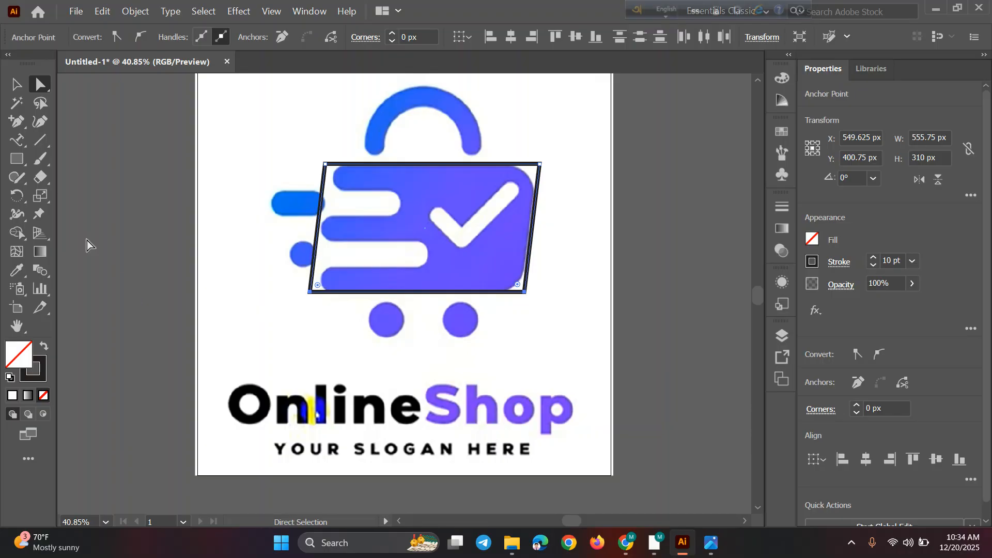
left_click(92, 176)
left_click(16, 85)
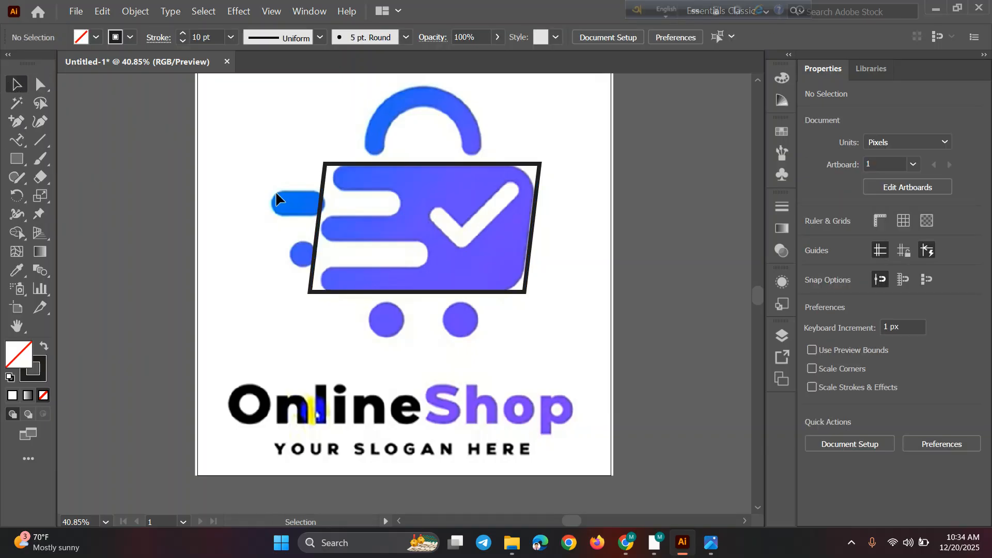
Narrow the slanted outline from its left side to a width of 549 px
left_click(324, 250)
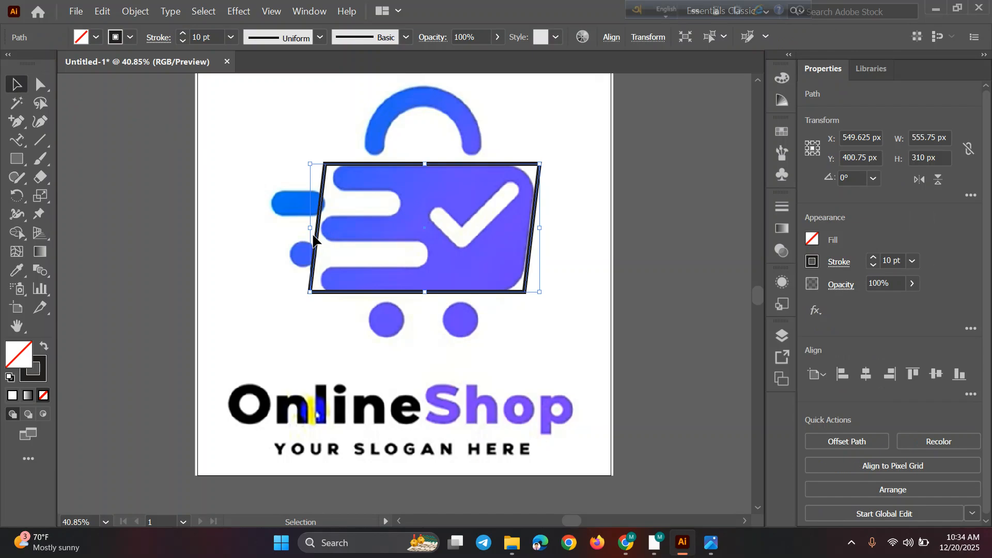
left_click_drag(311, 228, 313, 228)
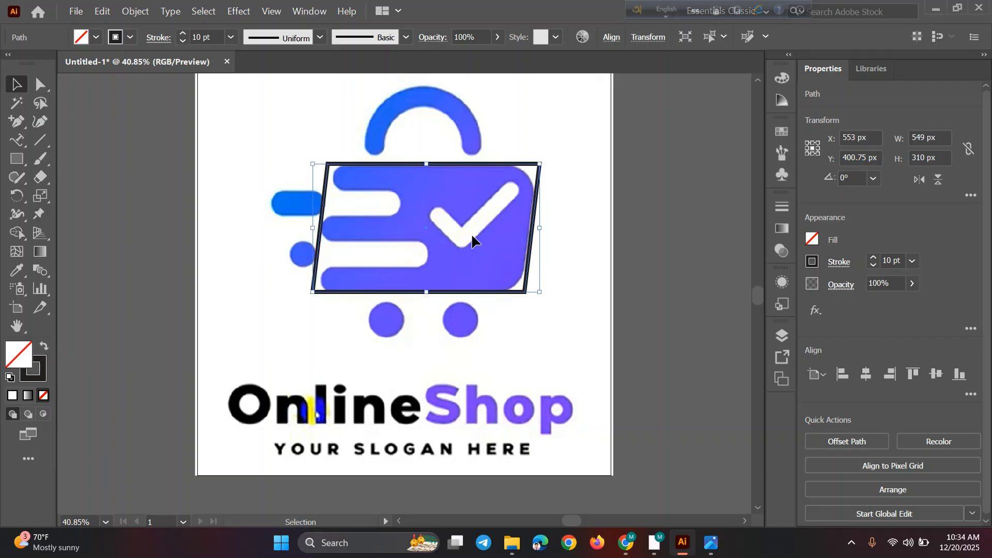
left_click(582, 244)
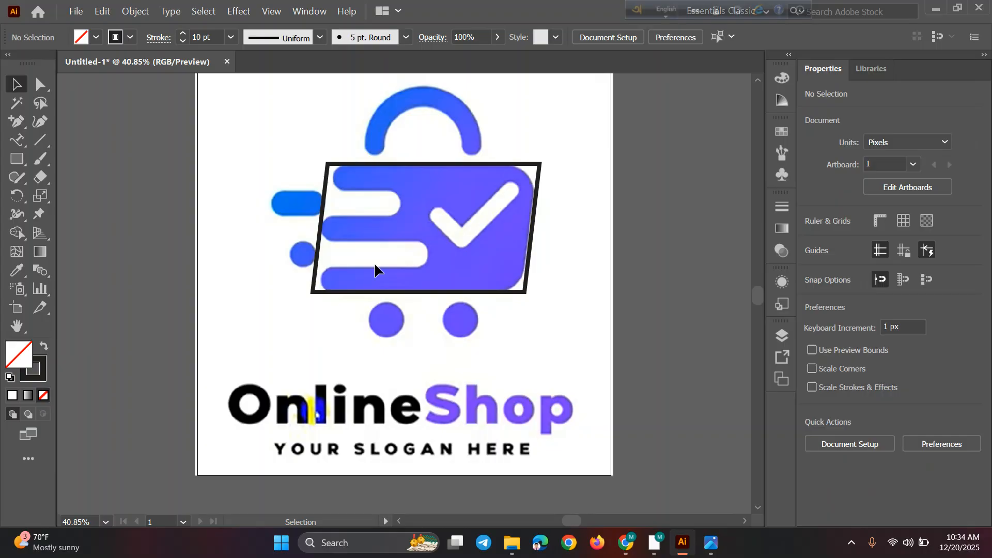
left_click_drag(522, 119, 562, 200)
left_click_drag(558, 281, 496, 309)
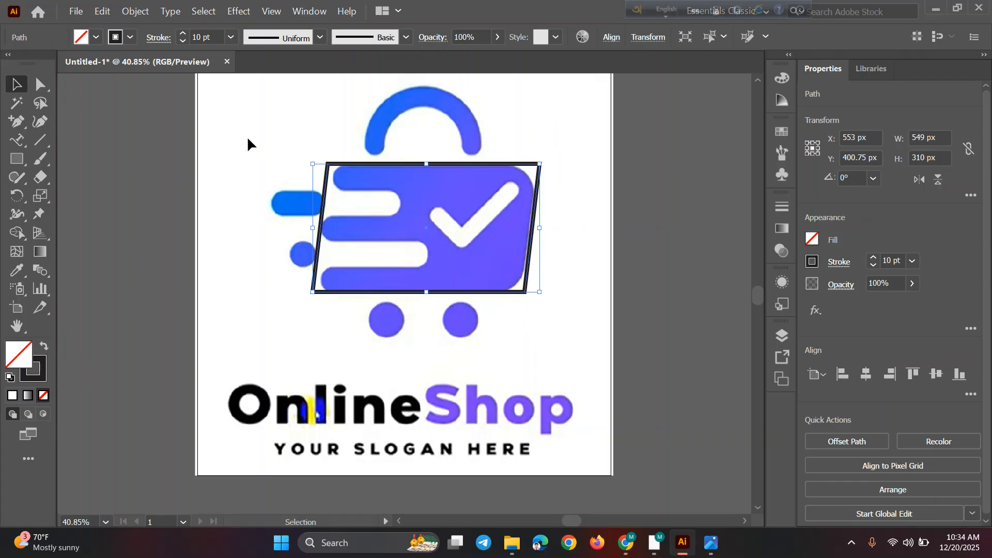
left_click(263, 128)
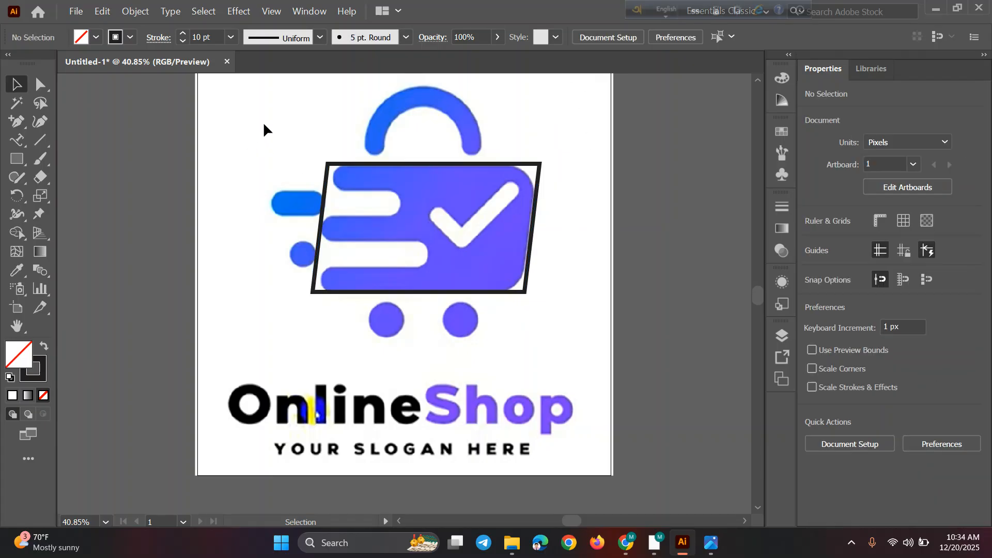
Round the outline's upper-right corner with a radius of about 78 px to follow the cart body
left_click(40, 85)
left_click_drag(524, 143, 539, 195)
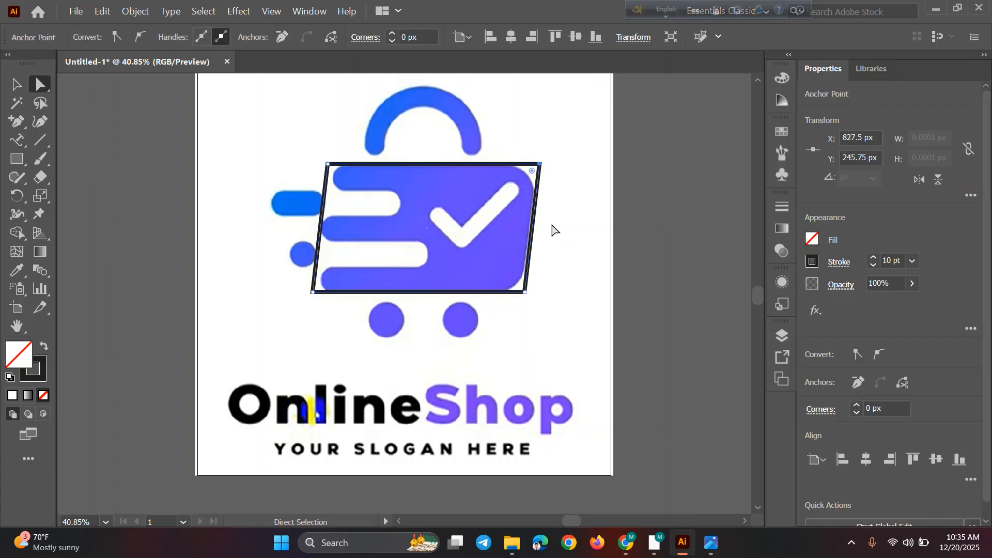
left_click_drag(532, 172, 491, 187)
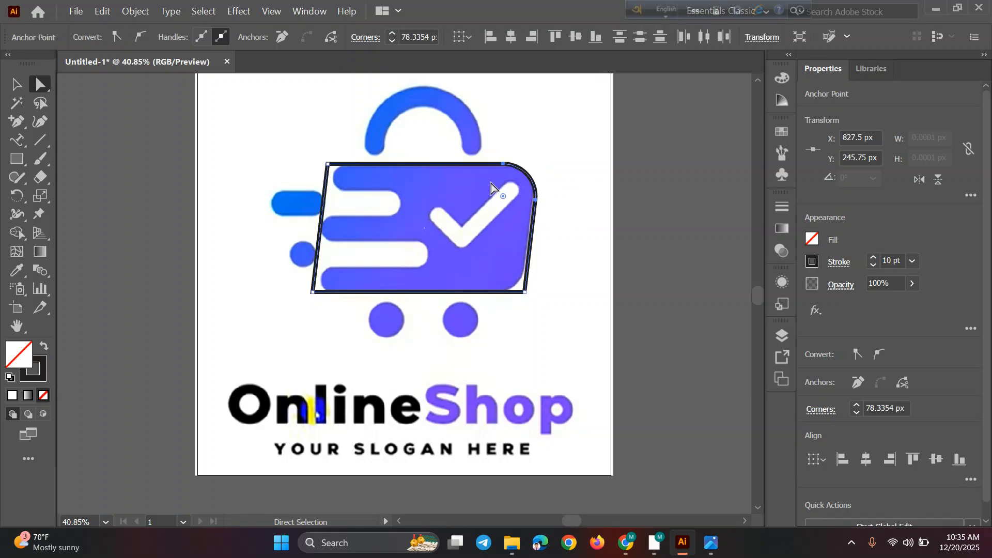
Round the outline's lower-right corner with a radius of about 65 px and deselect the outline
left_click_drag(551, 257, 490, 330)
left_click_drag(517, 283, 496, 270)
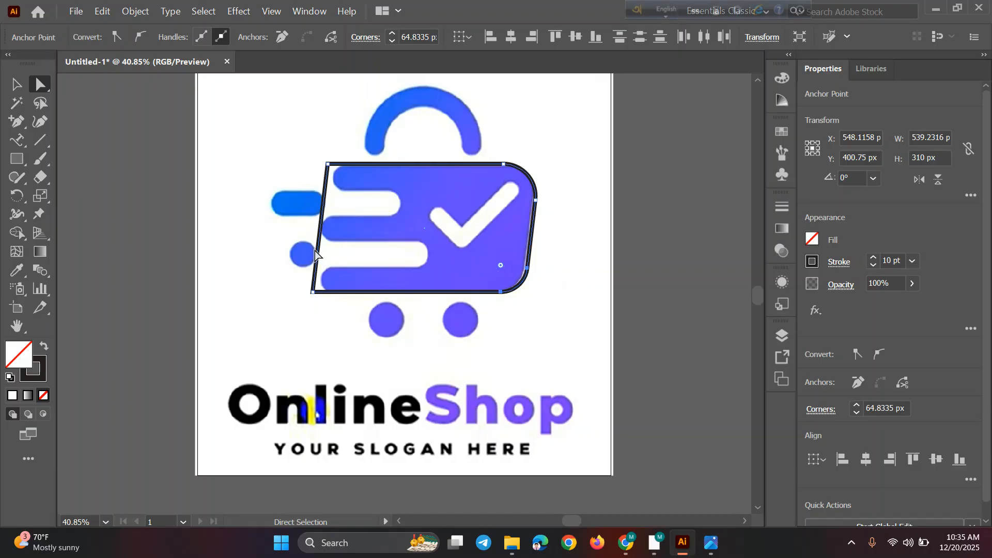
left_click(16, 84)
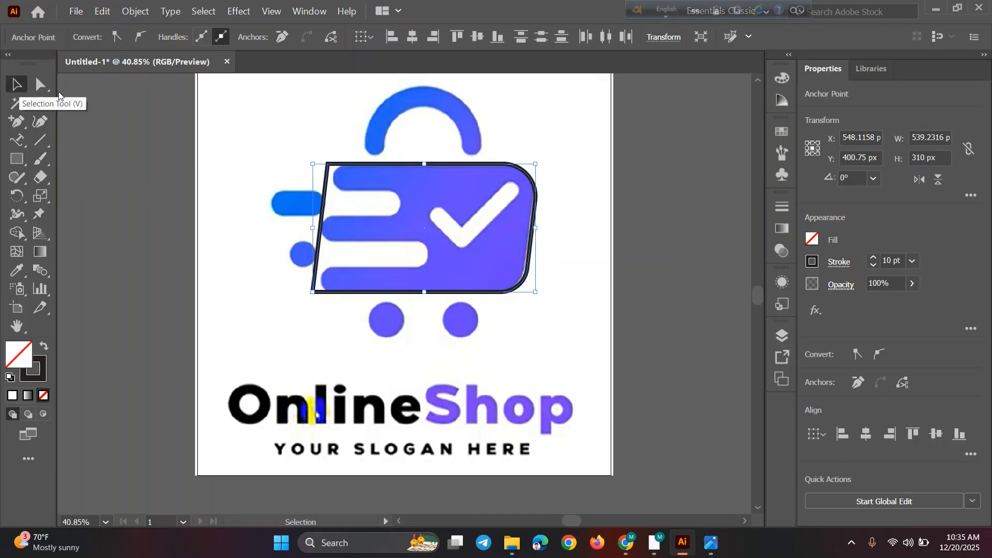
left_click(293, 147)
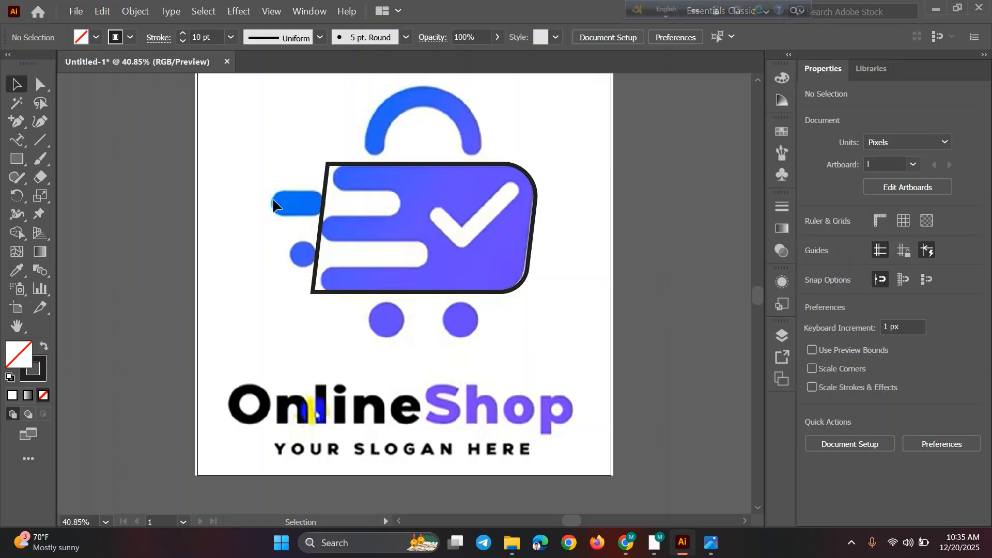
Draw a rectangle about 325 px wide and 75 px high over the upper blue pill and white stripe
left_click(18, 160)
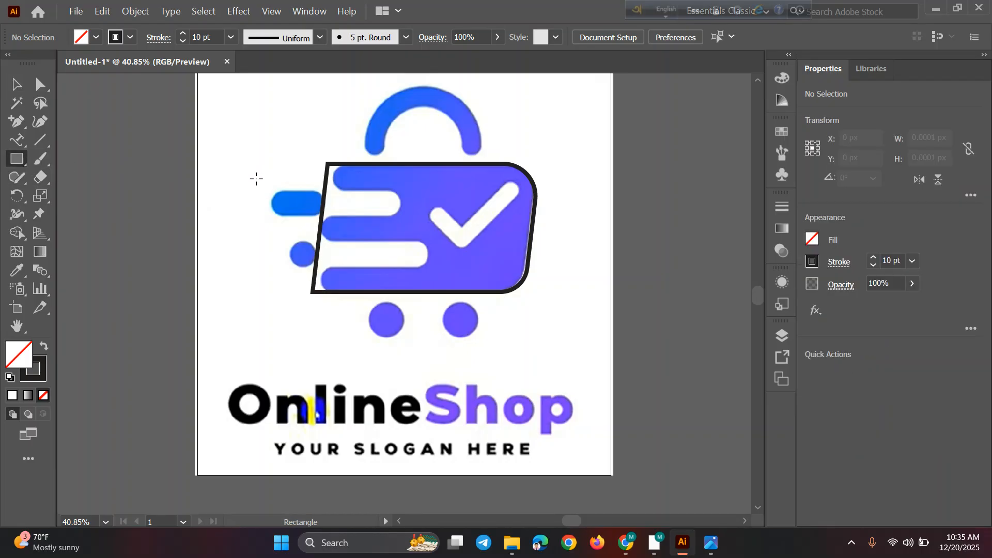
left_click_drag(266, 189, 401, 220)
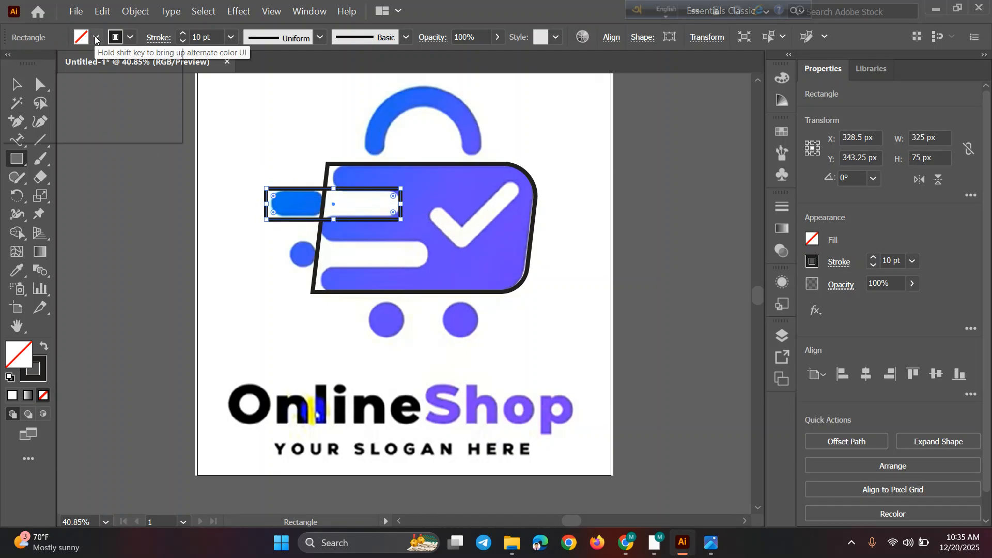
Fill the stripe rectangle with red and deselect it
left_click(96, 38)
left_click(54, 64)
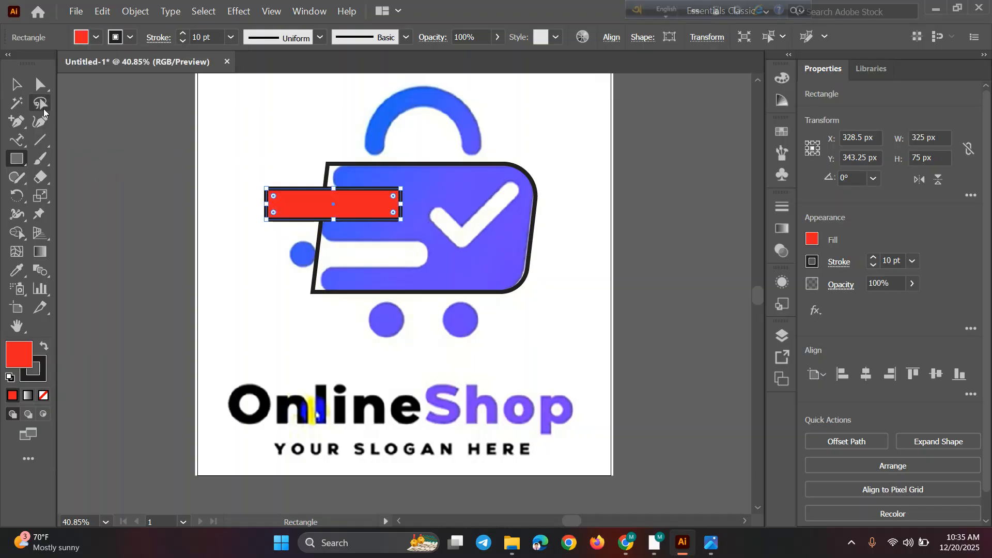
left_click(16, 83)
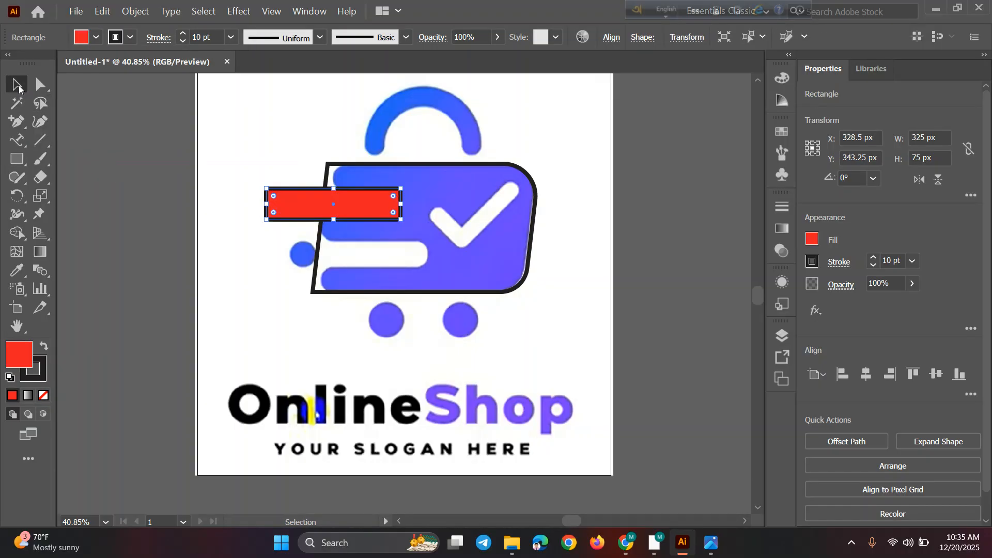
left_click(224, 192)
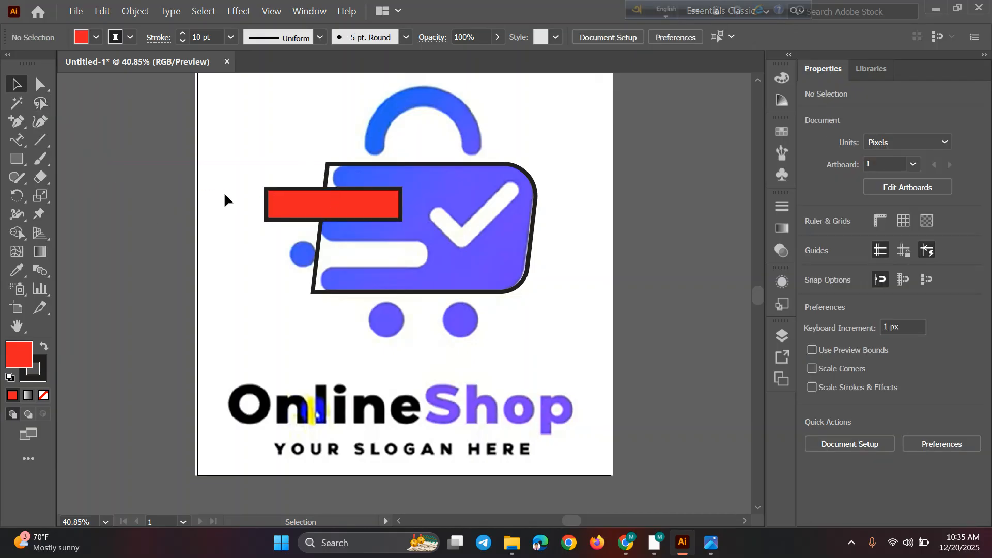
Nudge the stripe rectangle slightly left to an X position of 324.5 px
left_click(269, 209)
key("Left")
key("Left")
key("Left")
key("Left")
key("Left")
key("Left")
key("Left")
key("Left")
key("Left")
key("Left")
key("Left")
key("Left")
key("Left")
key("Left")
key("Left")
key("Left")
key("Left")
key("Left")
key("Left")
key("Left")
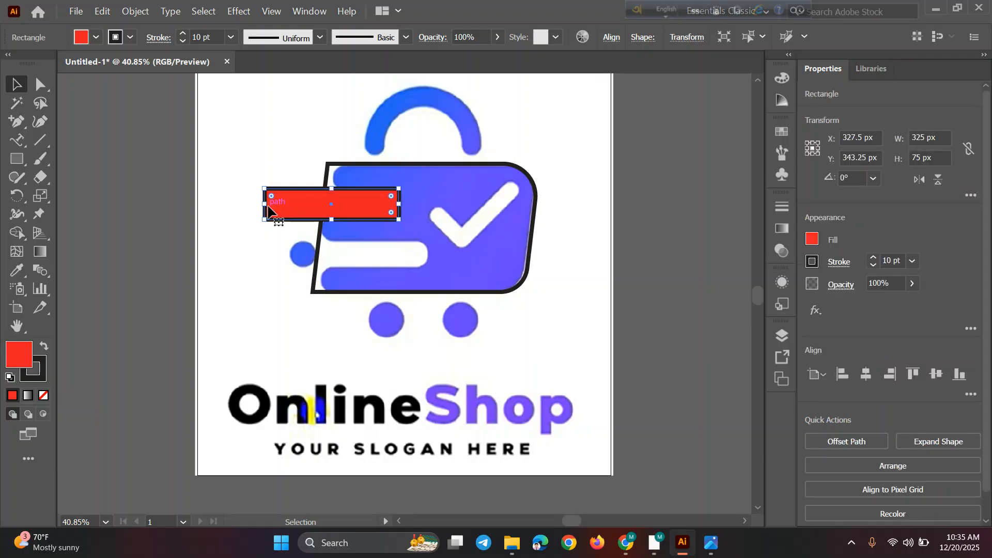
key("Right")
key("Right")
key("Right")
key("Right")
key("Right")
key("Right")
key("Right")
key("Right")
key("Right")
key("Right")
key("Right")
key("Right")
key("Right")
key("Right")
key("Right")
key("Right")
key("Right")
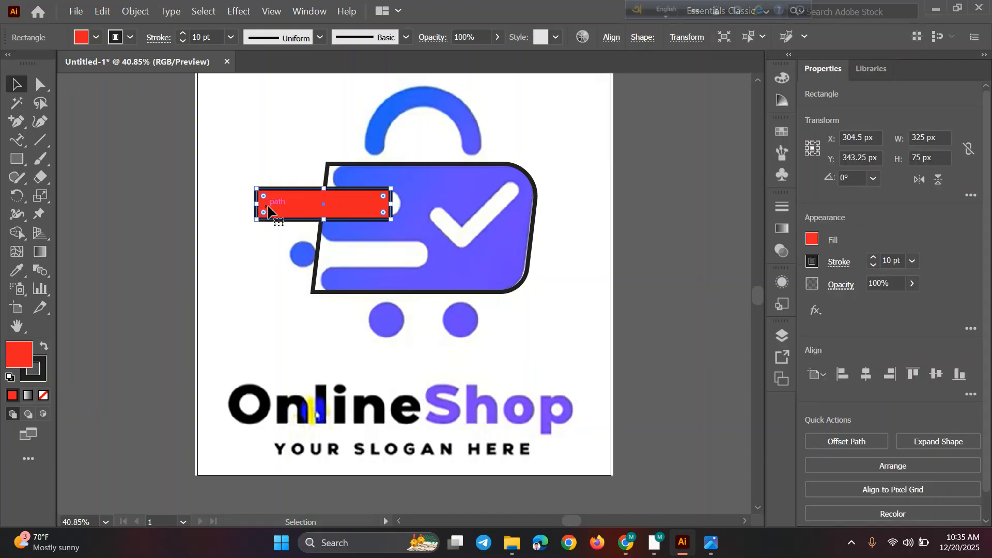
key("Right")
key("Right")
key("Right")
key("Right")
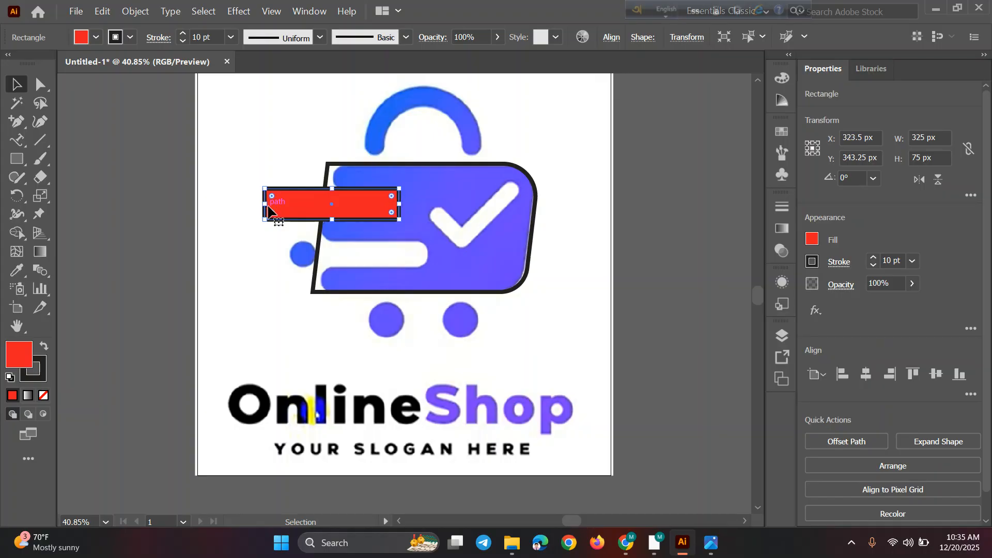
Remove the stripe rectangle's fill and reduce its height to about 58.75 px to match the upper white stripe
left_click(96, 37)
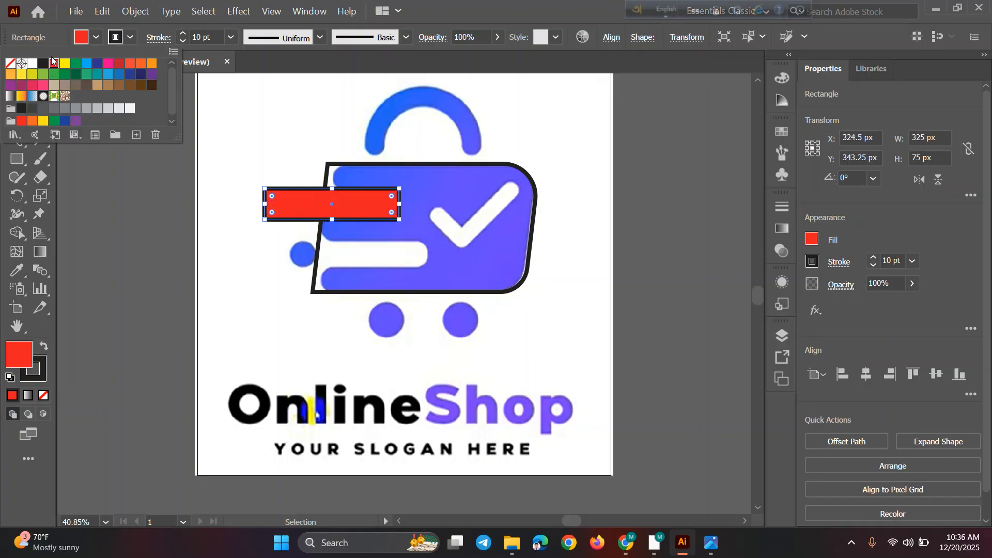
left_click(8, 66)
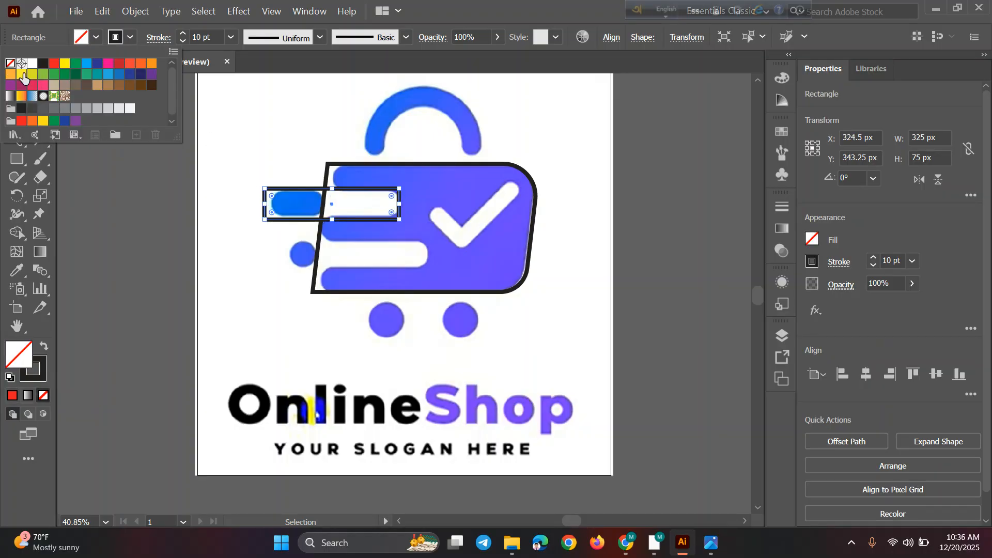
left_click(235, 144)
left_click_drag(332, 188, 332, 216)
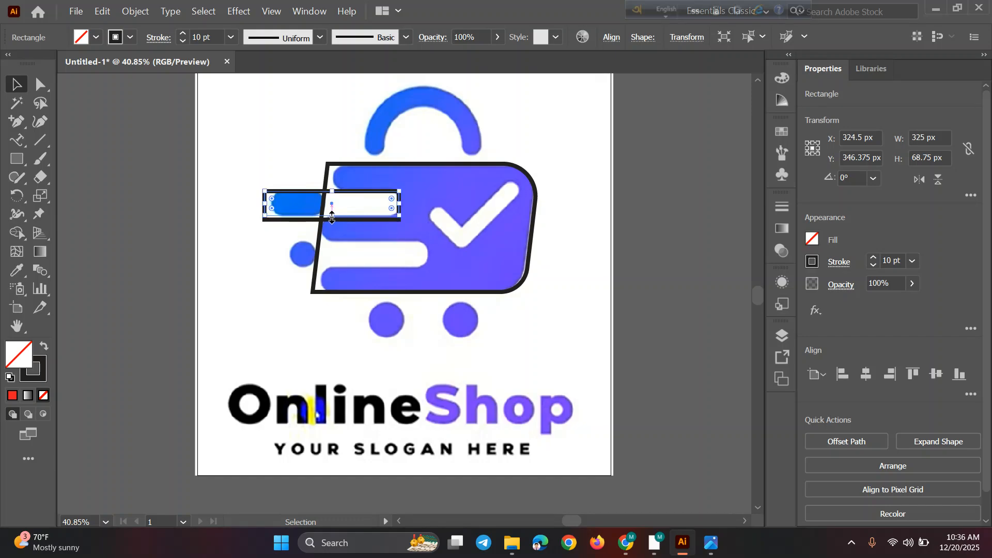
left_click(233, 221)
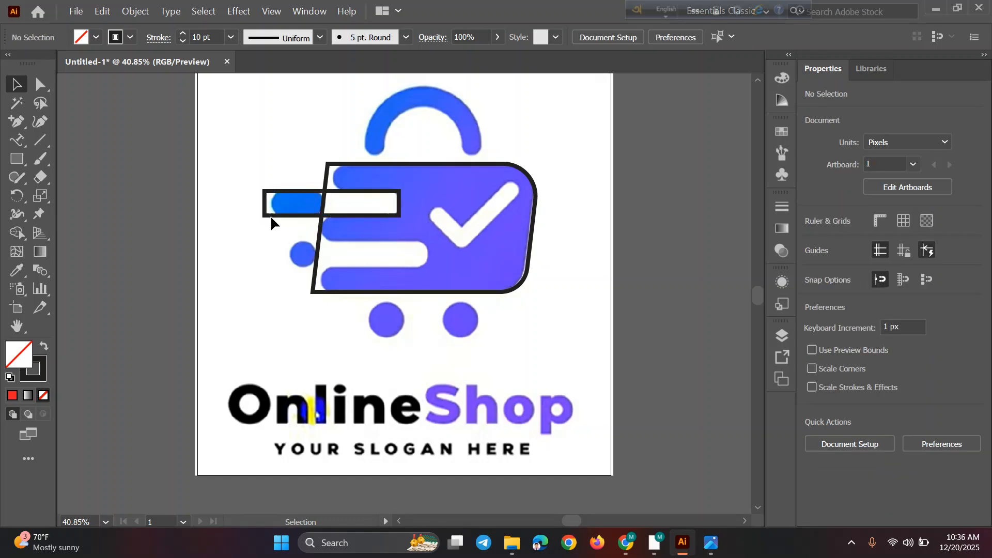
Duplicate the stripe rectangle onto the lower white stripe and nudge the copy right to an X position of about 399.6 px
left_click(401, 202)
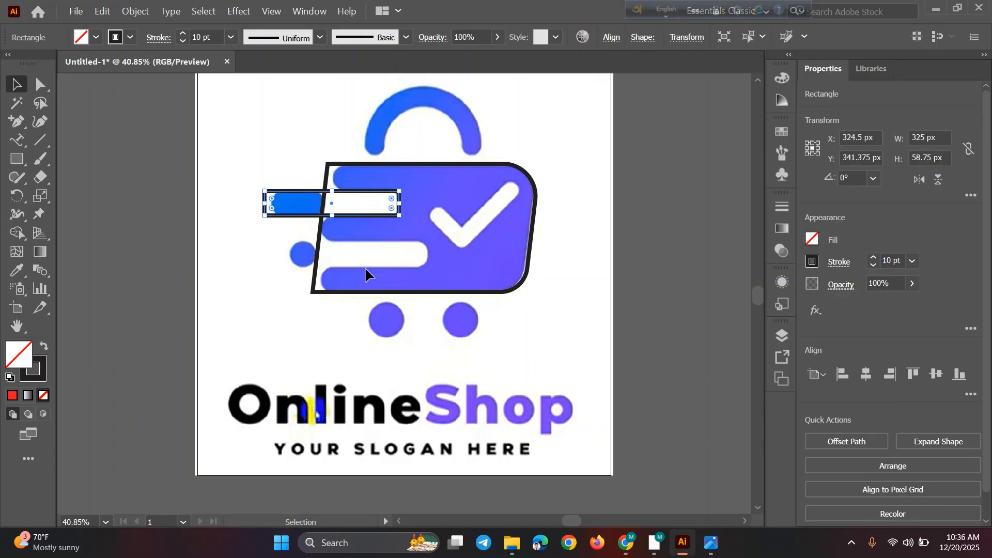
left_click(227, 260)
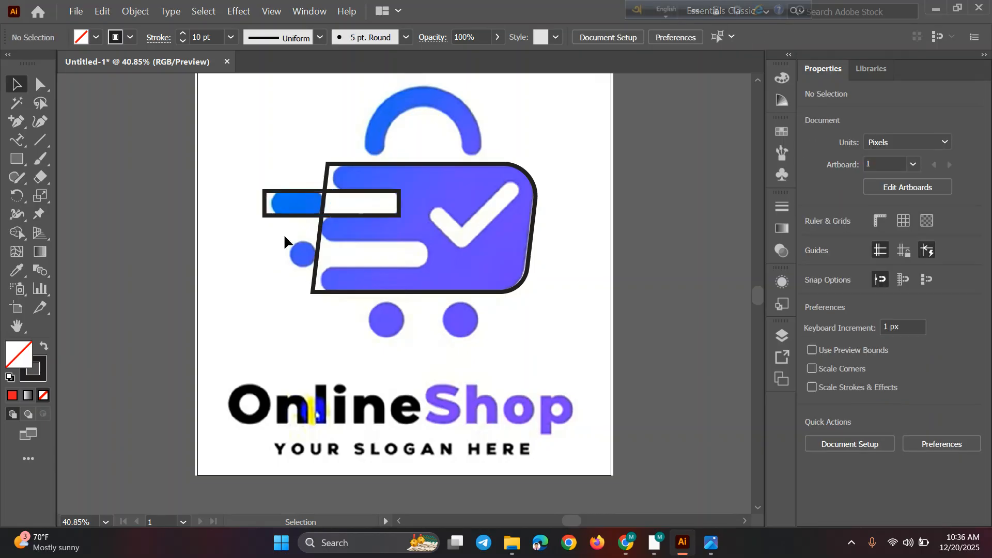
left_click(308, 194)
left_click_drag(308, 195, 337, 244)
key("Right")
key("Right")
key("Right")
key("Right")
key("Right")
key("Right")
key("Right")
key("Right")
key("Right")
key("Right")
key("Right")
key("Right")
key("Right")
key("Right")
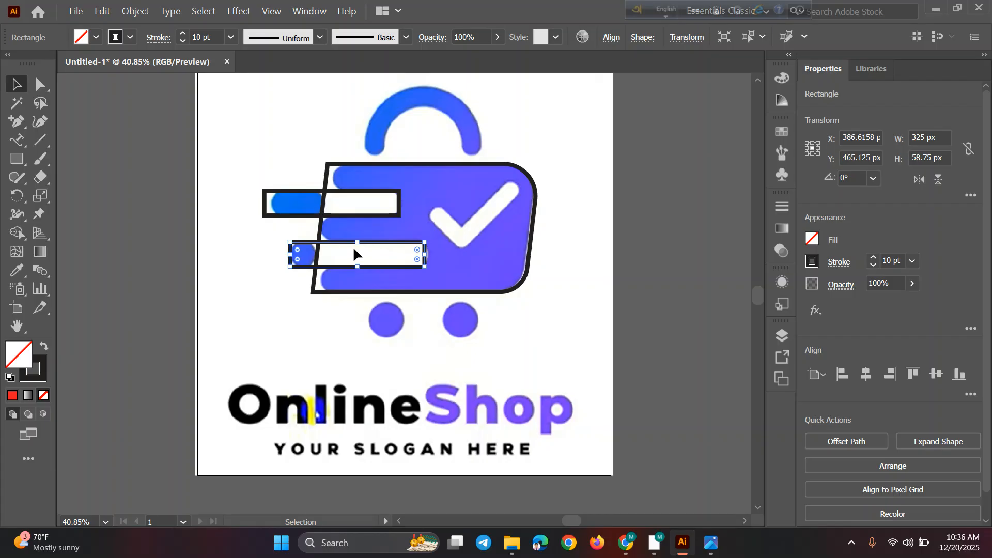
left_click(634, 237)
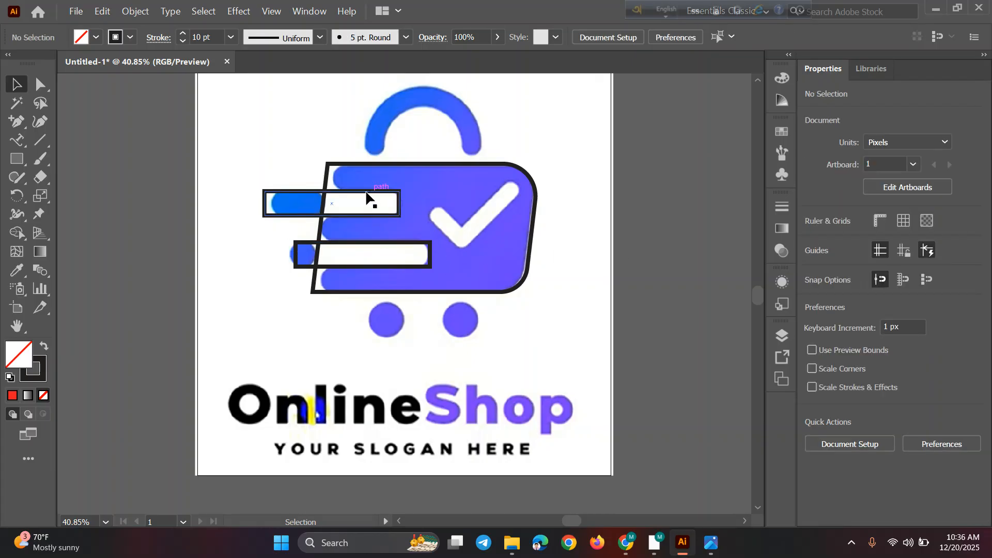
Fully round the corners of the upper and lower stripe rectangles so both become pill shapes
left_click(406, 168)
left_click(581, 221)
left_click(389, 196)
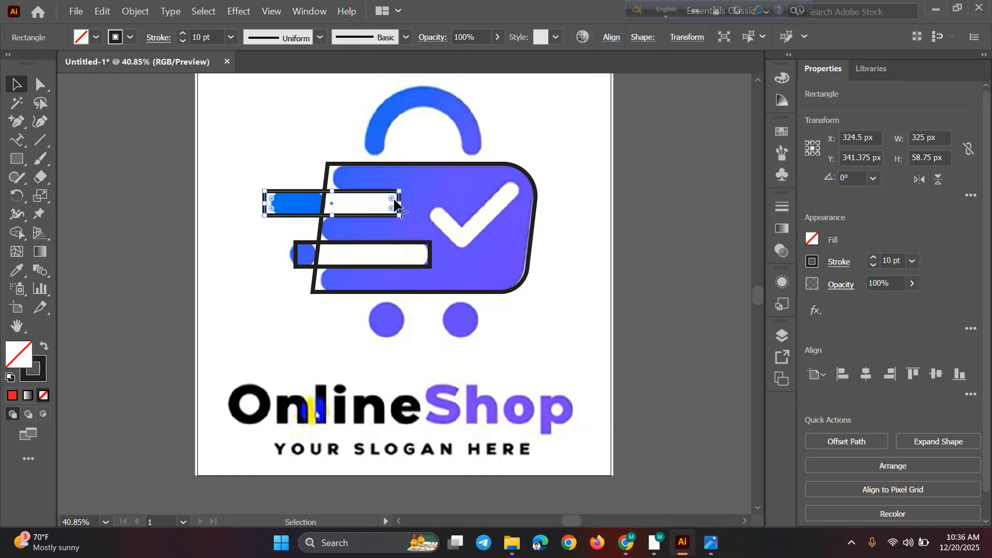
left_click_drag(391, 199, 381, 195)
left_click(425, 264)
left_click(425, 265)
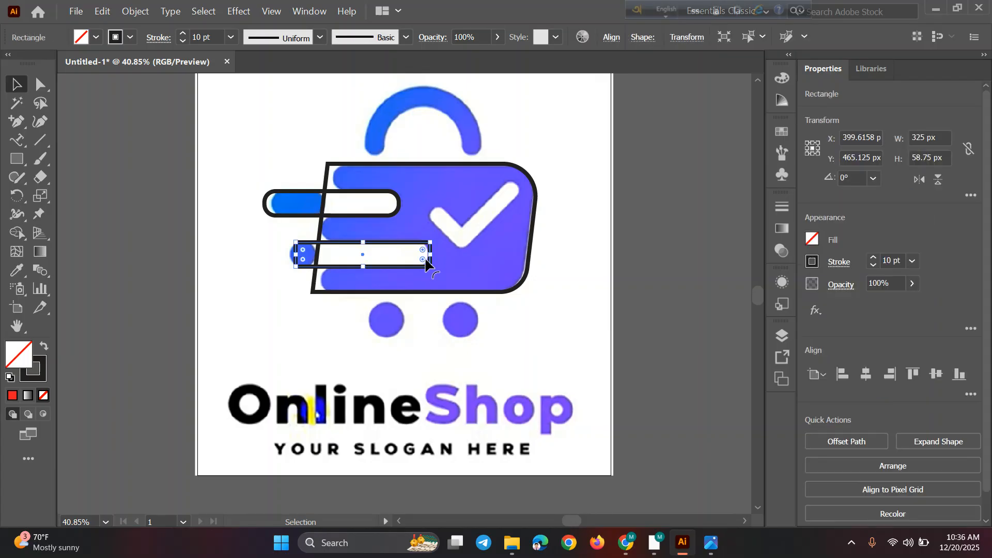
left_click_drag(423, 251, 418, 255)
left_click(253, 251)
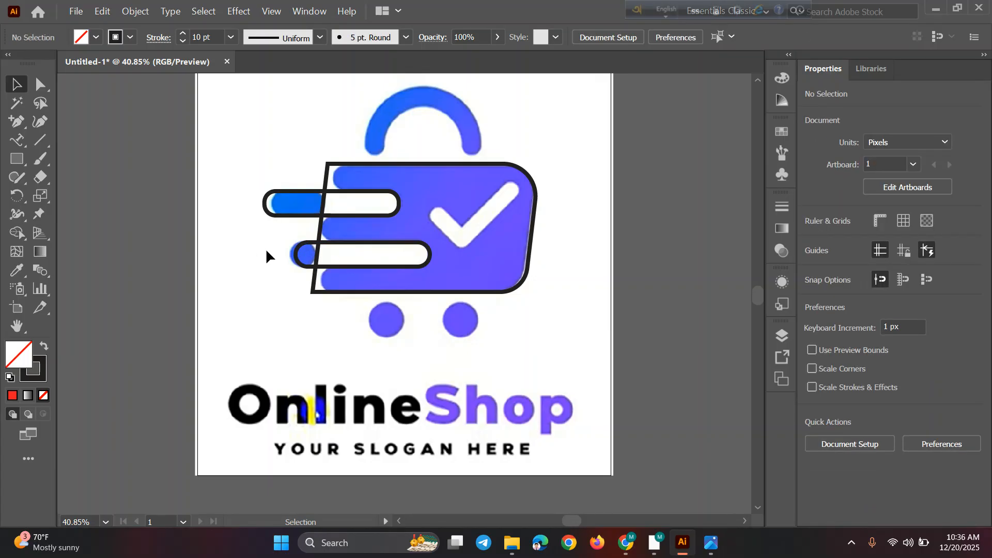
left_click(297, 218)
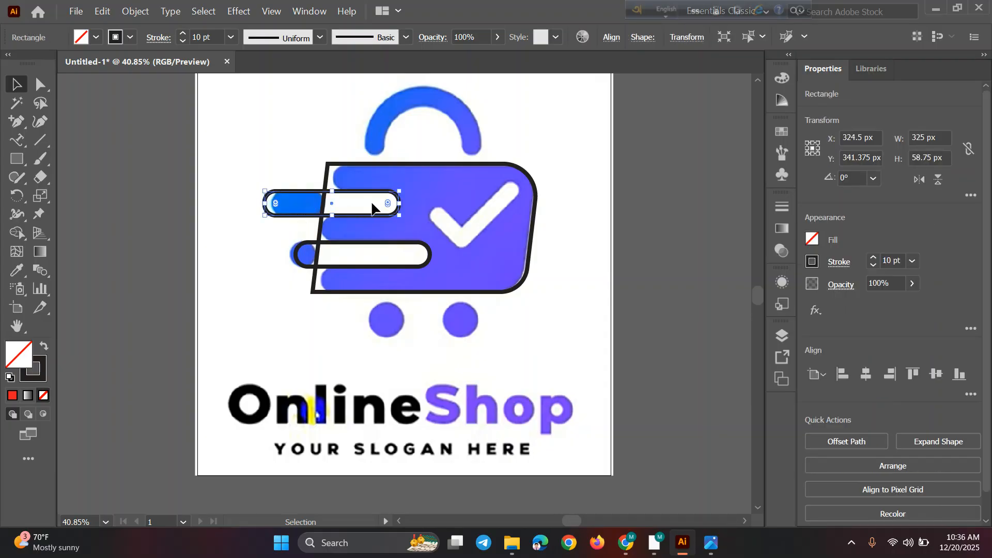
left_click_drag(388, 202, 378, 207)
left_click(253, 287)
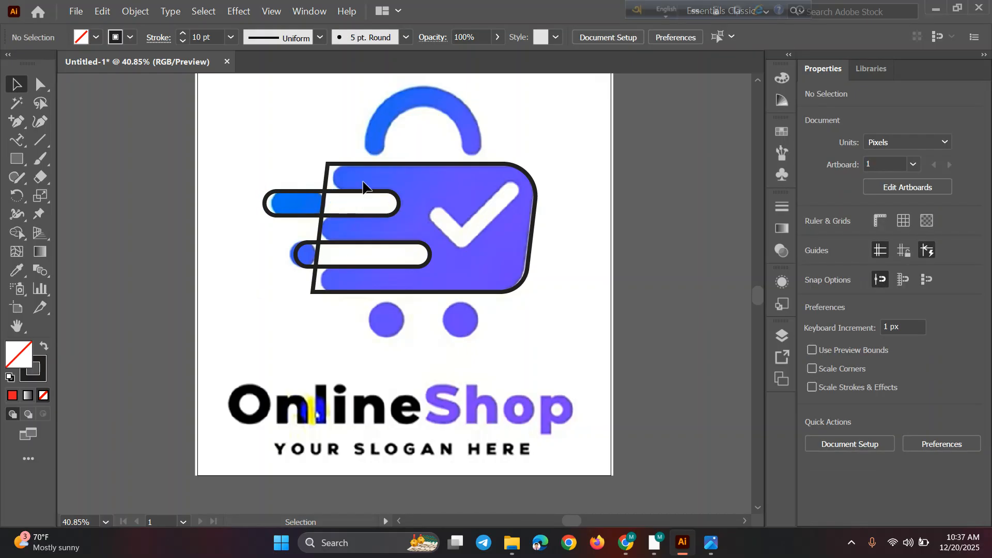
Subtract both pill shapes from the slanted cart body outline with Minus Front and deselect the result
left_click_drag(291, 141, 355, 310)
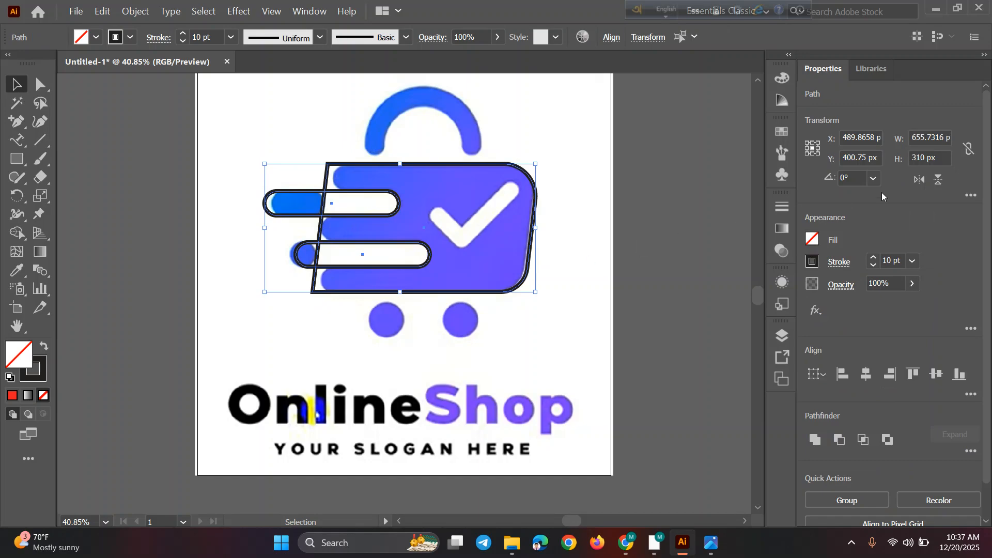
left_click(837, 445)
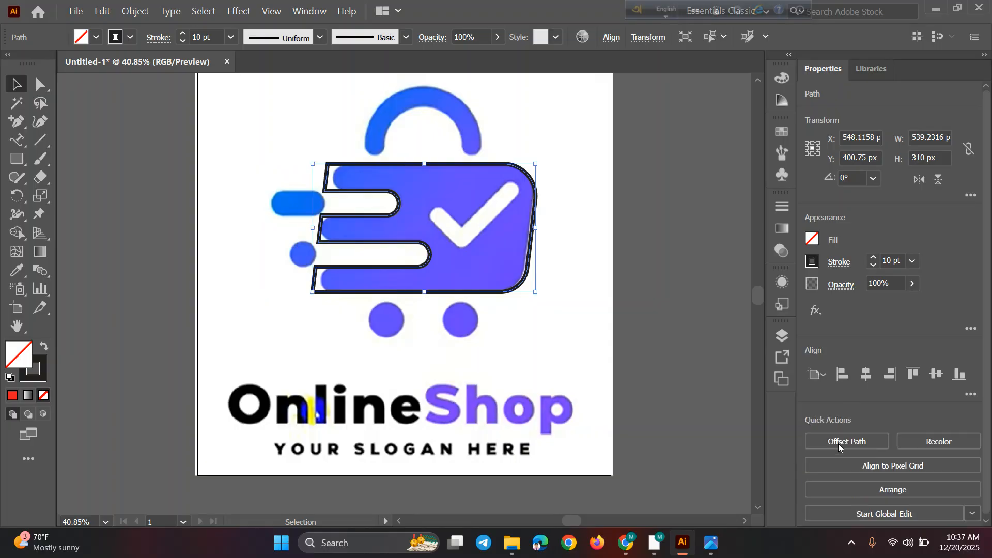
left_click(581, 356)
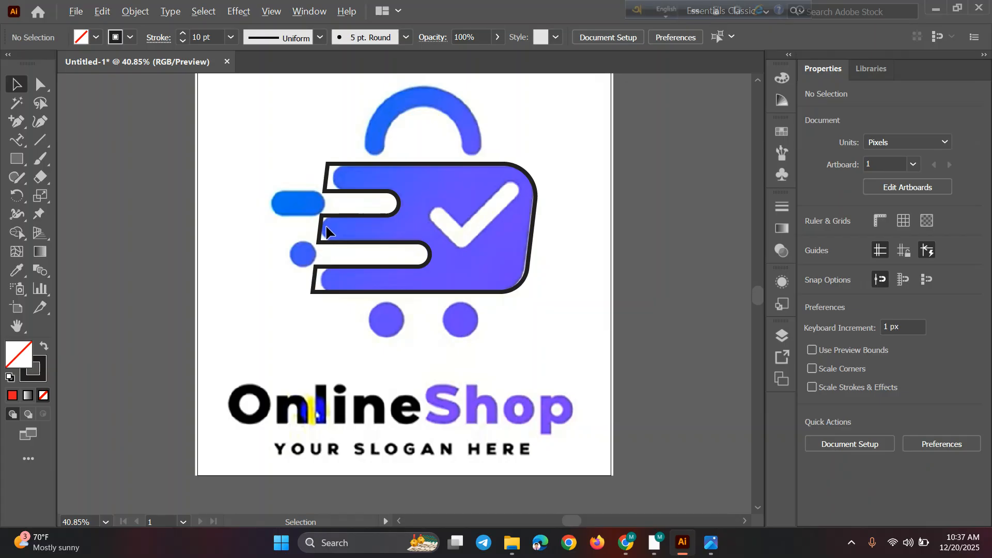
Shift the two left end points of the cart body's upper arm right by about 11 px
scroll(327, 231, "up", 2, "alt")
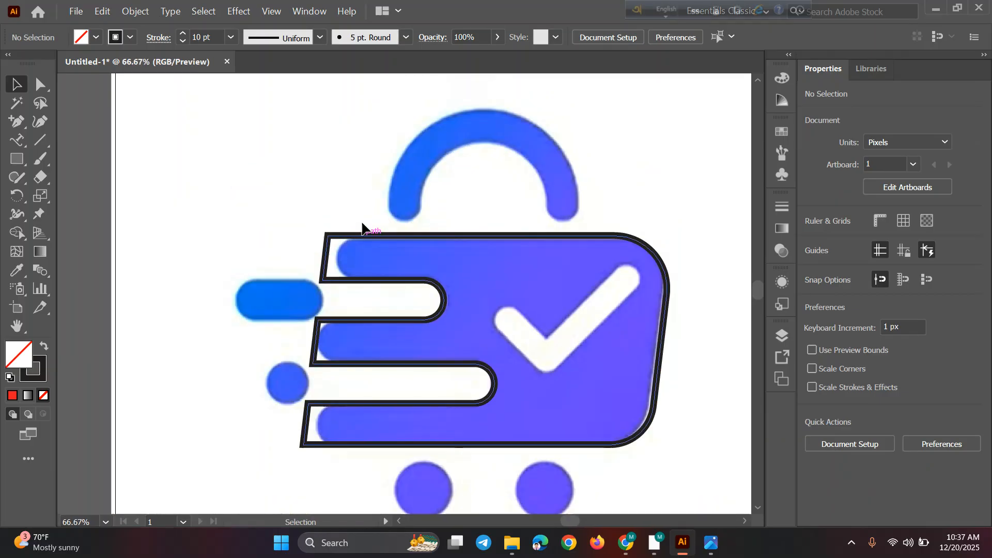
left_click(326, 258)
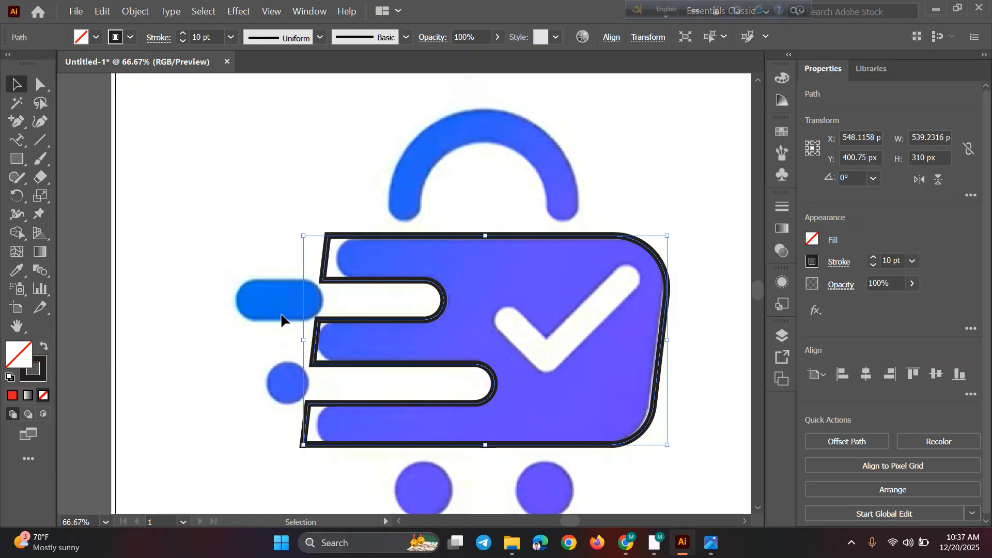
left_click(263, 238)
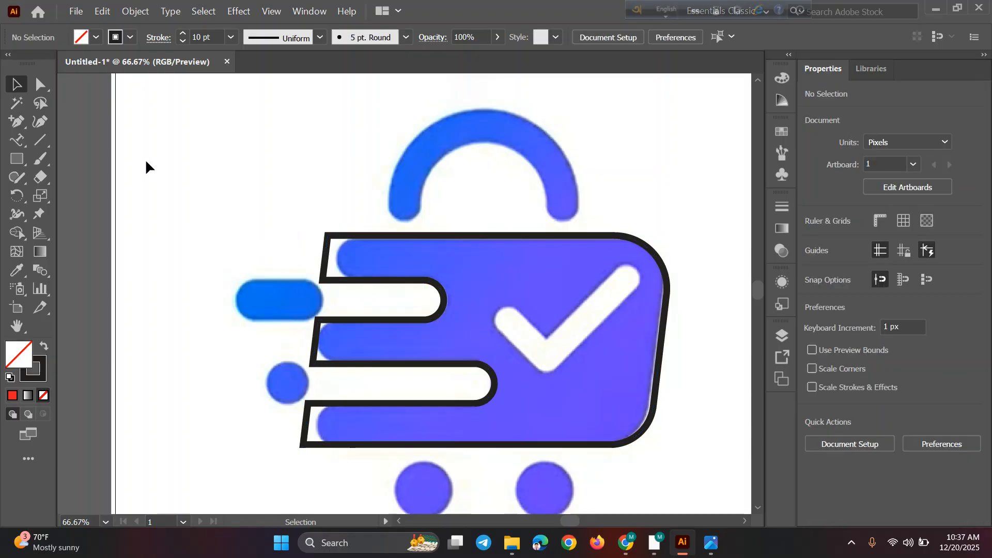
left_click(40, 84)
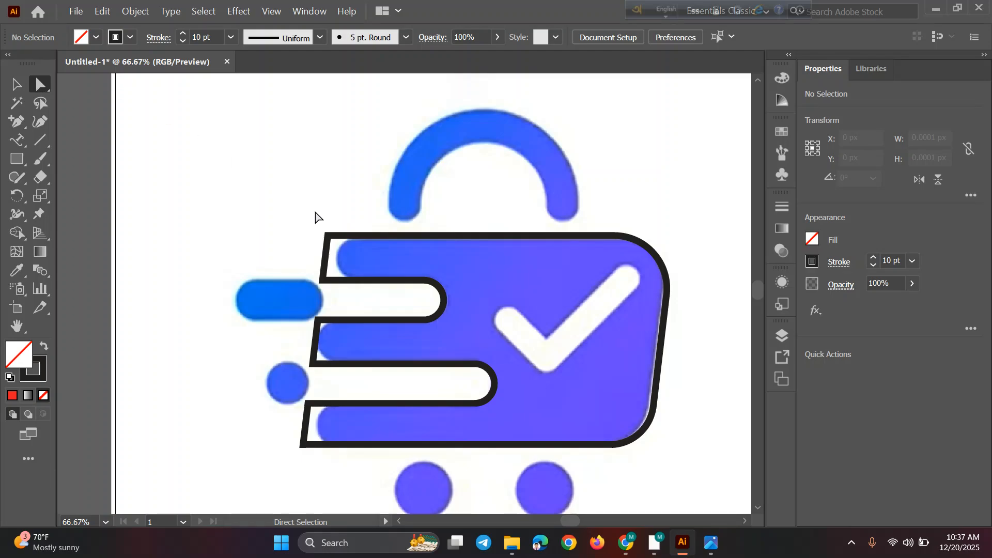
left_click_drag(325, 264, 333, 291)
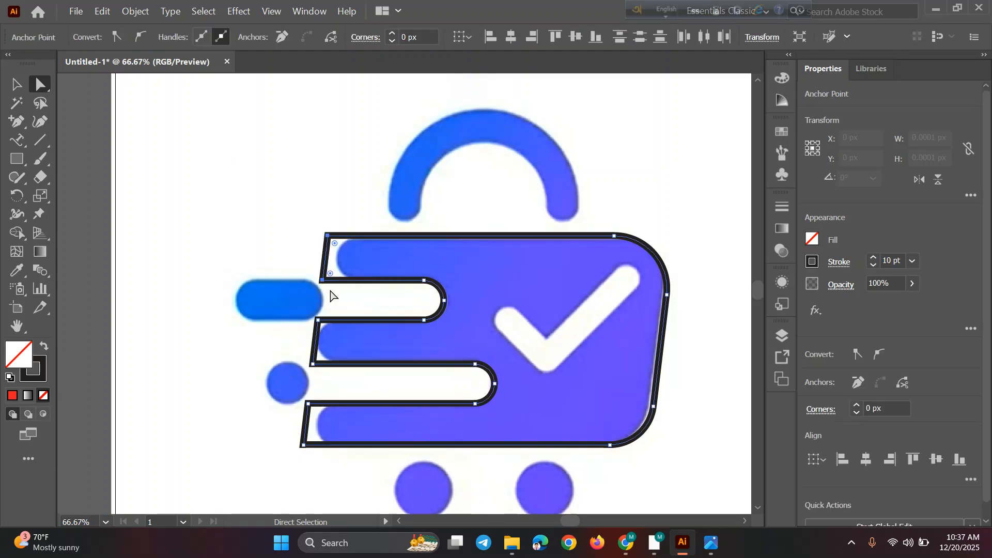
key("Right")
key("Right")
key("Right")
key("Right")
key("Right")
key("Right")
key("Right")
key("Right")
key("Right")
key("Right")
key("Right")
key("Right")
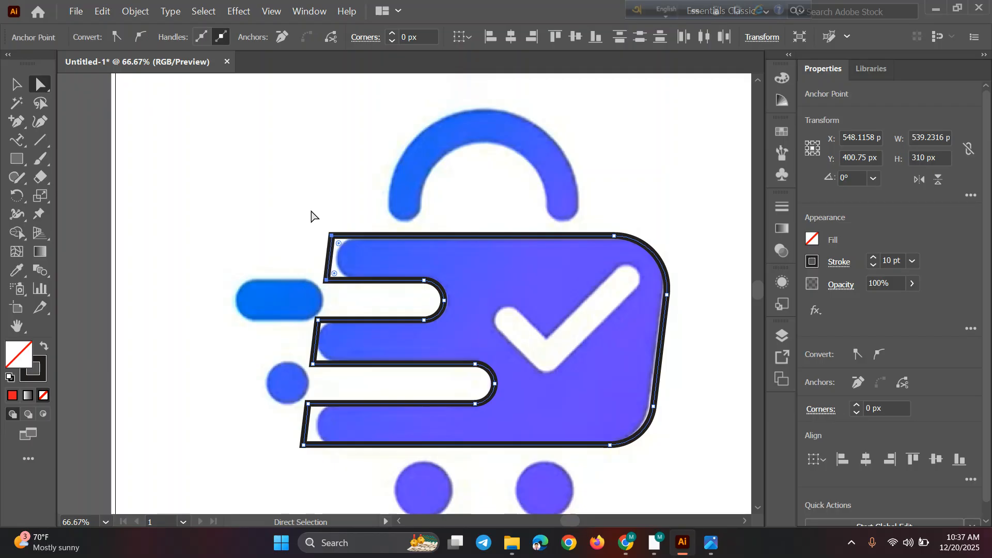
key("Right")
key("Right")
key("Right")
key("Right")
key("Right")
key("Right")
key("Right")
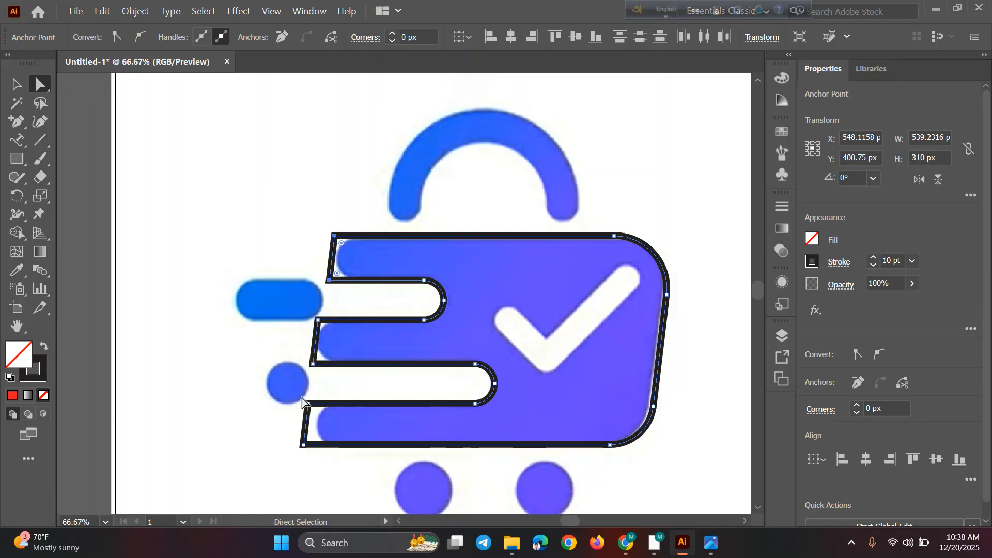
Shift the two left end points of the cart body's lowest arm right until the overall width is about 528 px
left_click_drag(300, 389, 307, 462)
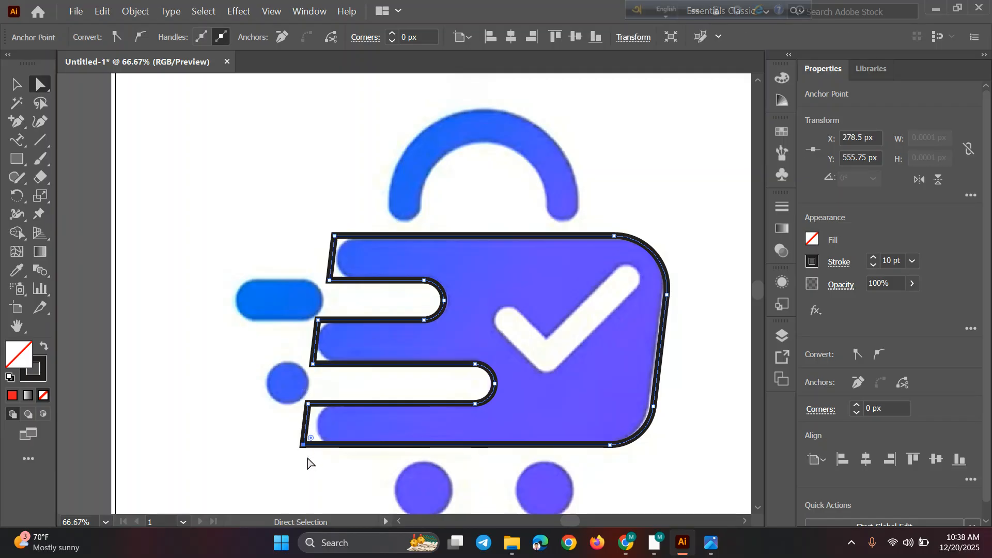
left_click(264, 437)
left_click_drag(300, 391, 317, 468)
key("Right")
key("Right")
key("Right")
key("Right")
key("Right")
key("Right")
key("Right")
key("Right")
key("Right")
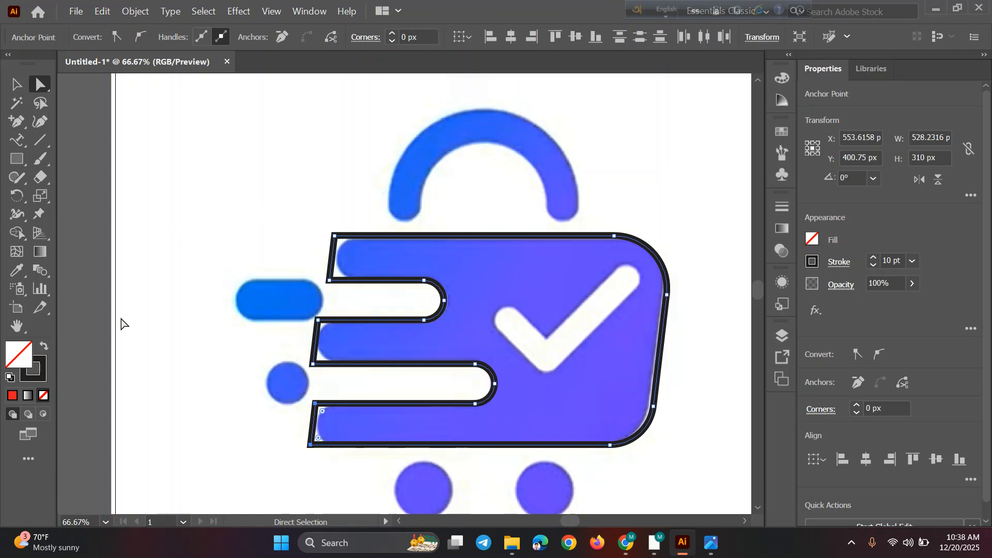
Round the left end of the lowest arm with a radius of about 30.6 px and the upper arm's with about 33.1 px
left_click_drag(319, 440, 364, 449)
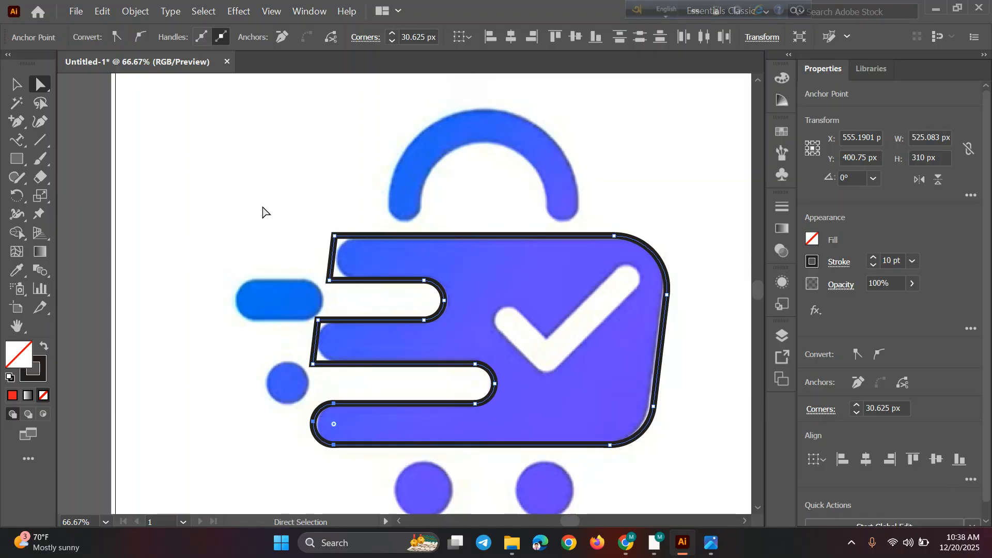
left_click(320, 231)
left_click_drag(309, 190, 333, 285)
left_click_drag(342, 245, 369, 260)
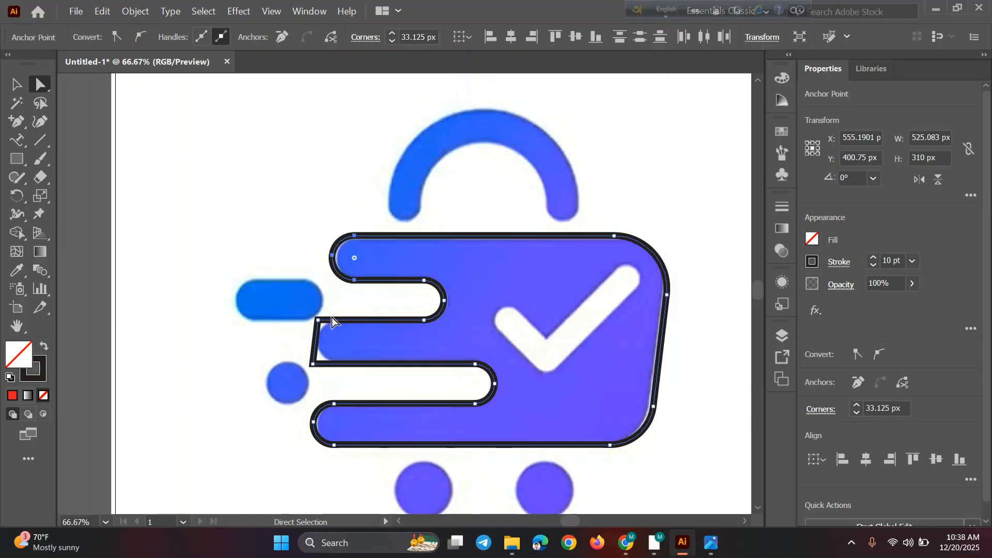
Round the left end of the cart body's middle arm with a radius of about 32.5 px and deselect it
left_click_drag(304, 321, 335, 379)
left_click_drag(324, 324, 358, 339)
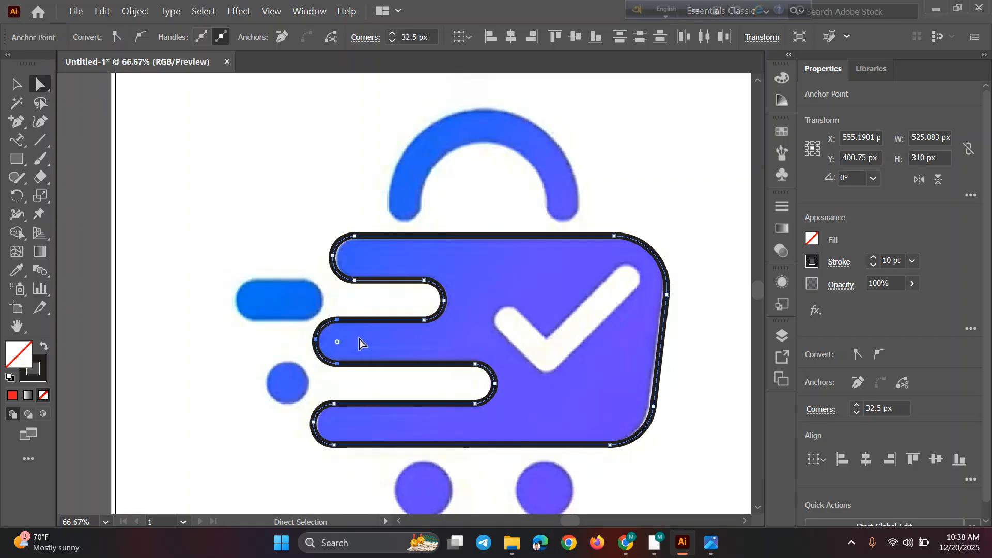
left_click(248, 223)
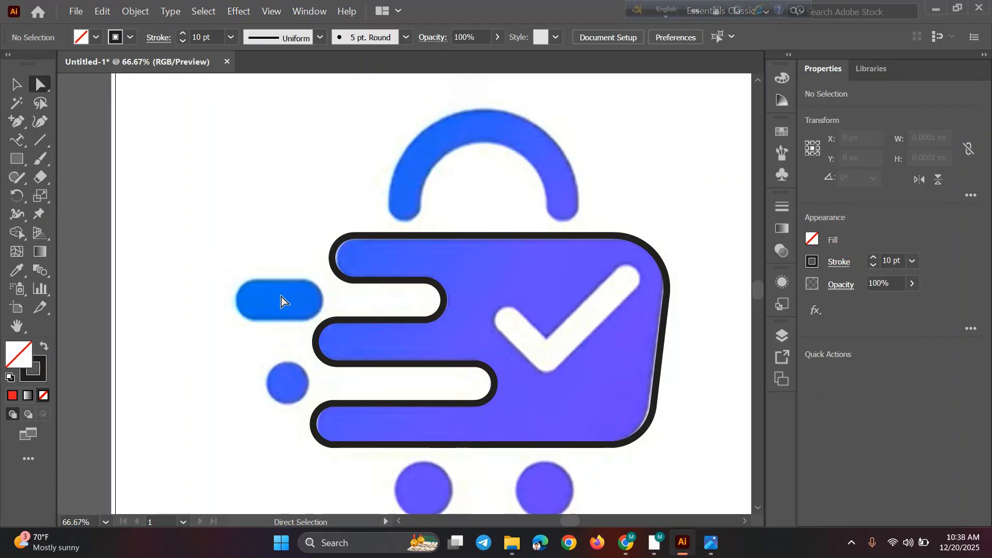
left_click(22, 89)
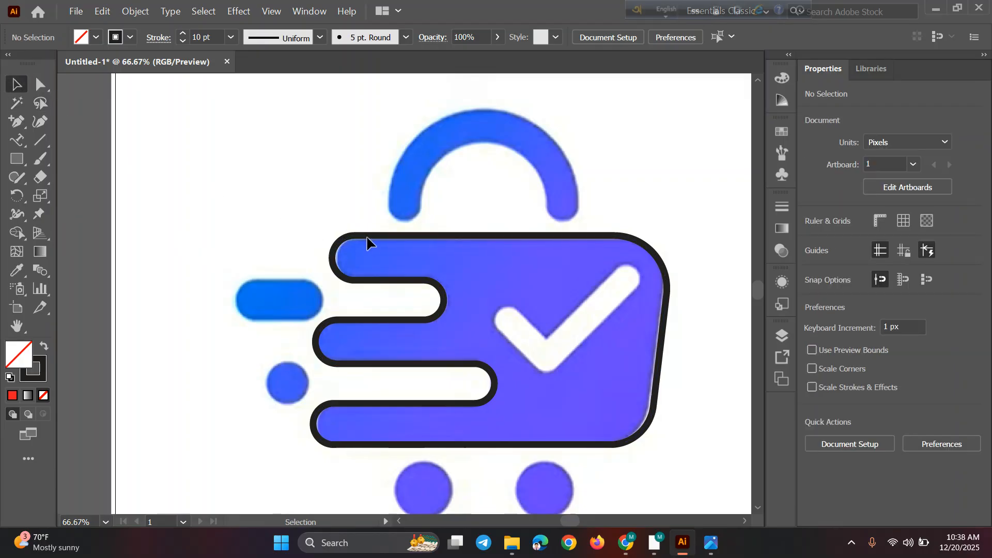
left_click(368, 242)
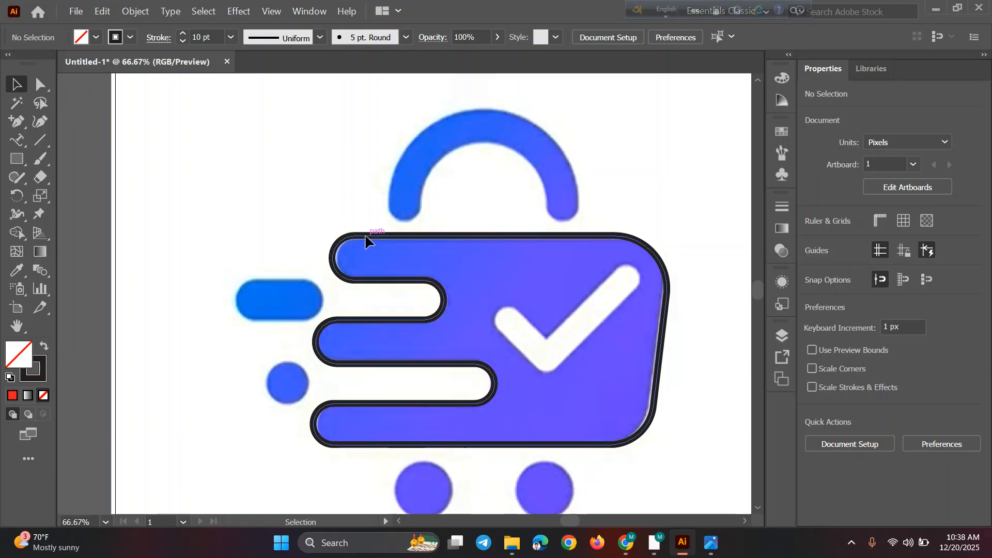
left_click_drag(366, 240, 207, 108)
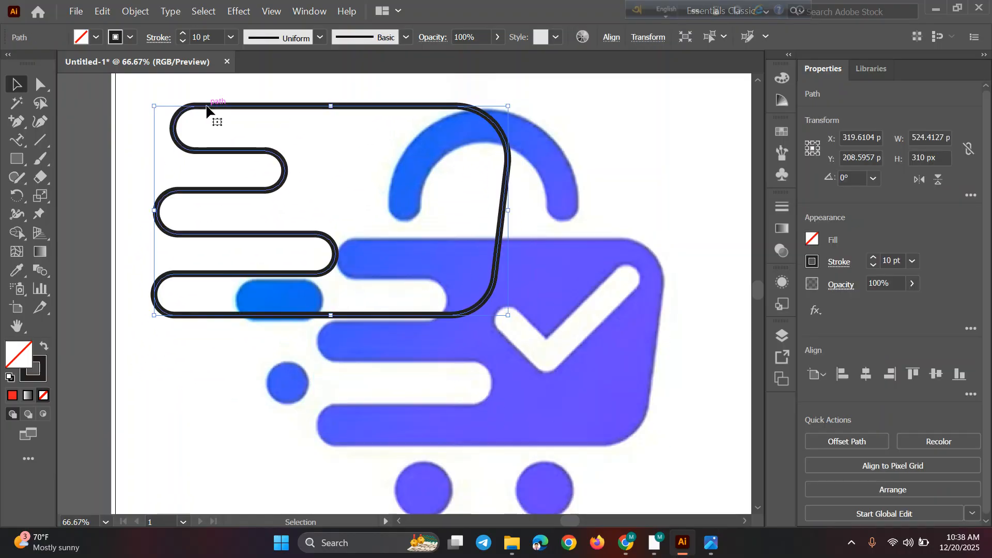
key("ctrl+z")
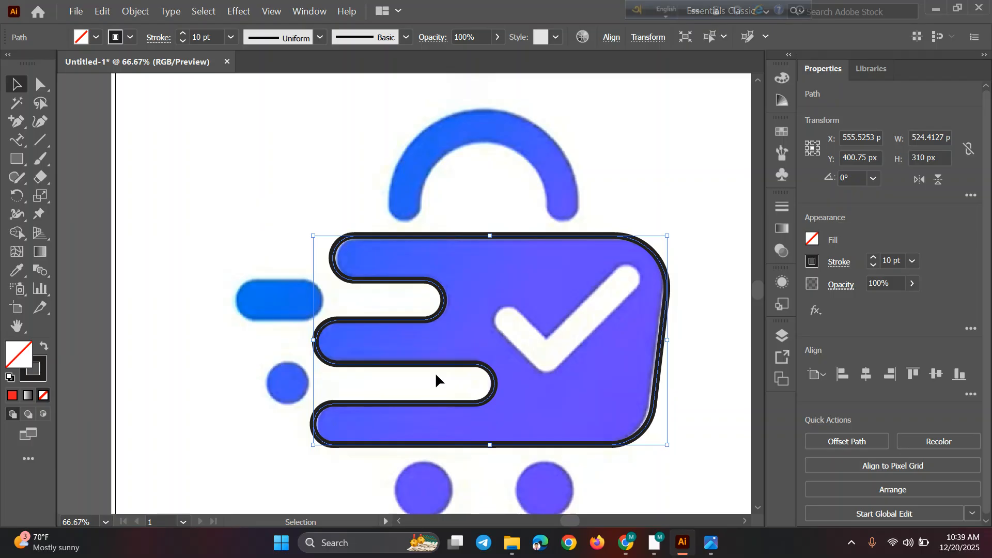
Sketch an upright rectangle about 37 by 113 px over the reference's check mark
scroll(435, 372, "down", 5)
scroll(435, 372, "up", 4)
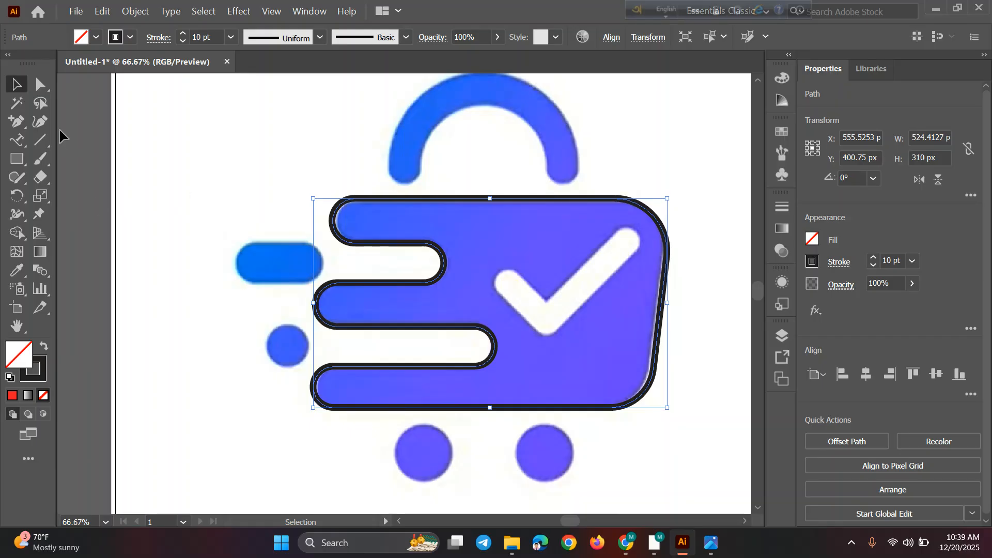
left_click(19, 161)
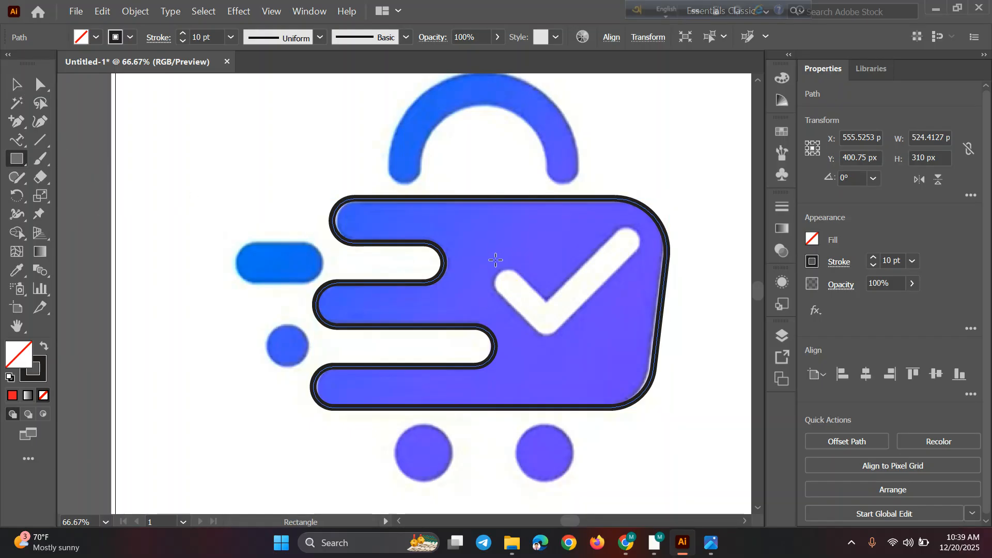
left_click_drag(535, 231, 560, 307)
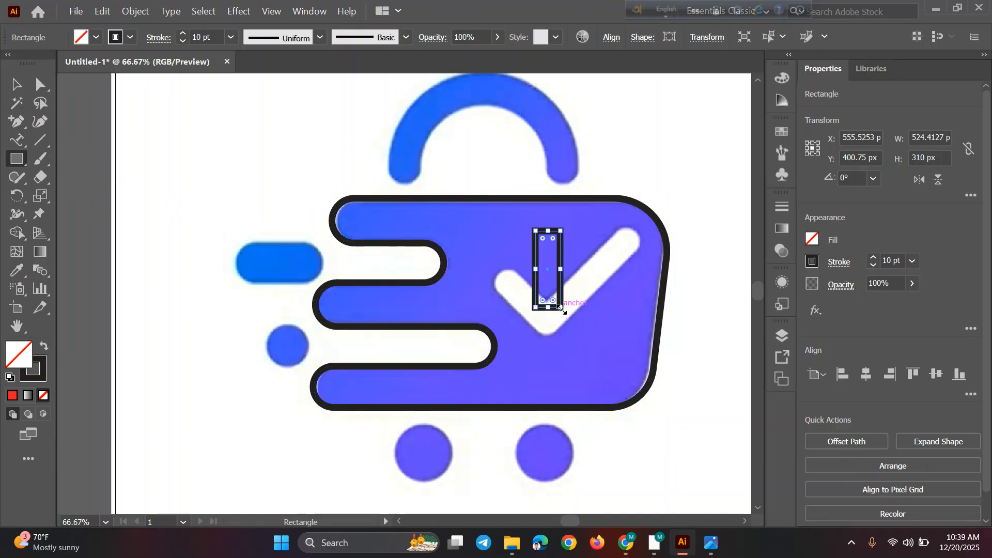
Rotate the rectangle to 45° and move it onto the check mark's short arm
left_click(17, 84)
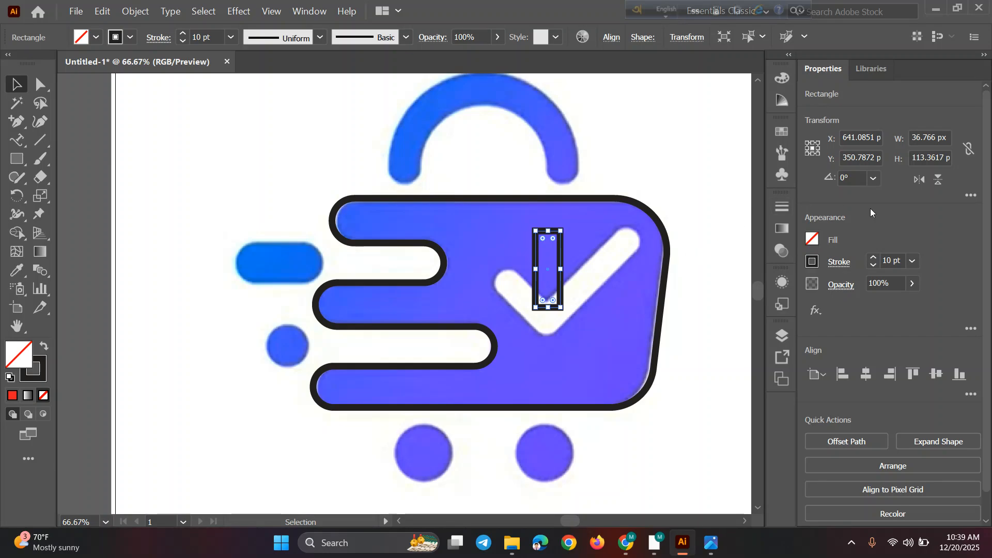
left_click(860, 178)
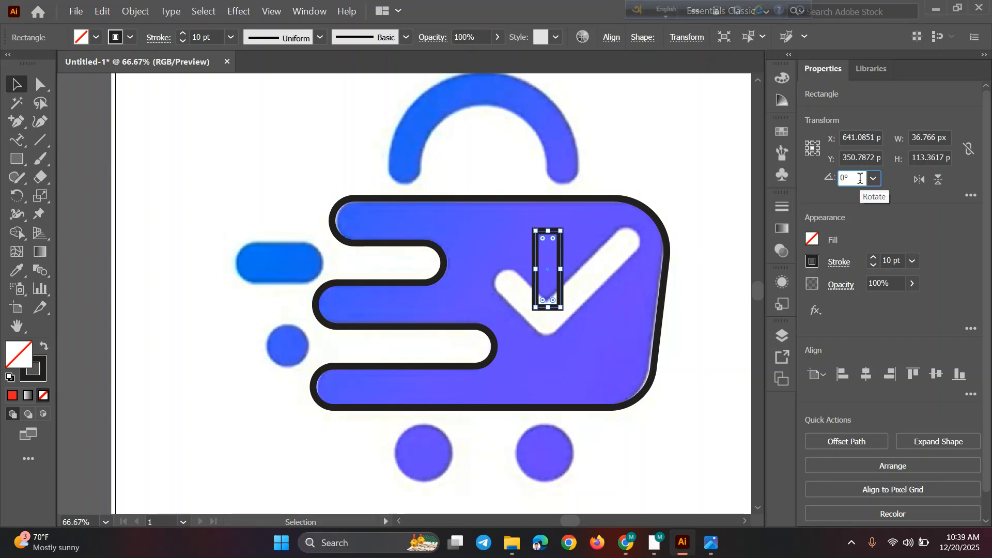
type("45")
key("Return")
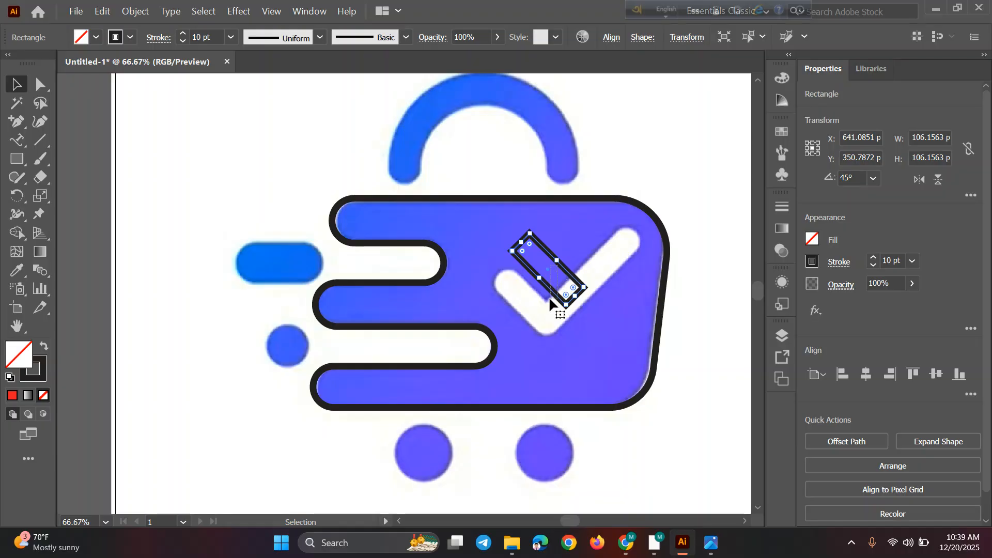
left_click_drag(549, 298, 528, 317)
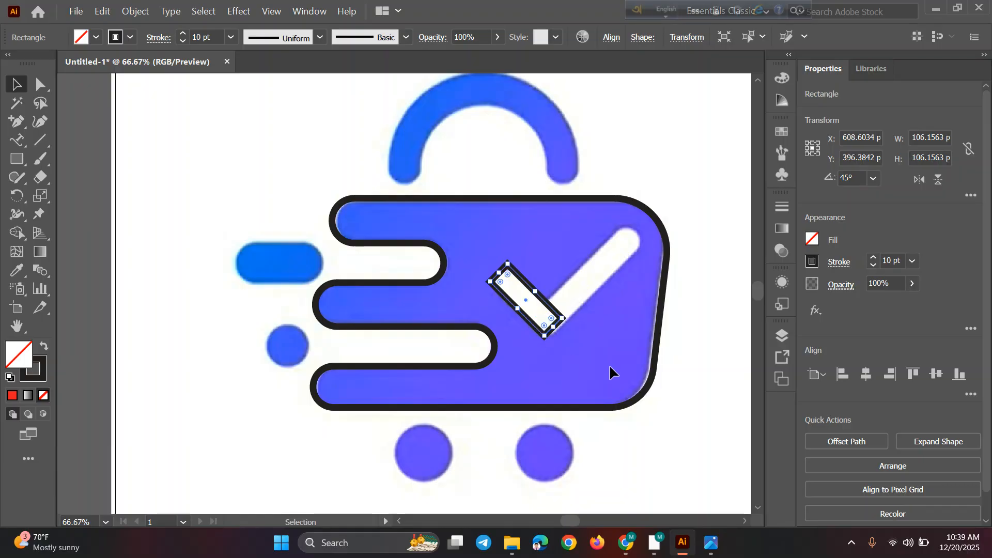
left_click(610, 366)
Thin the rotated rectangle's outline to a 2 pt stroke
left_click(539, 296)
left_click(130, 37)
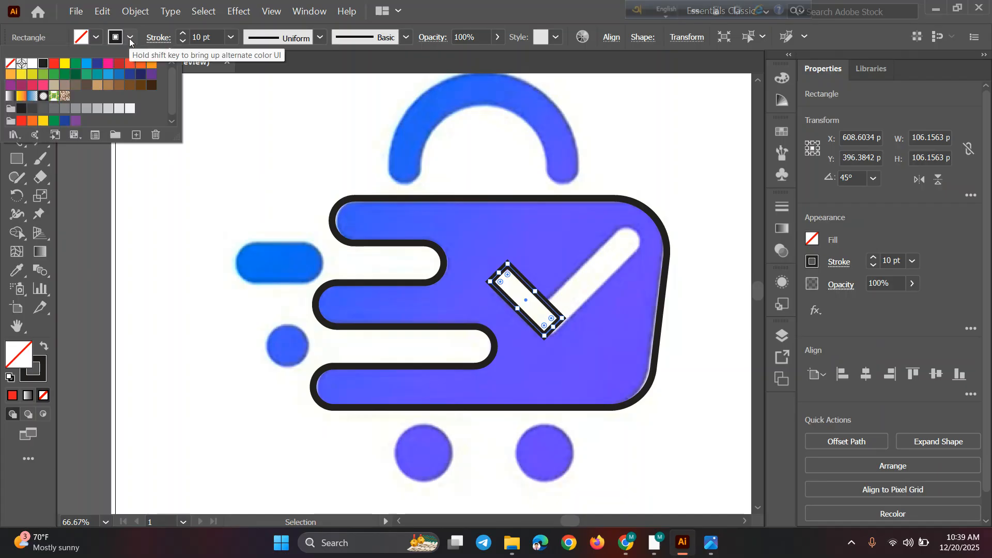
left_click(10, 64)
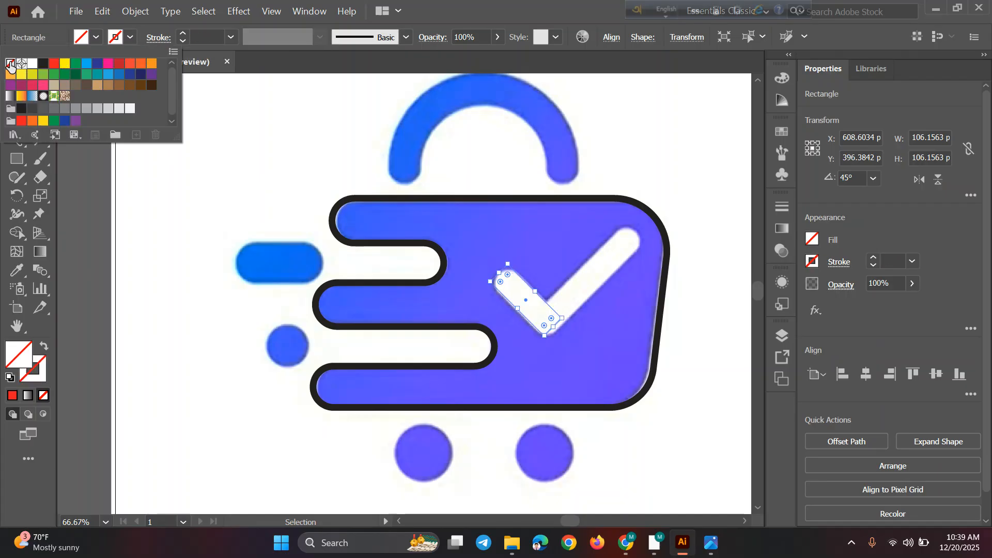
left_click(181, 34)
left_click(182, 34)
left_click(182, 34)
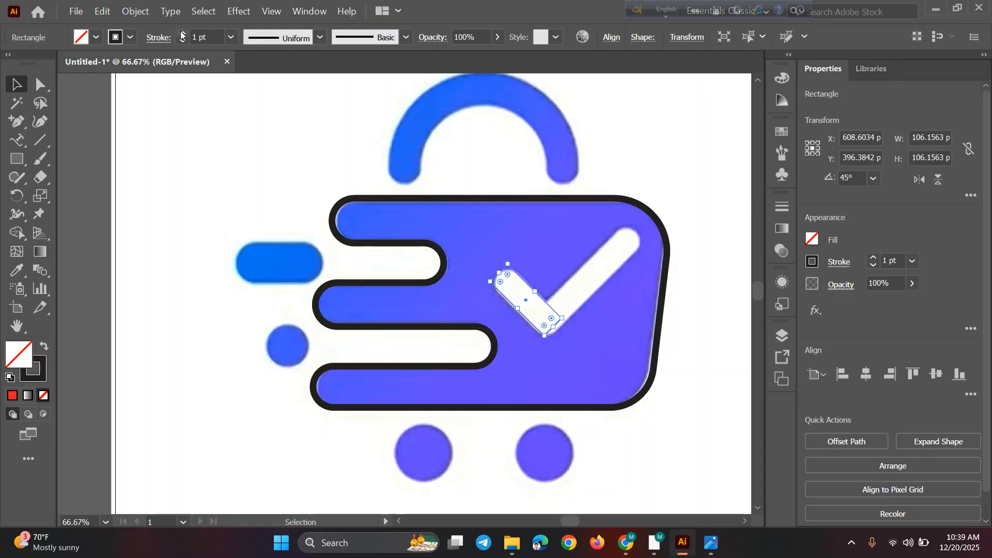
left_click(205, 210)
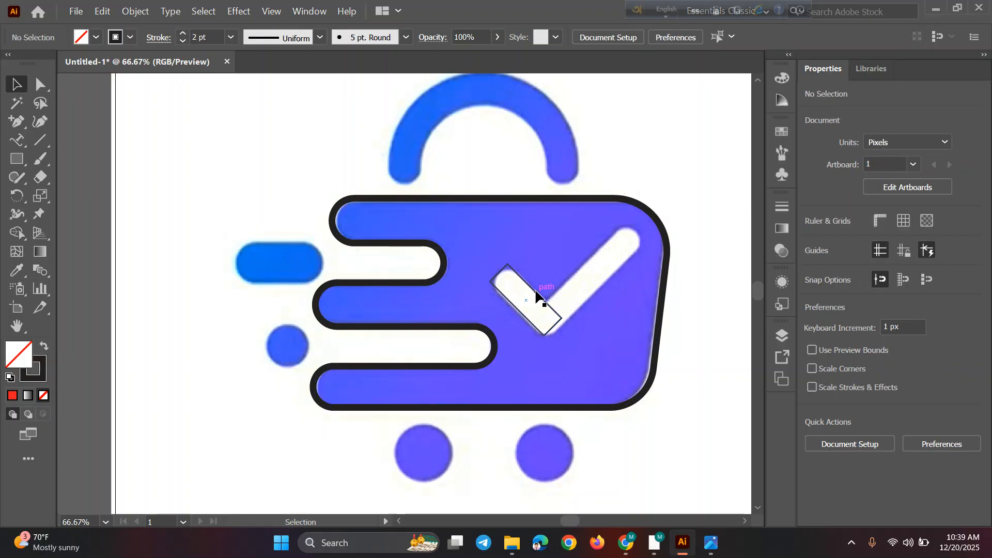
Widen and lengthen the rotated rectangle to cover the check mark's short arm, about 114.8 px overall in width and height
left_click_drag(535, 290, 530, 292)
left_click(705, 353)
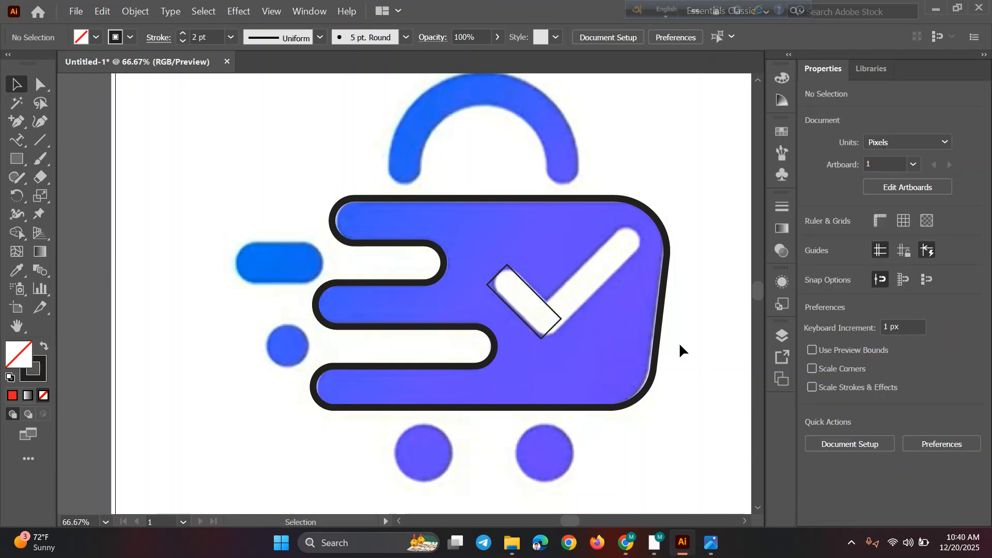
left_click(537, 298)
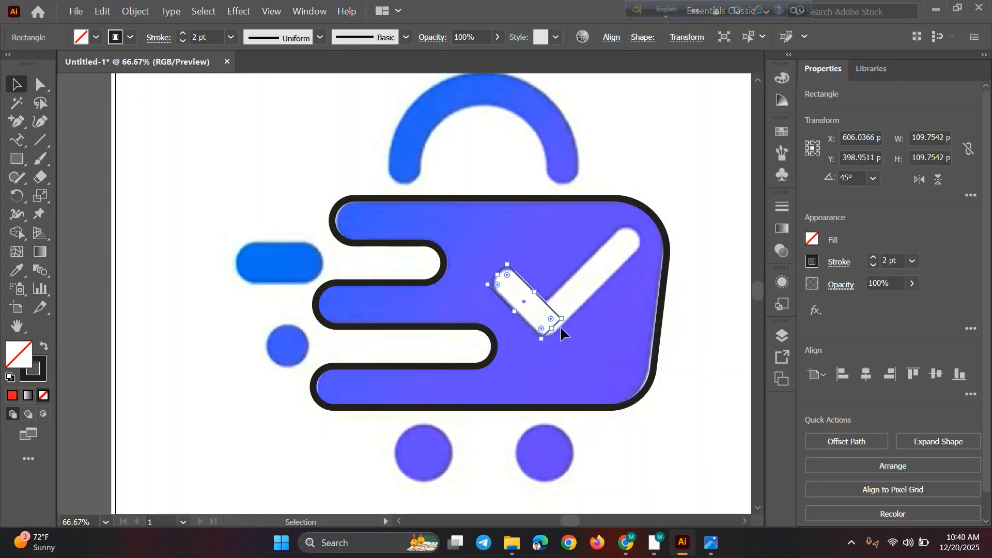
left_click_drag(552, 328, 559, 333)
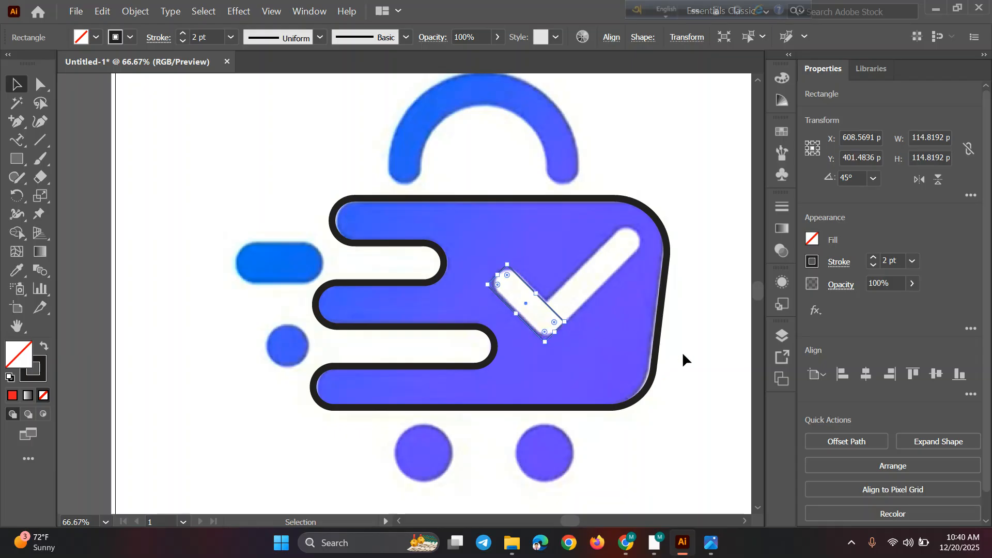
left_click(728, 357)
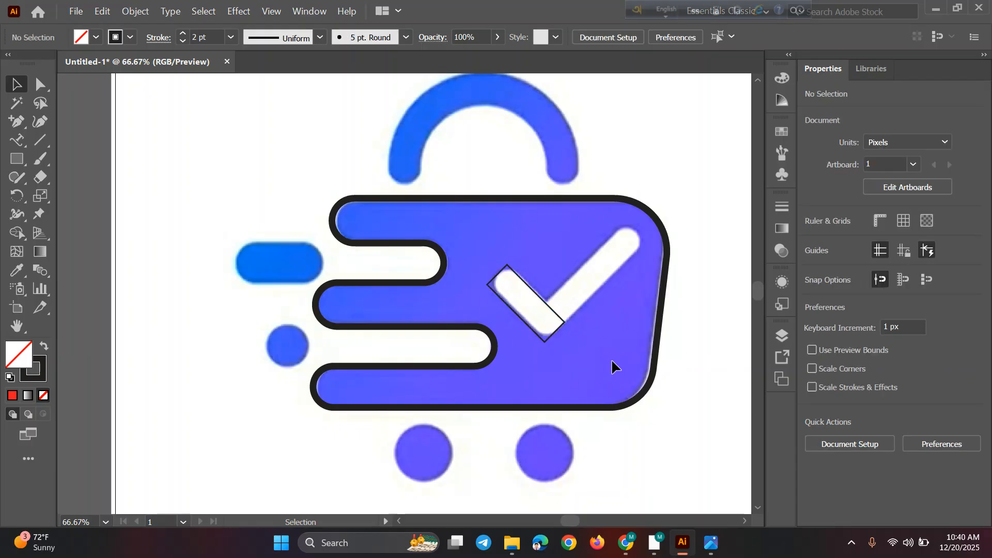
Duplicate the rotated rectangle by copy and paste and position the copy above the check mark
left_click(537, 295)
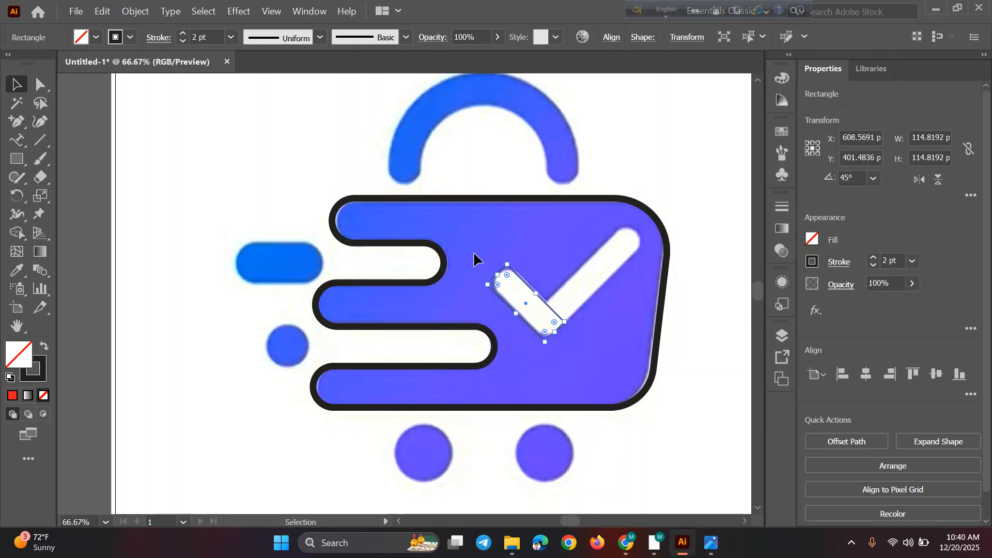
left_click(103, 11)
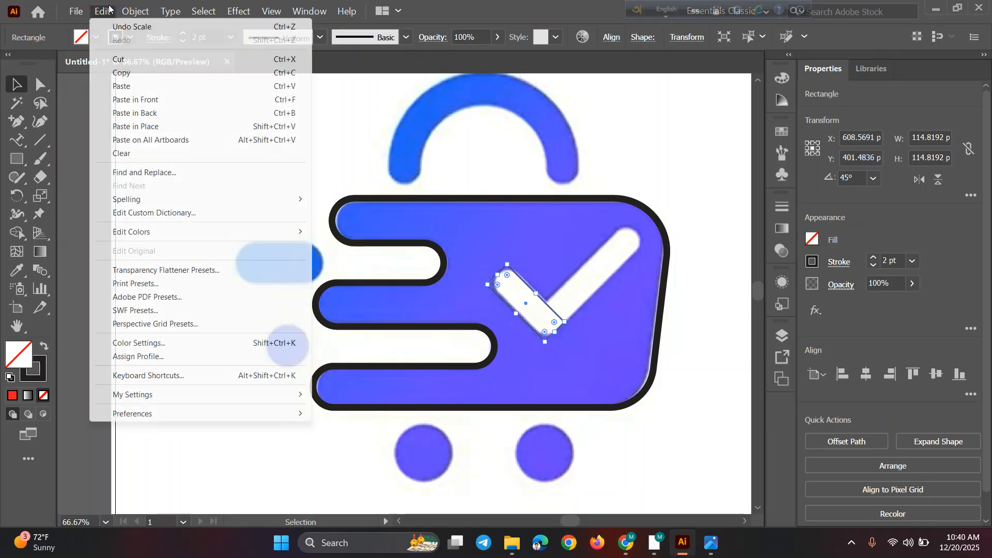
left_click(117, 73)
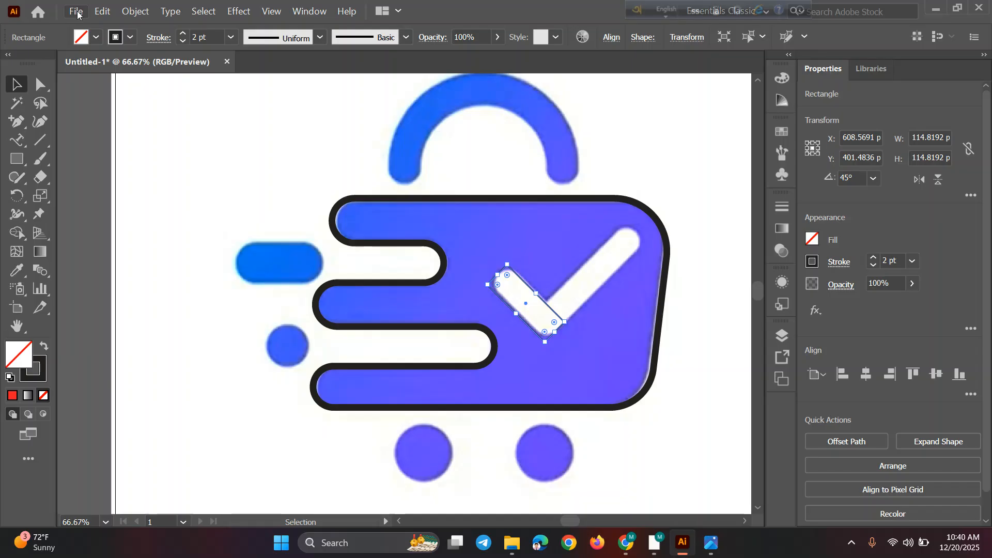
left_click(101, 13)
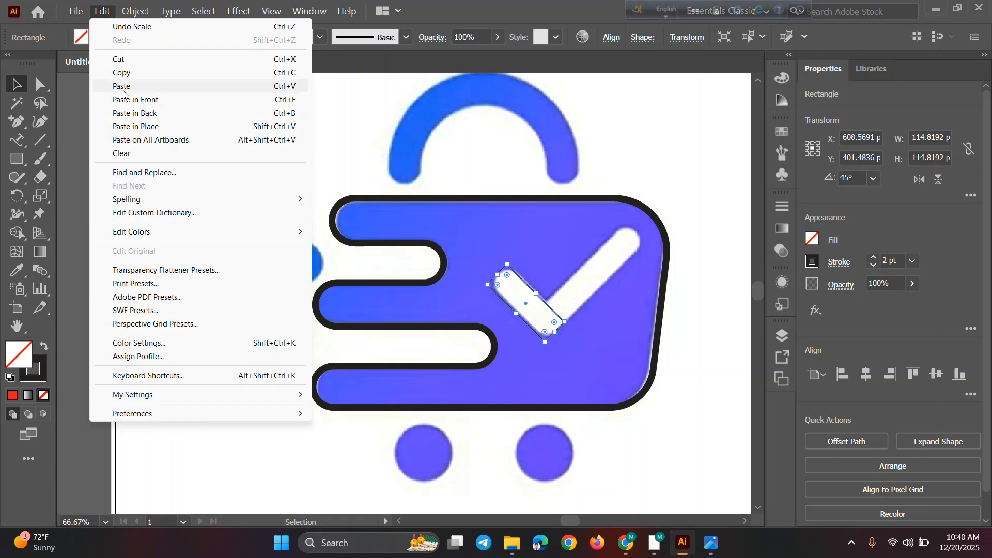
left_click(122, 88)
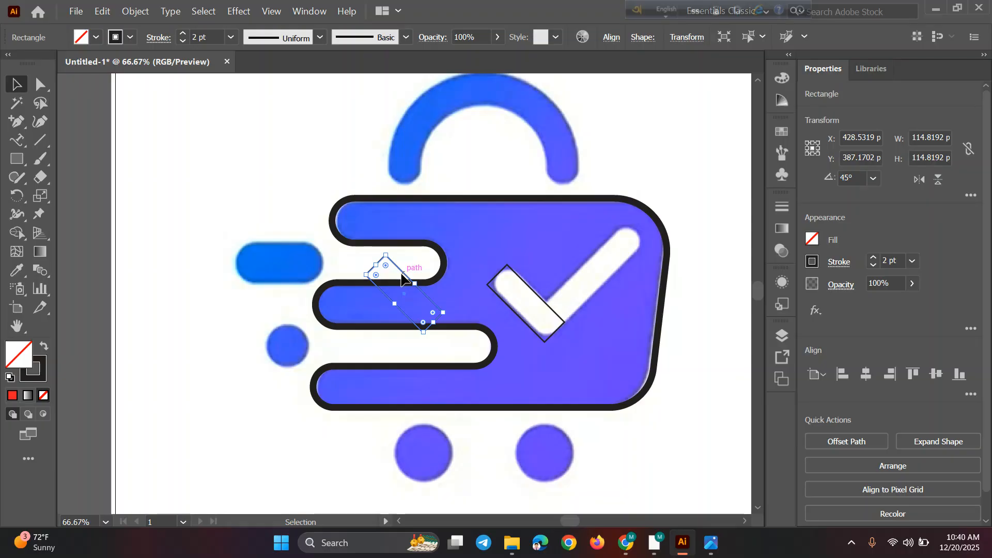
left_click_drag(409, 272, 537, 219)
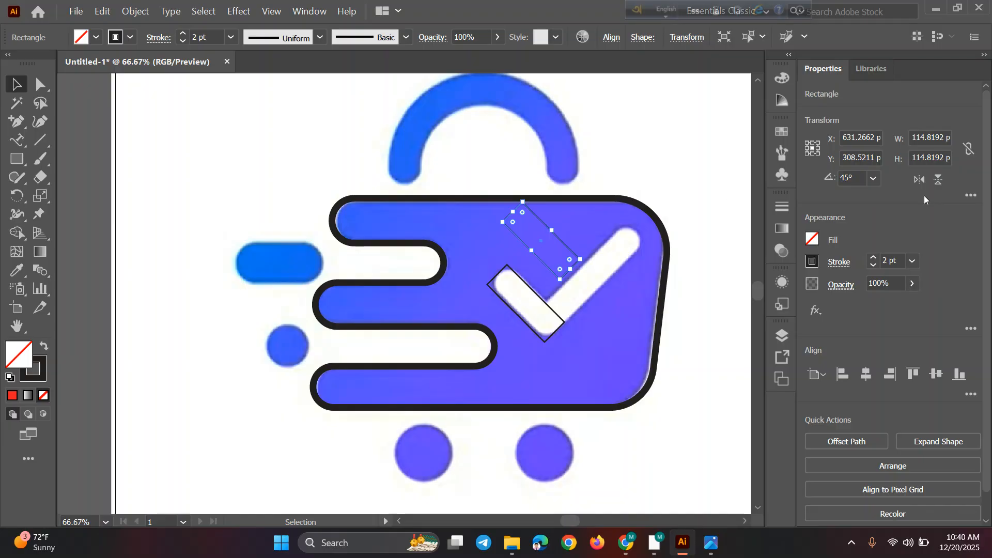
Flip the duplicate rectangle horizontally and align it with the check mark's long arm
left_click(919, 181)
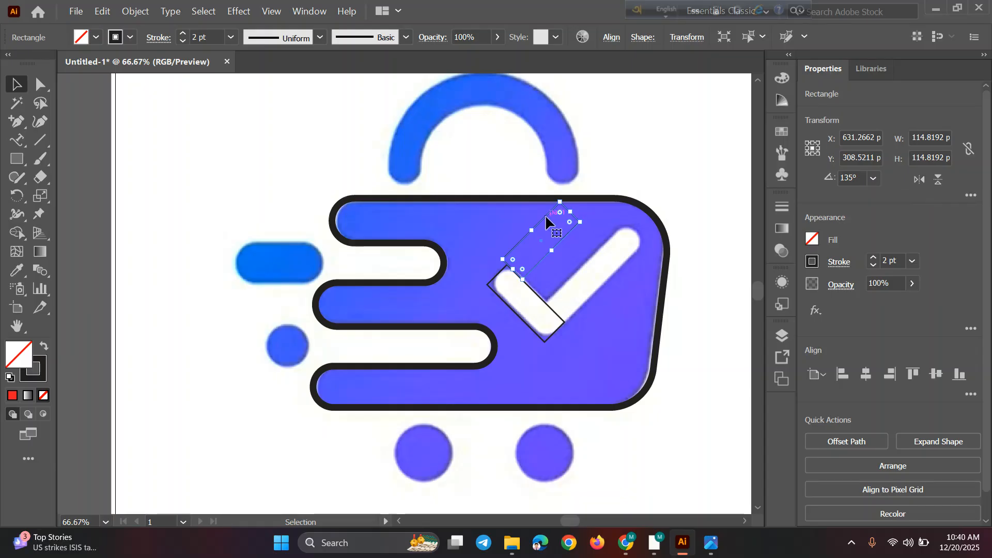
left_click_drag(546, 217, 598, 247)
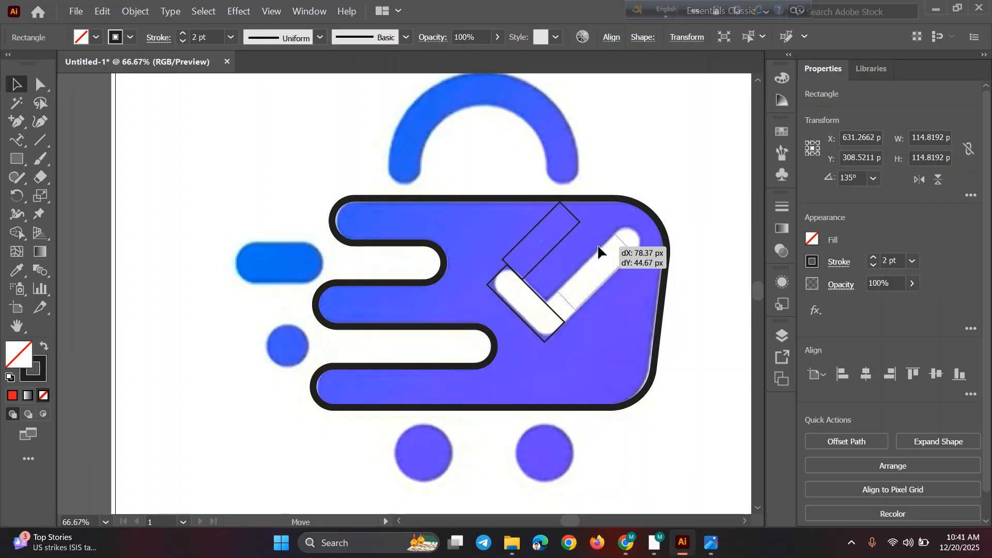
left_click_drag(600, 250, 600, 249)
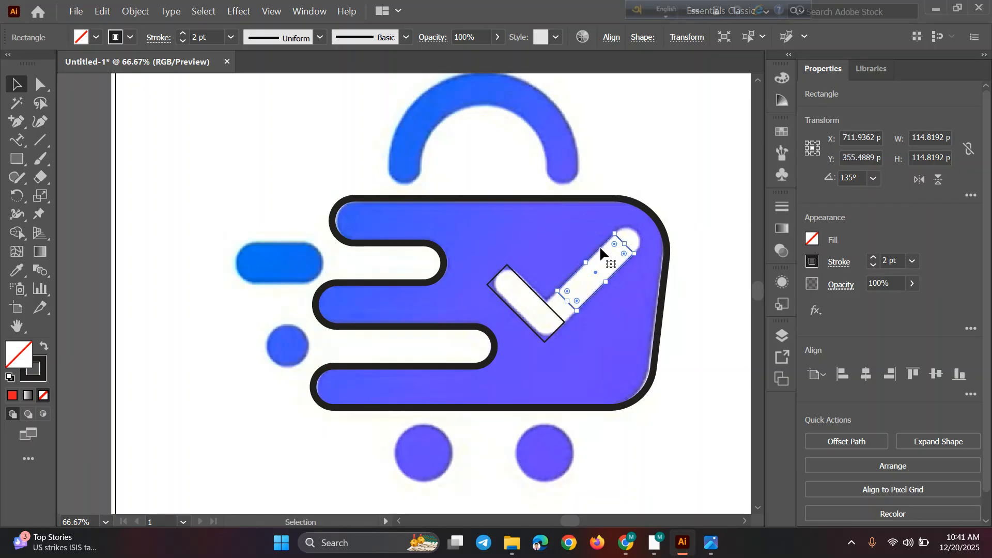
Extend both ends of the duplicate rectangle to span from the long arm's upper tip to the short arm's lower corner
mouse_move(570, 305)
left_mouse_down()
mouse_move(540, 329)
mouse_move(571, 294)
left_mouse_up()
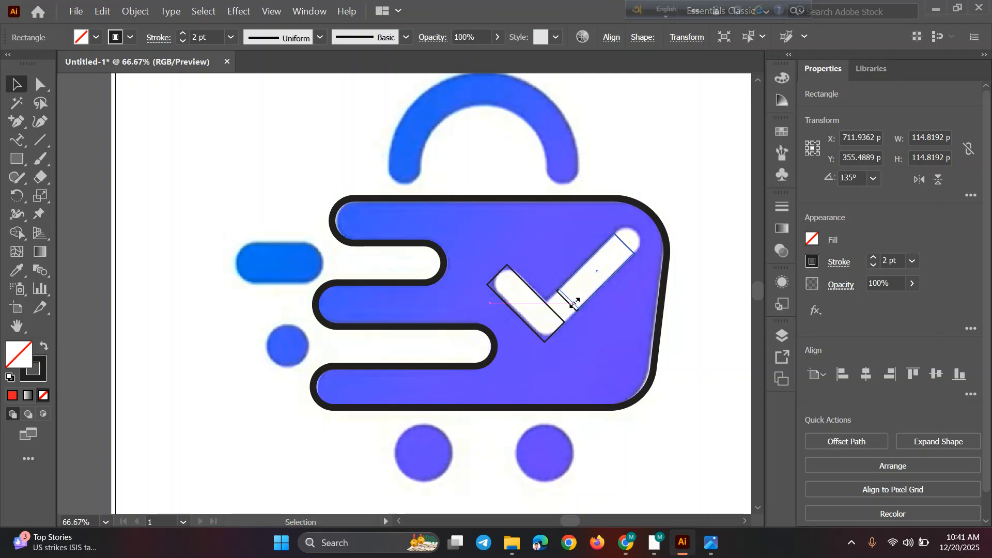
left_click(614, 318)
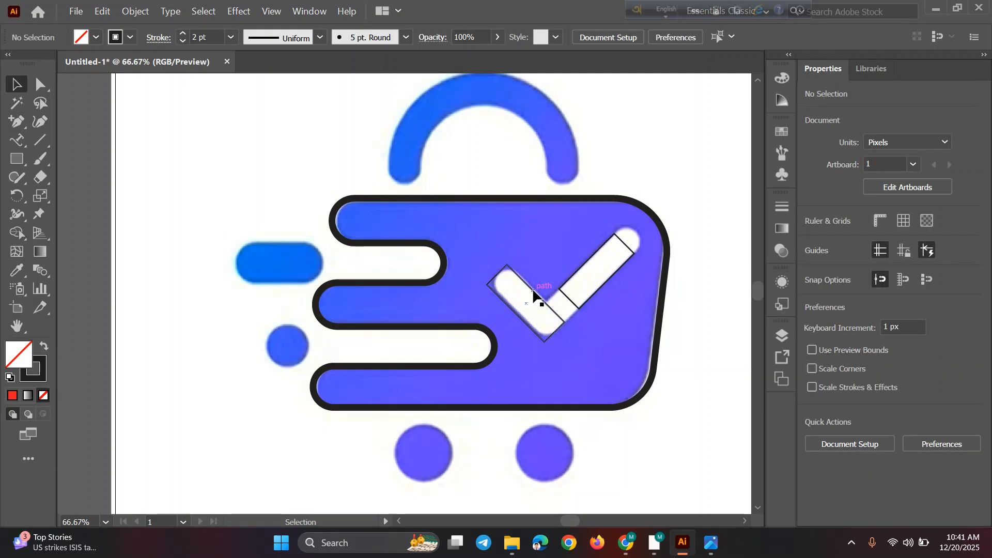
left_click(628, 243)
left_click_drag(624, 245, 639, 231)
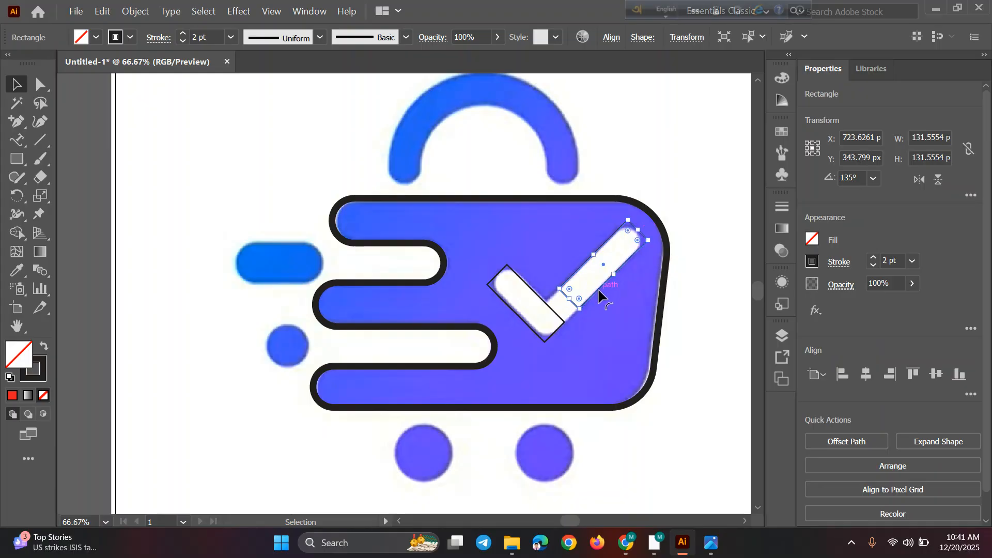
left_click_drag(570, 299, 539, 337)
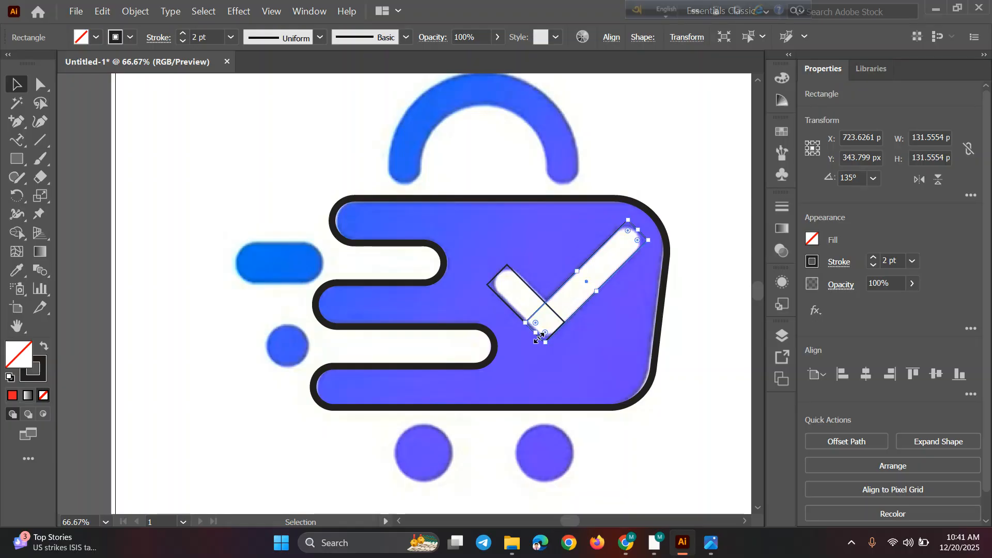
left_click(582, 337)
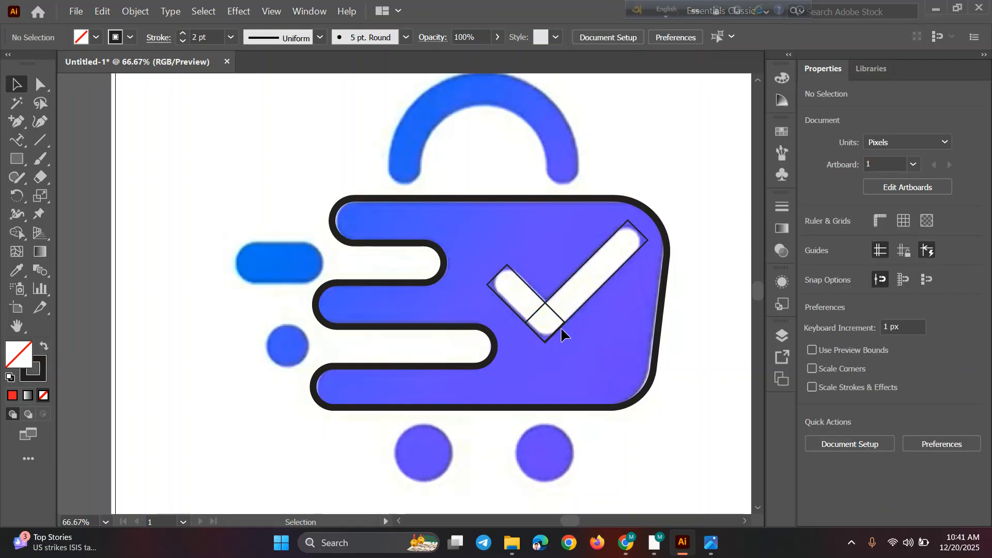
Fully round the corners of both check mark rectangles to match the reference's rounded ends
left_click(535, 295)
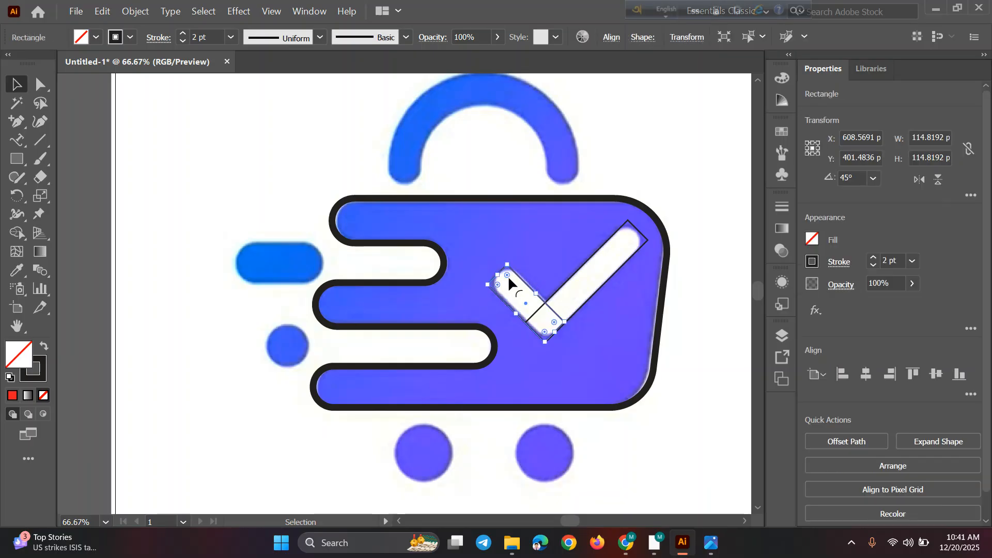
left_click_drag(507, 274, 509, 288)
left_click(579, 333)
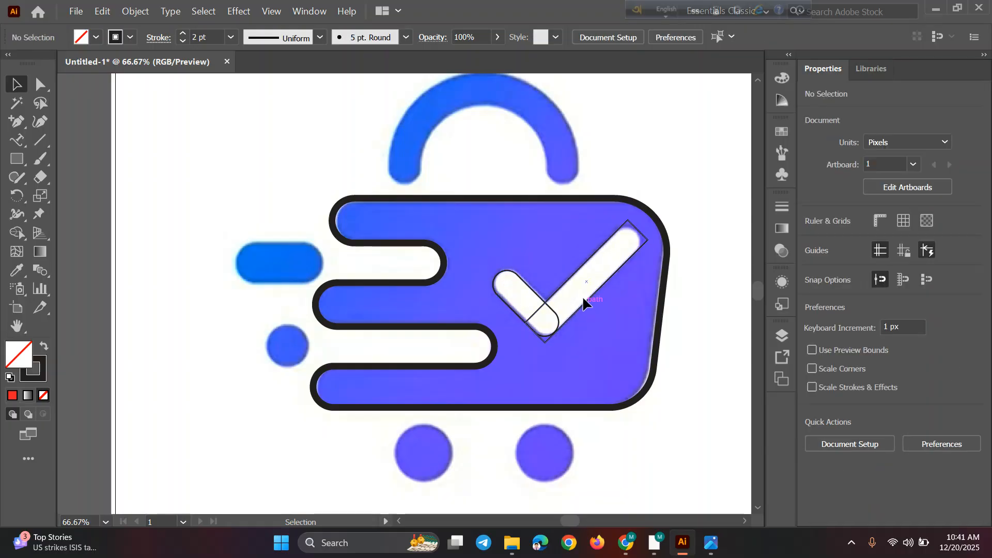
left_click(579, 269)
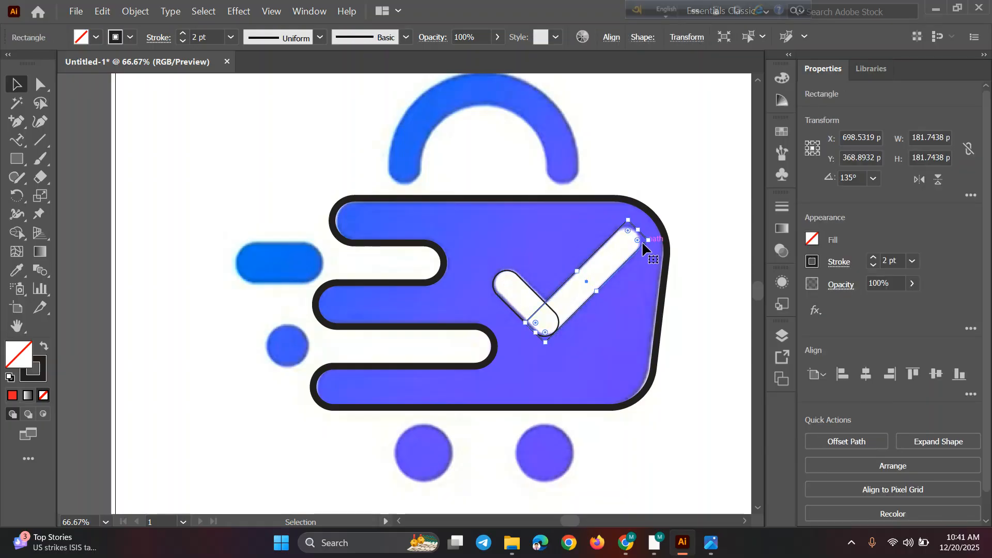
left_click_drag(637, 239, 627, 244)
left_click(609, 327)
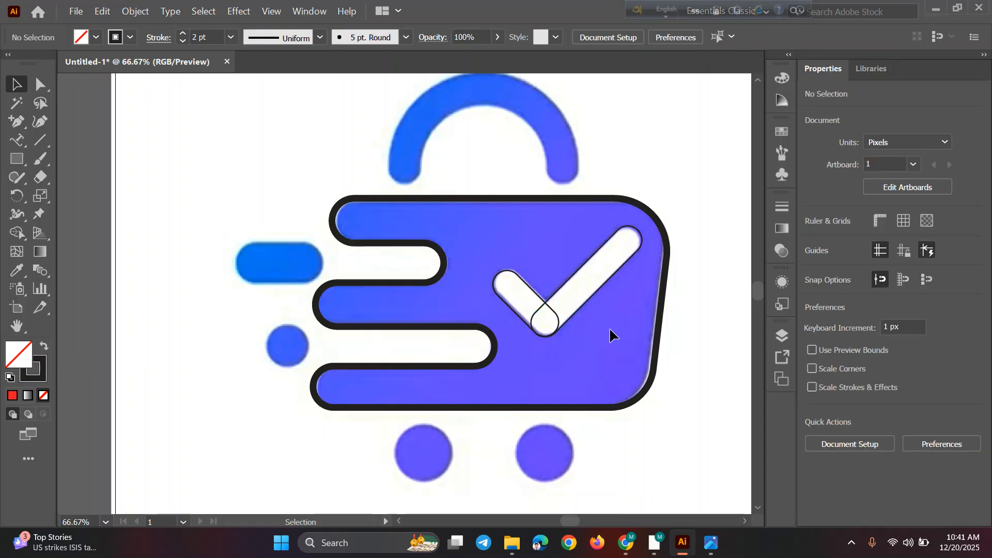
left_click(578, 307)
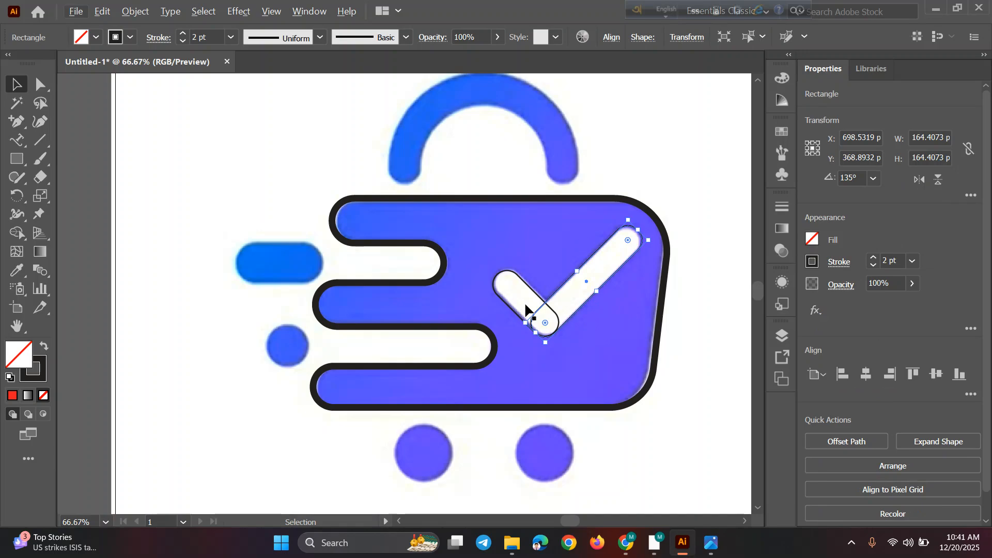
left_click(544, 220)
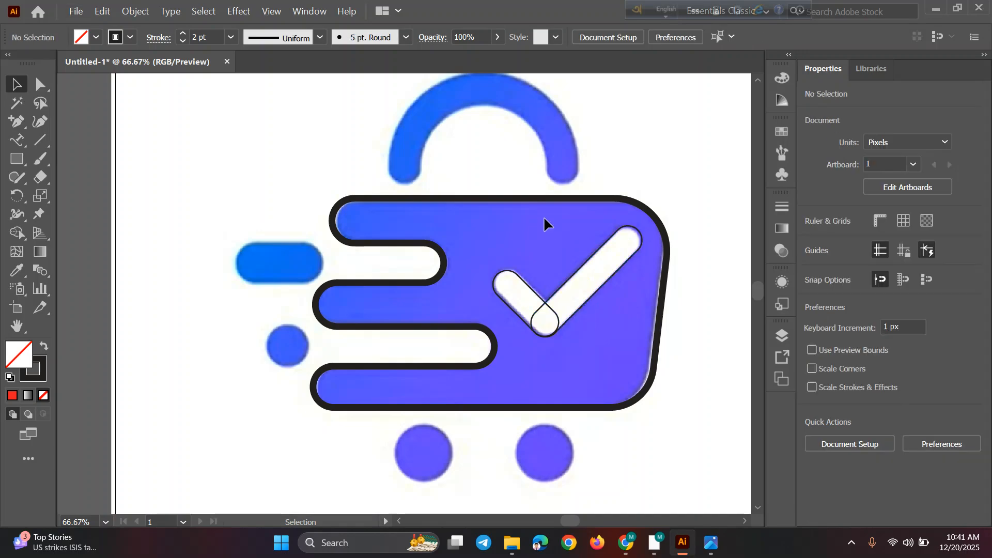
Merge the two overlapping rounded rectangles into a single check mark shape with Shape Builder, working in outline view and returning to preview
left_click(532, 325)
left_click_drag(478, 256, 608, 308)
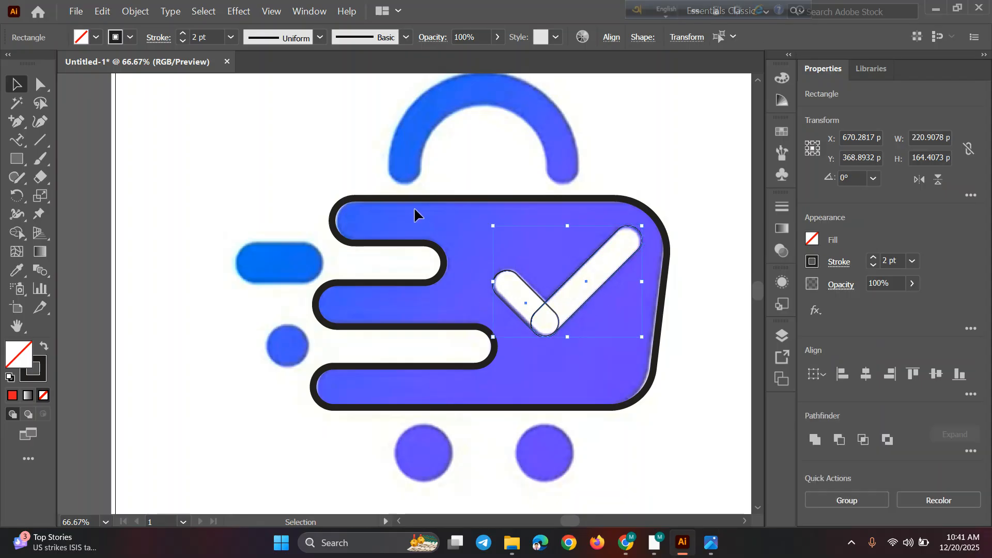
key("ctrl+y")
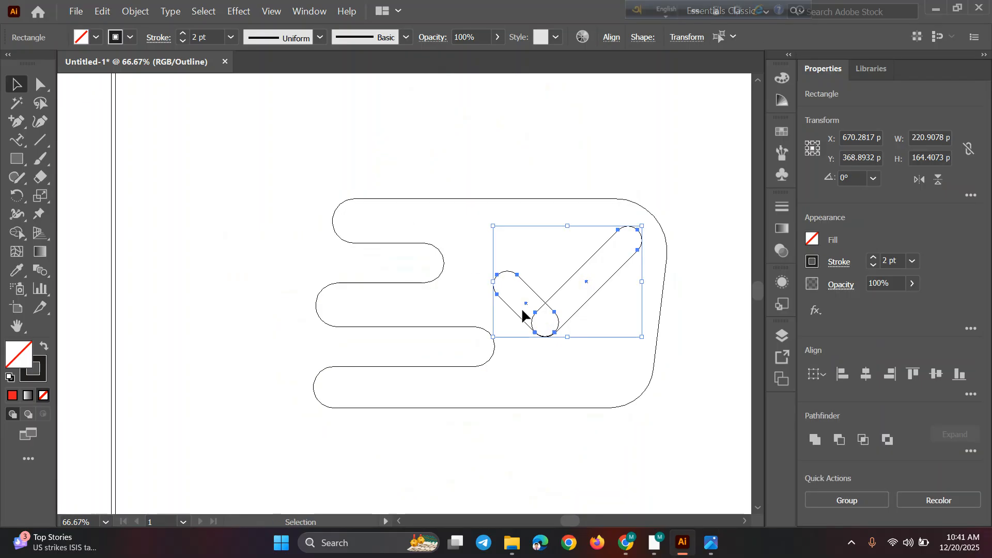
left_click(671, 411)
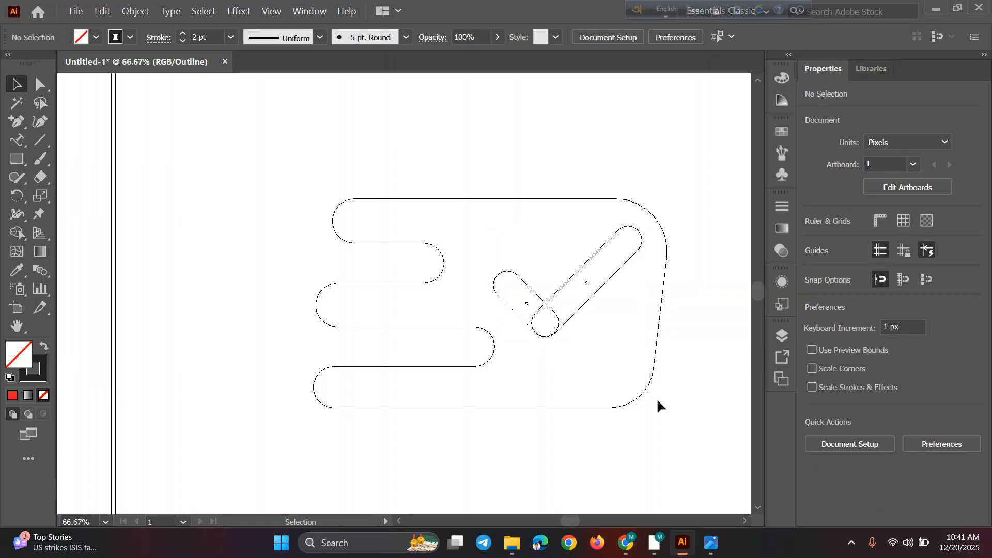
left_click(579, 306)
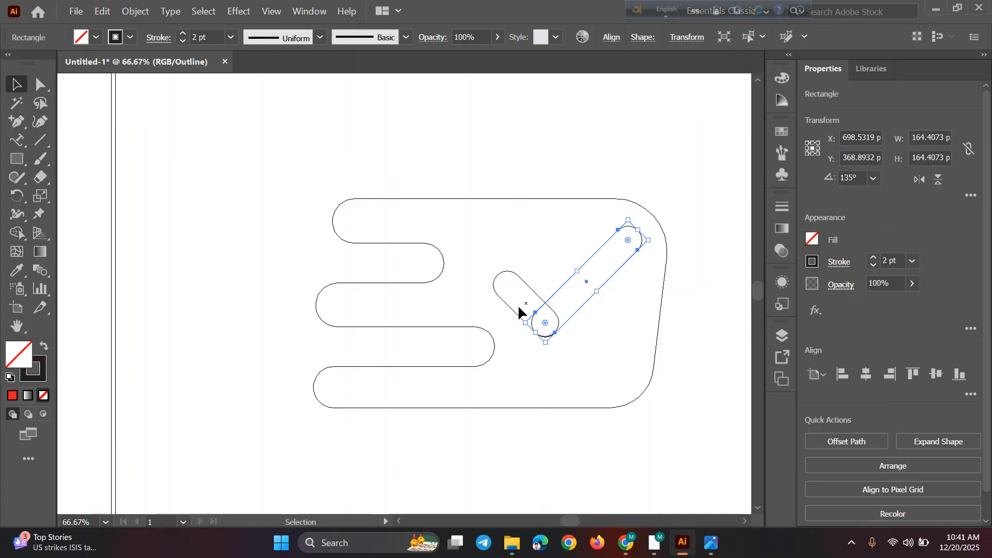
left_click(494, 265)
left_click_drag(471, 236, 607, 304)
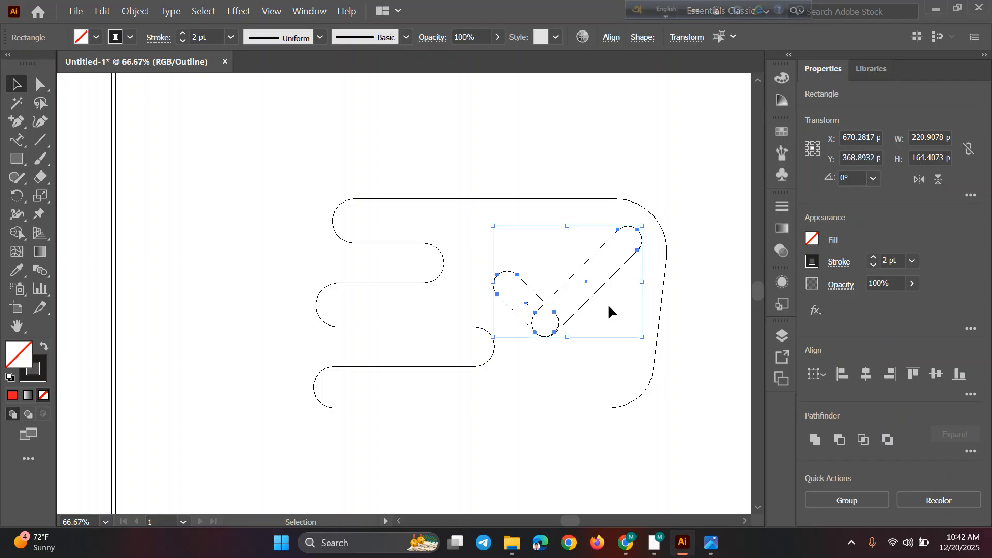
left_click(14, 236)
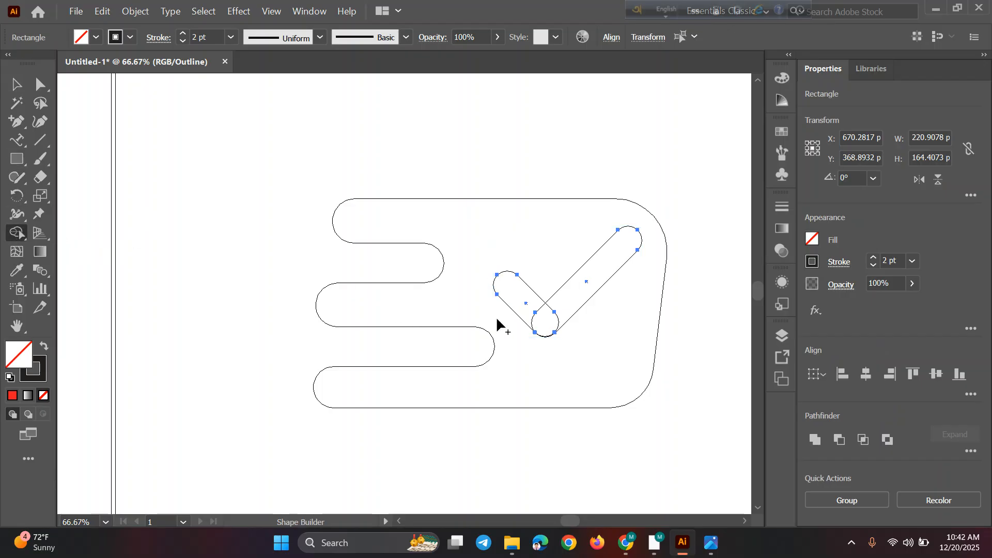
mouse_move(523, 298)
left_mouse_down()
mouse_move(547, 315)
mouse_move(561, 306)
left_mouse_up()
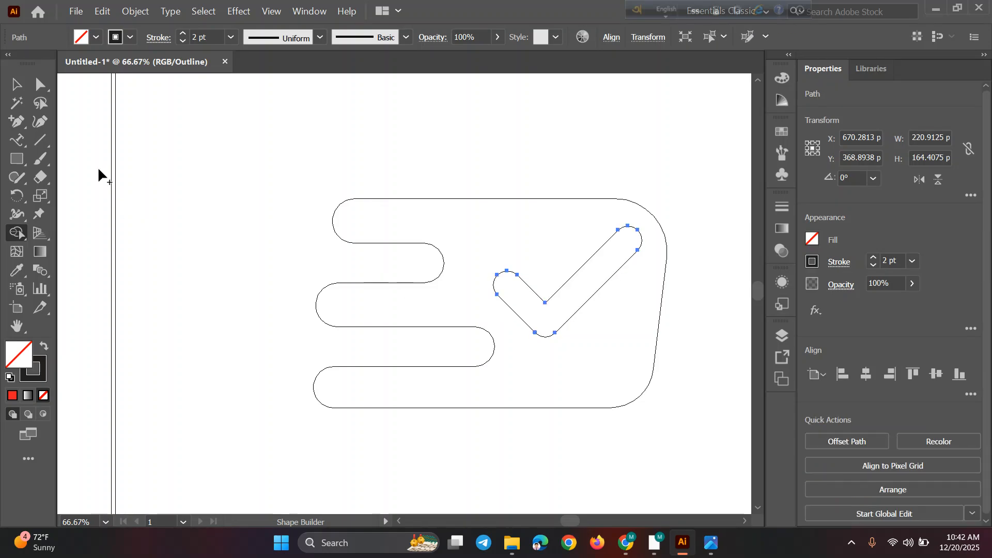
left_click(16, 84)
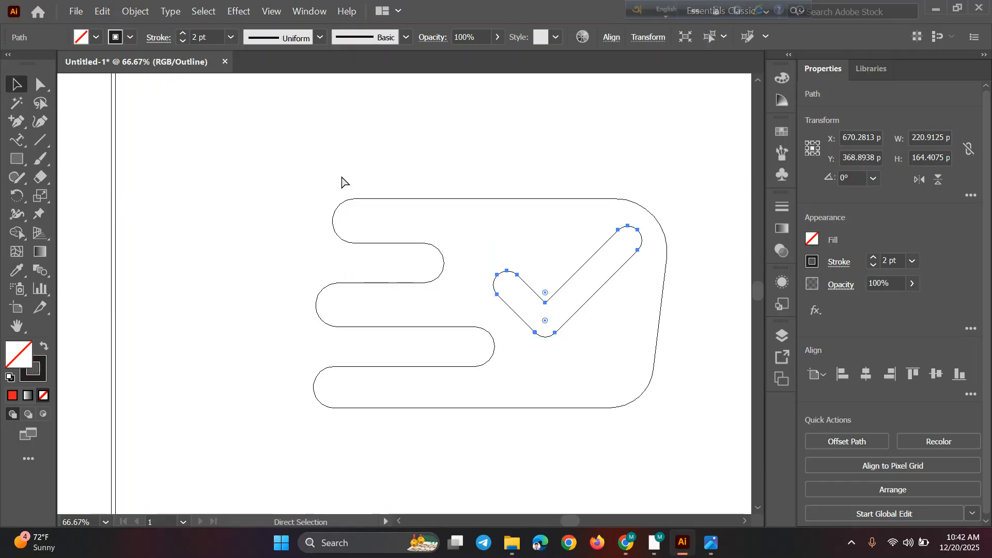
key("ctrl+y")
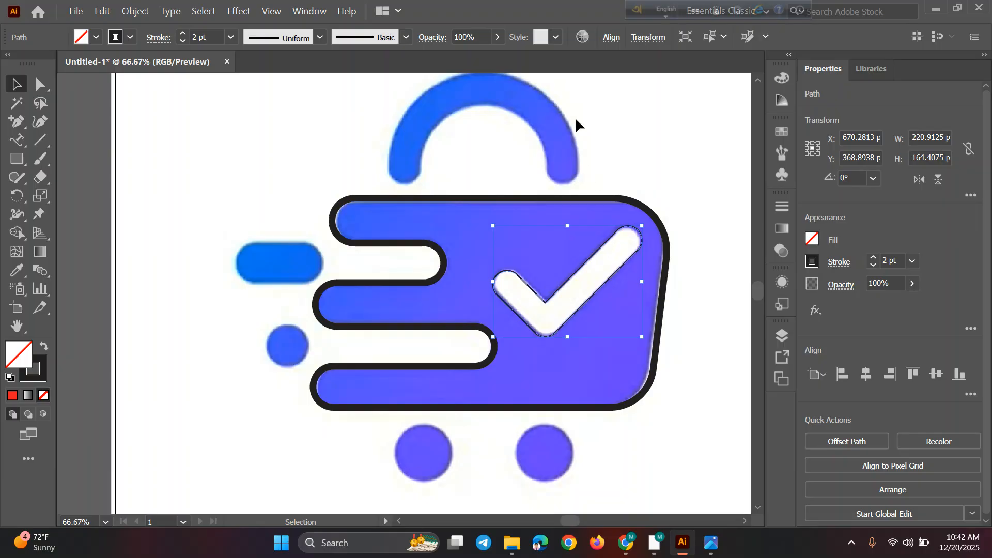
Draw an upright rounded rectangle over the left end of the bag handle, about 43 px wide and 158 px tall
scroll(624, 137, "up", 3)
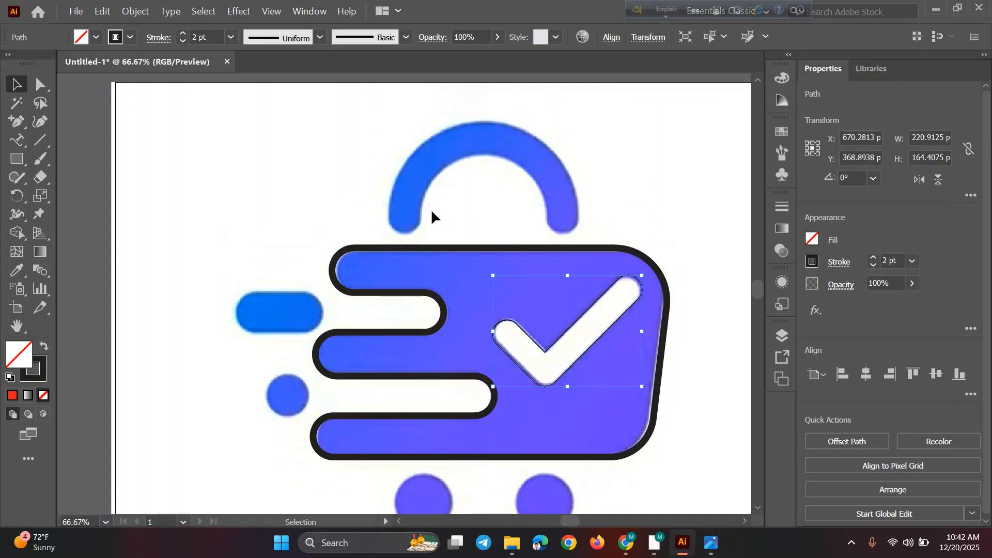
scroll(510, 217, "down", 1)
scroll(510, 214, "up", 3)
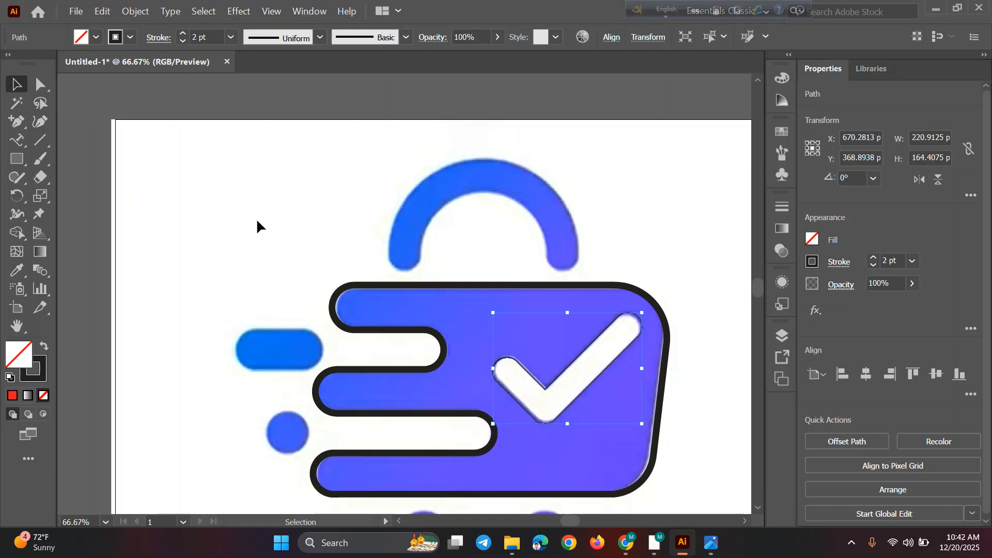
left_click(17, 165)
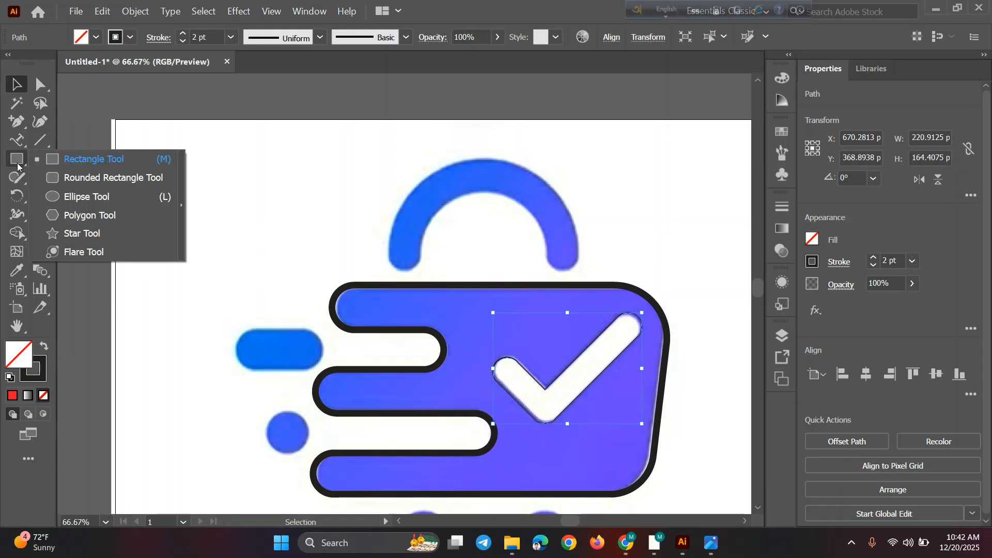
left_click(81, 180)
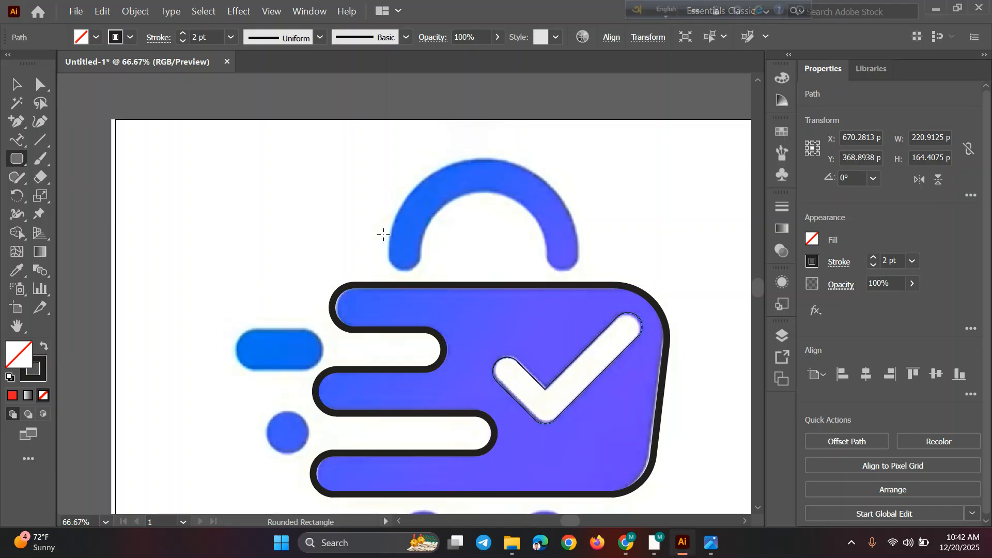
left_click_drag(376, 160, 399, 266)
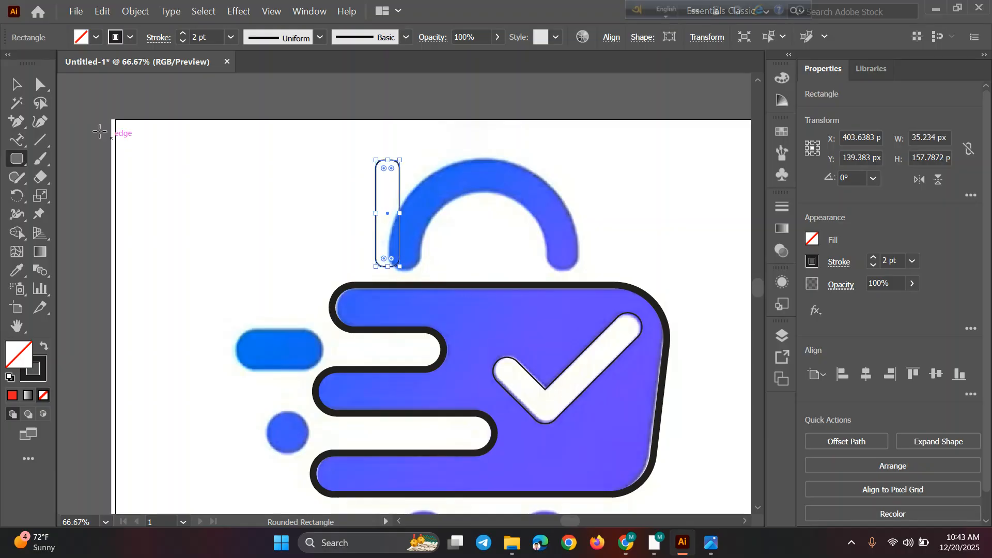
left_click(18, 91)
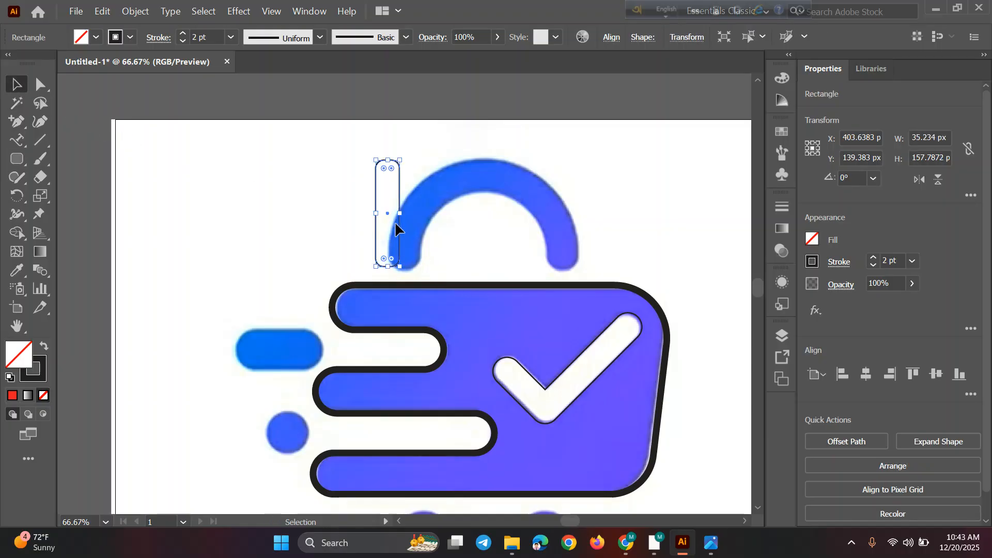
left_click_drag(385, 215, 422, 217)
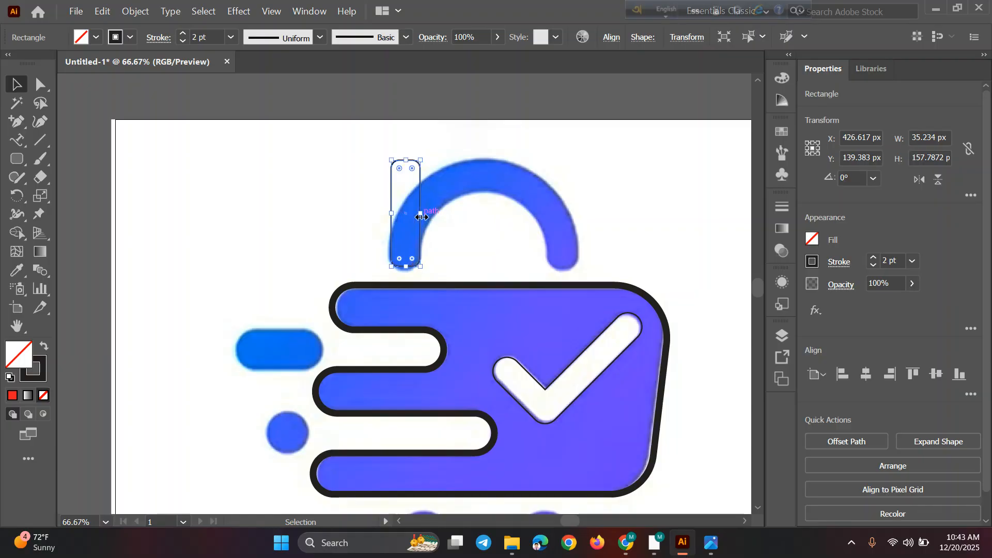
left_click(454, 233)
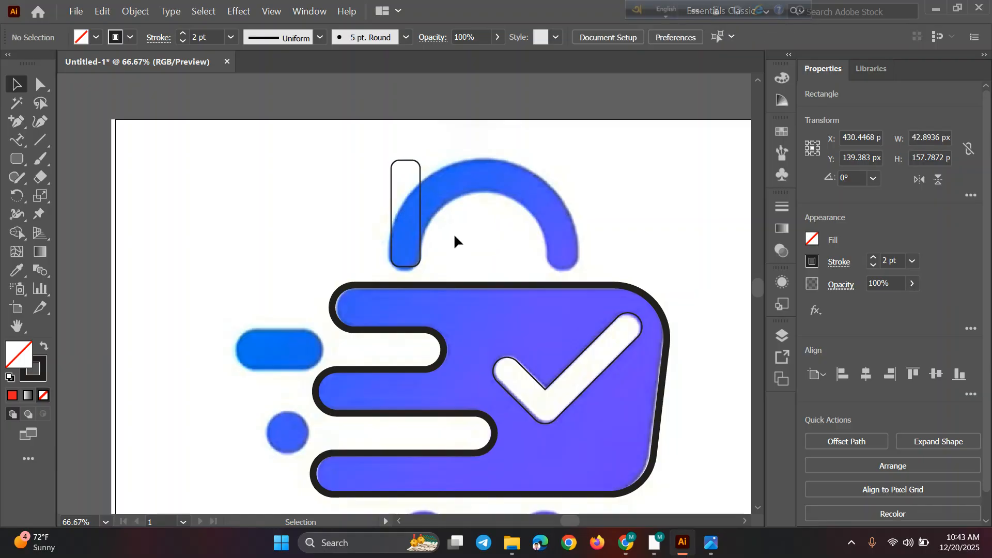
Fully round the upright rectangle's corners and nudge it down 4 px to fit the handle's left tip
left_click(390, 206)
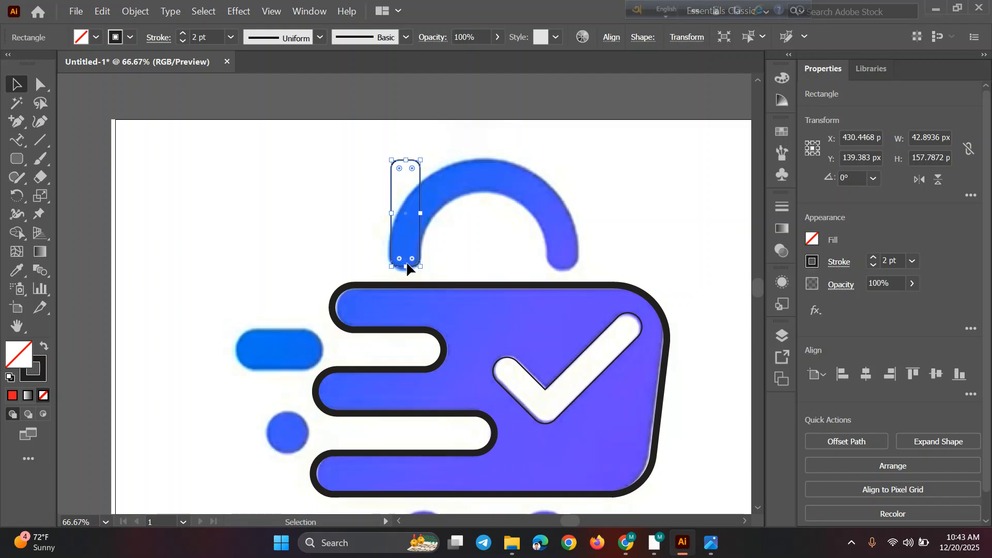
left_click_drag(400, 261, 413, 227)
left_click(475, 248)
left_click(420, 226)
key("Down")
key("Down")
key("Down")
key("Down")
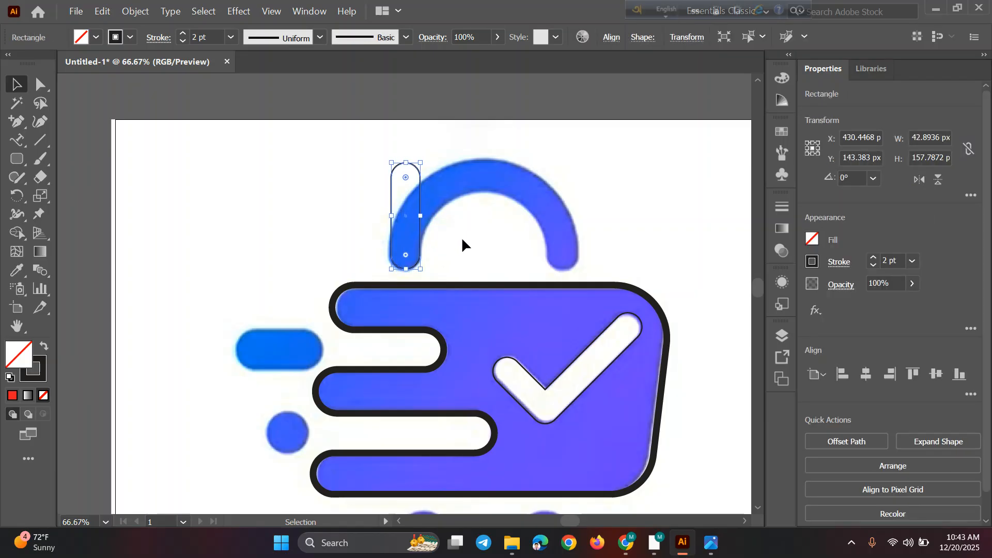
left_click(461, 237)
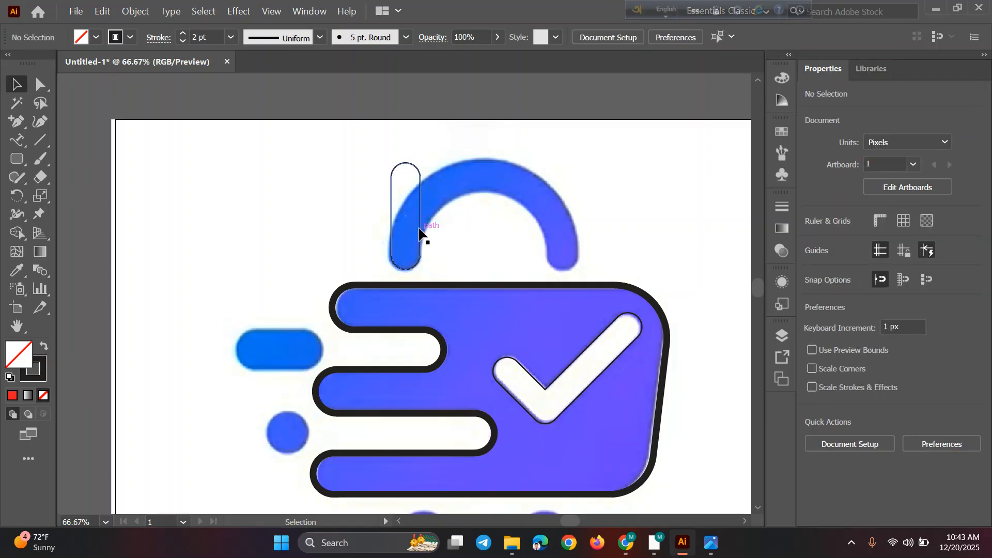
Extend the rounded upright bar upward past the handle arc to about 194 px tall
left_click(404, 163)
left_click_drag(404, 162, 405, 139)
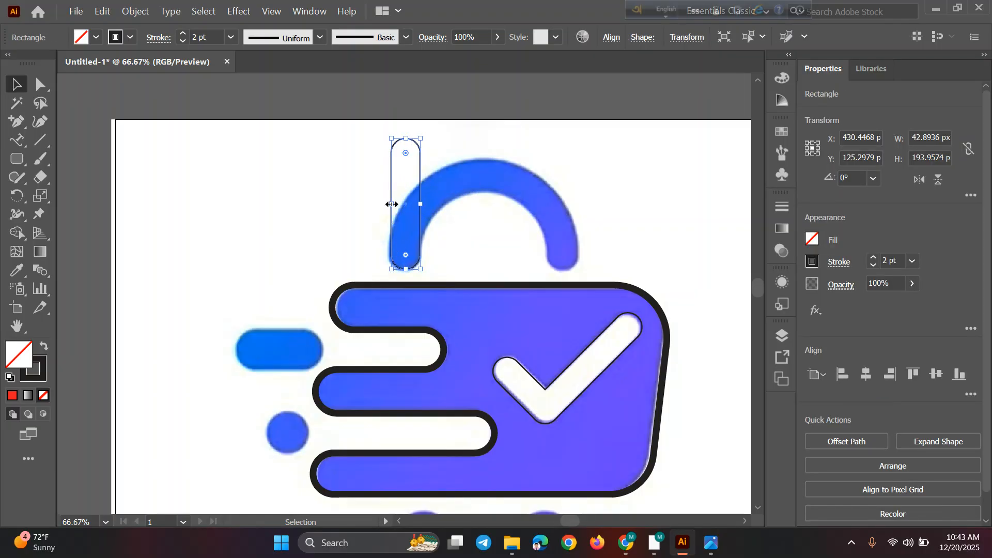
left_click_drag(392, 204, 391, 205)
left_click_drag(406, 254, 405, 238)
left_click(473, 250)
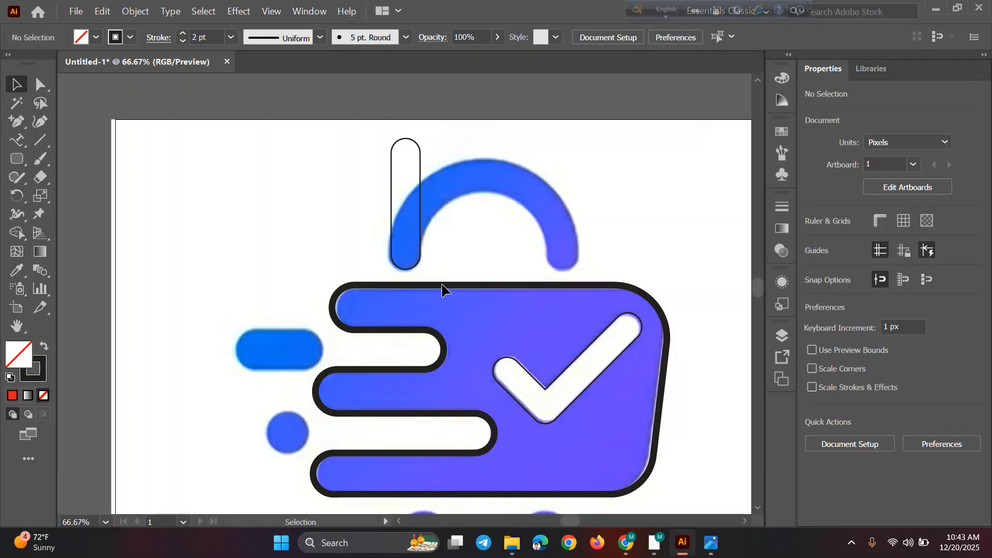
Duplicate the rounded bar horizontally onto the right end of the handle arc
left_click(421, 200)
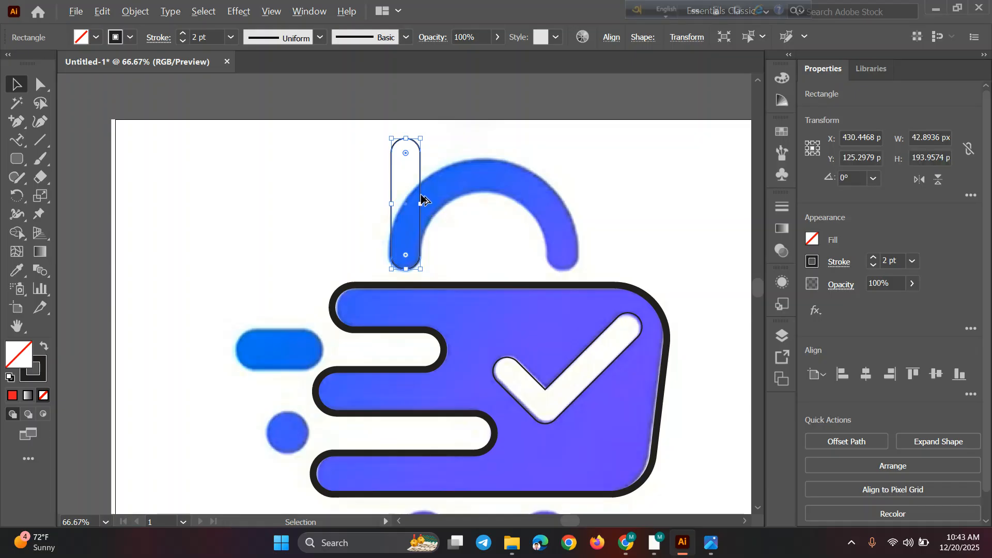
left_click_drag(421, 201, 582, 201, "alt")
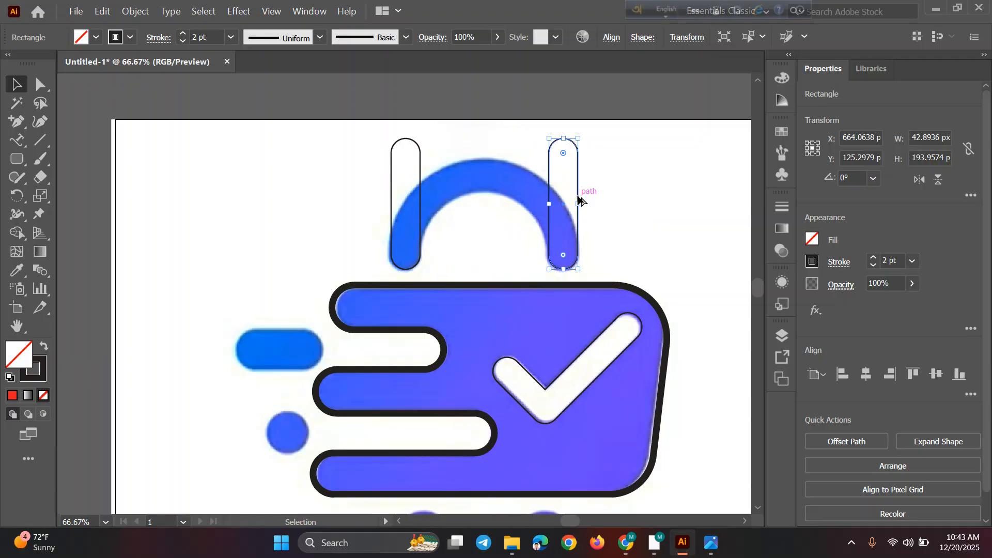
left_click(644, 209)
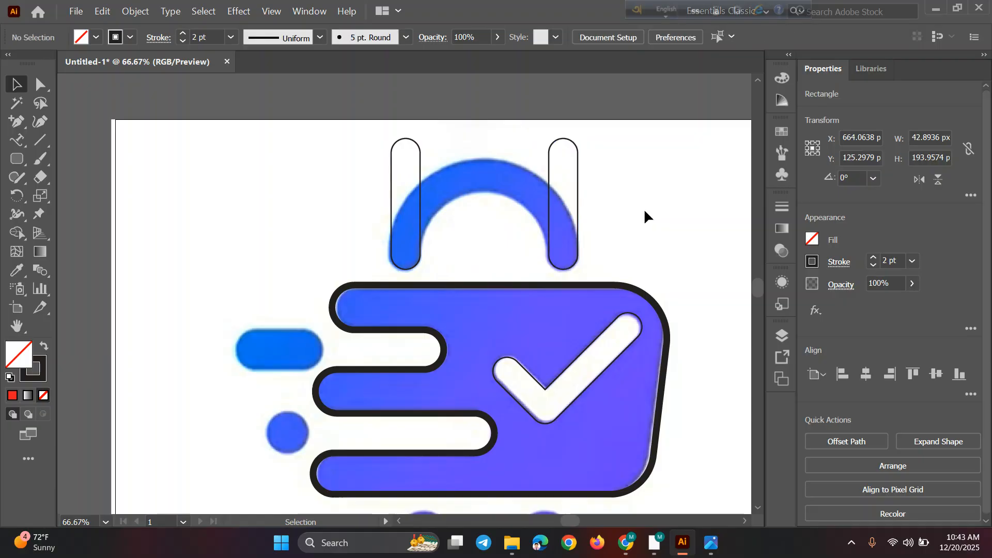
left_click(577, 221)
left_click(422, 217, "shift")
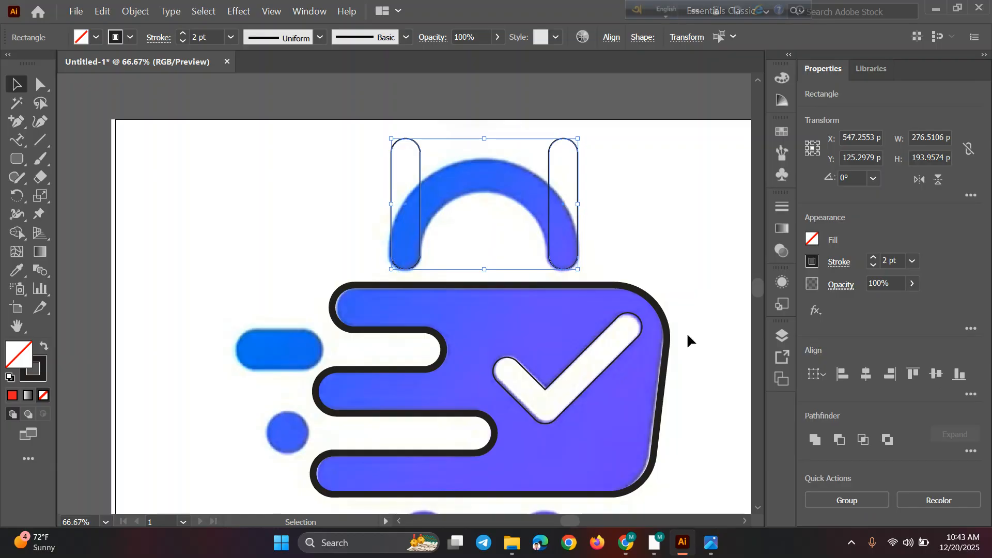
left_click(621, 215)
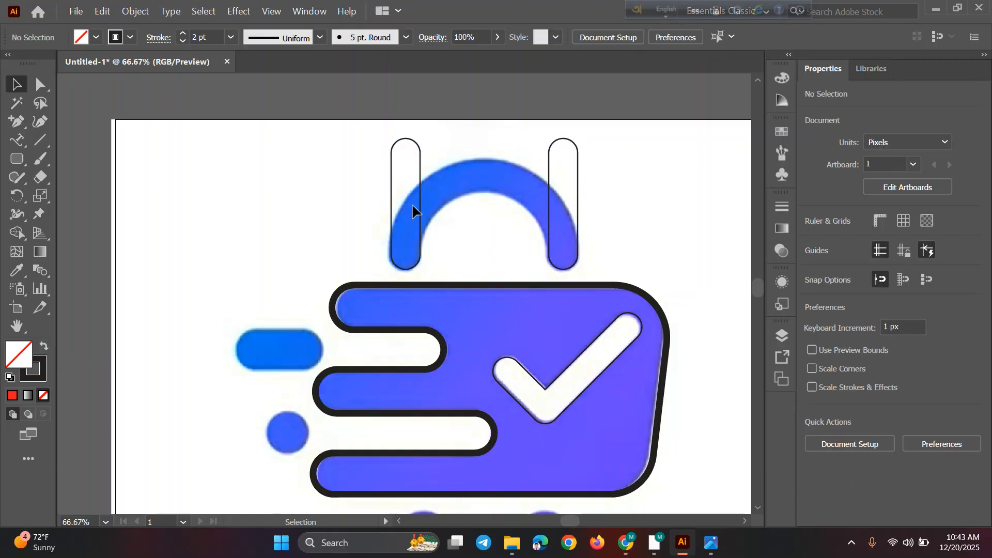
Draw a circle about 164 px in diameter inside the handle arc, between the two rounded bars
left_click(16, 164)
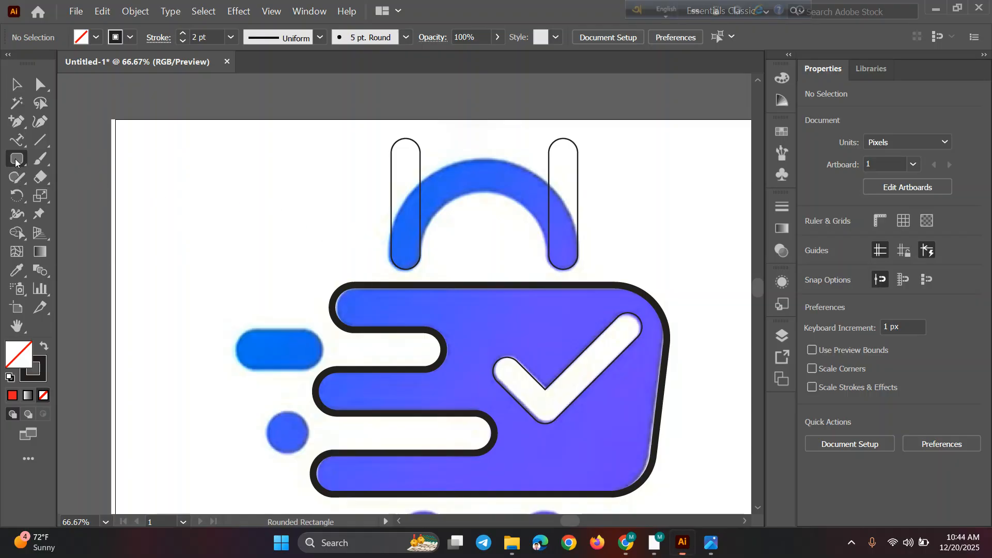
left_click(17, 166)
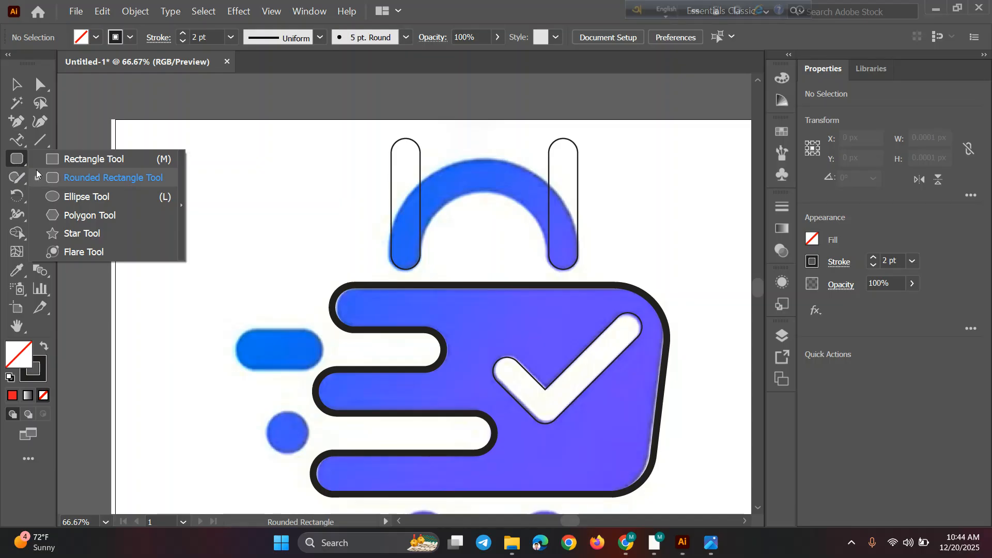
left_click(82, 196)
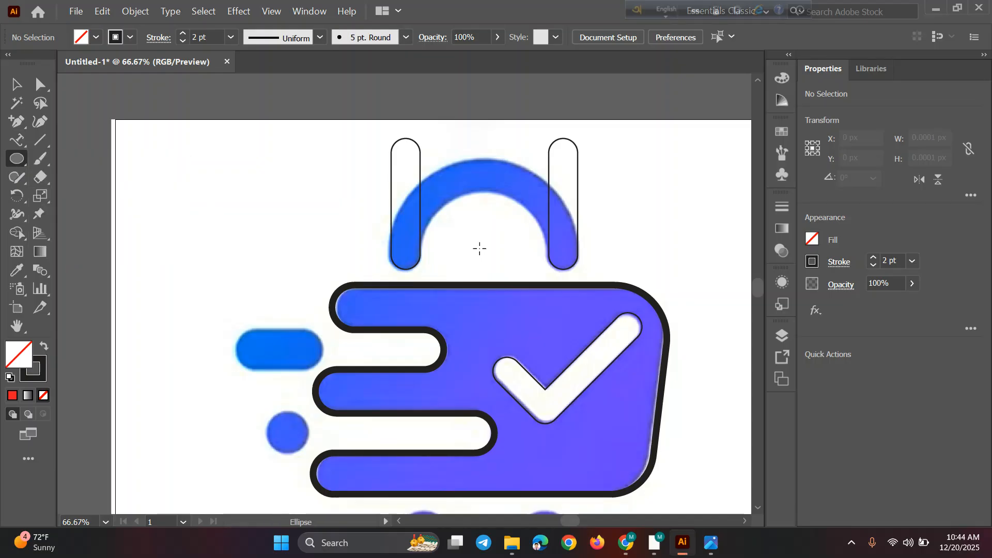
left_click_drag(479, 249, 519, 304)
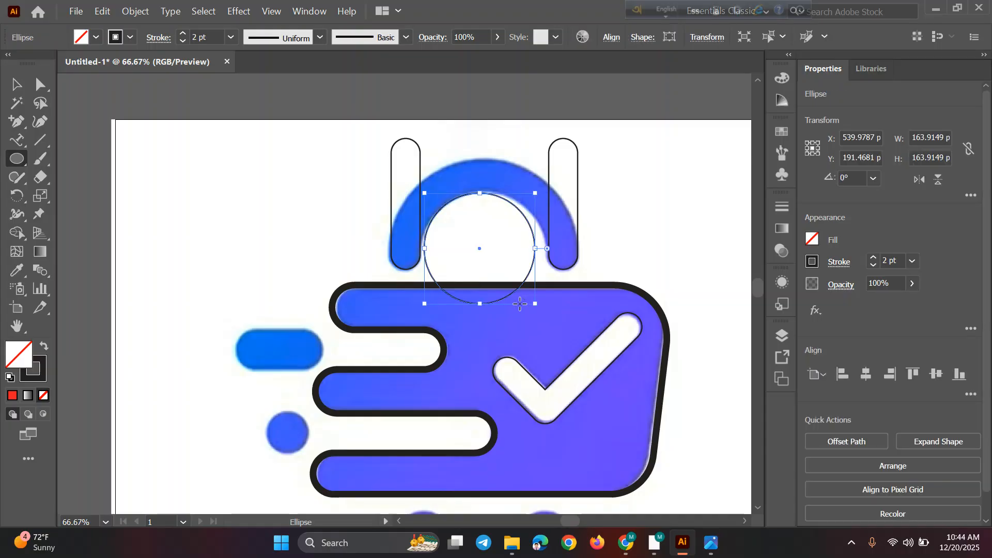
Try to centre the circle horizontally on the artboard and nudge it 8 px to the right
left_click(16, 84)
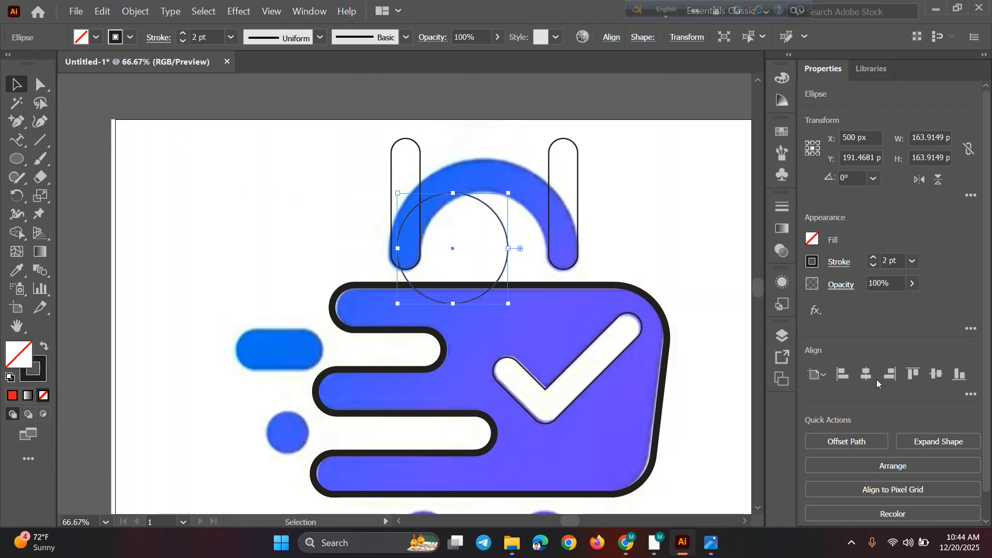
key("Right")
key("Right")
key("Right")
key("Right")
key("Right")
key("Right")
key("Right")
key("Right")
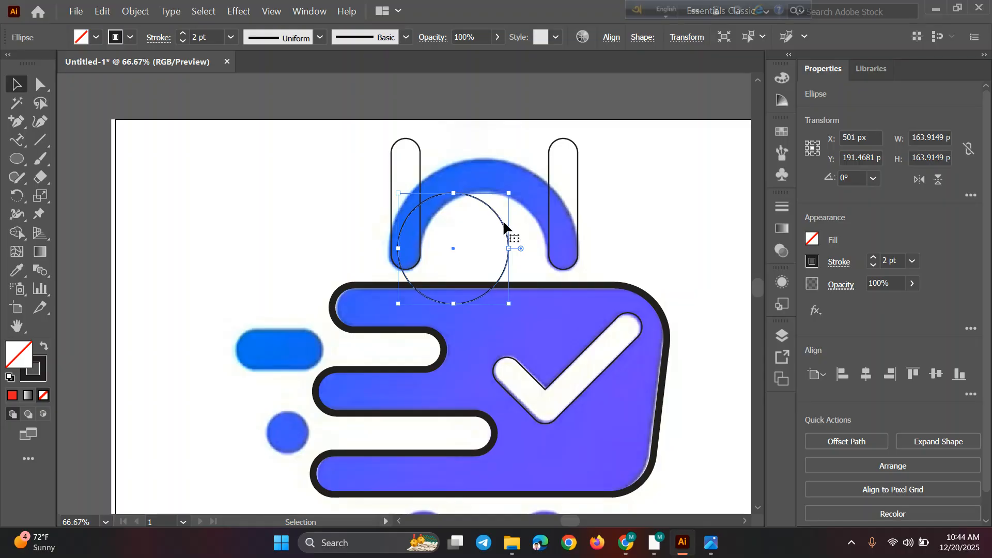
left_click(863, 380)
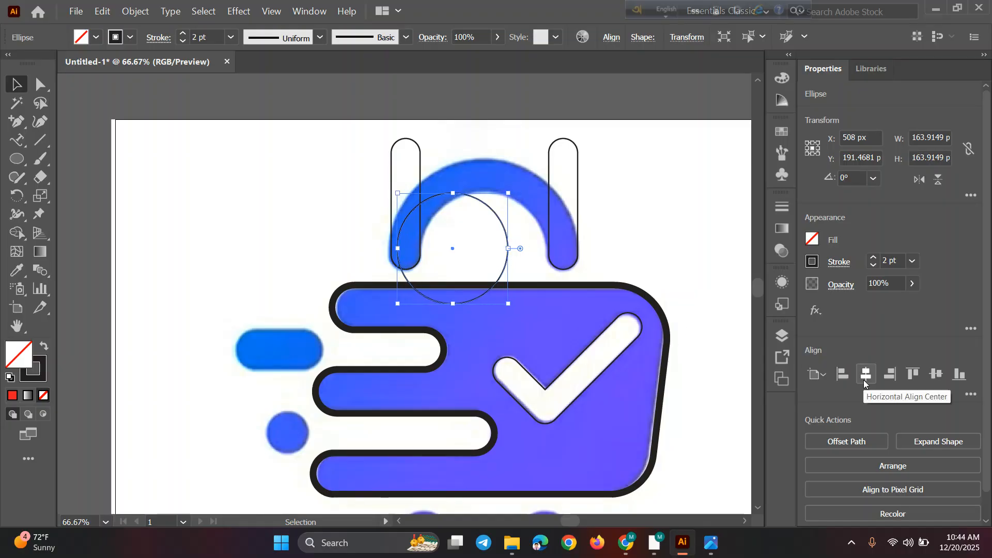
Move the circle under the handle arc, between the bars, to about X 545 px and Y 198 px
left_click(506, 242)
left_click(507, 245)
left_click_drag(507, 246, 542, 247)
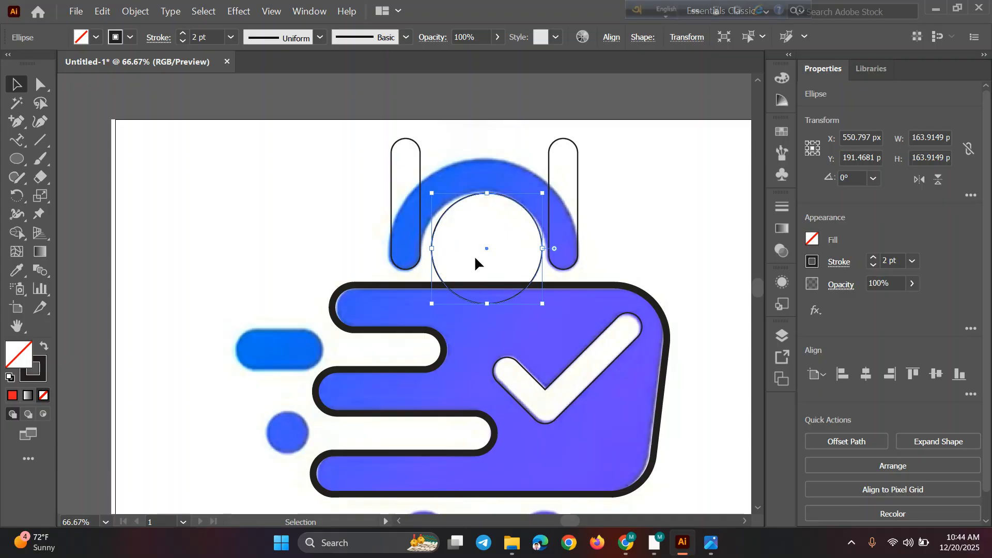
left_click_drag(487, 253, 483, 253)
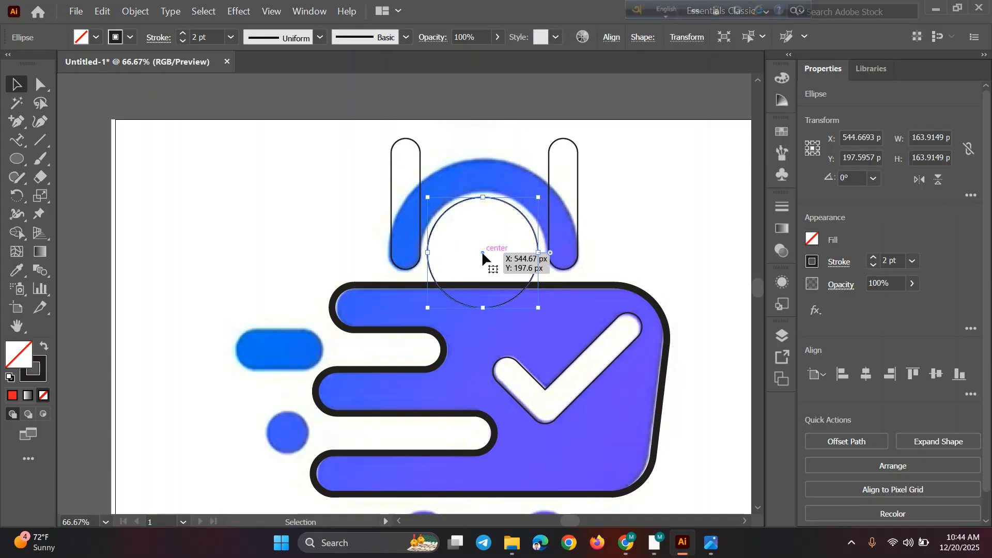
Distribute the two rounded bars and the circle with equal horizontal spacing so the circle is centred between the bars
left_click(394, 178)
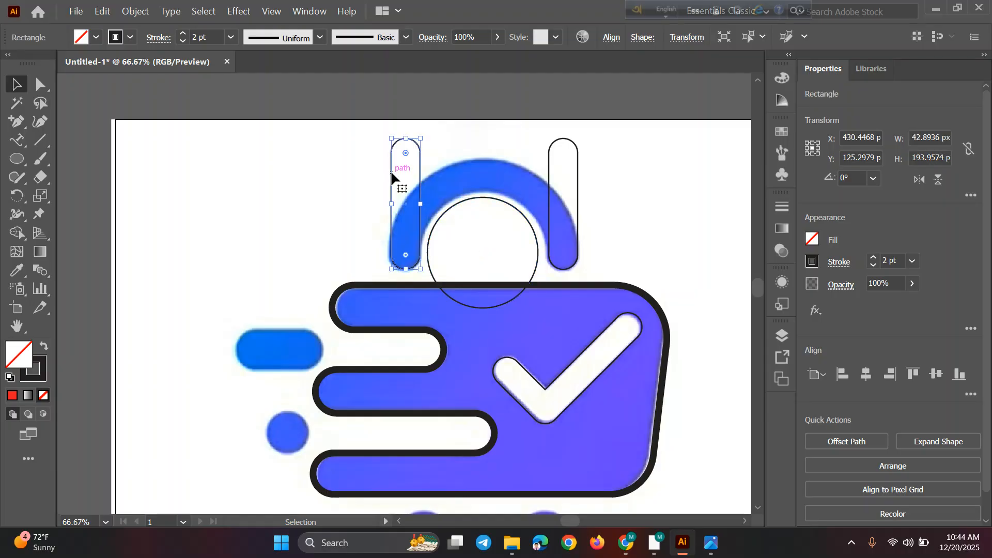
left_click(470, 198, "shift")
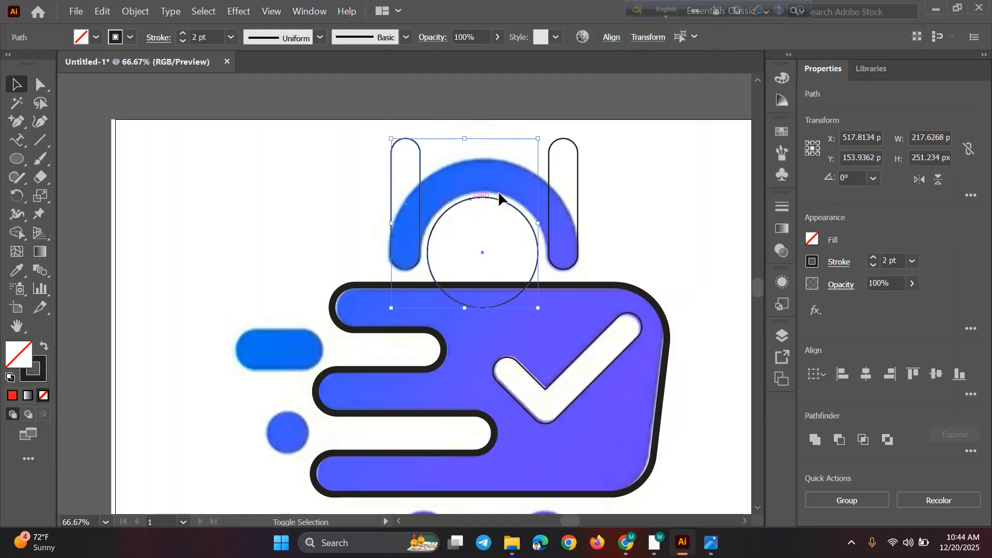
left_click(578, 170, "shift")
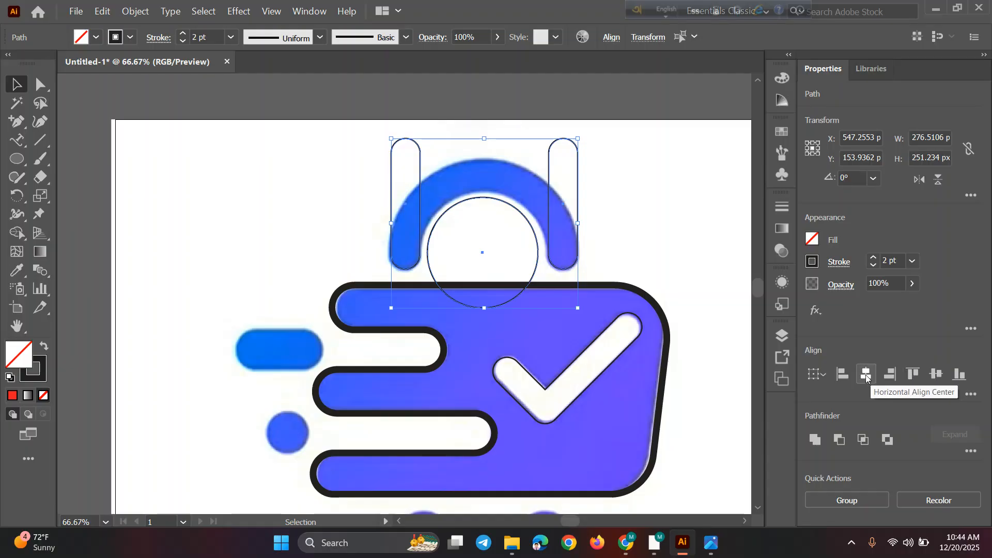
left_click(821, 379)
left_click(838, 393)
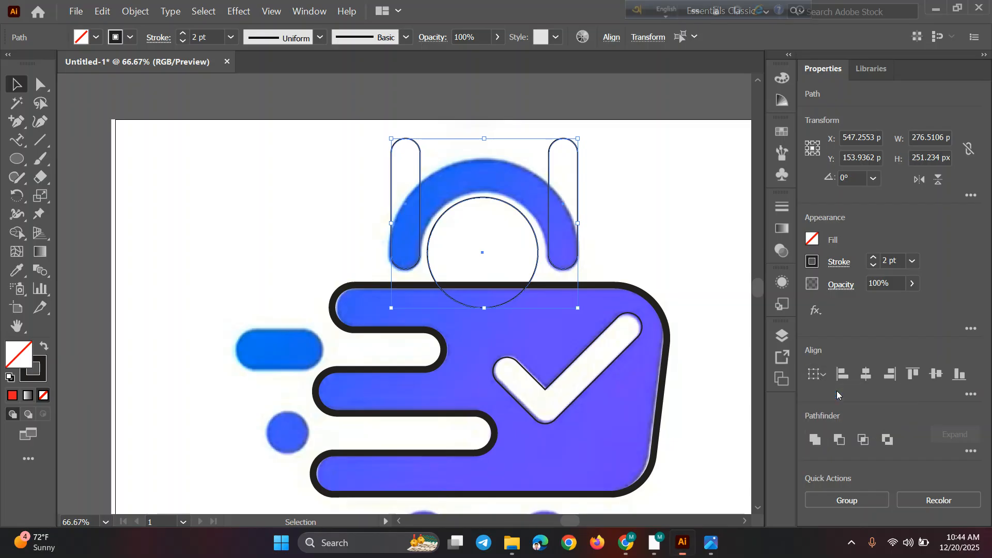
left_click(968, 396)
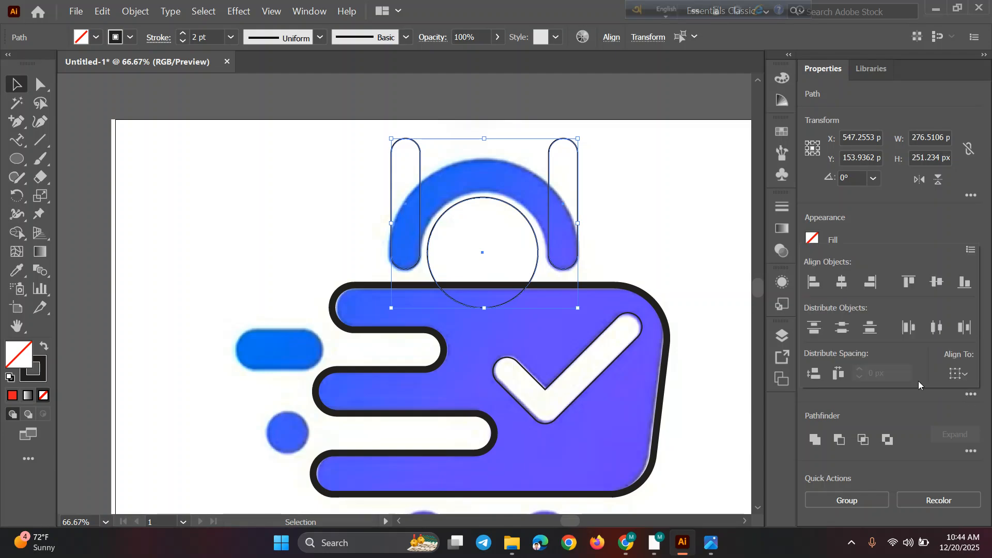
left_click(839, 370)
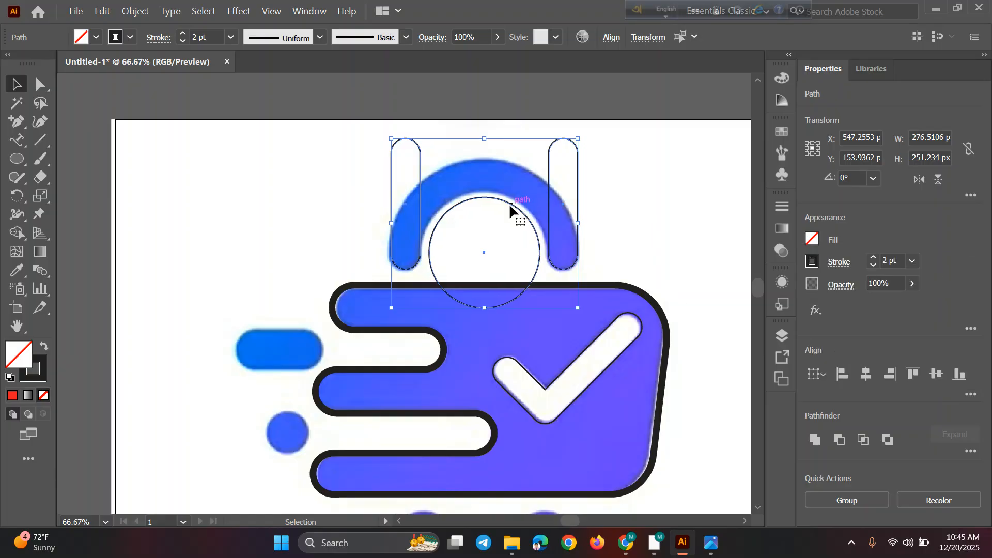
left_click(638, 223)
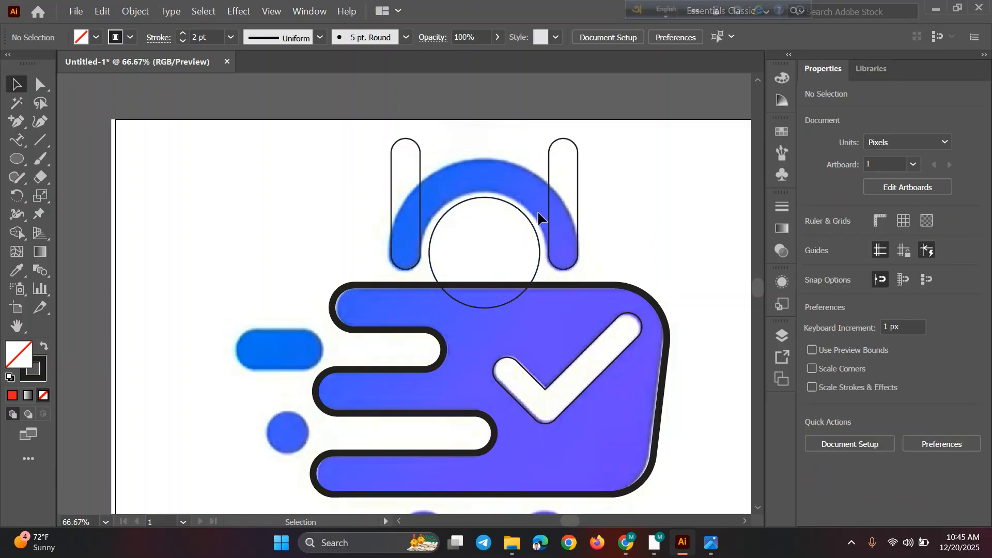
Enlarge the circle from its centre to about 191 px in diameter so it meets the inner edges of both bars
left_click(515, 209)
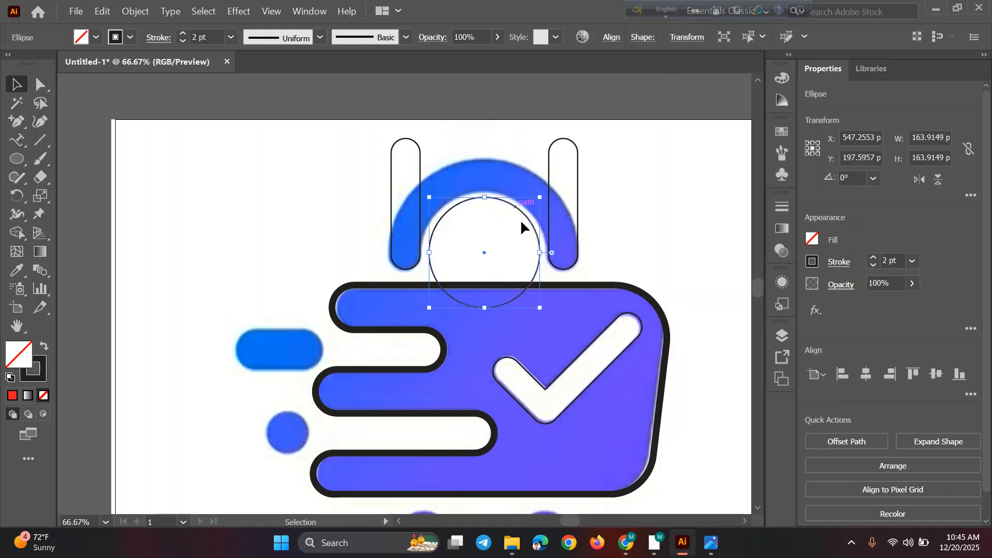
key("shift")
left_click_drag(540, 310, 547, 320)
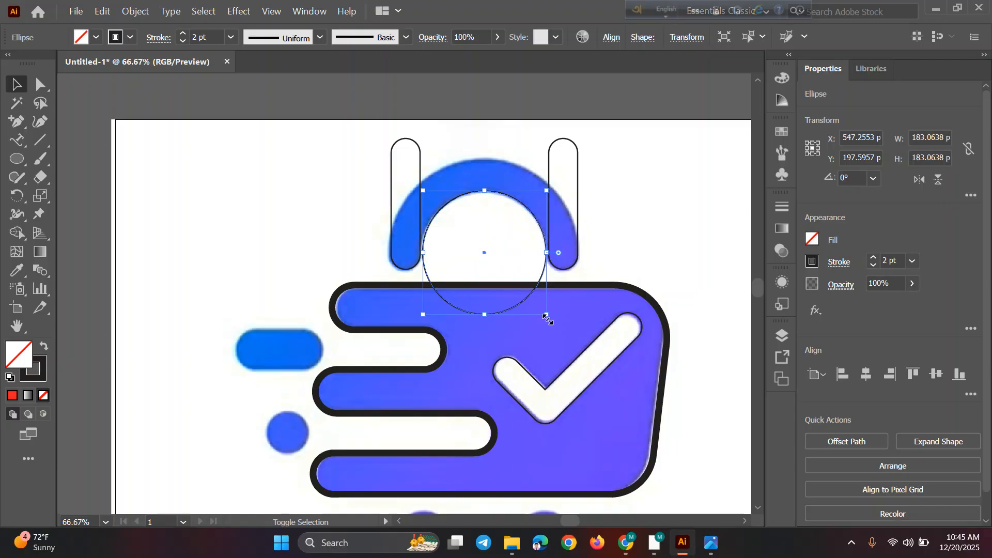
left_click_drag(547, 317, 551, 318)
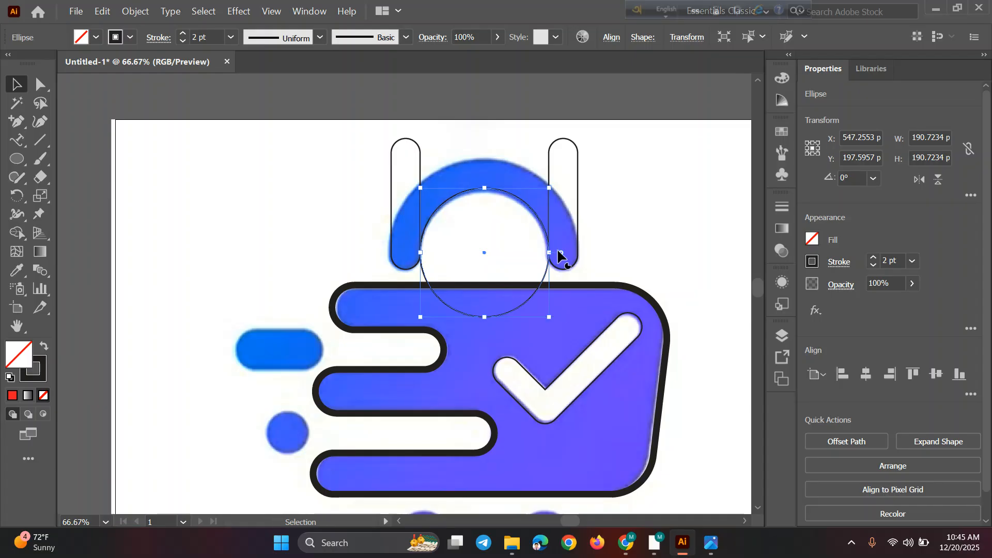
Duplicate the circle in place and scale the copy concentrically to about 280 px to follow the handle's outer edge
key("ctrl")
left_click_drag(551, 317, 597, 348)
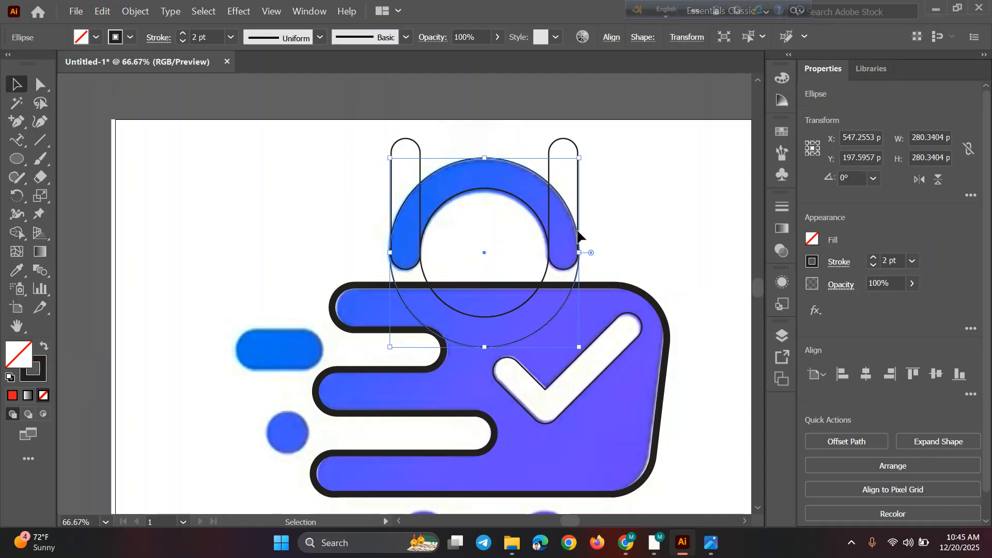
left_click(609, 178)
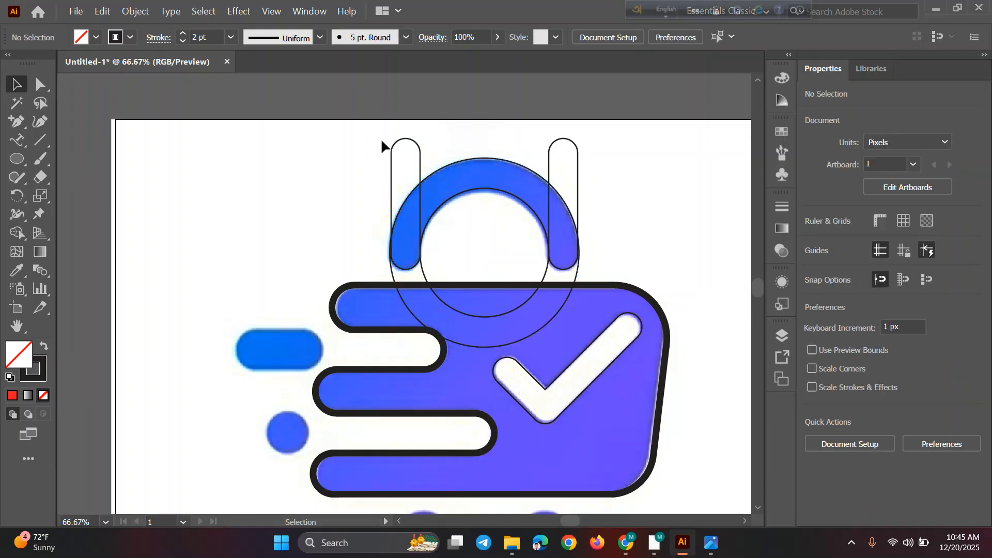
Select both bars and both circles in Outline view and merge the handle's ends and arc with the Shape Builder
left_click_drag(381, 137, 592, 261)
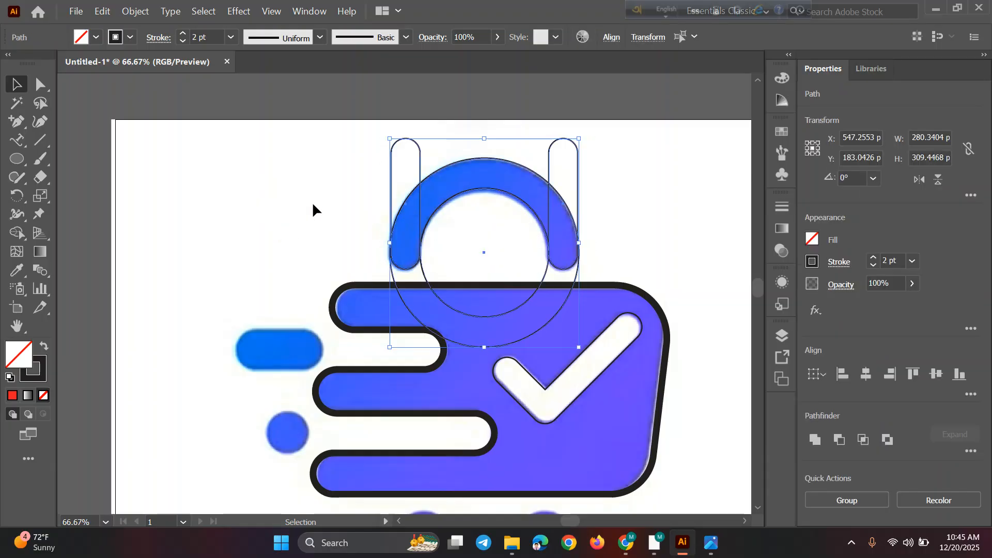
key("ctrl+y")
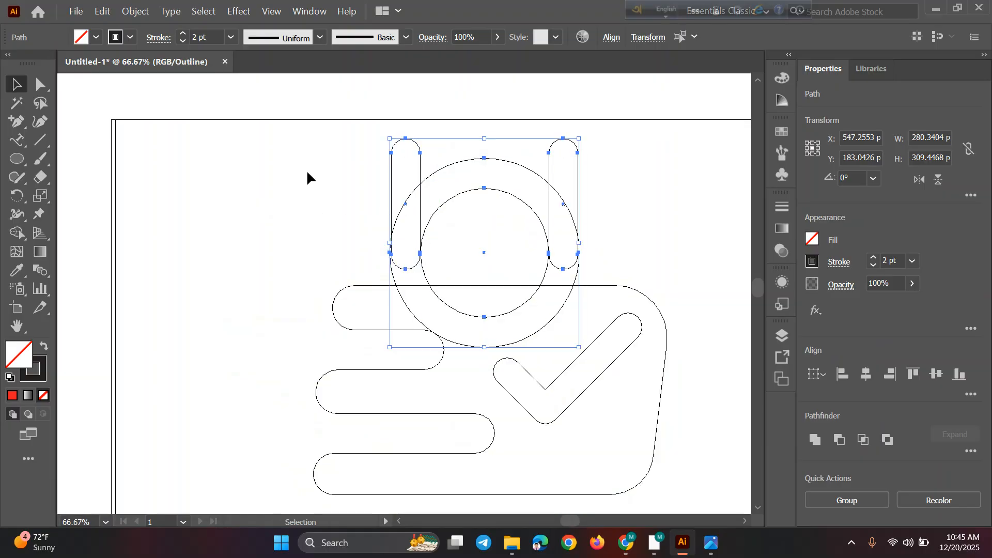
left_click(16, 233)
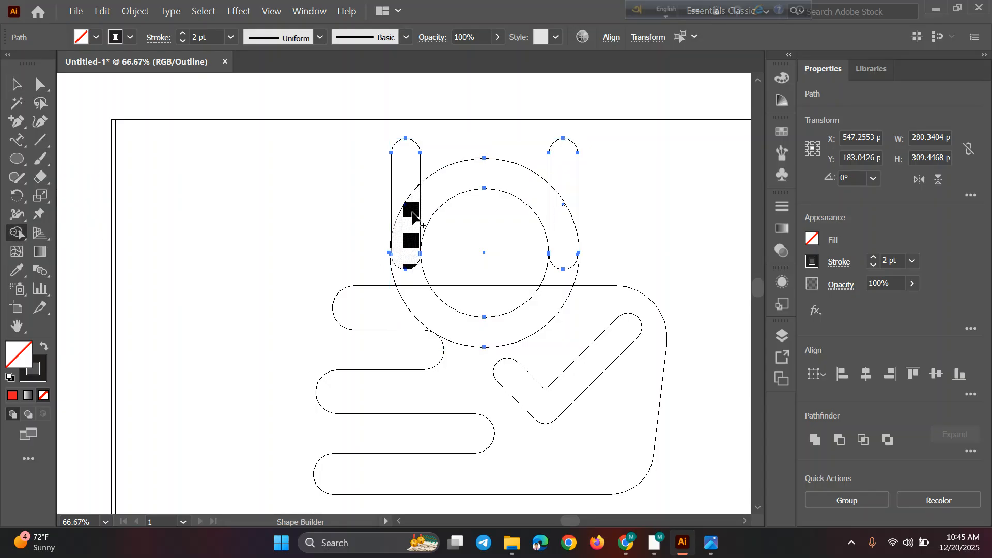
mouse_move(411, 223)
left_mouse_down()
mouse_move(438, 182)
mouse_move(485, 169)
mouse_move(520, 182)
mouse_move(553, 222)
left_mouse_up()
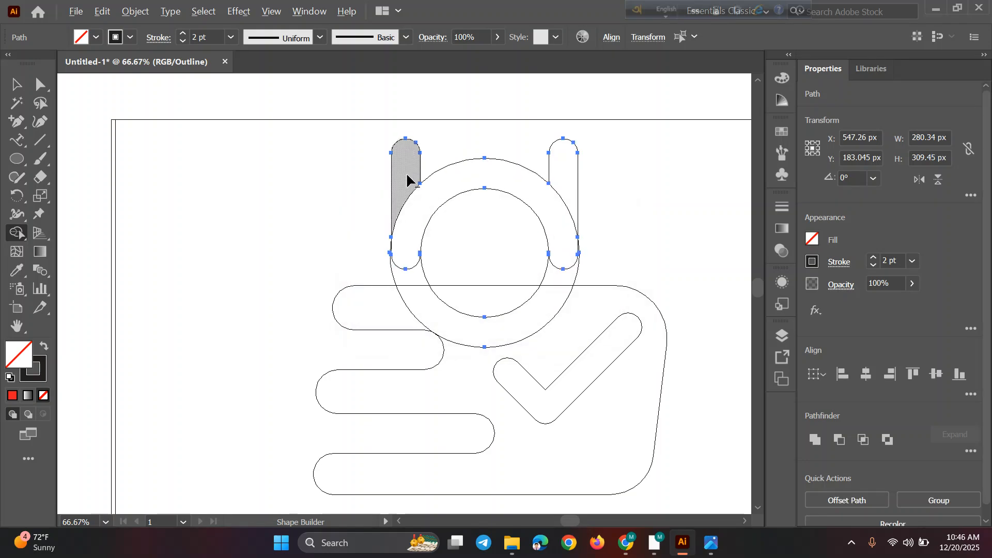
Remove the leftover bar tops, lower ring and inner circle with the Shape Builder, then return to Preview view and deselect the handle
left_click(408, 179, "alt")
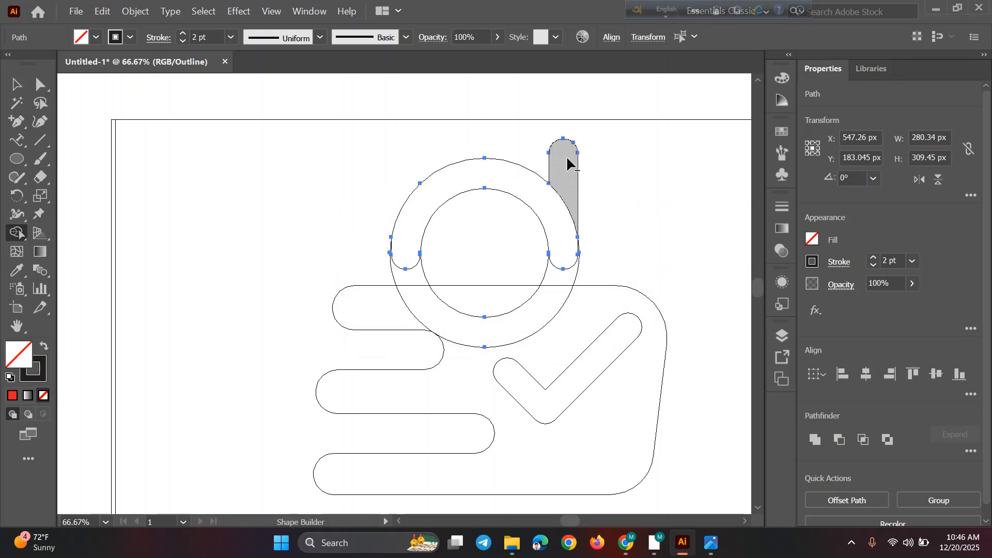
left_click(568, 164, "alt")
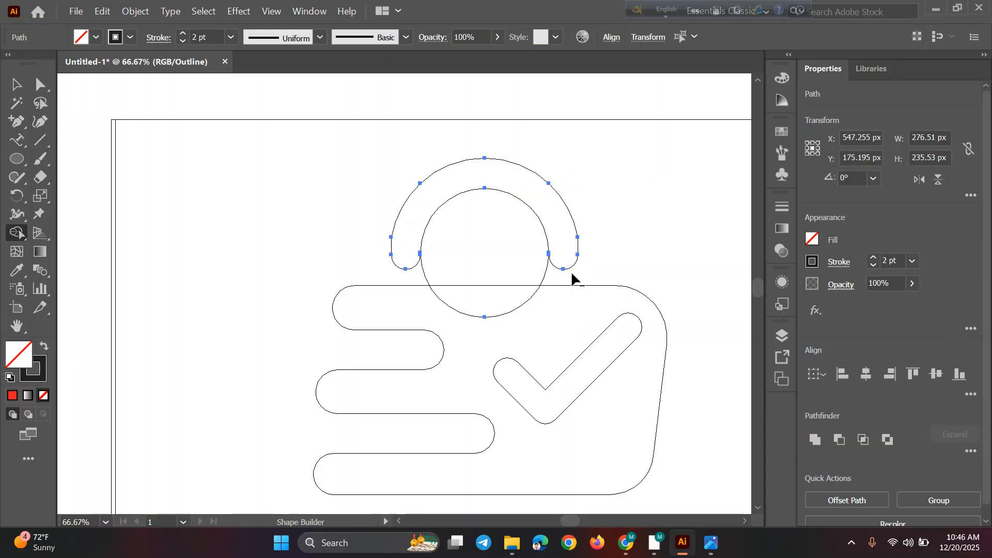
left_click(481, 246, "alt")
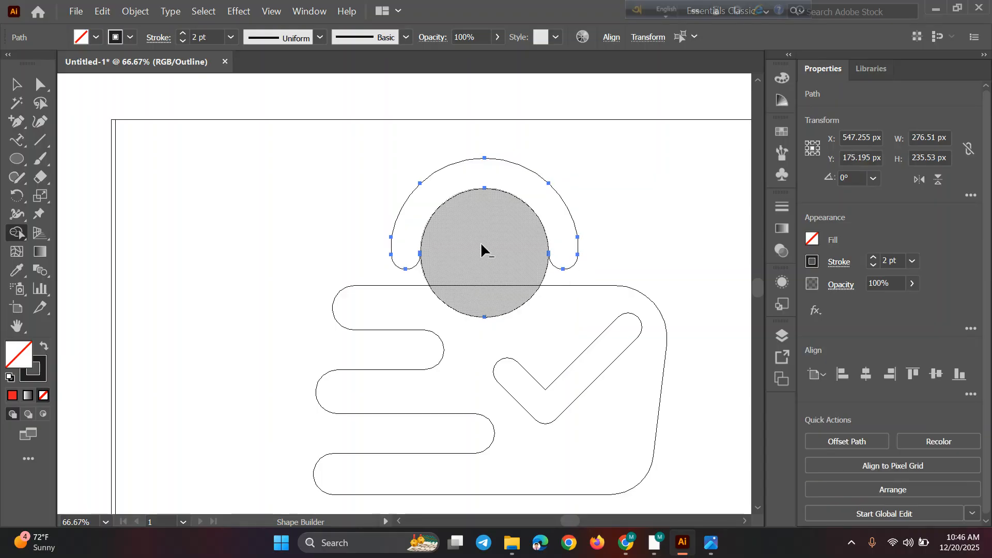
left_click(481, 247, "alt")
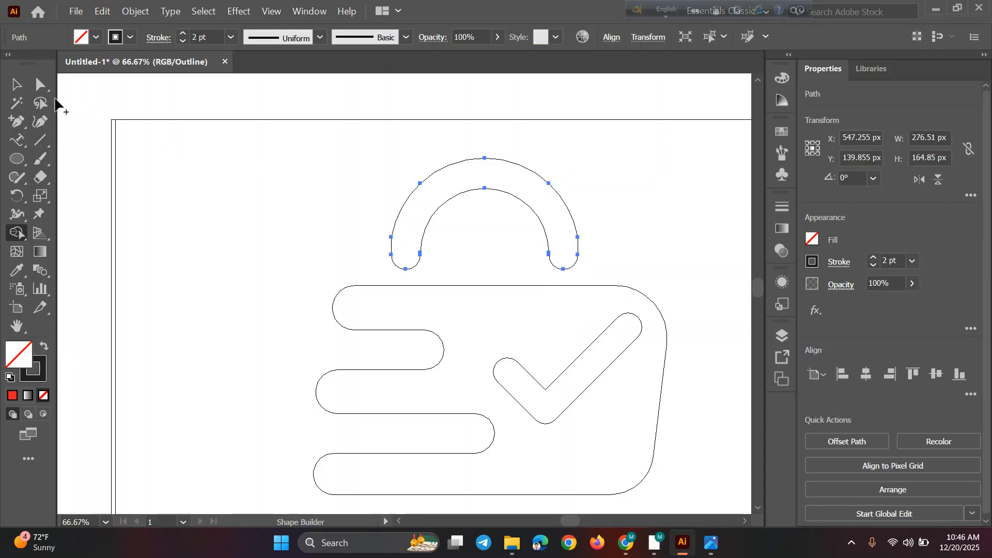
left_click(15, 86)
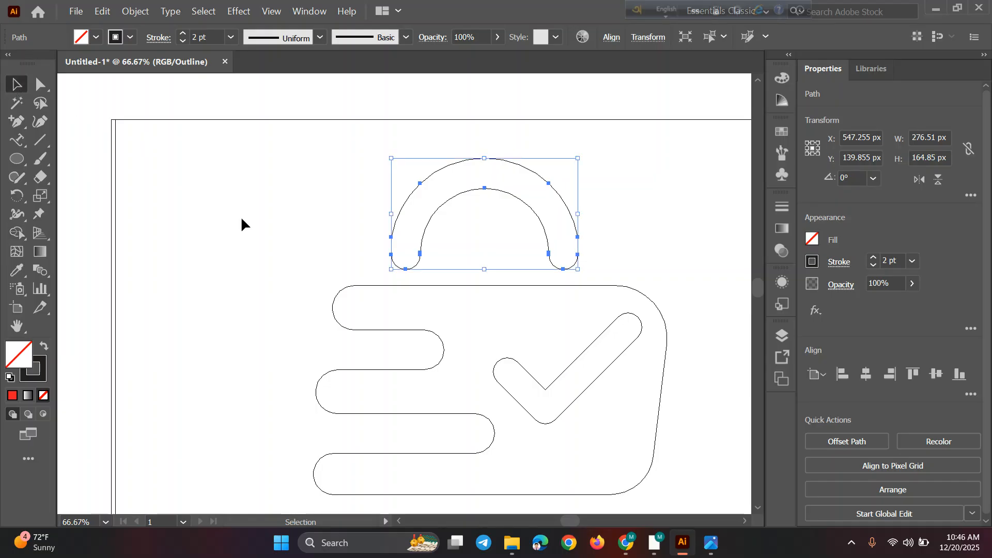
key("ctrl+y")
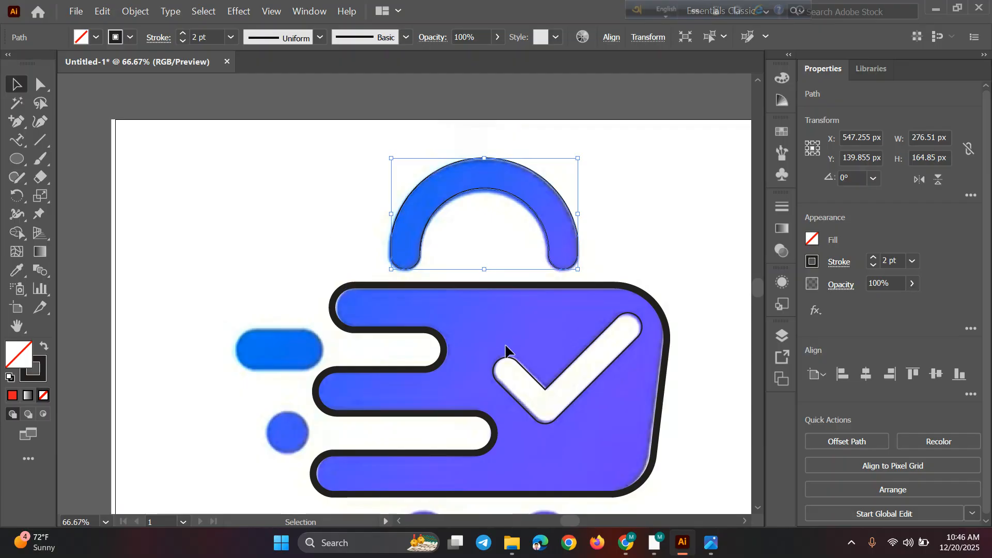
left_click(644, 252)
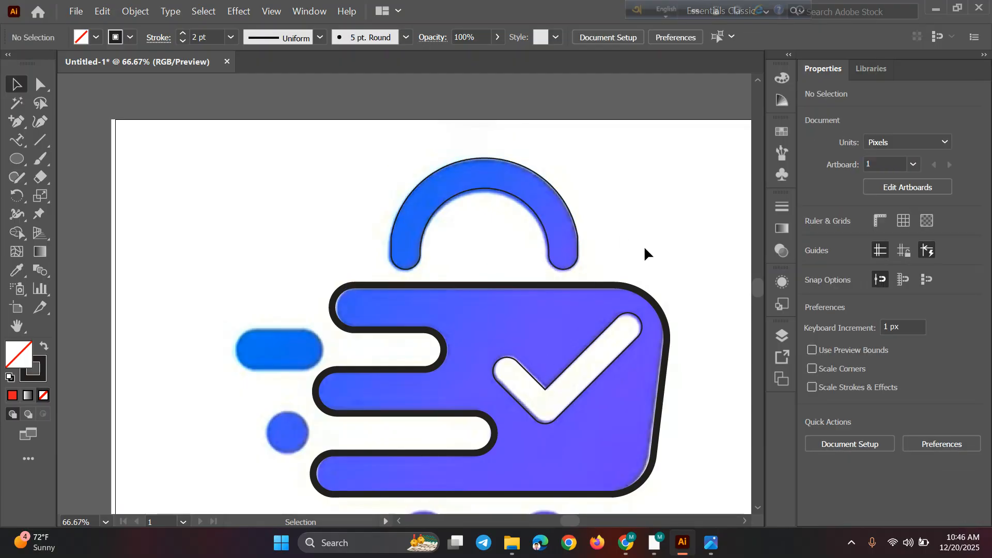
Draw a rounded rectangle about 133 by 48 px near the blue pill shape beside the cart and round its corners fully
scroll(644, 251, "down", 8)
scroll(645, 251, "up", 2)
scroll(645, 252, "up", 1)
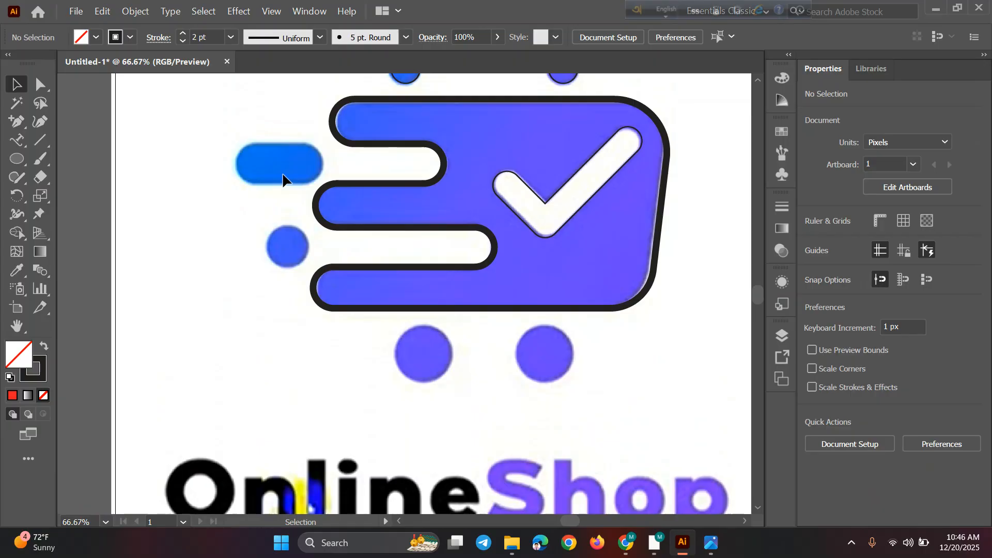
scroll(255, 163, "up", 1)
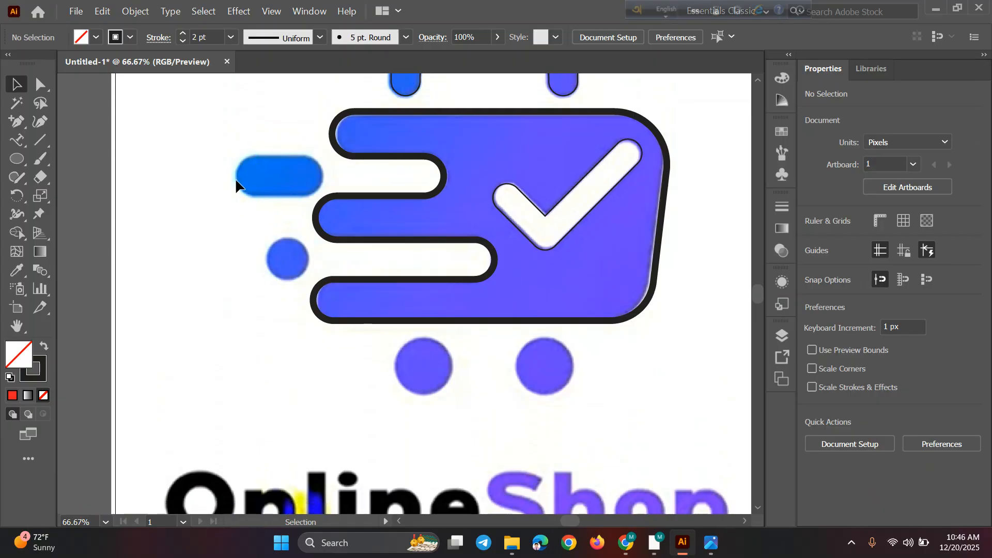
left_click(17, 162)
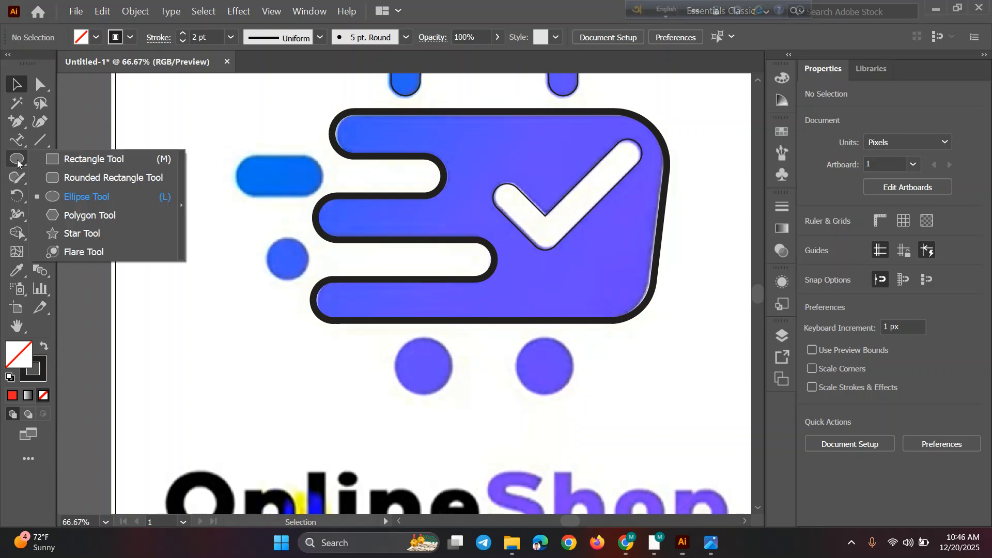
left_click(98, 176)
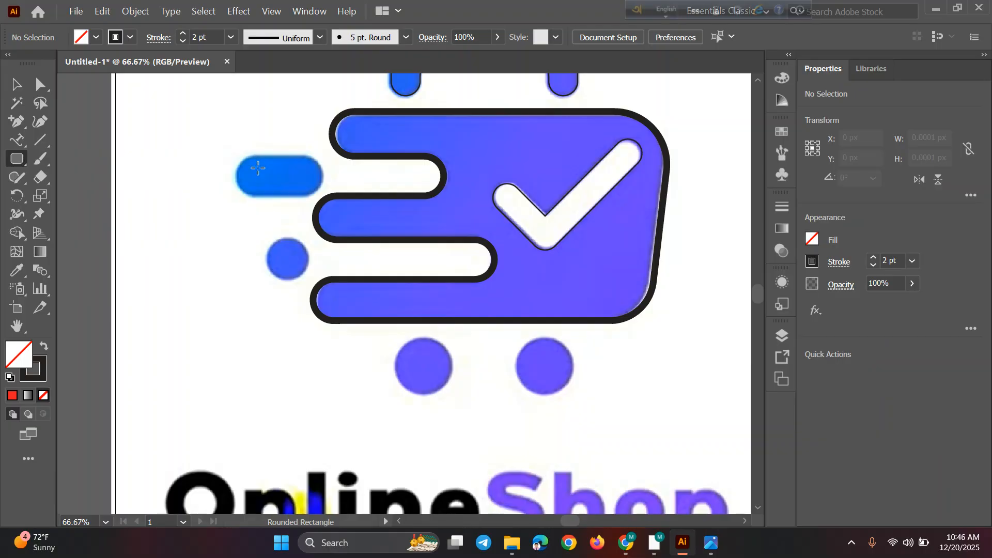
left_click_drag(260, 174, 350, 205)
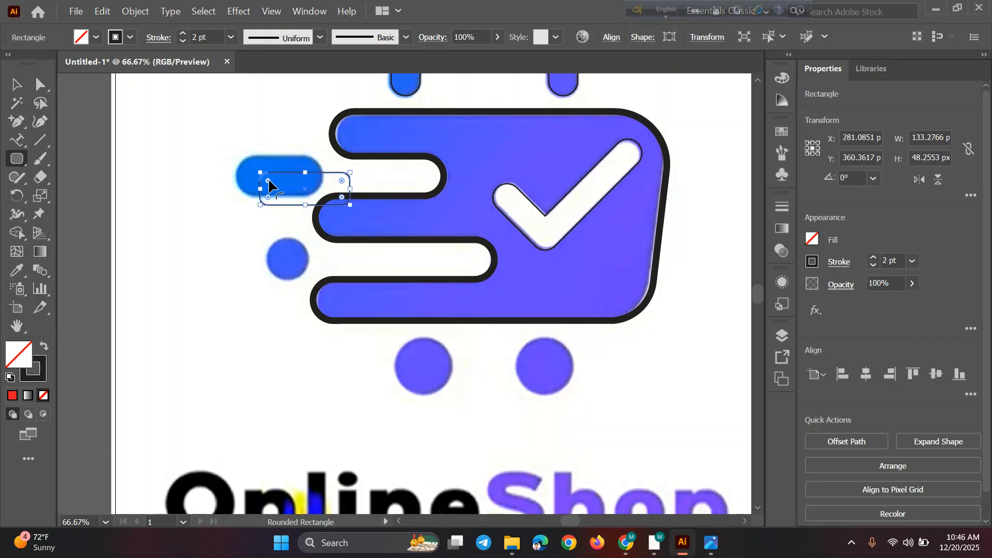
left_click_drag(268, 180, 276, 189)
left_click(18, 82)
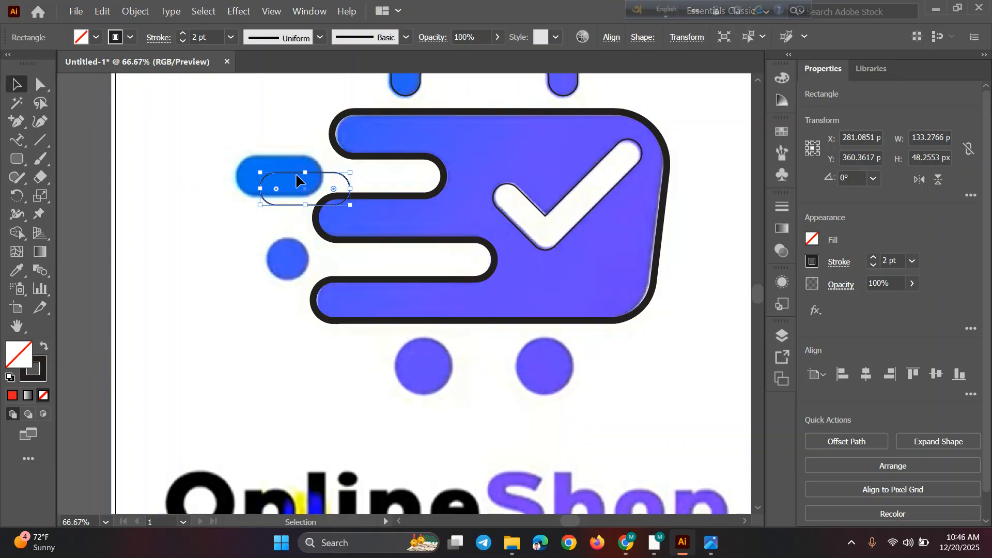
Move the rounded rectangle onto the blue pill and resize it to about 127 by 58 px to match the reference
left_click_drag(297, 180, 275, 162)
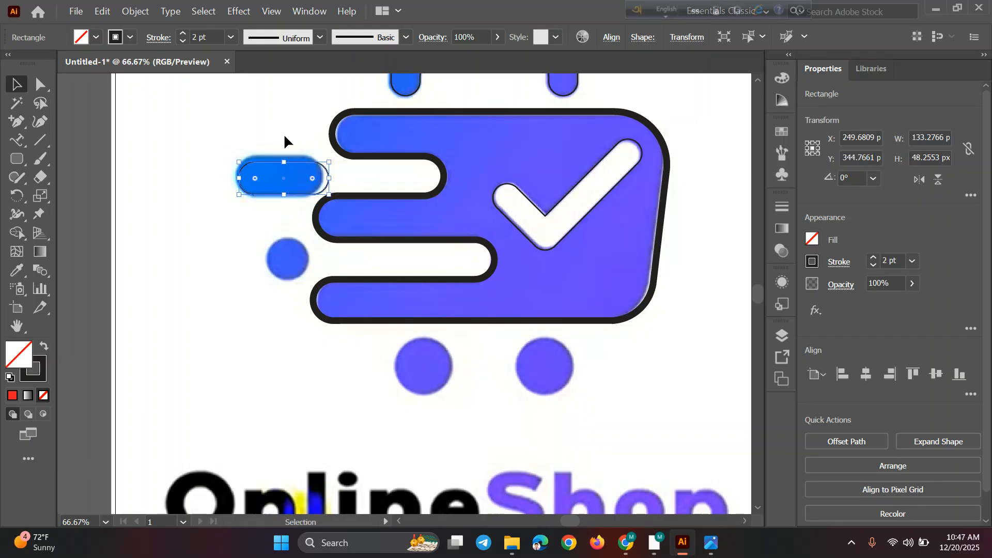
key("Left")
key("Left")
key("Left")
left_click_drag(326, 178, 280, 156)
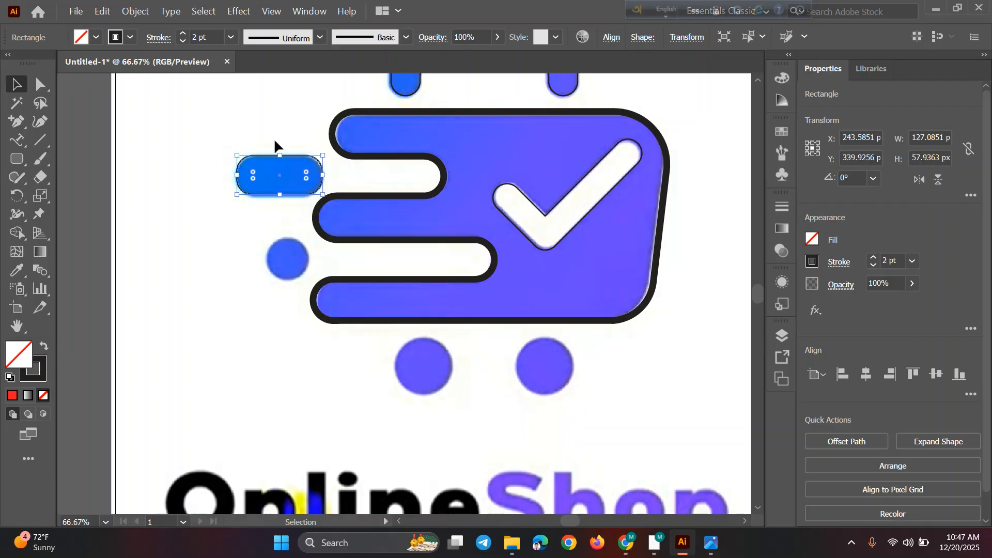
left_click(274, 138)
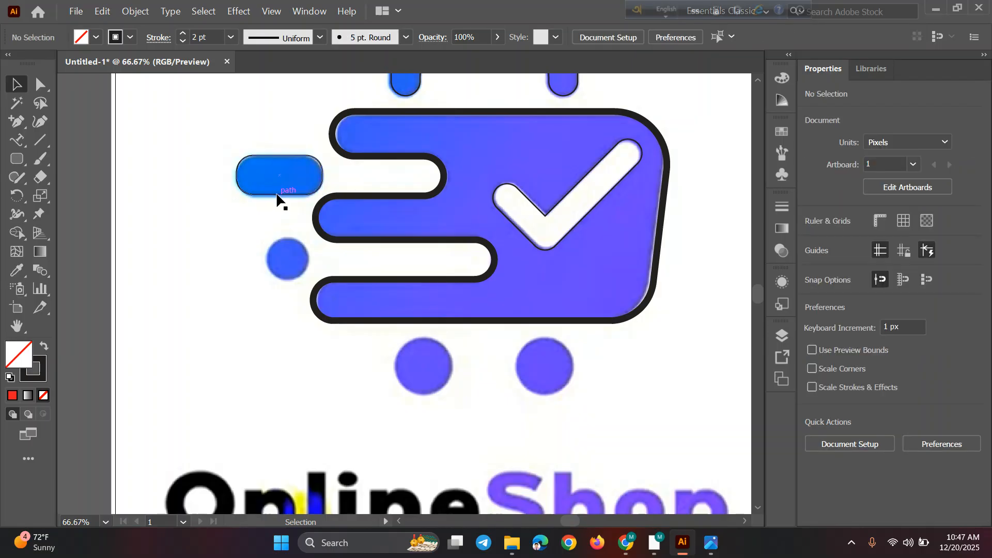
Round the pill outline's corners to the maximum, nudge it down to fit the reference, and deselect it
left_click(278, 196)
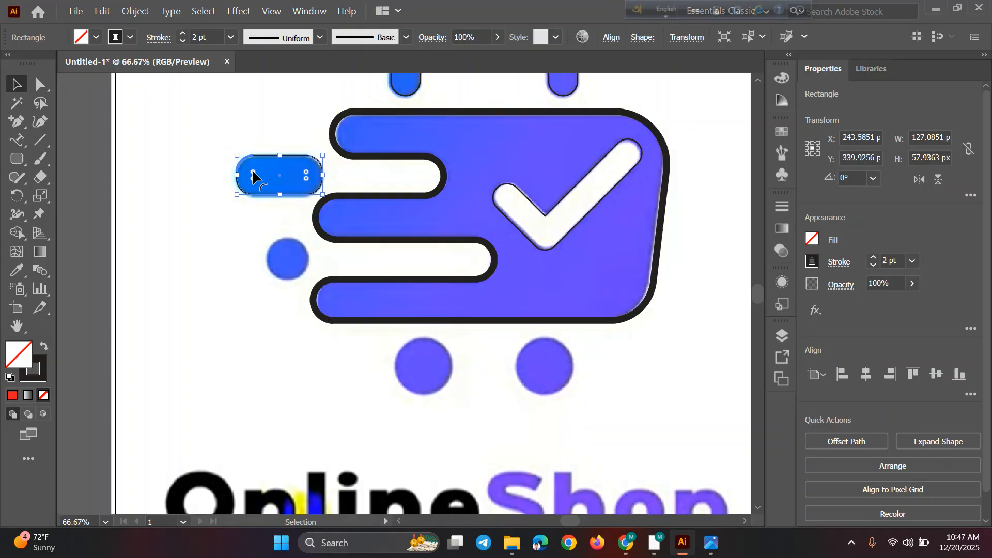
left_click_drag(253, 171, 275, 176)
key("Down")
key("Down")
key("Up")
key("ctrl+shift+a")
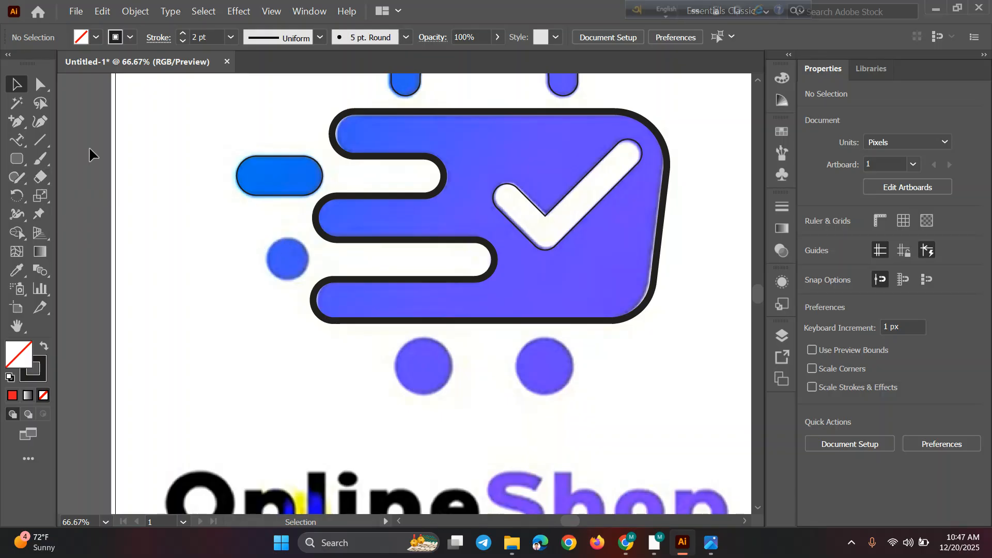
Draw a circle about 64 px in diameter from the centre of the small blue dot and nudge it into alignment
left_click(20, 161)
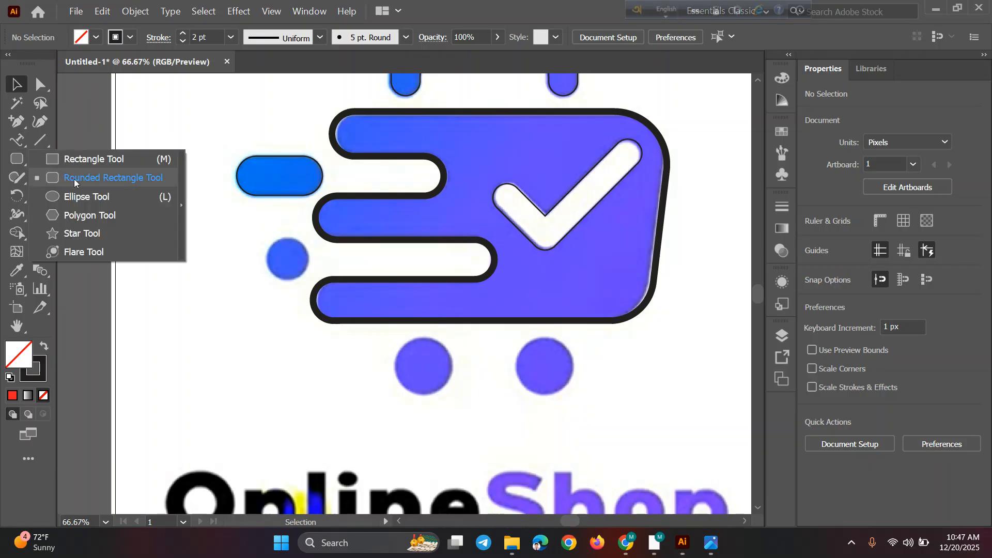
left_click(85, 198)
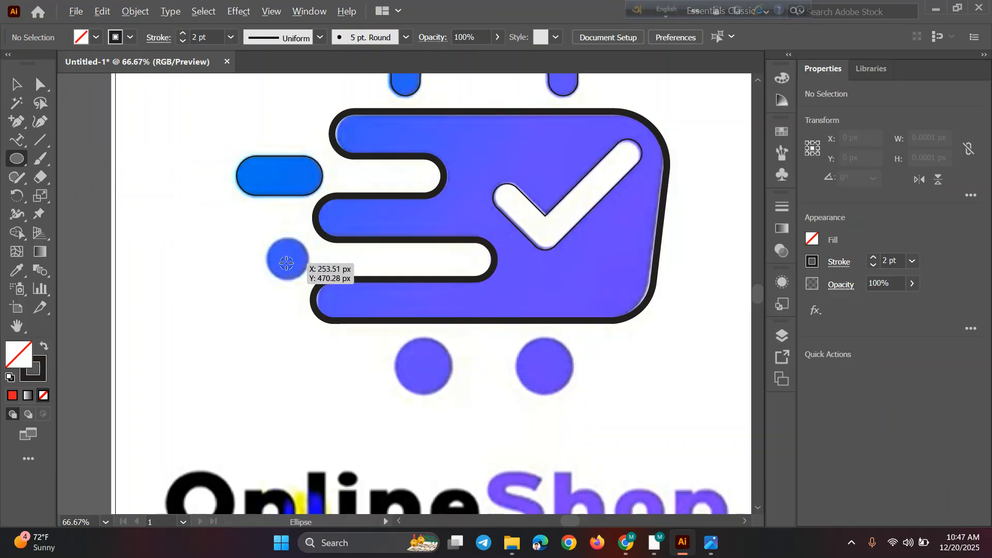
mouse_move(287, 262)
left_mouse_down()
mouse_move(309, 270)
mouse_move(308, 285)
left_mouse_up()
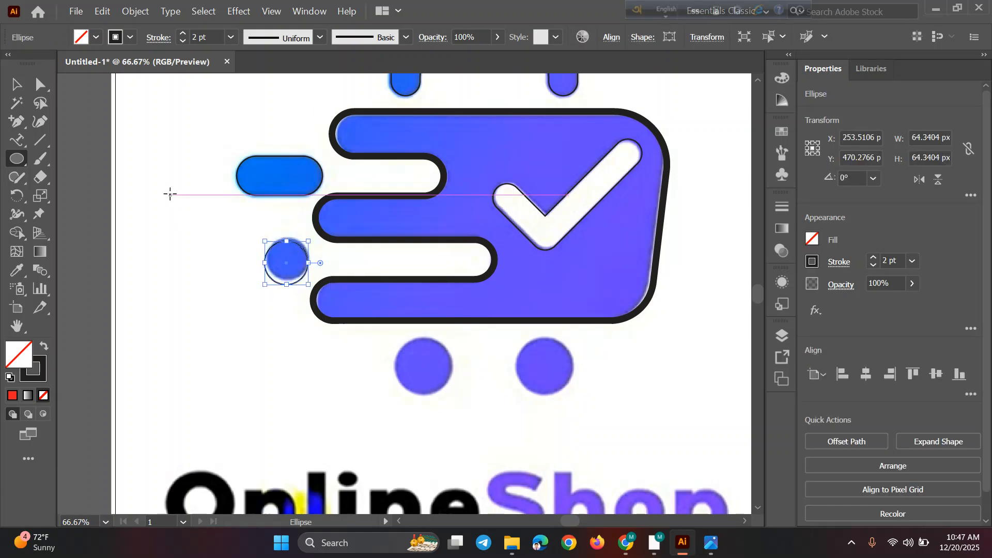
key("Up")
key("Up")
key("Right")
key("Up")
key("Up")
key("Up")
key("Up")
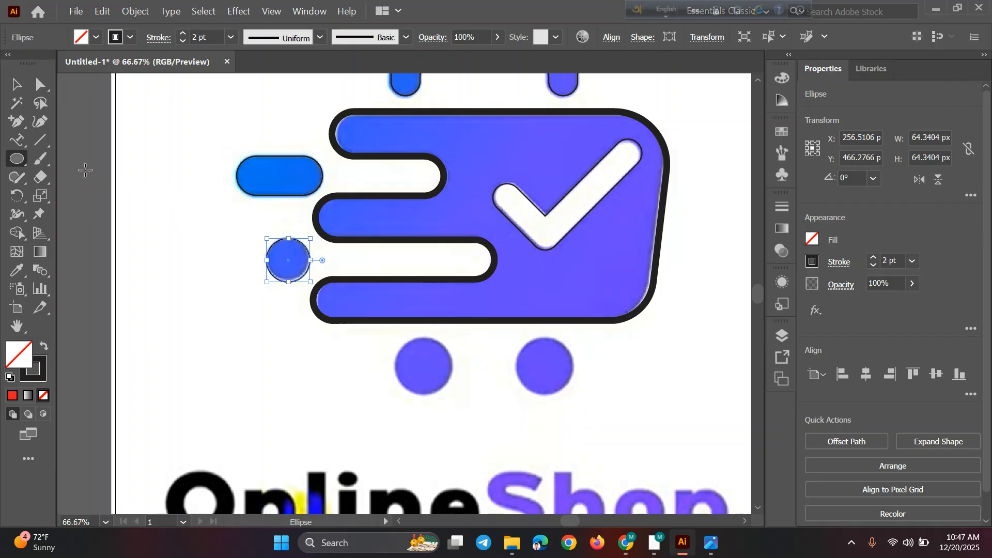
key("Left")
key("Right")
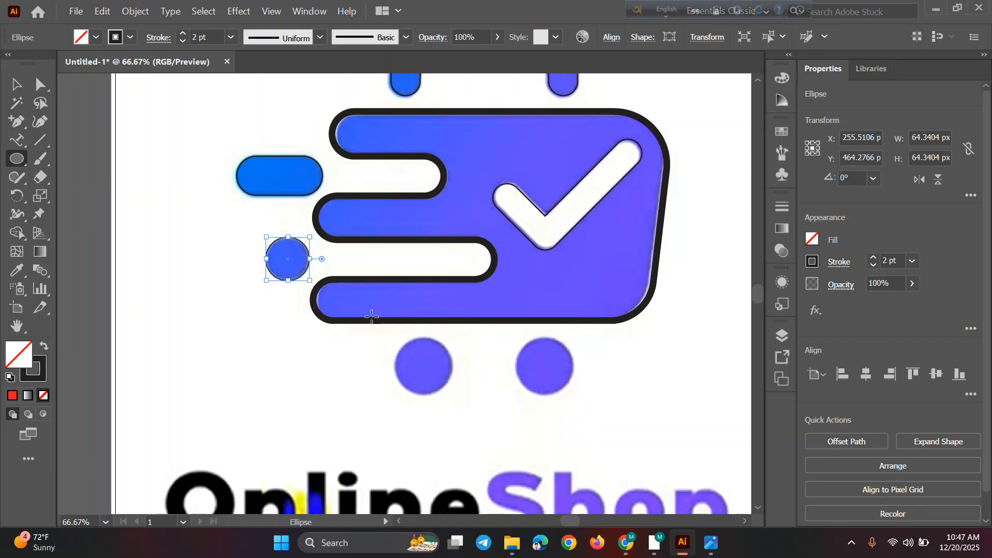
Copy the small circle onto the cart's left wheel, enlarge the copy to about 85 px and nudge it into alignment
left_click(16, 84)
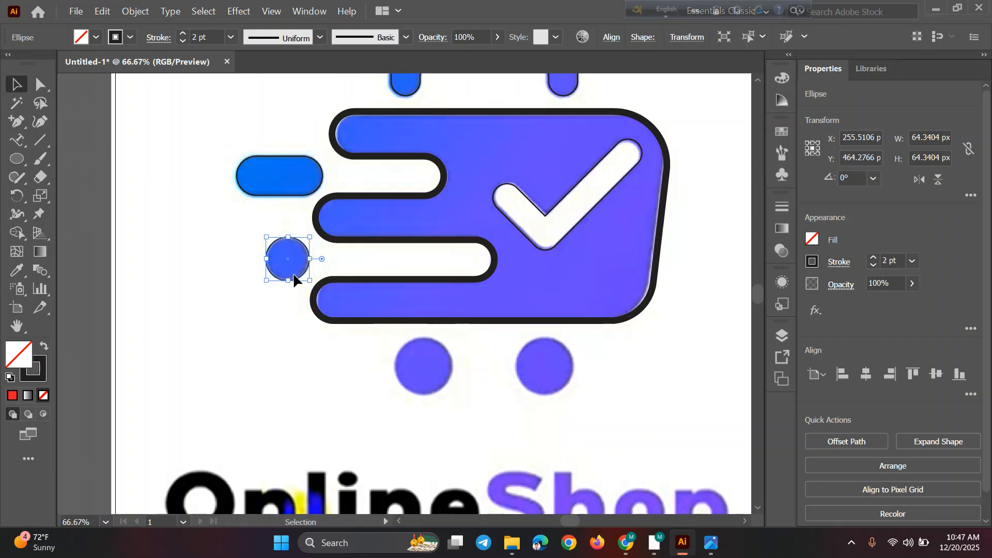
left_click_drag(297, 277, 457, 396)
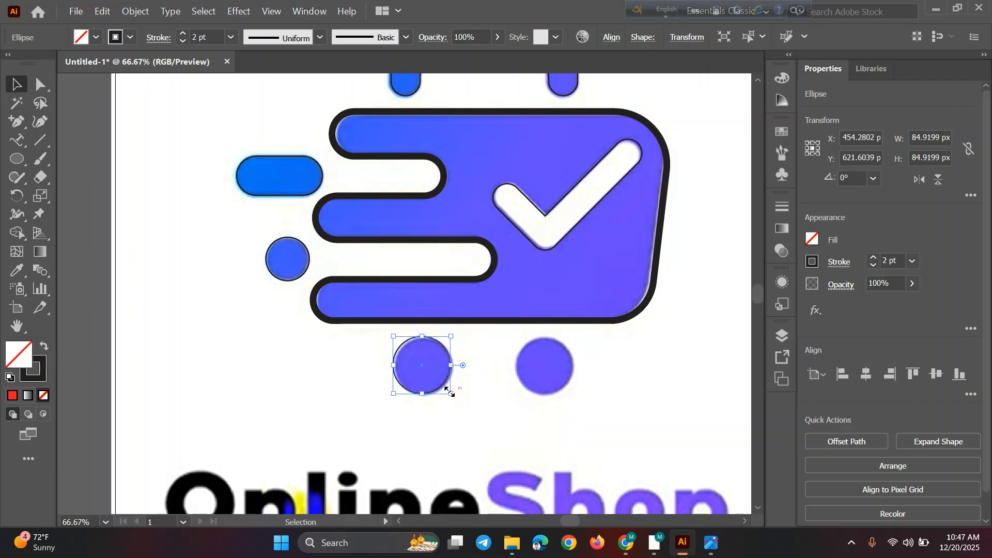
key("Right")
key("Right")
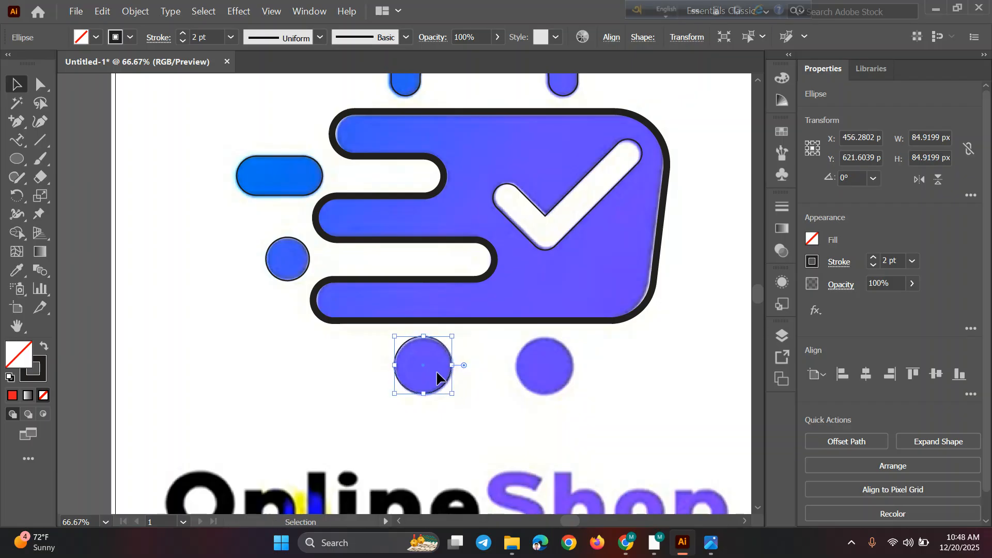
key("Down")
key("Right")
key("Down")
left_click(439, 377)
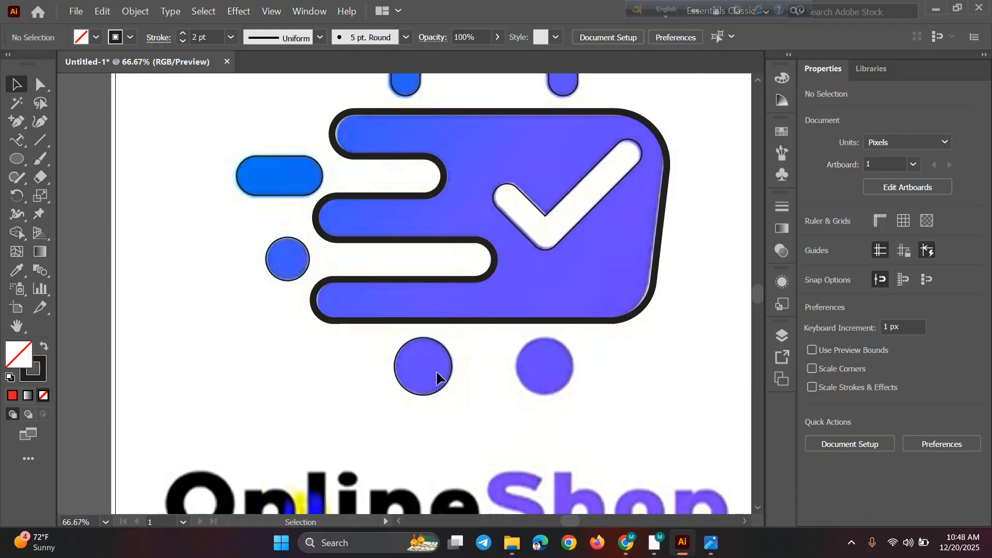
Duplicate the left wheel circle horizontally onto the cart's right wheel
left_click(447, 381)
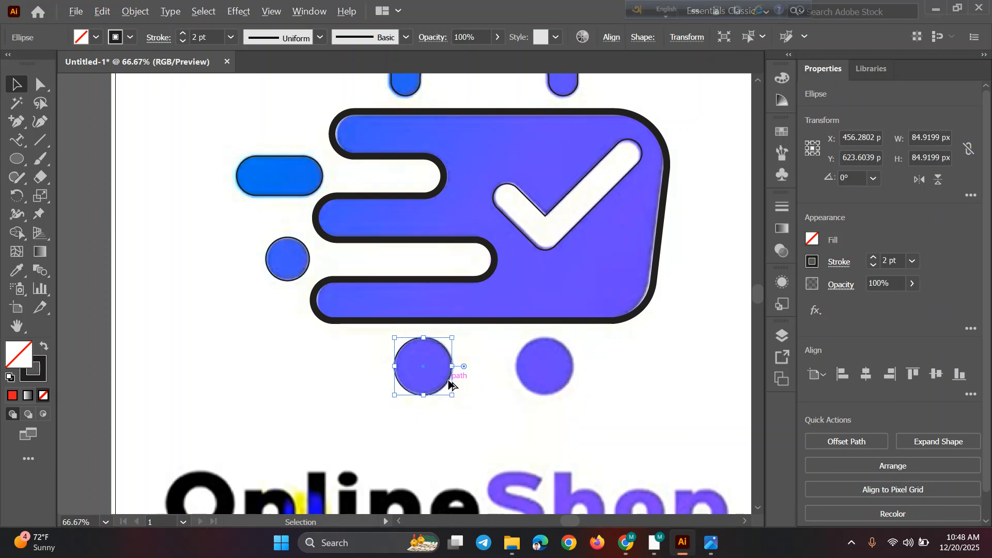
left_click_drag(448, 383, 569, 382)
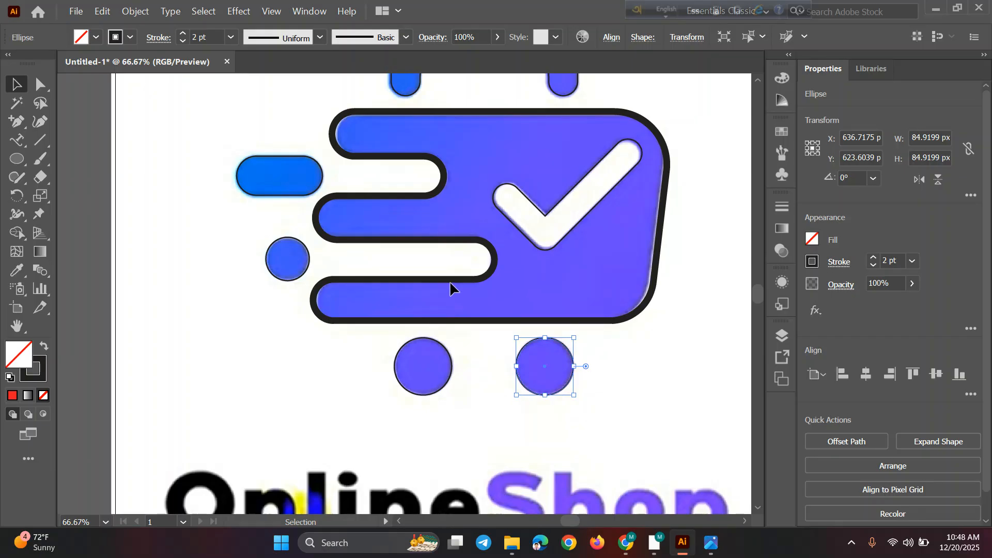
scroll(290, 293, "up", 4)
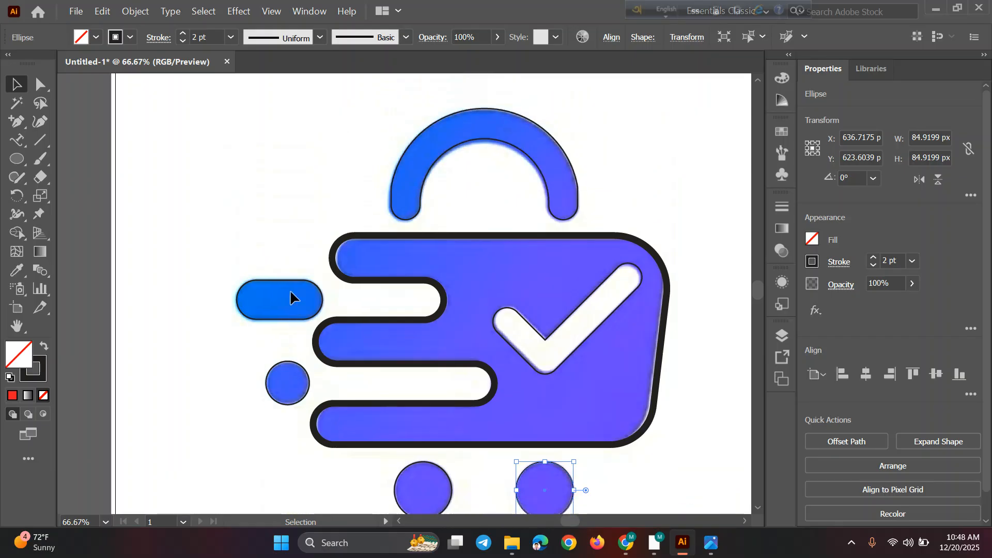
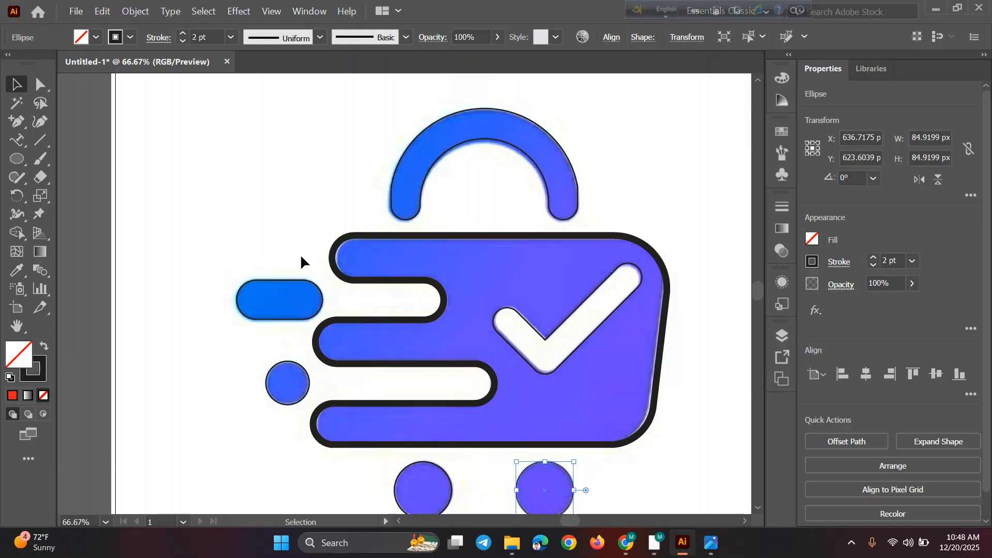
scroll(301, 257, "down", 4)
scroll(301, 257, "up", 3)
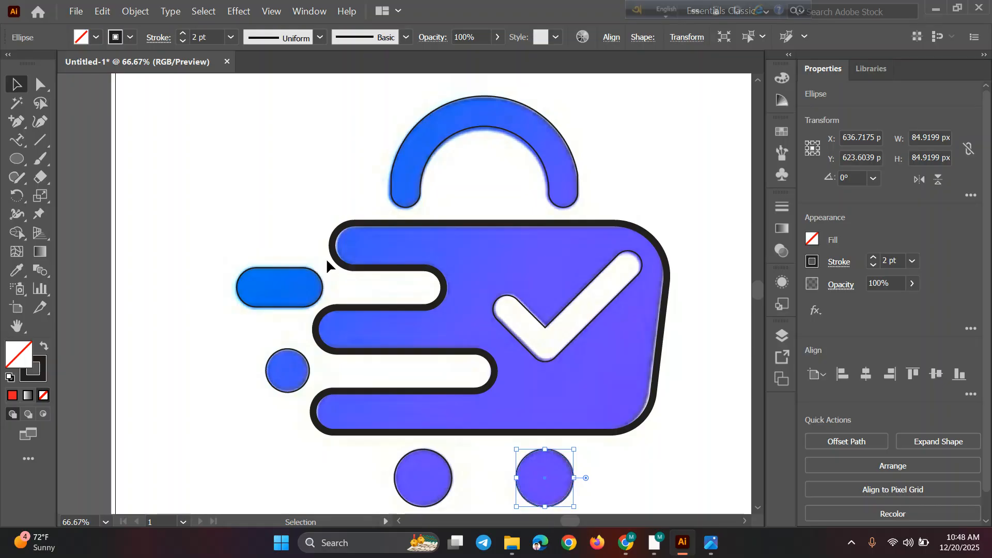
Try to sample the pill's blue with the Eyedropper for the handle
left_click(399, 202)
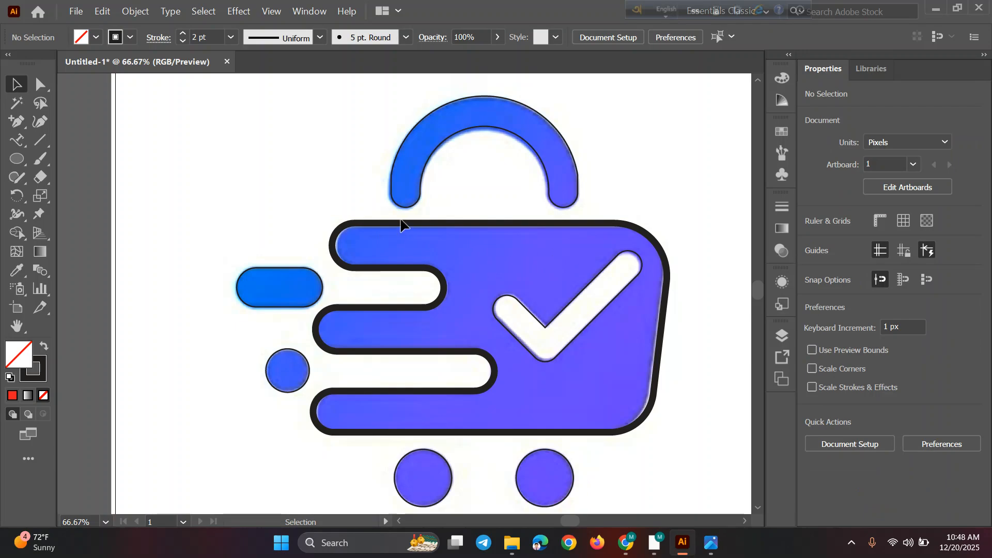
key("i")
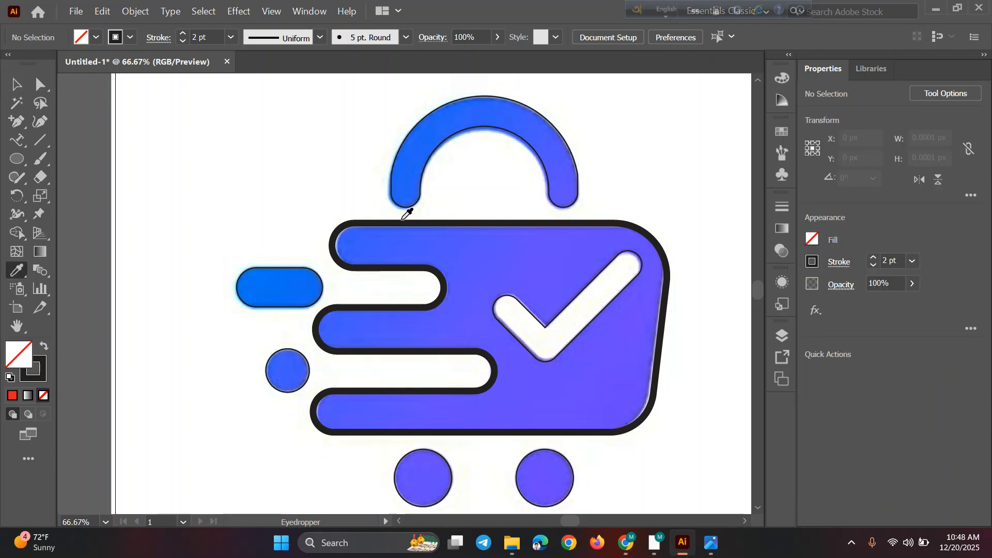
left_click(301, 272)
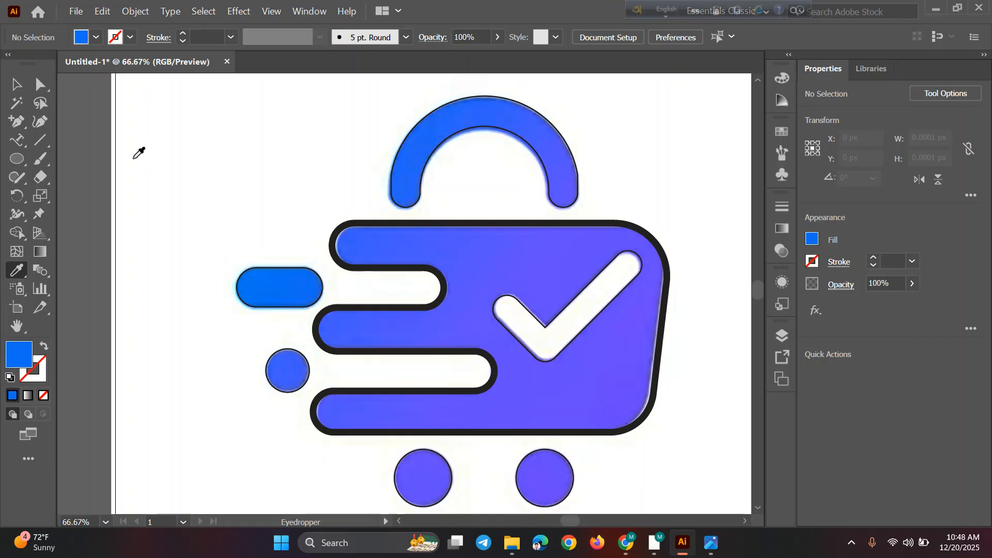
left_click(16, 84)
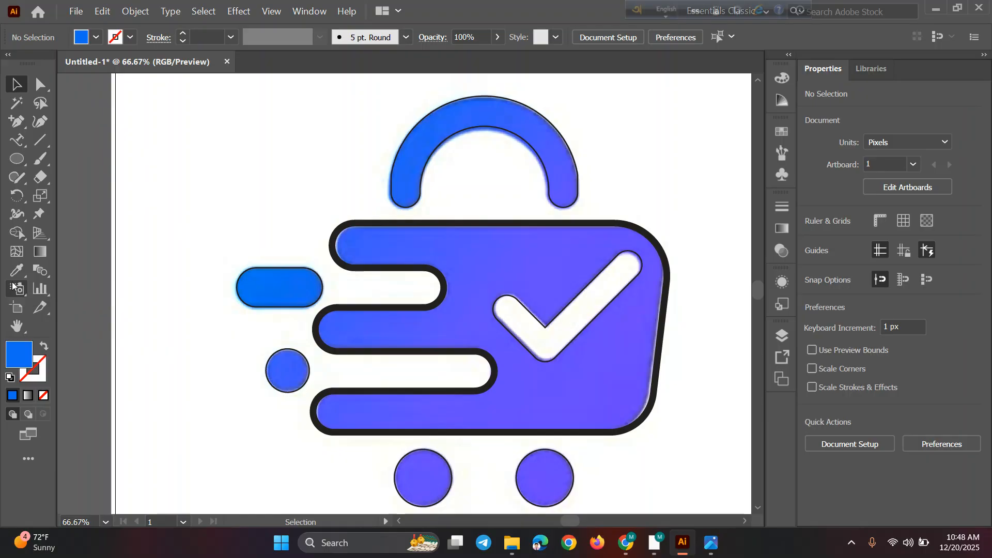
Fill the handle shape with the blue sampled from the left end of its reference using the Eyedropper
left_click(391, 182)
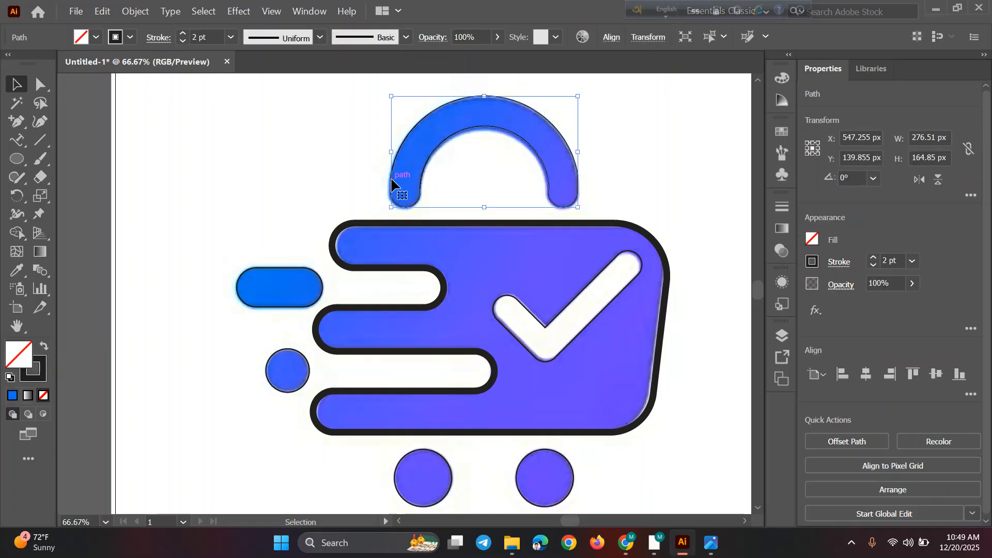
key("i")
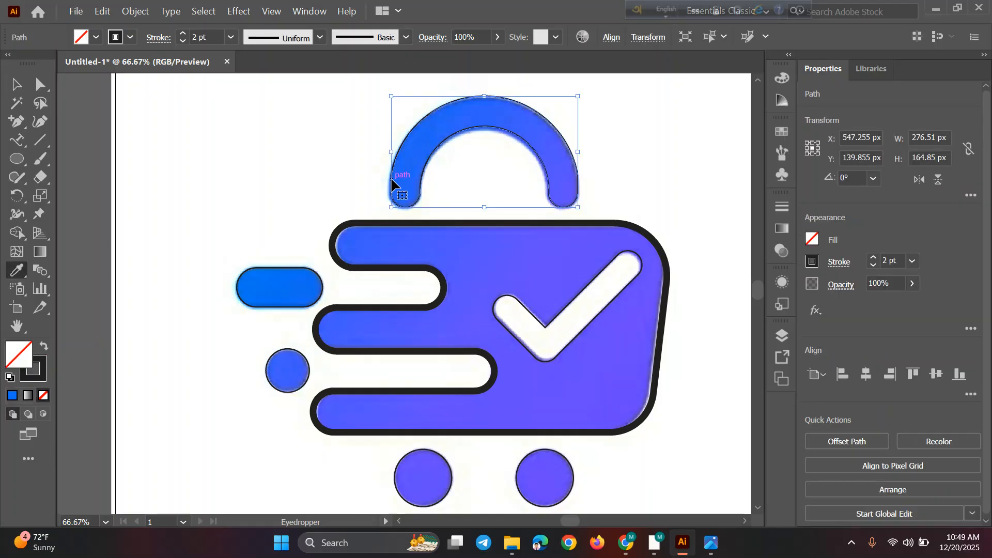
left_click(411, 172)
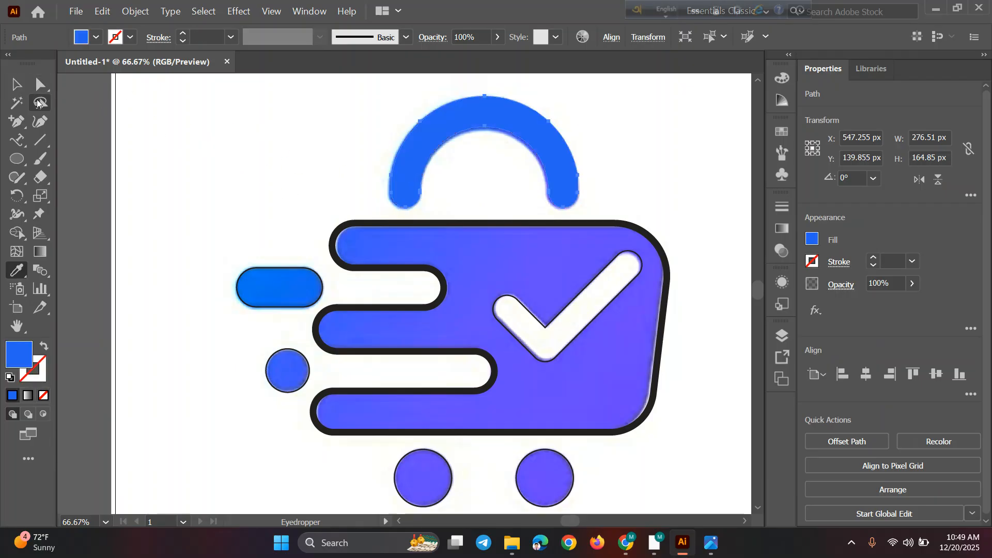
left_click(16, 84)
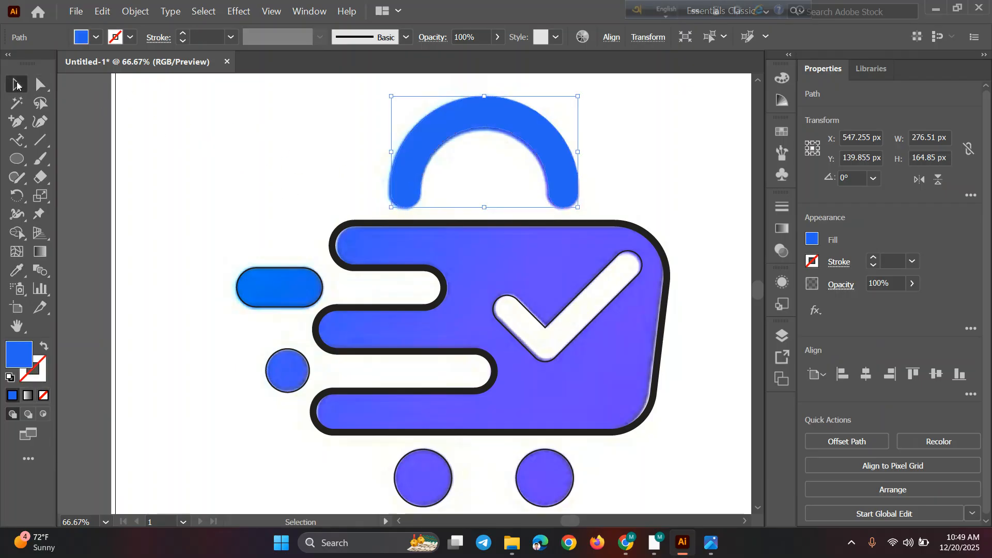
left_click(332, 248)
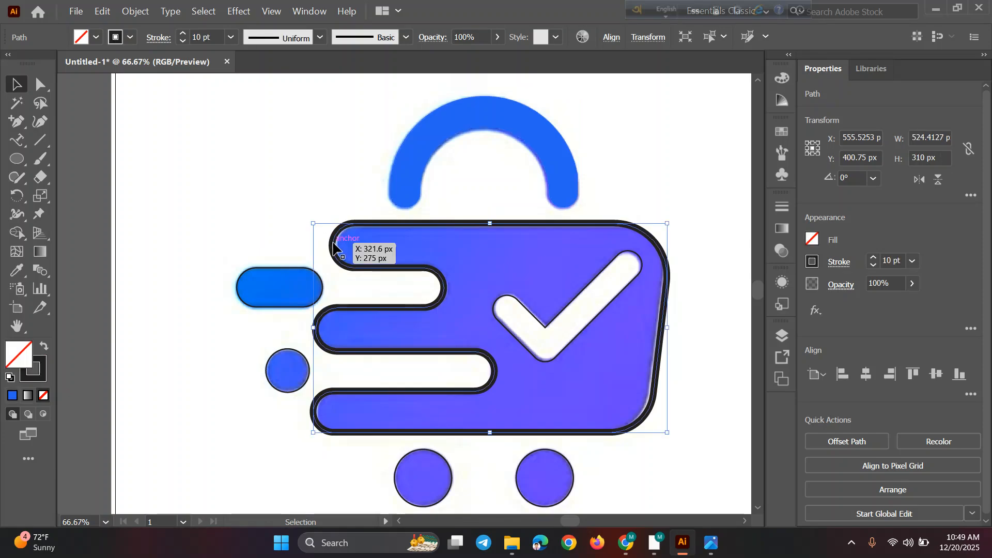
left_click(598, 314)
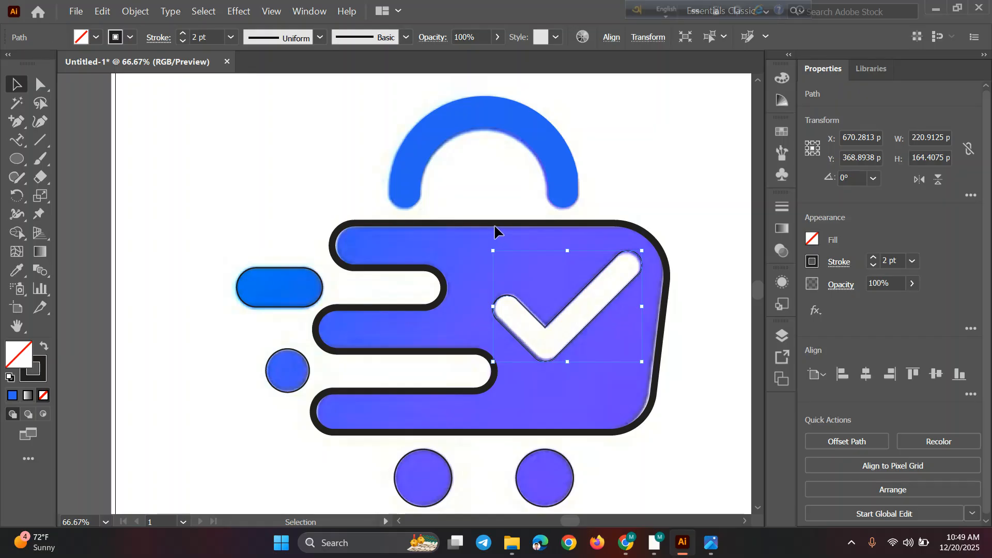
key("ctrl+shift+a")
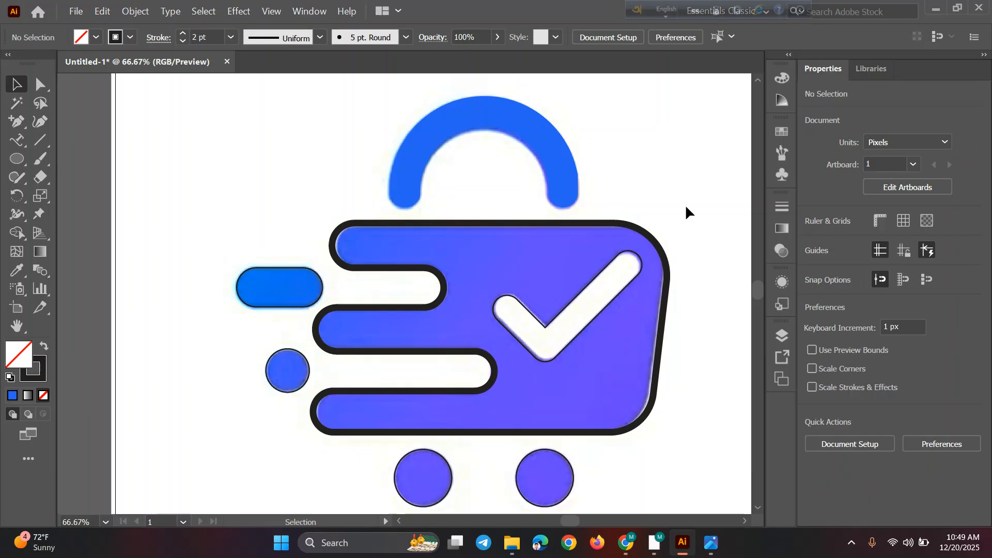
left_click(600, 308)
left_click_drag(600, 309, 636, 253)
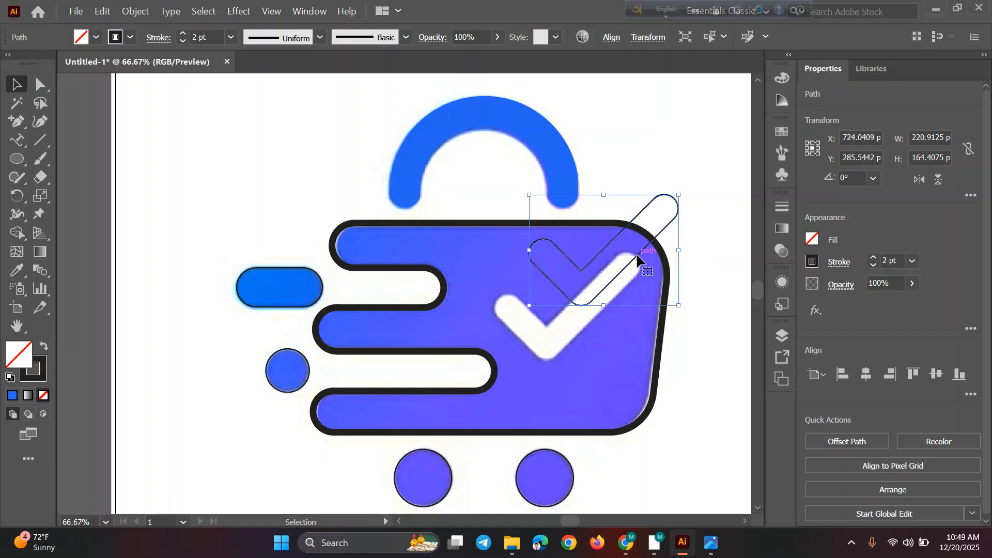
key("ctrl+z")
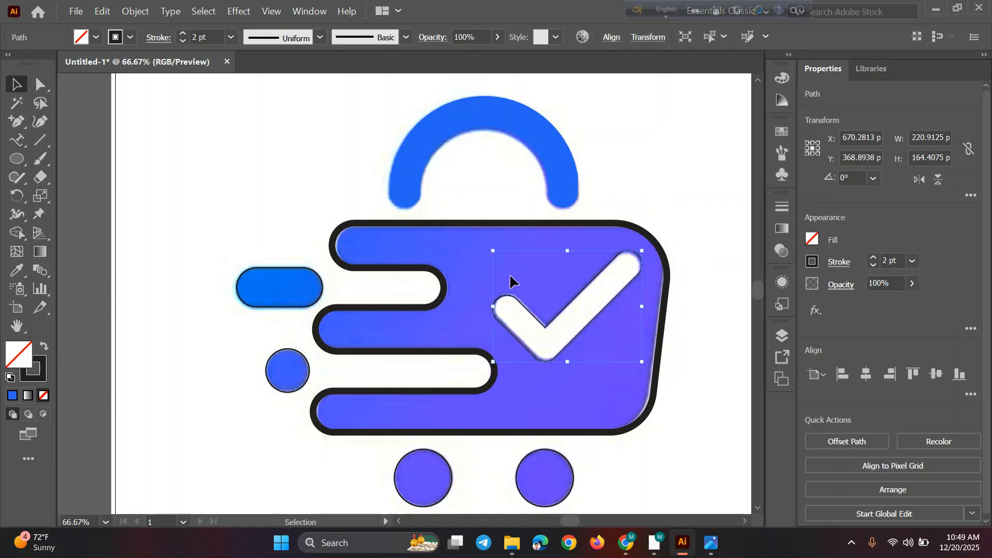
Select the cart body and checkmark and cut the checkmark out of the body with the Shape Builder
left_click_drag(481, 193, 650, 436)
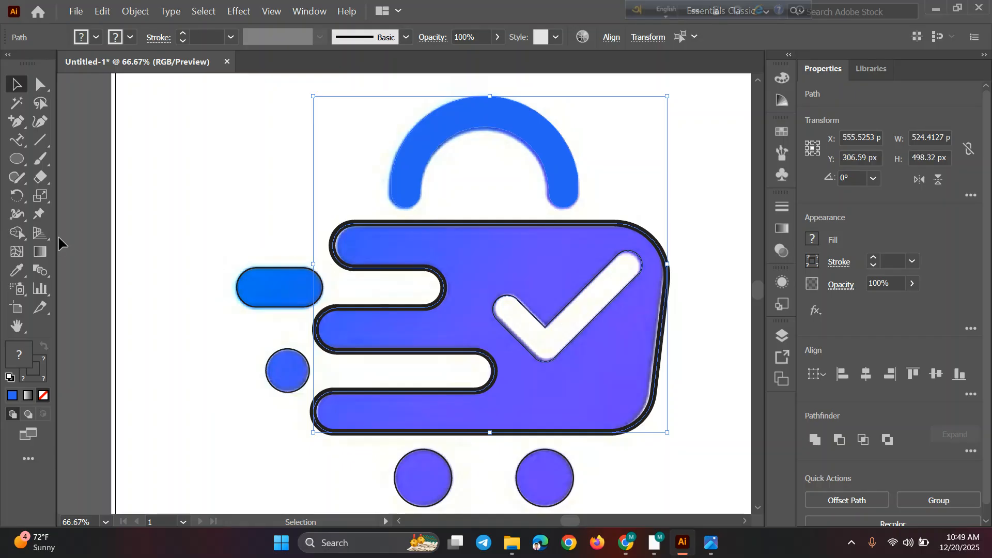
left_click(13, 238)
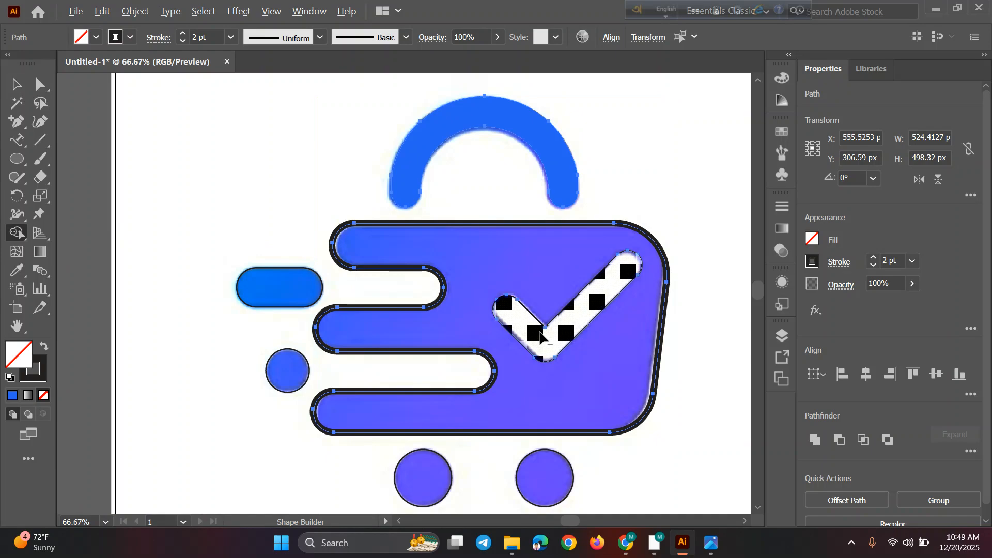
left_click(539, 337, "alt")
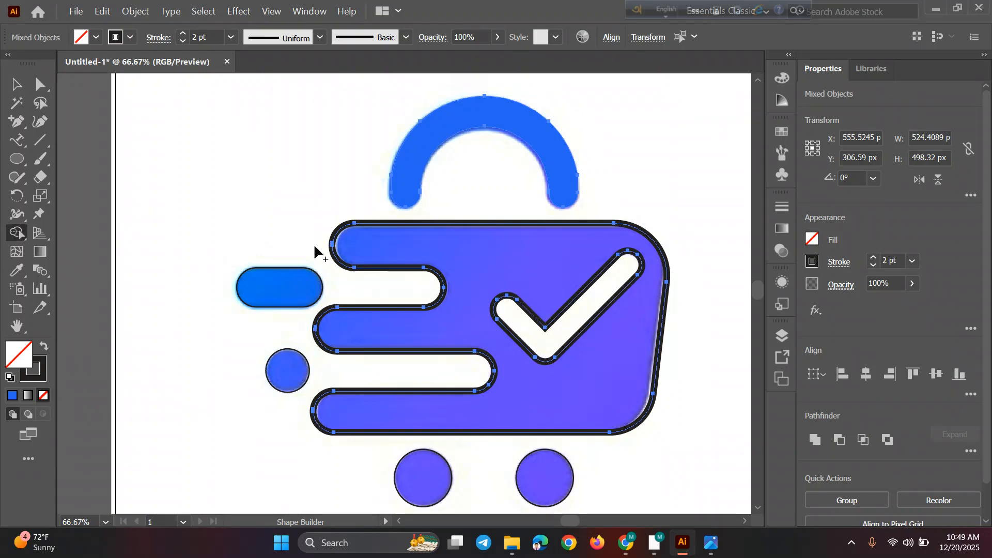
key("v")
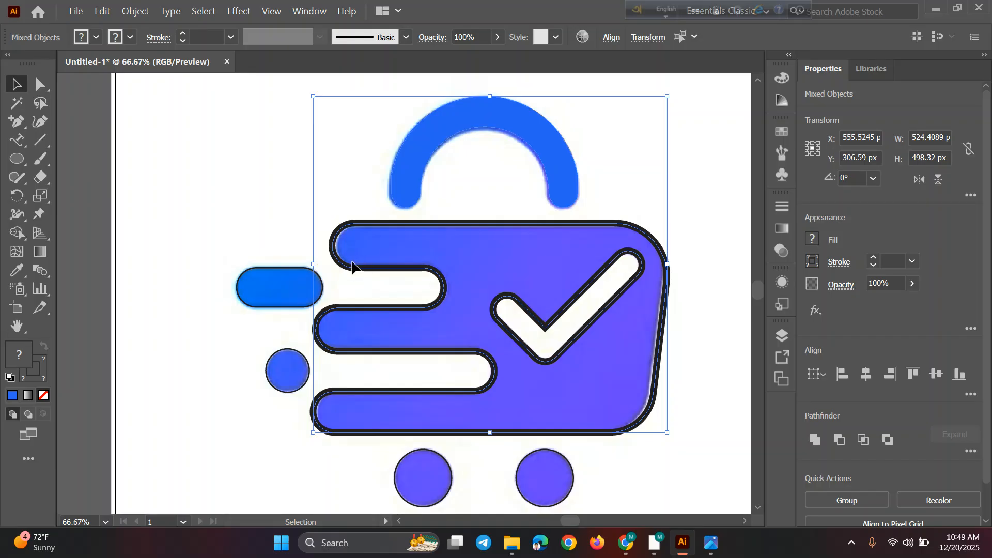
left_click_drag(351, 269, 158, 315)
key("ctrl+z")
left_click(281, 210)
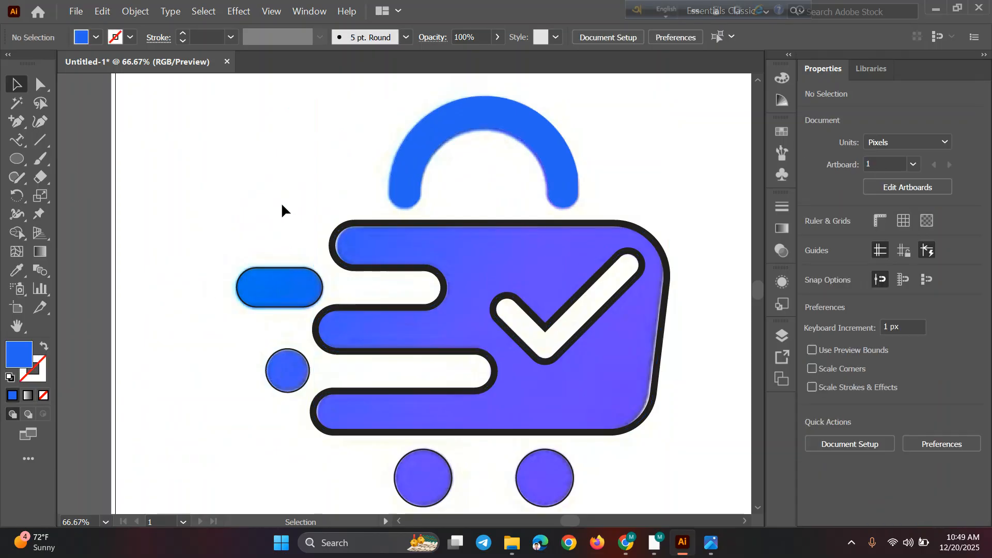
left_click(347, 229)
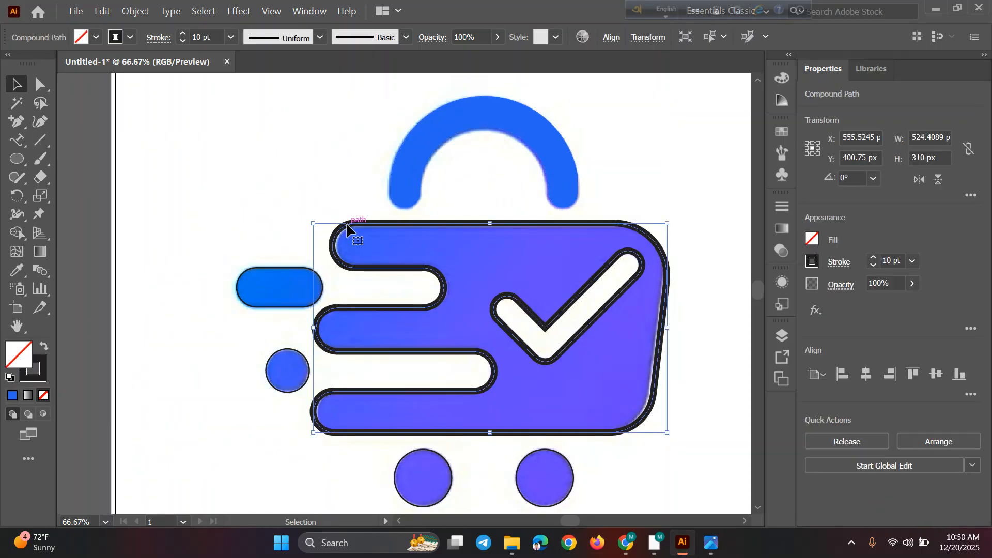
left_click(304, 178)
Unlock all objects and delete the reference image behind the traced shapes
left_click(135, 12)
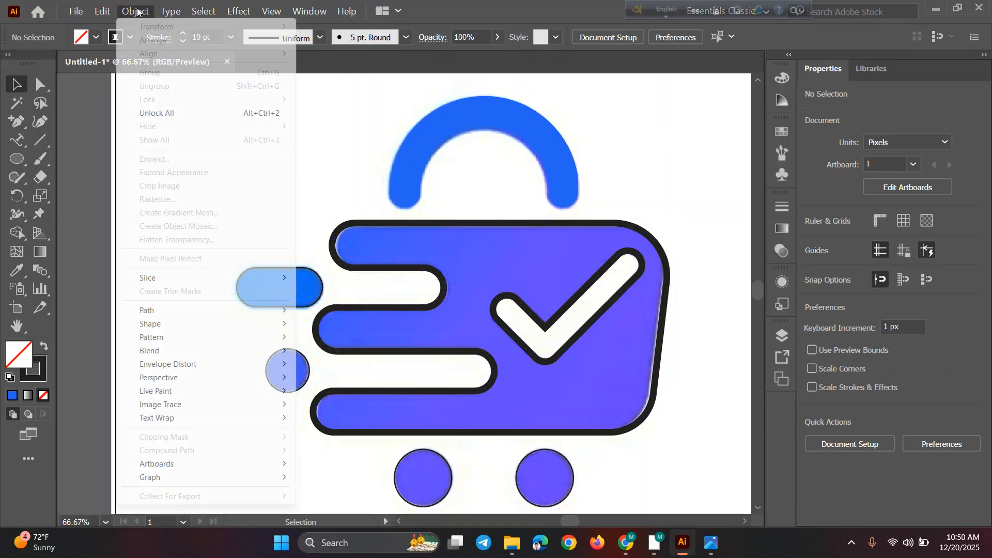
left_click(160, 112)
left_click_drag(203, 138, 186, 251)
key("Delete")
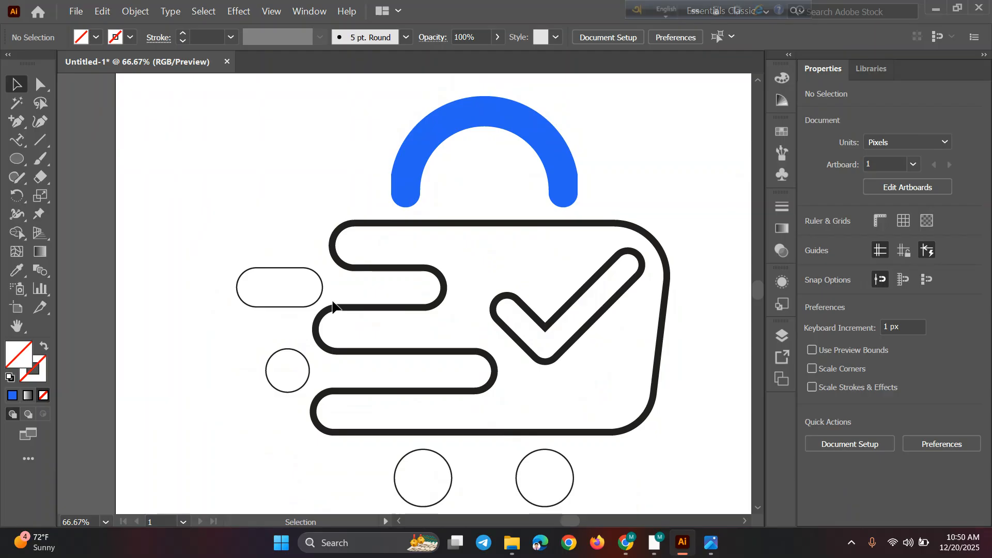
Fill the cart body with the handle's blue and no stroke by sampling the handle with the Eyedropper
left_click(417, 177)
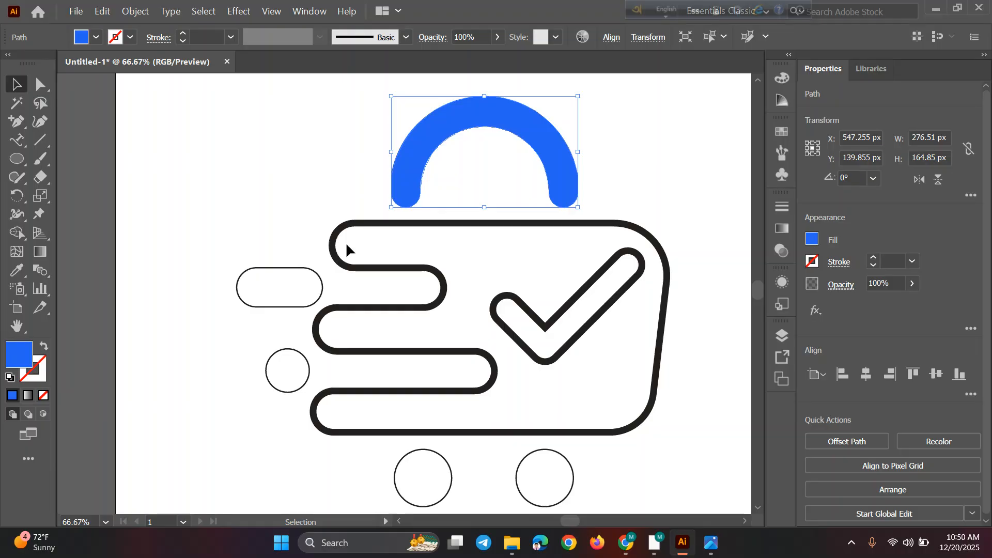
left_click(358, 242)
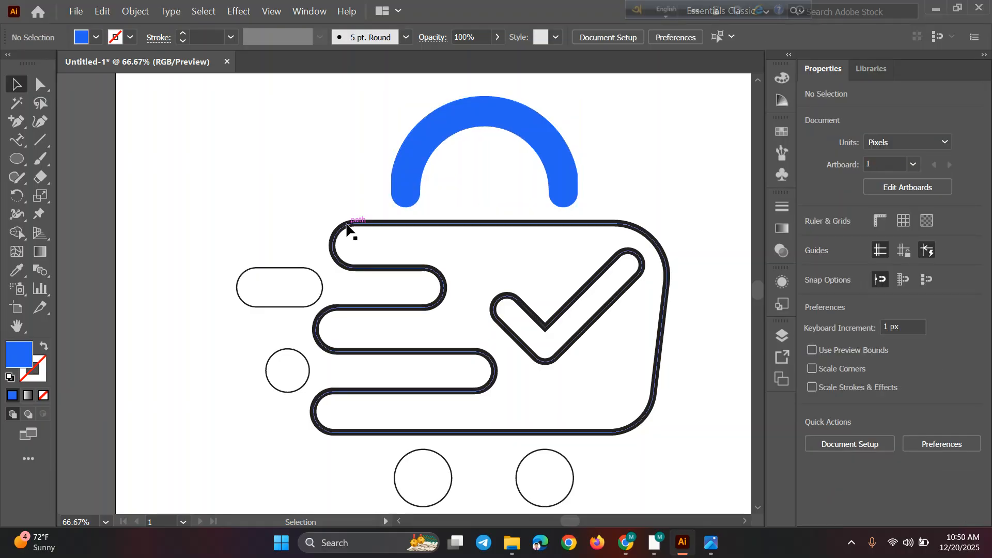
left_click(347, 226)
key("i")
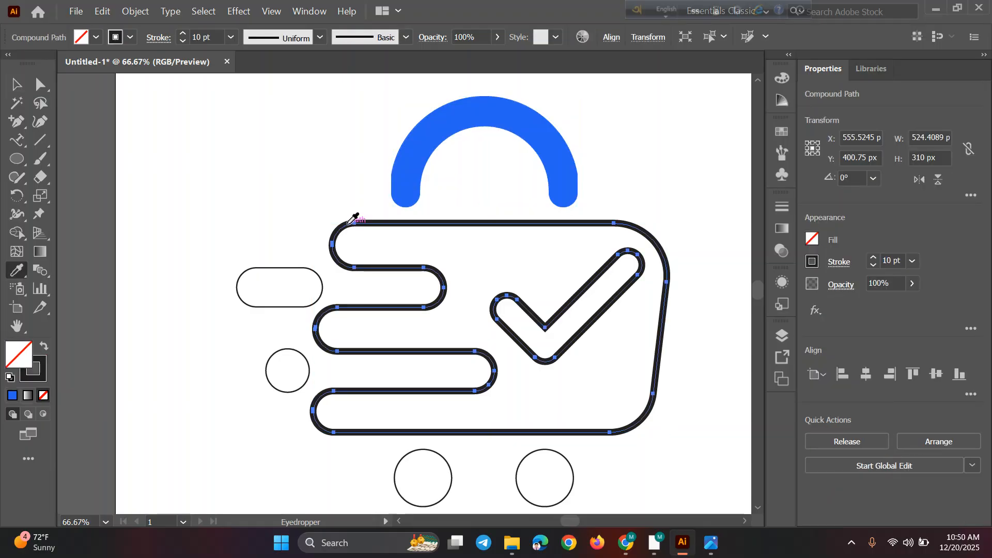
left_click(412, 176)
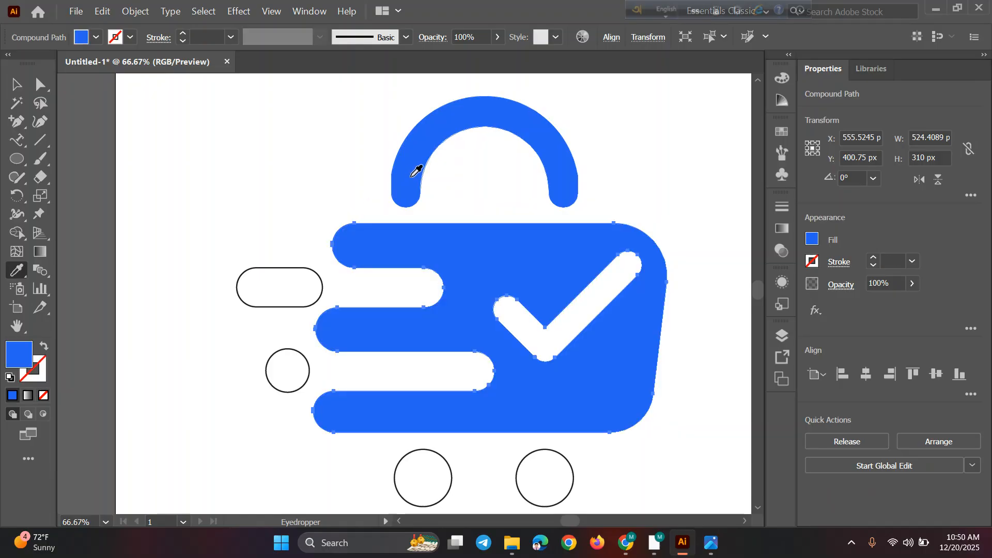
left_click(20, 85)
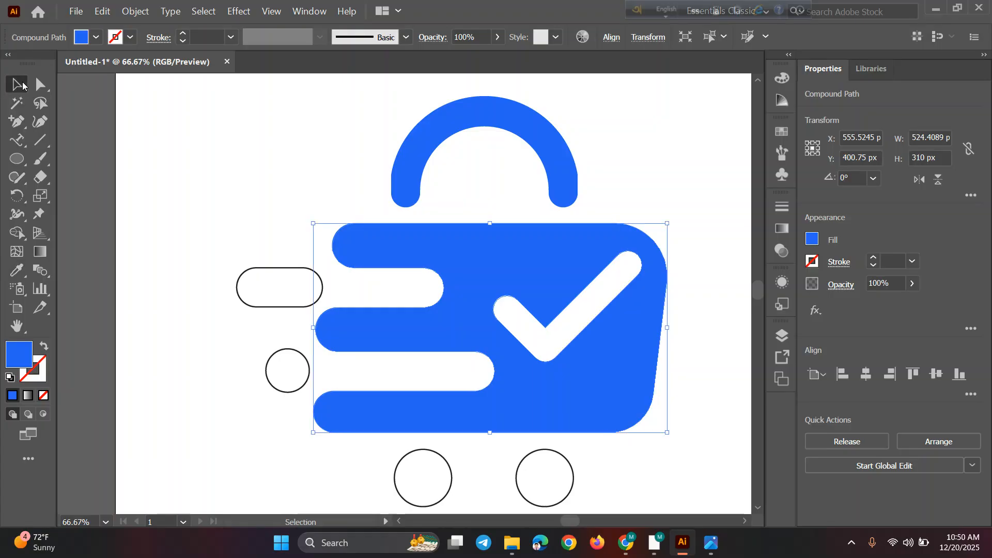
Apply the cart body's blue fill to the pill shape with the Eyedropper
left_click(237, 293)
key("i")
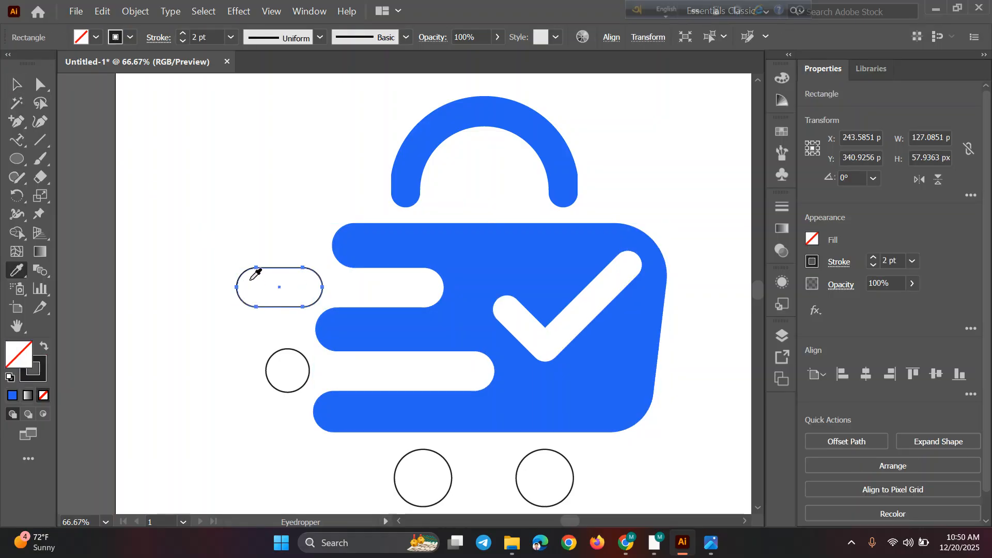
left_click(391, 236)
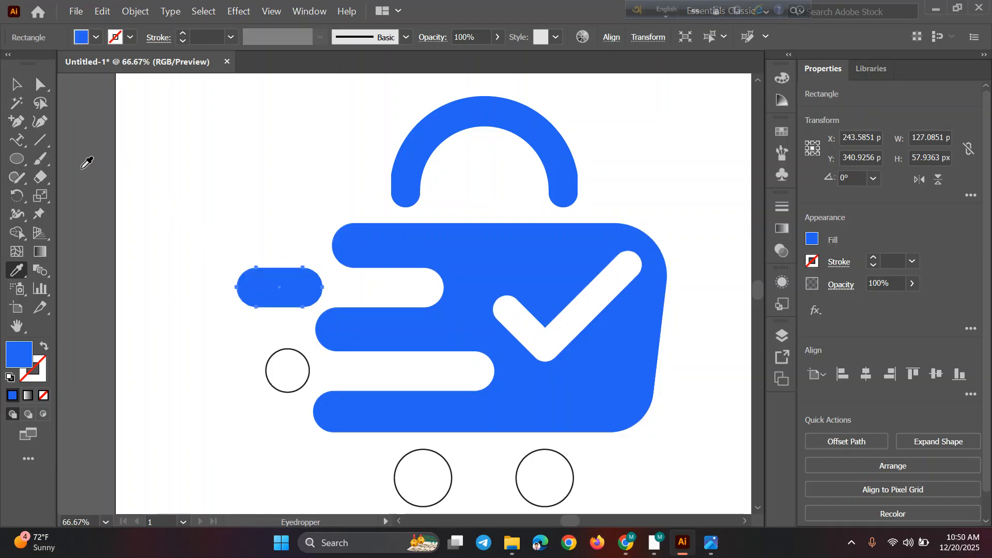
left_click(16, 84)
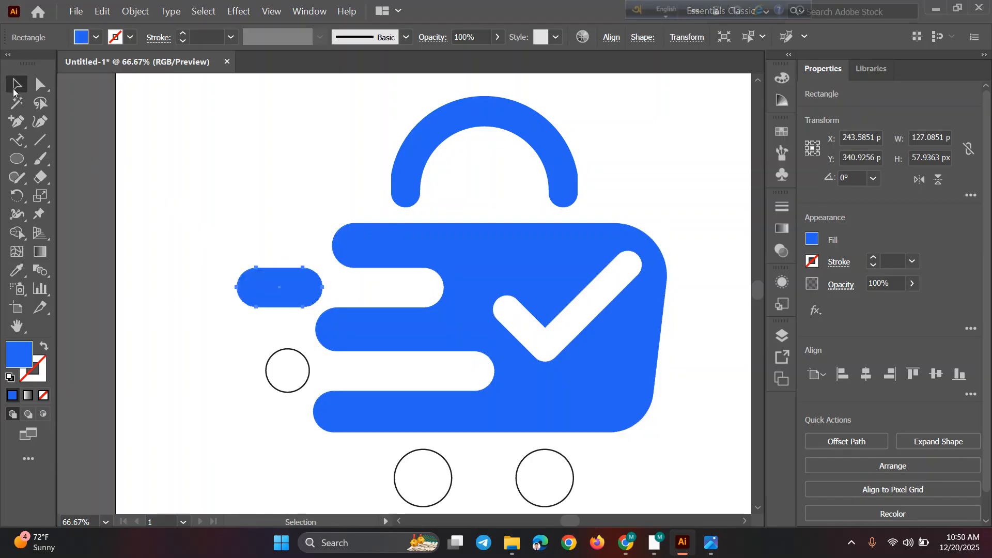
Select the small circle and both wheels together and give them the cart body's blue fill with the Eyedropper
left_click(287, 349)
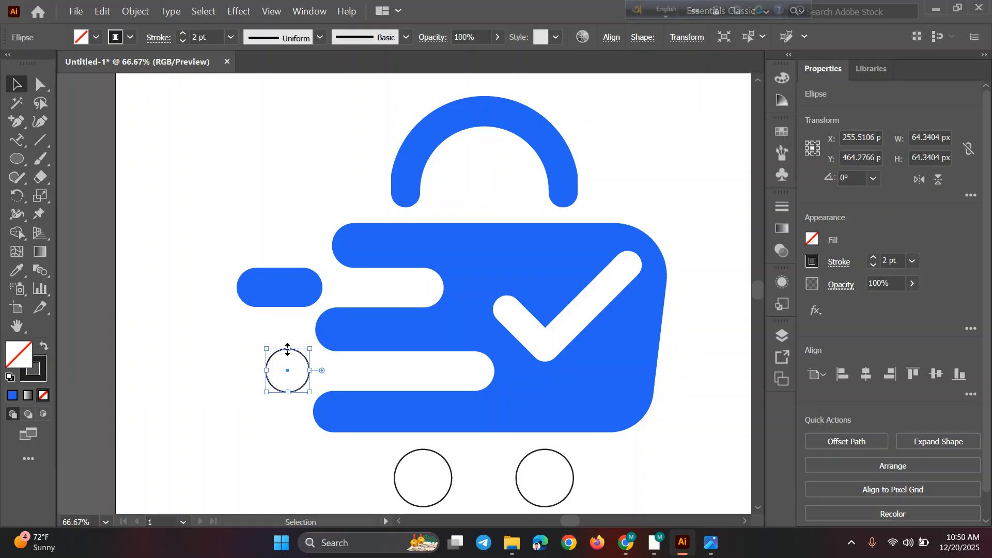
left_click(397, 472, "shift")
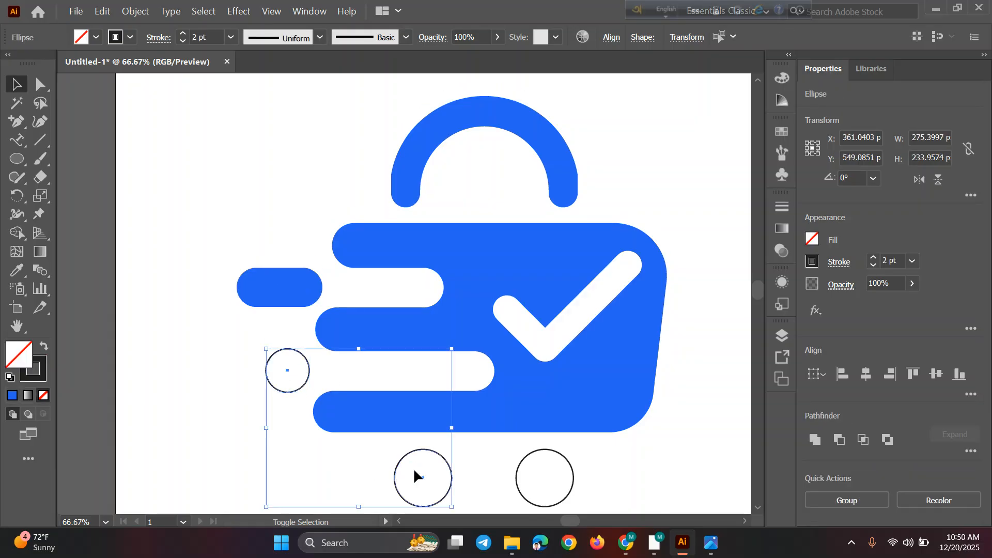
left_click(516, 484, "shift")
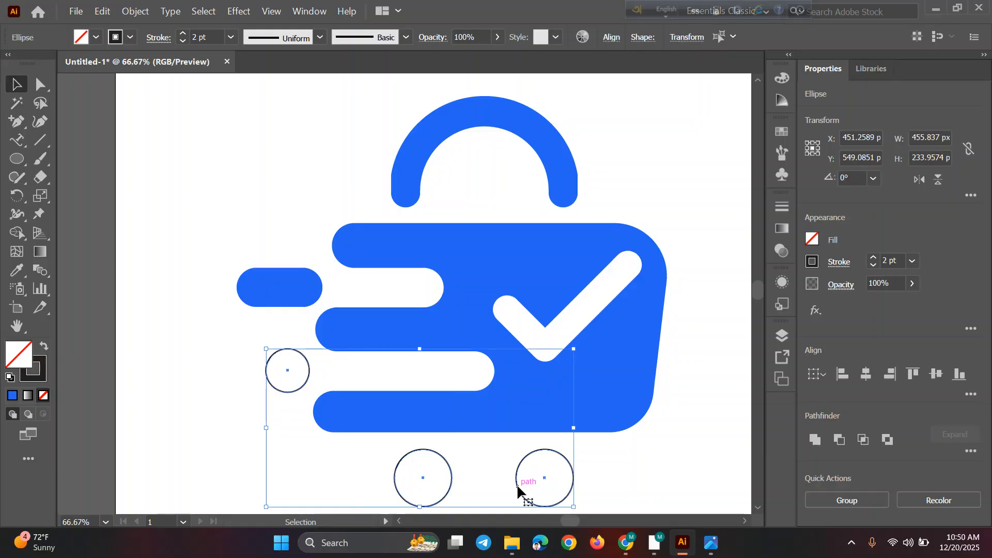
key("i")
left_click(489, 255)
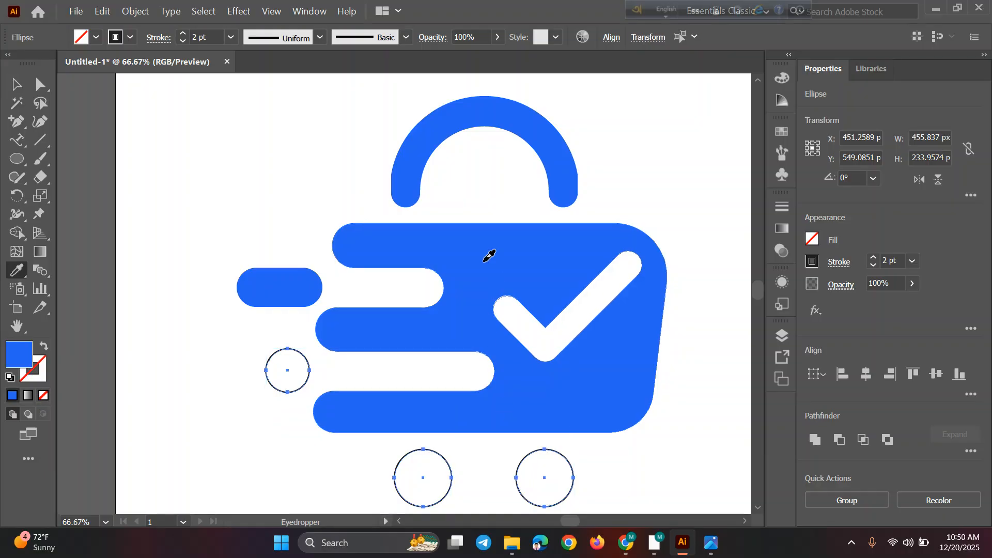
left_click(15, 84)
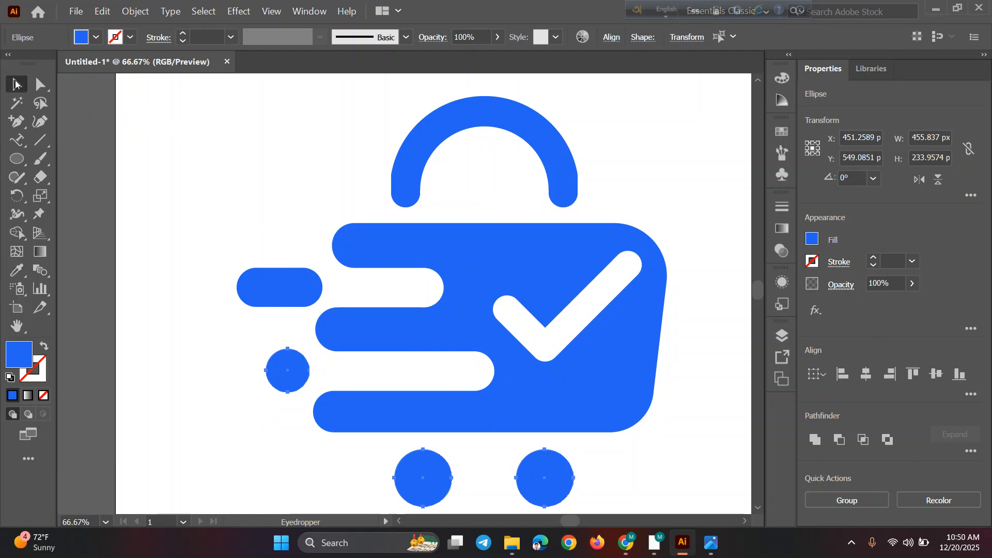
left_click(333, 169)
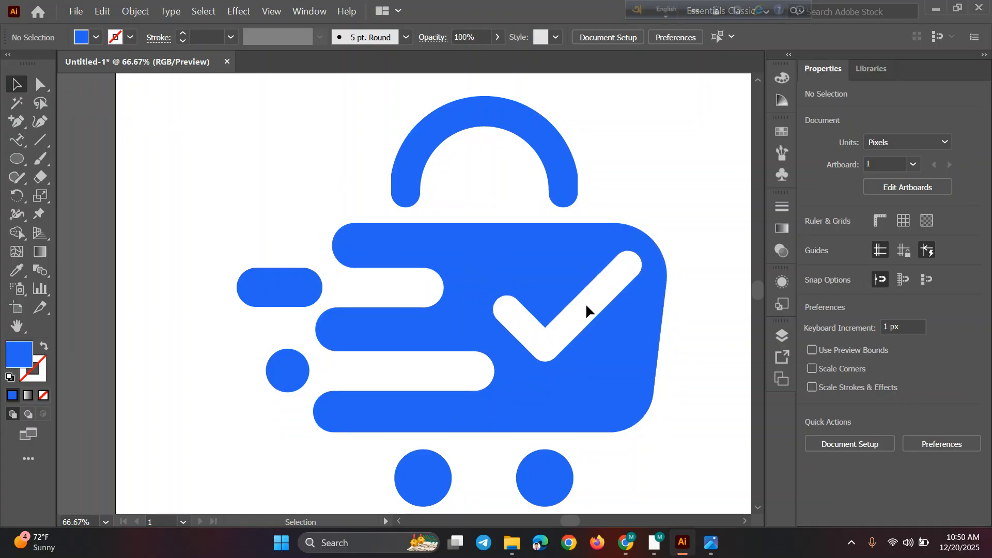
Save the document as the Adobe Illustrator file Untitled-1 in the Everast folder, using the Illustrator 2020 version
scroll(586, 307, "down", 3)
scroll(587, 307, "up", 2)
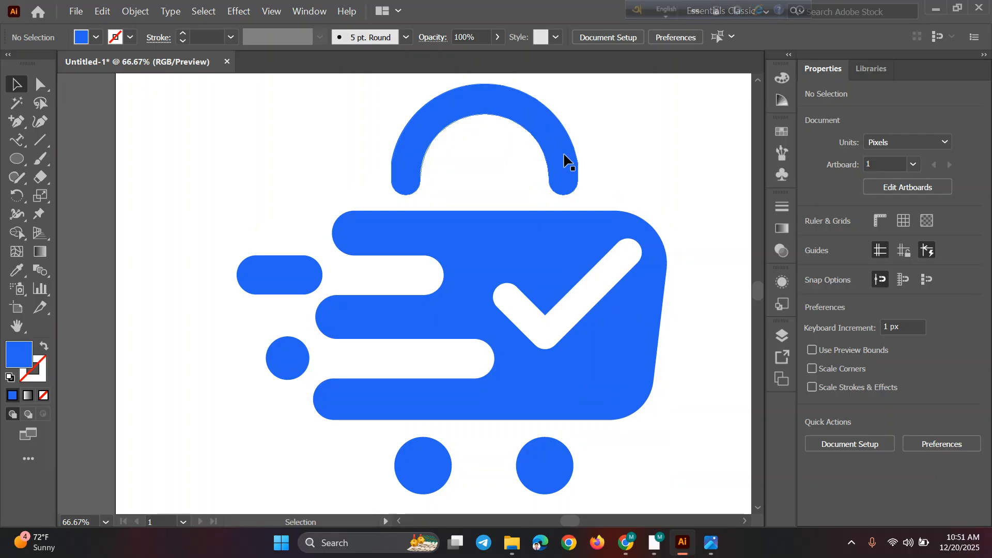
key("ctrl")
key("ctrl+s")
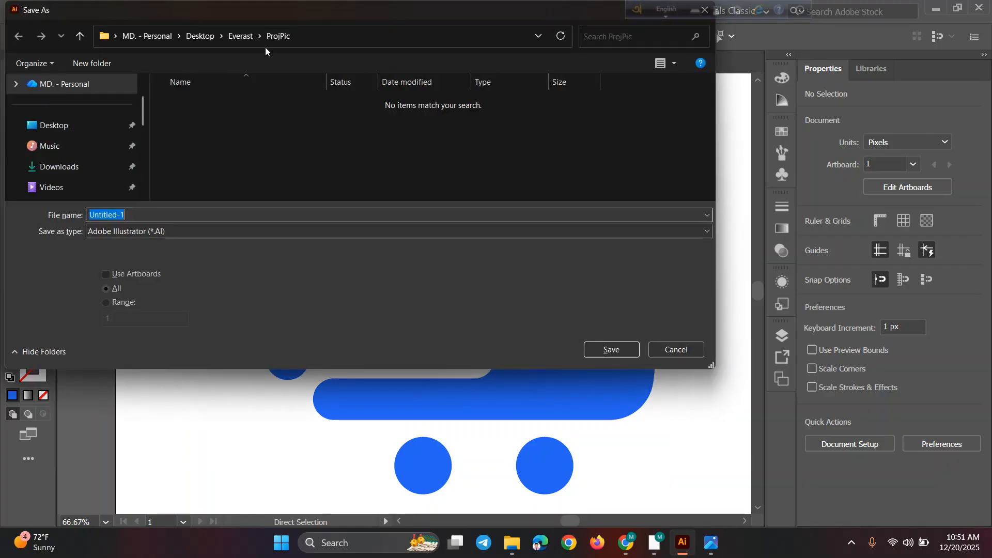
left_click(242, 36)
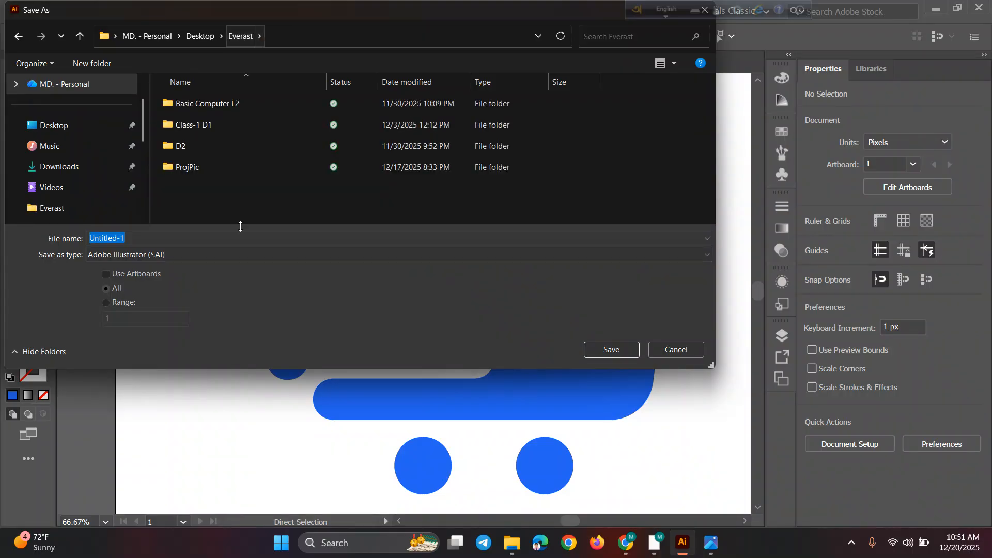
left_click(611, 350)
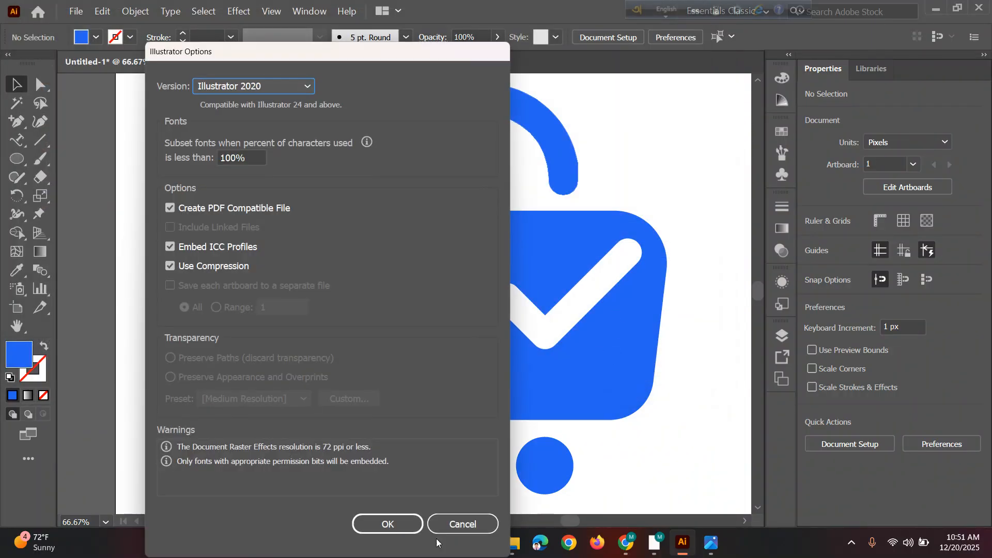
left_click(412, 526)
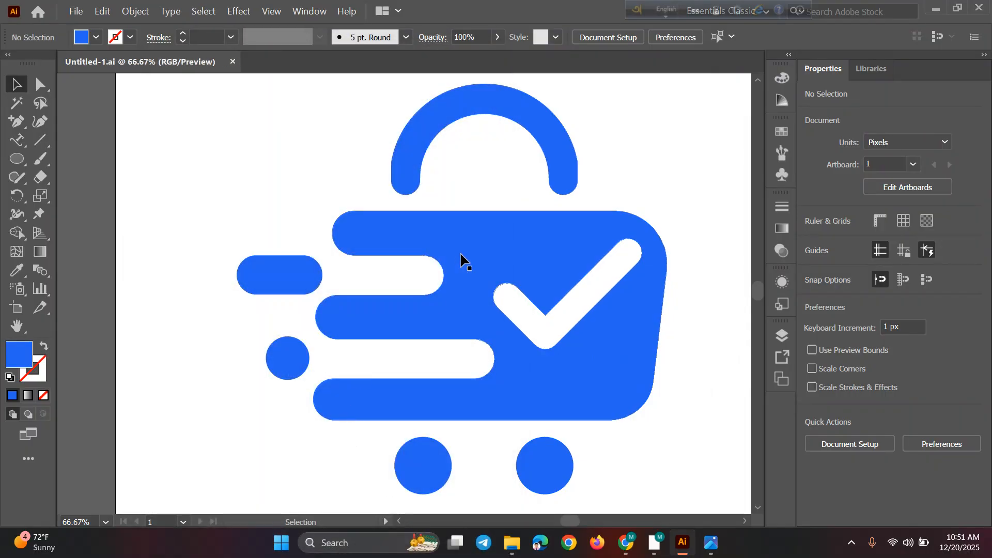
scroll(461, 261, "right", 3)
scroll(461, 261, "right", 2)
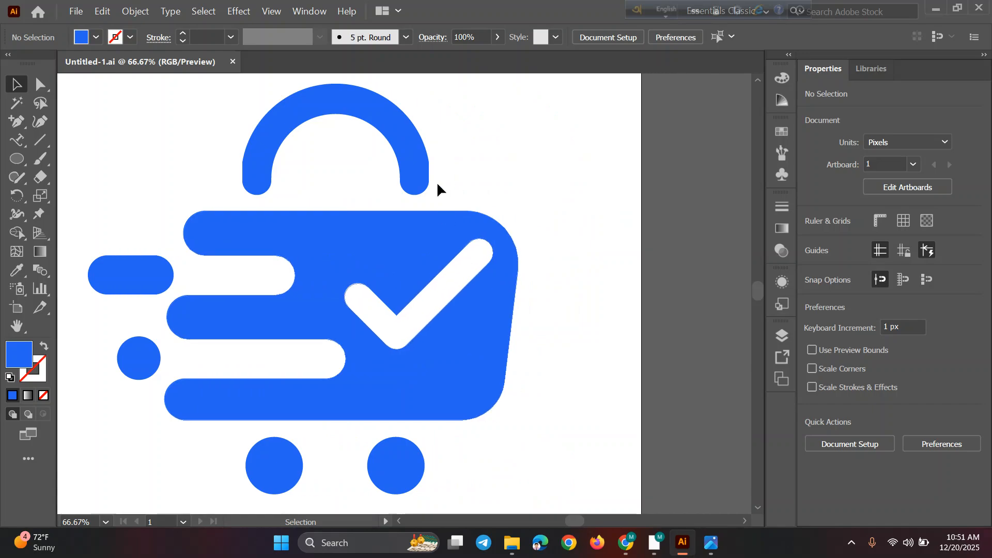
left_click(419, 164)
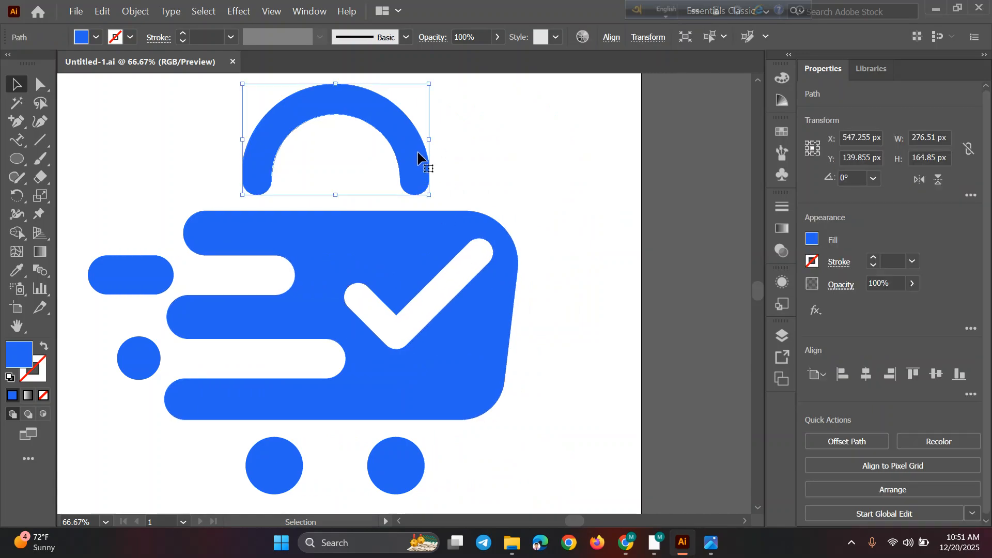
left_click_drag(417, 154, 555, 156)
key("ctrl+z")
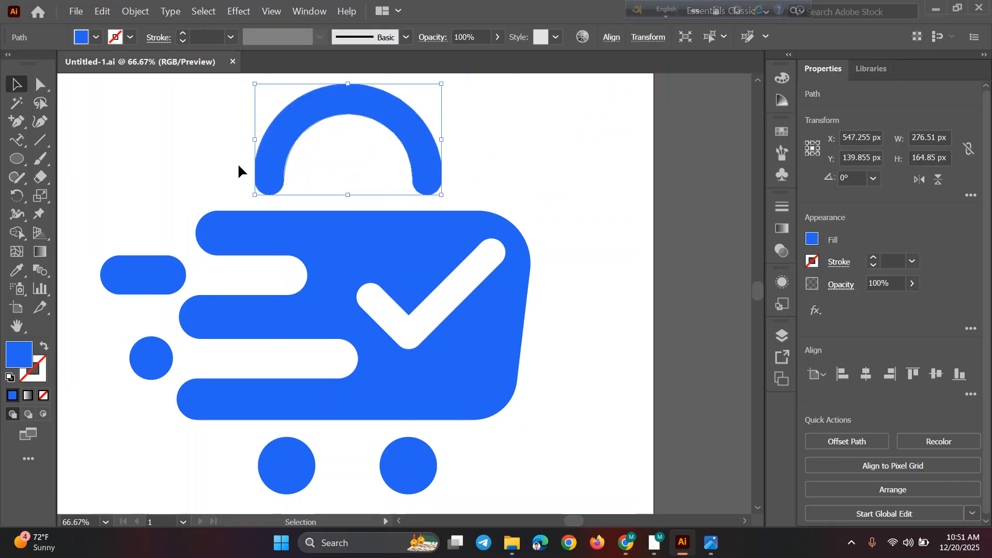
Draw a horizontal line about 224 px long to the right of the handle with the Line Segment tool
scroll(239, 170, "up", 3)
scroll(238, 166, "down", 1)
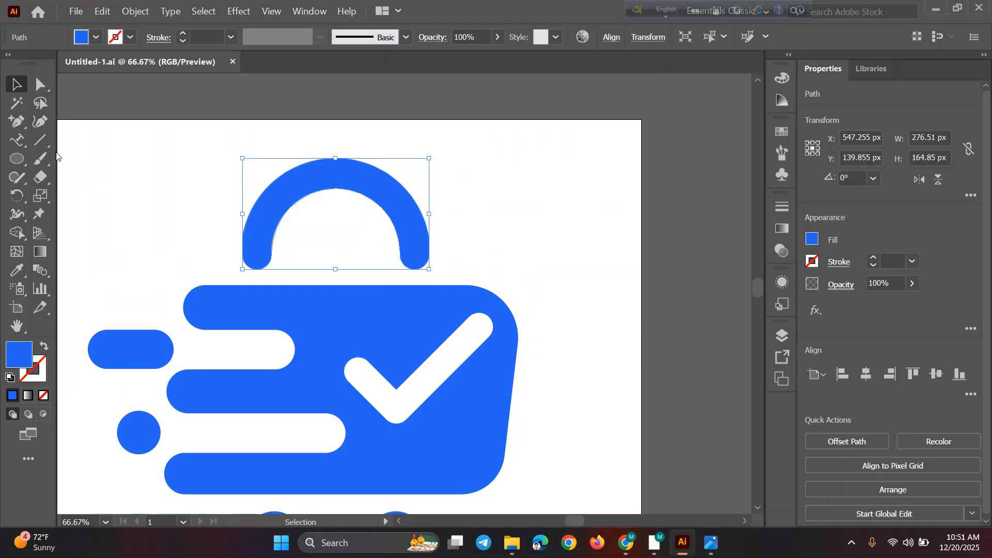
left_click(41, 140)
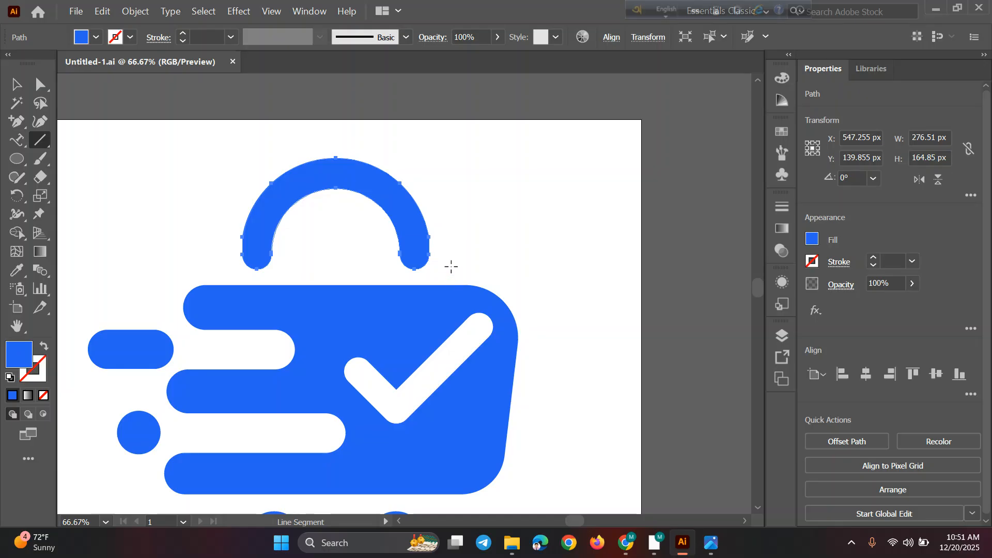
left_click(451, 266)
left_click(541, 327)
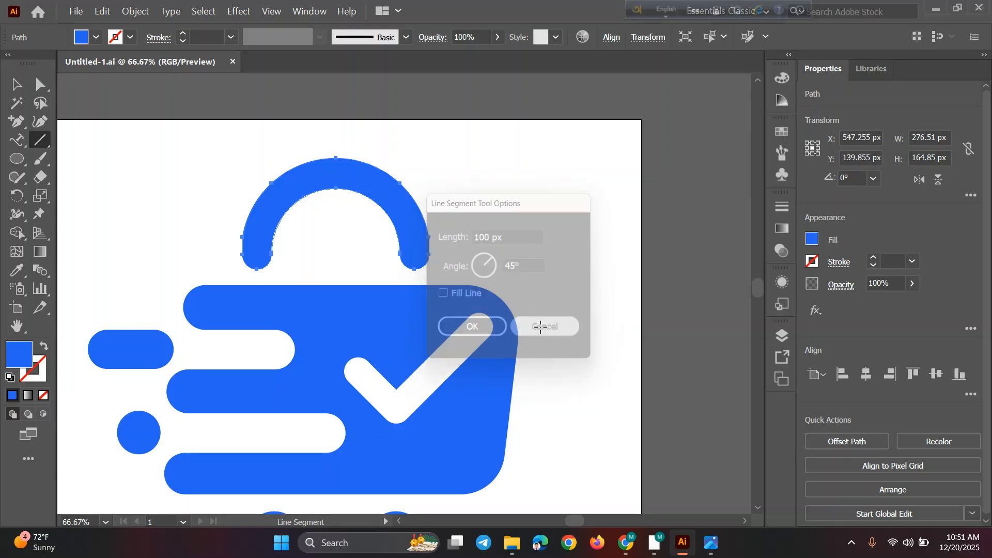
left_click_drag(467, 253, 617, 257)
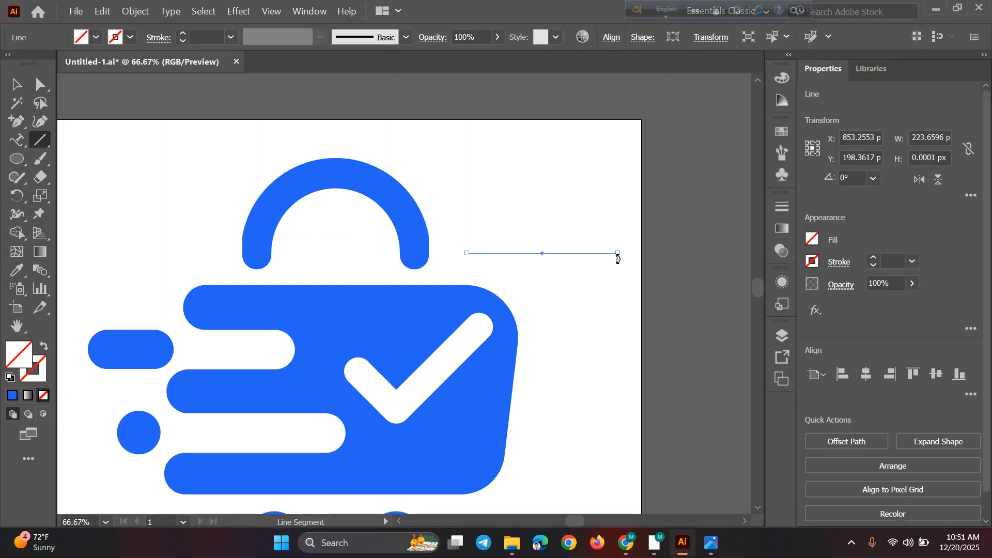
Give the new line a 10 pt stroke, and apply the 15 pt. Round brush to it
left_click(232, 36)
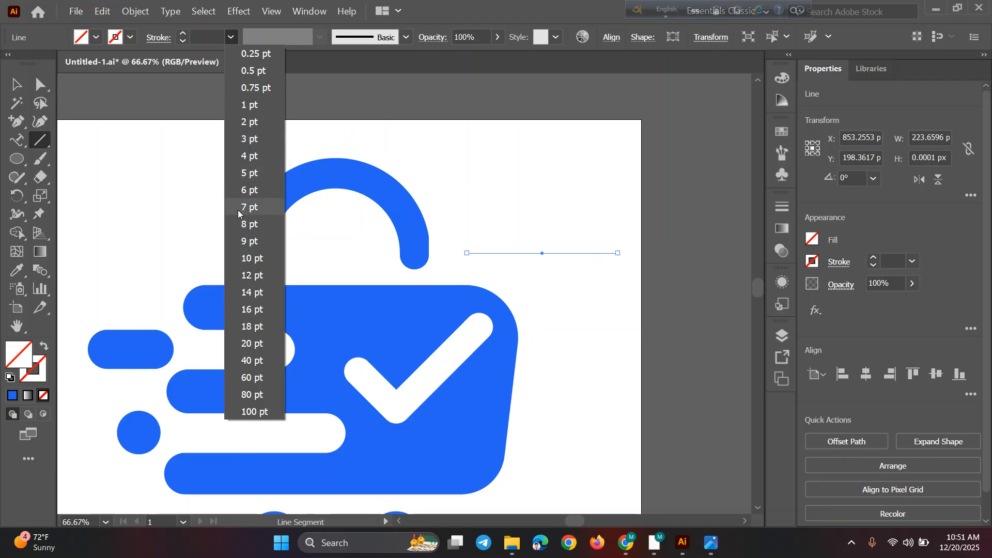
left_click(250, 259)
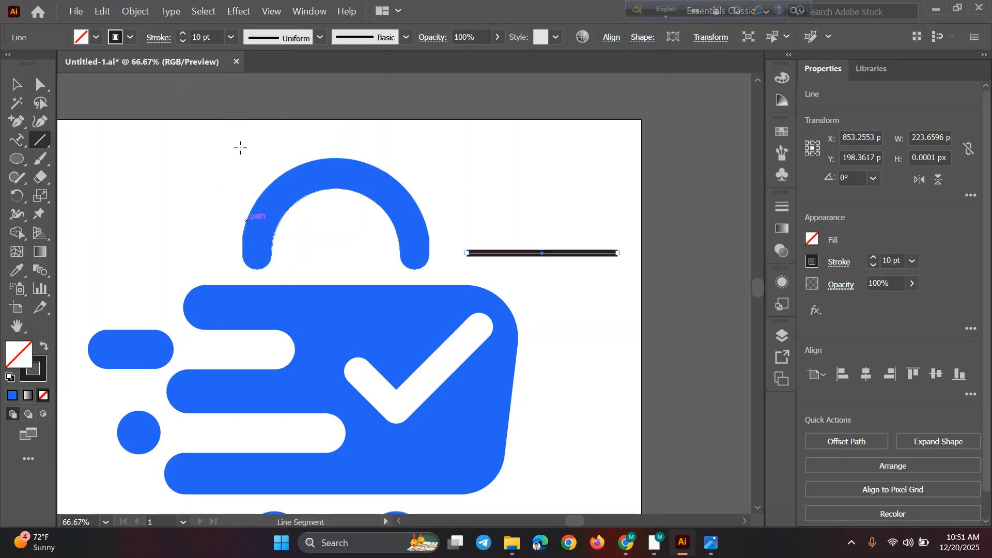
left_click(403, 40)
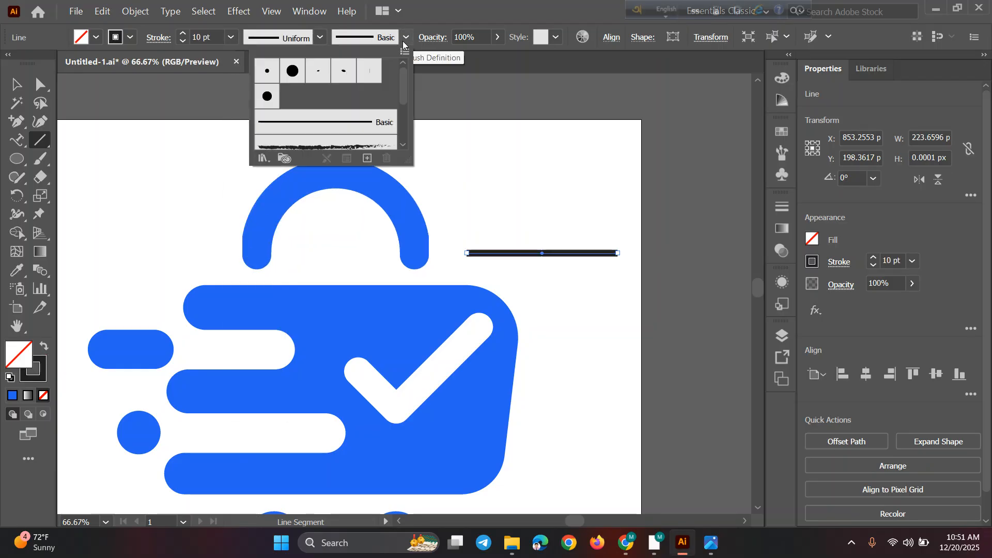
left_click(294, 72)
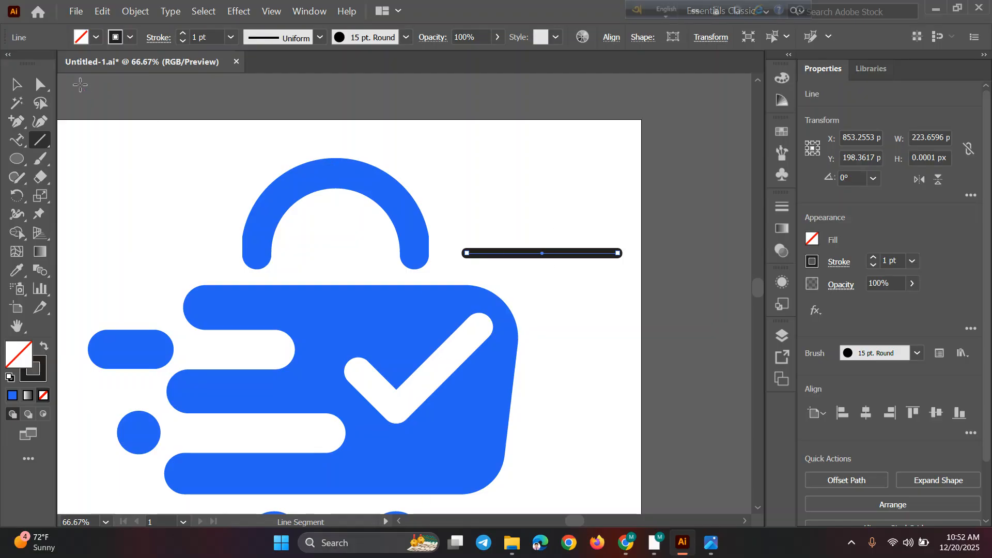
Try a horizontal Arc warp on the line with the bend raised to 100%
left_click(16, 84)
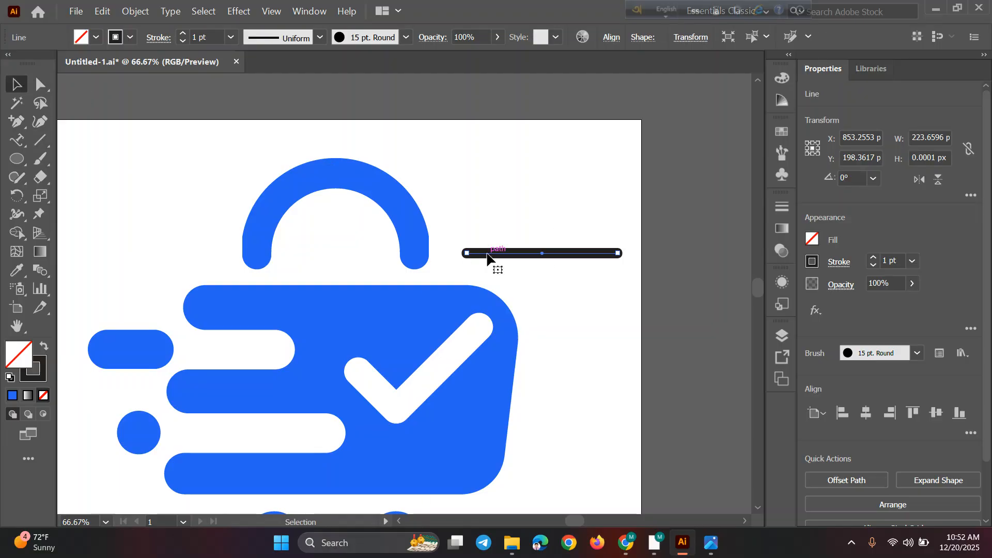
left_click(249, 14)
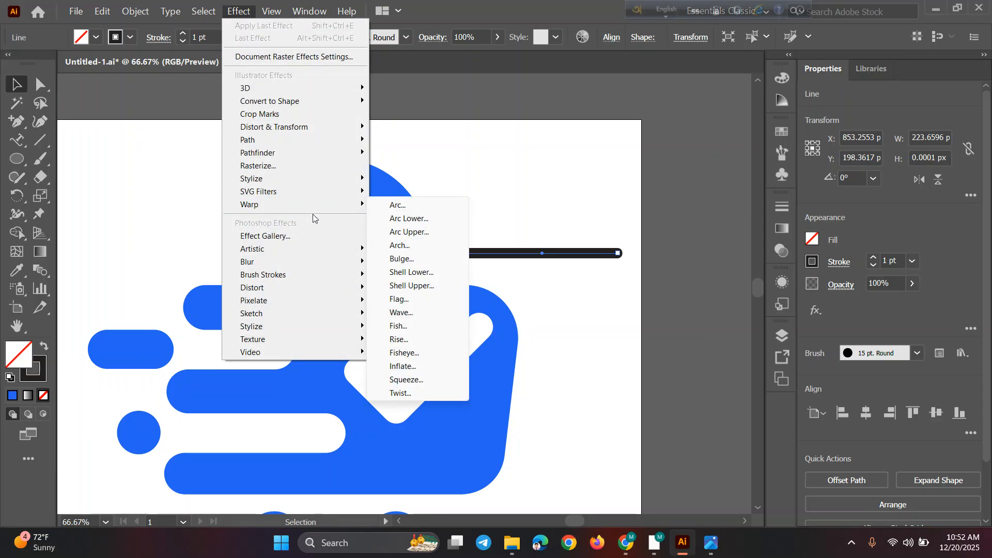
mouse_move(351, 205)
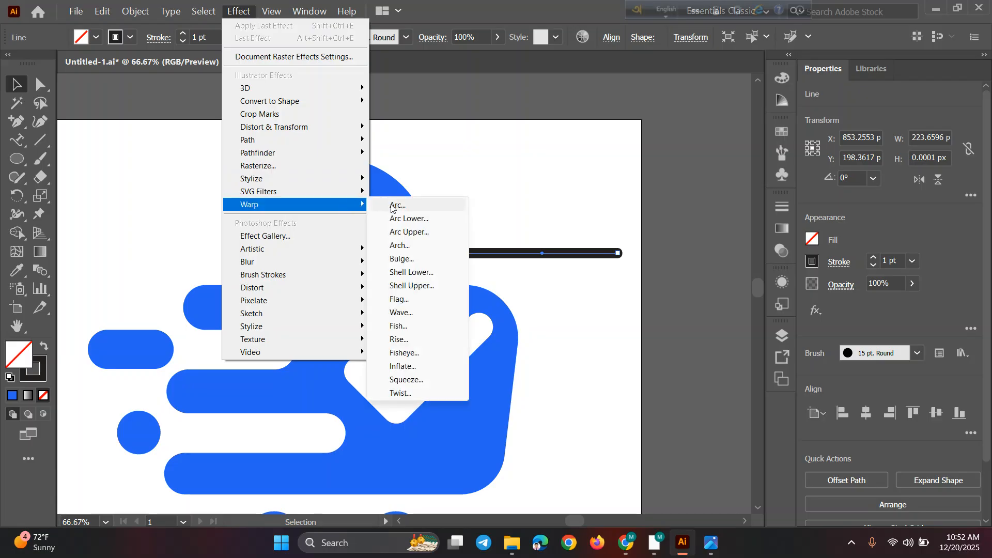
left_click(397, 205)
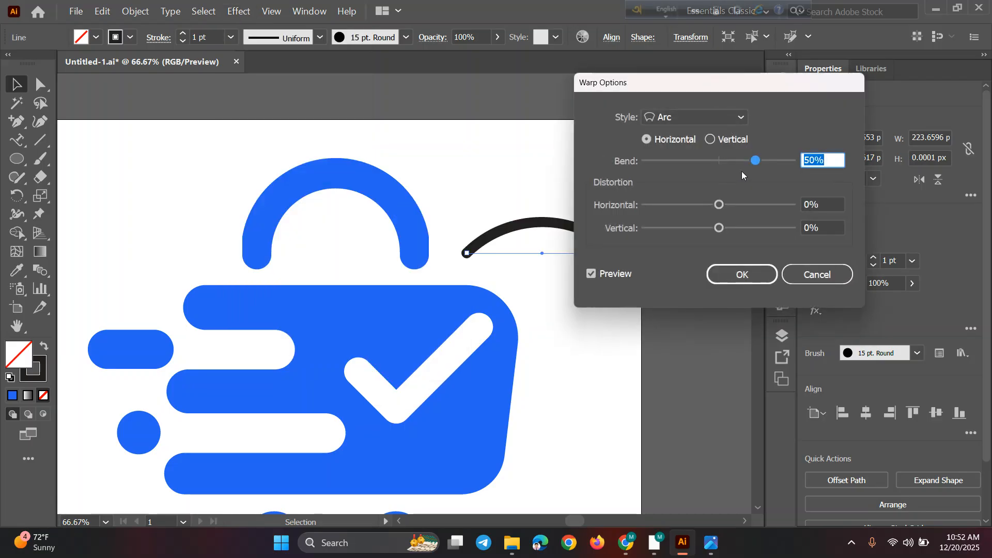
scroll(826, 163, "up", 15)
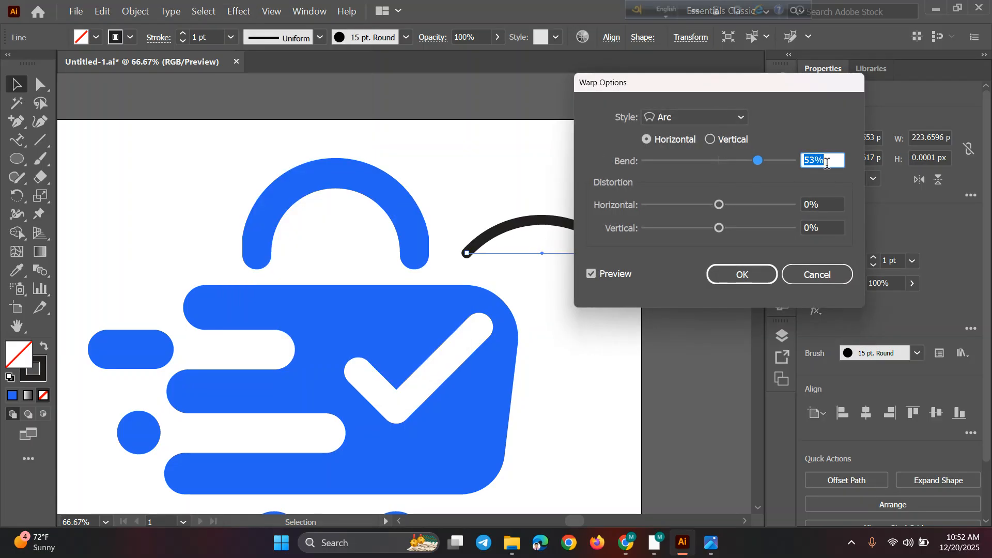
scroll(827, 163, "up", 20)
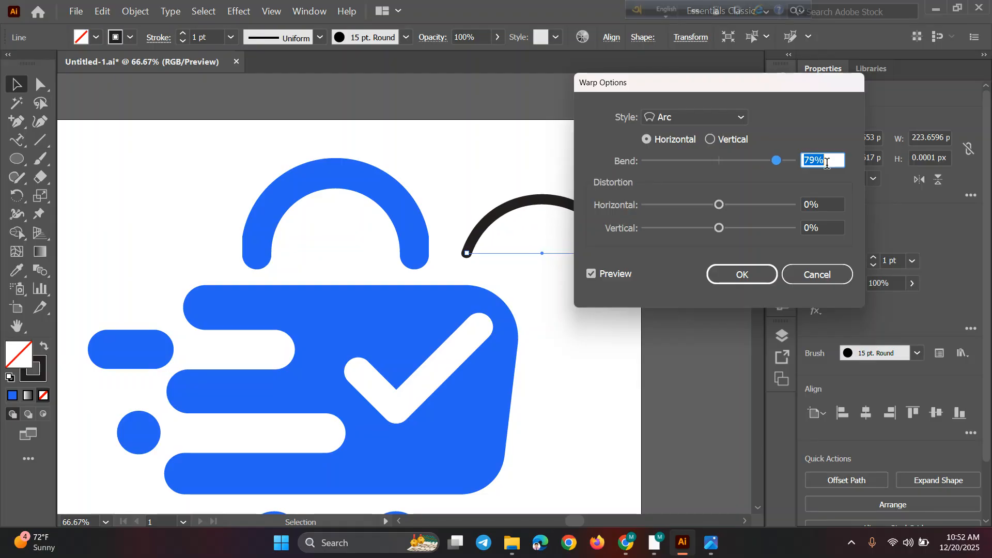
left_click(768, 272)
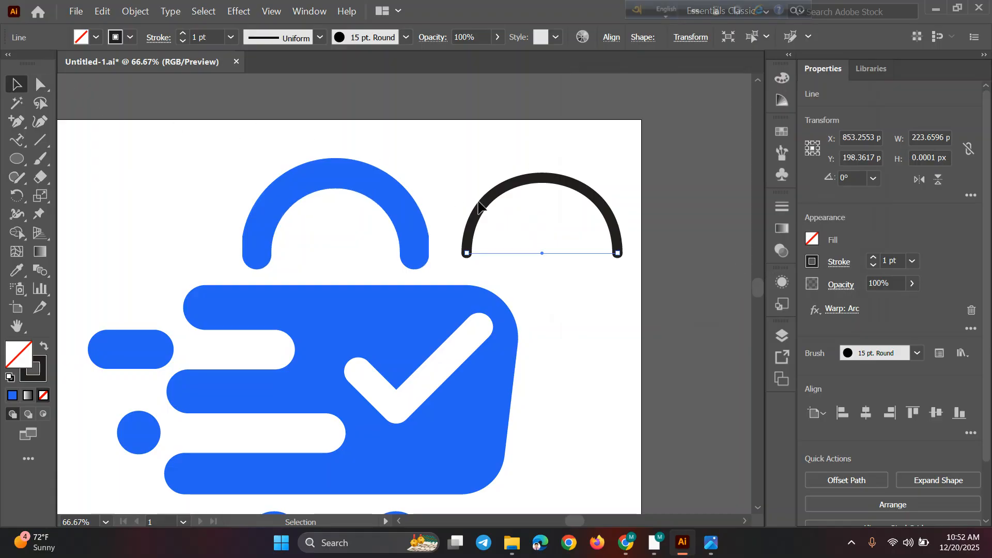
Try the arched line over the blue handle, and undo both the move and the Arc warp
left_click_drag(483, 205, 273, 216)
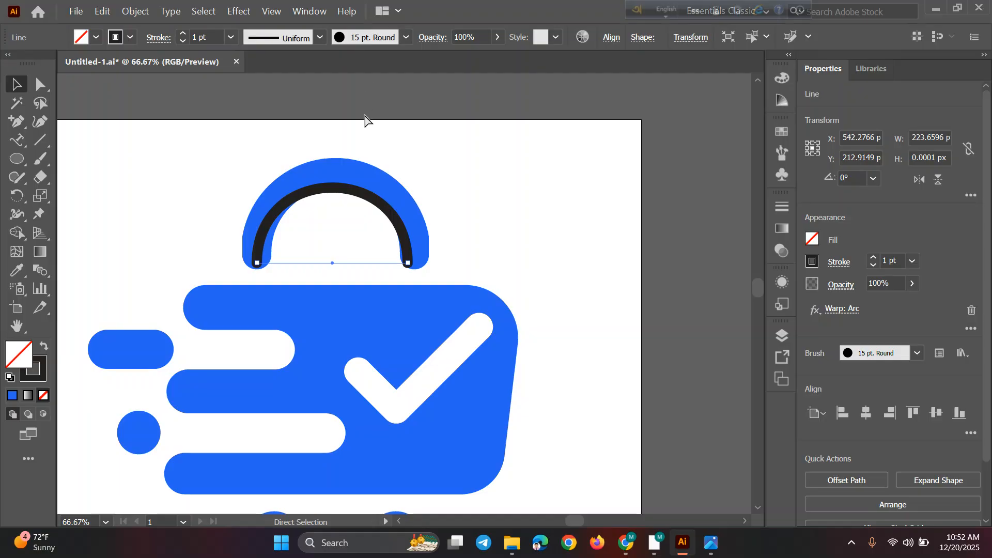
key("ctrl+z")
key("ctrl+z")
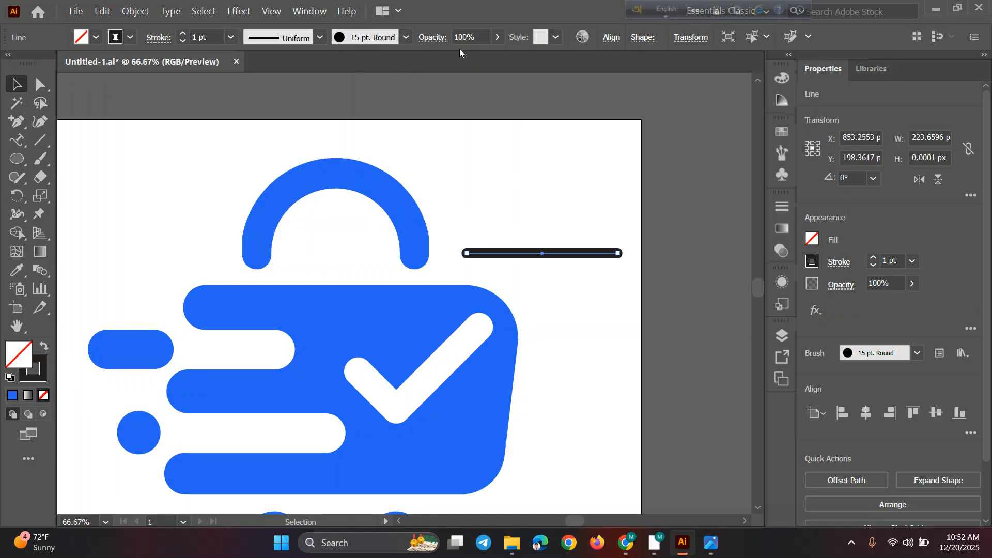
Move the straight black line between the lower ends of the handle, centred on it
left_click_drag(518, 256, 313, 261)
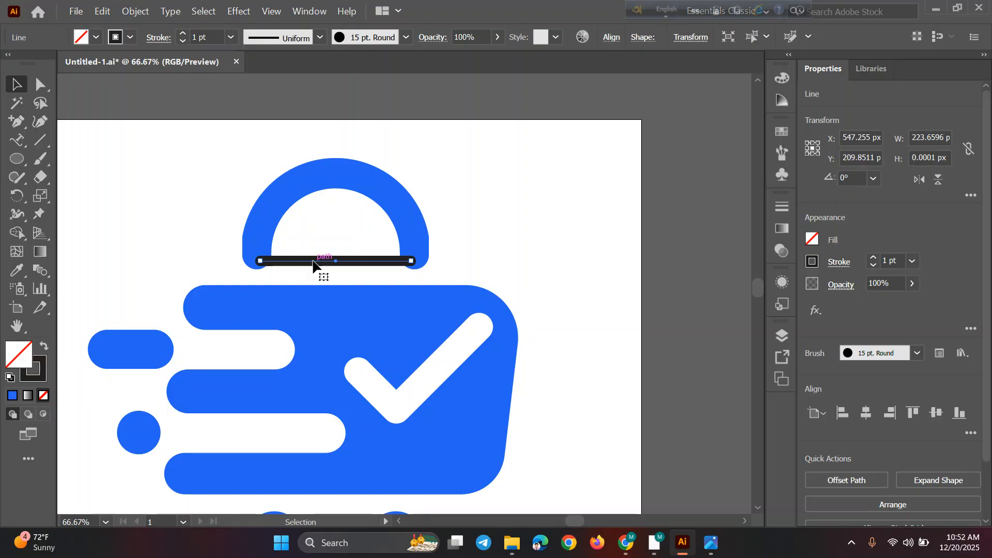
left_click(239, 11)
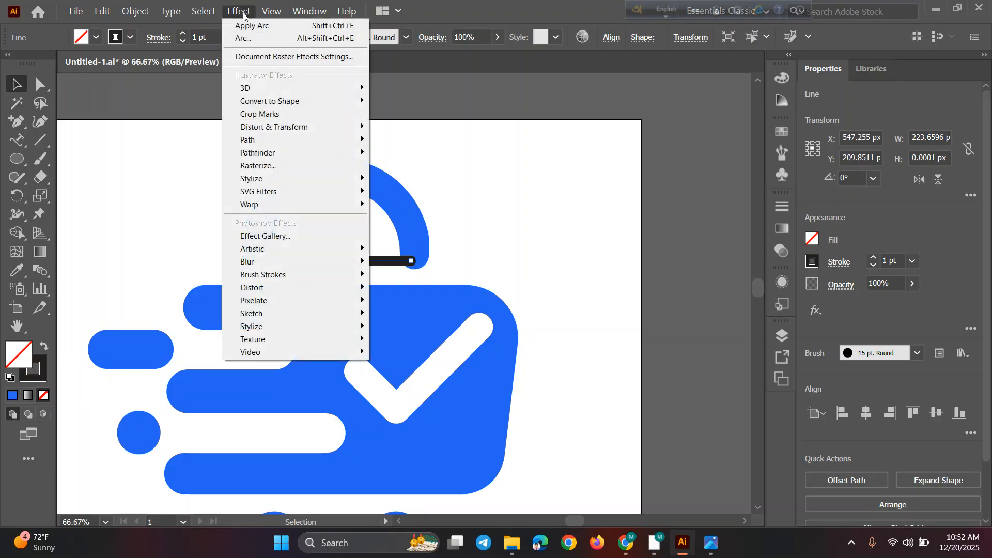
left_click(259, 39)
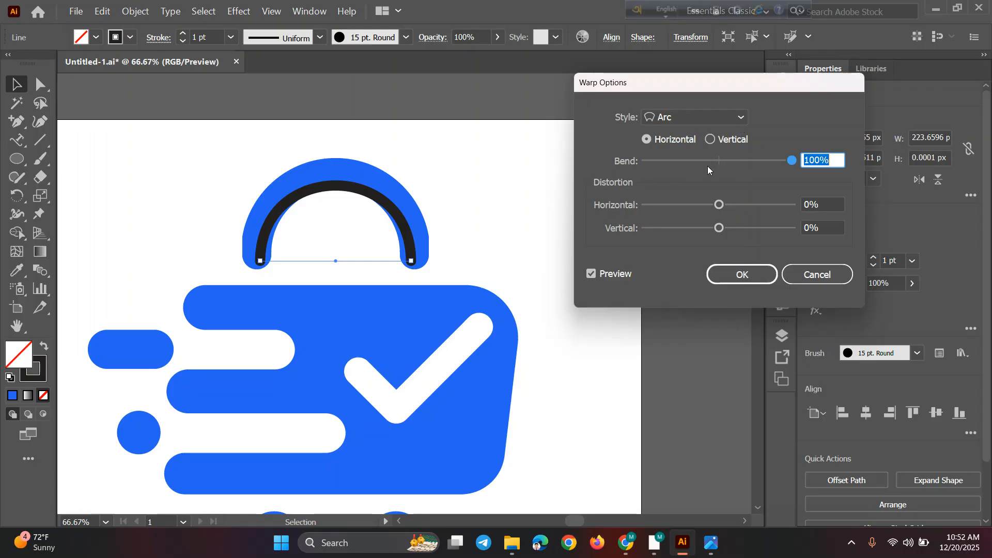
left_click(810, 279)
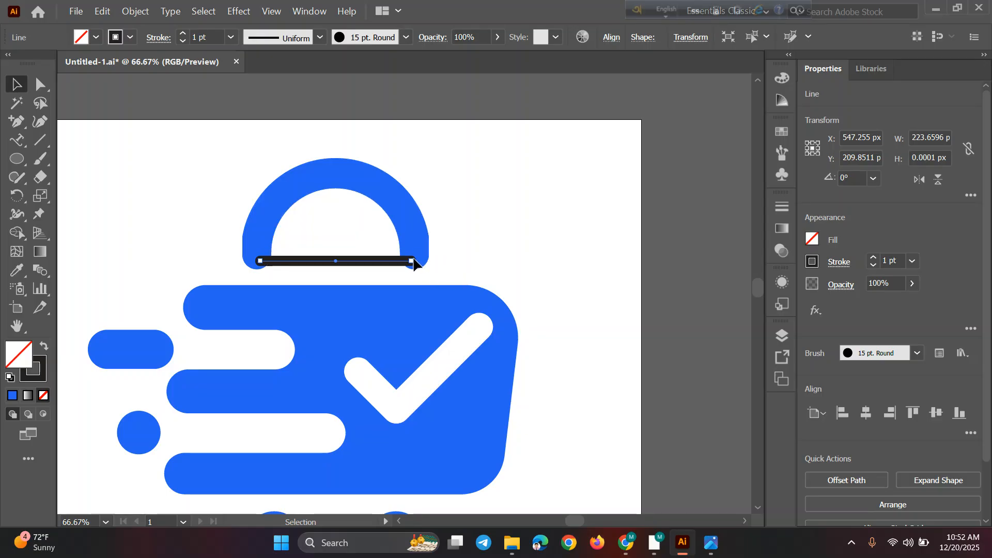
Lengthen the black line to about 271 px and shift it to span the outer ends of the bag handle
left_click_drag(412, 265, 447, 262)
key("Left")
key("Left")
key("Left")
key("Left")
key("Left")
key("Left")
key("Left")
key("Left")
key("Left")
key("Left")
key("Left")
key("Left")
key("Left")
key("Left")
key("Left")
key("Left")
key("Left")
key("Left")
key("Left")
key("Left")
left_click_drag(430, 261, 425, 261)
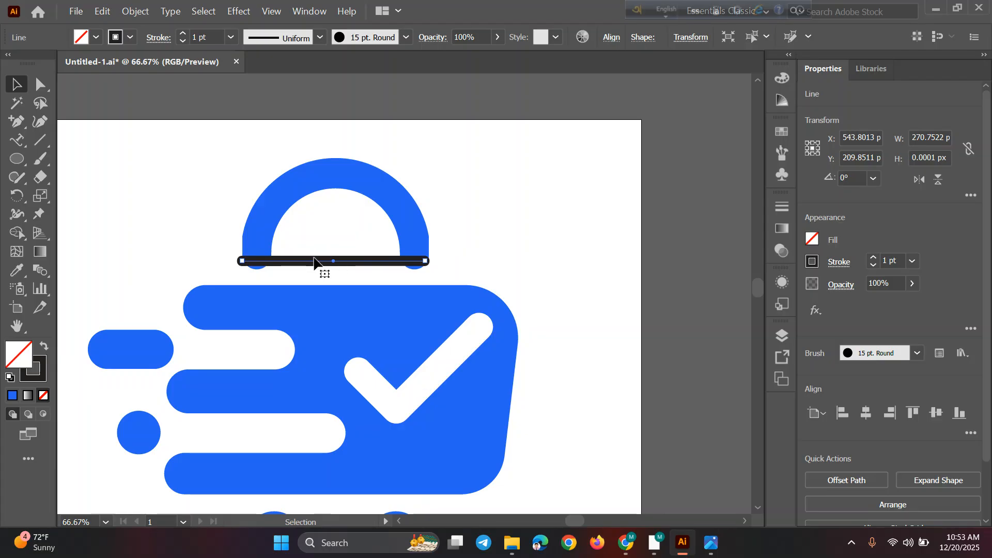
key("Right")
key("Right")
key("Right")
left_click_drag(428, 261, 428, 262)
Apply a horizontal Arc warp with 100% bend to the line and set its stroke weight to 3 pt
left_click(238, 11)
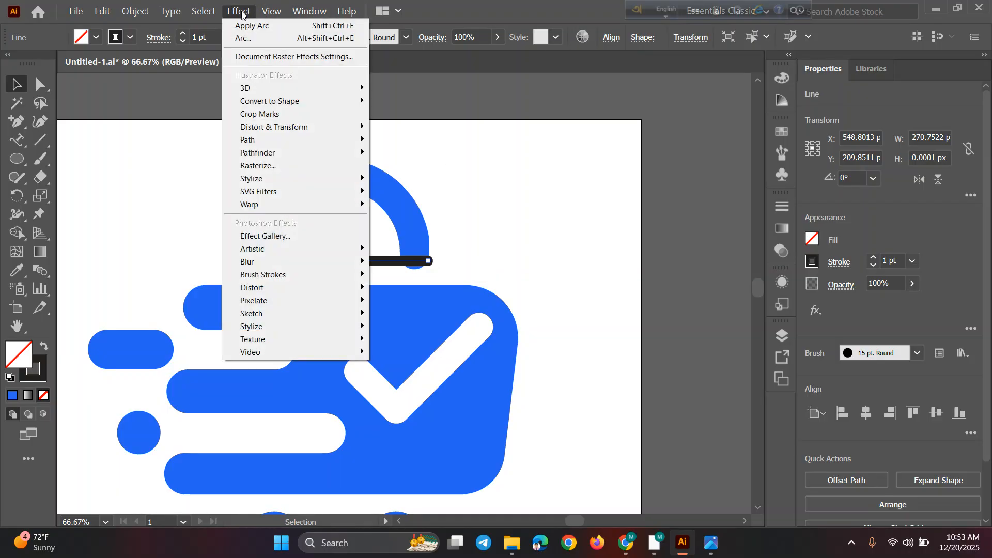
left_click(272, 39)
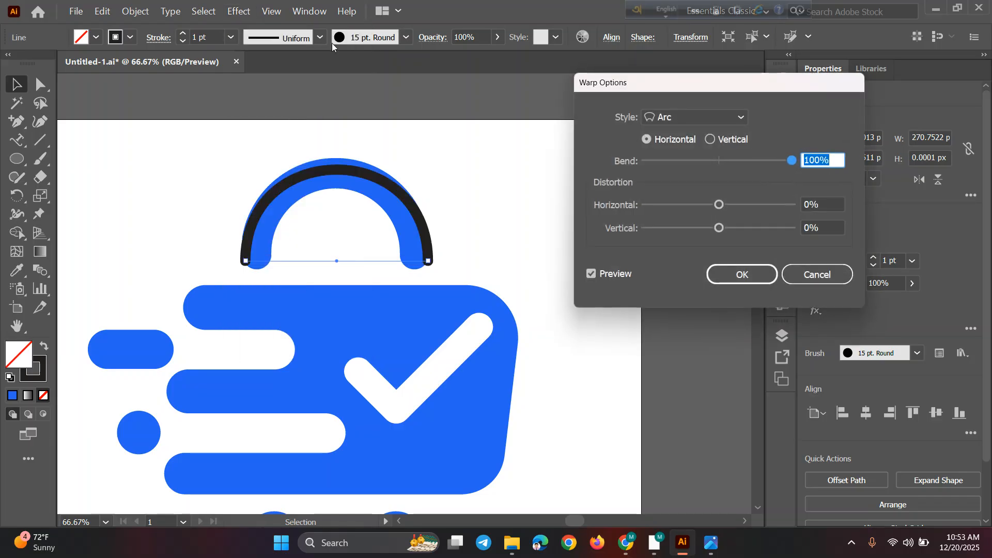
left_click(738, 279)
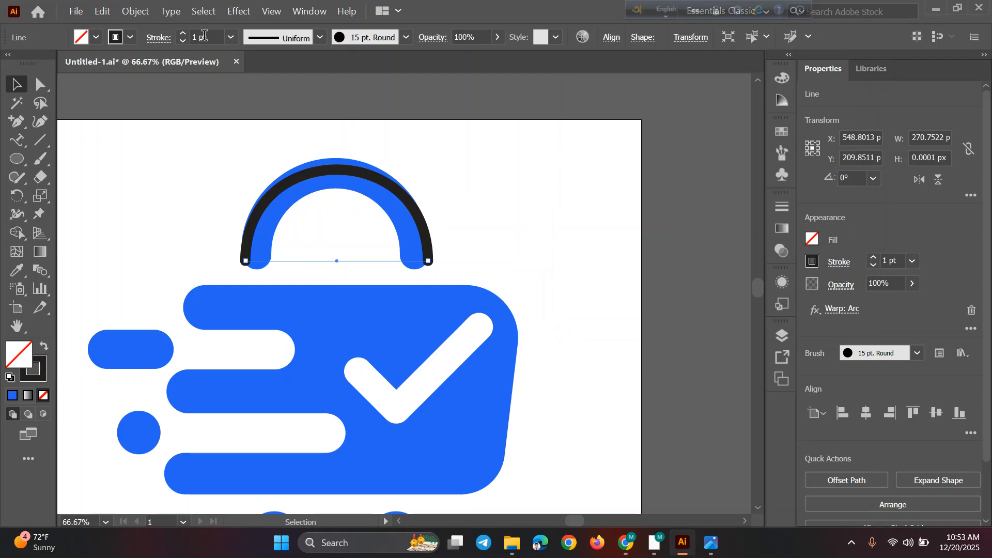
left_click(183, 35)
left_click(183, 35)
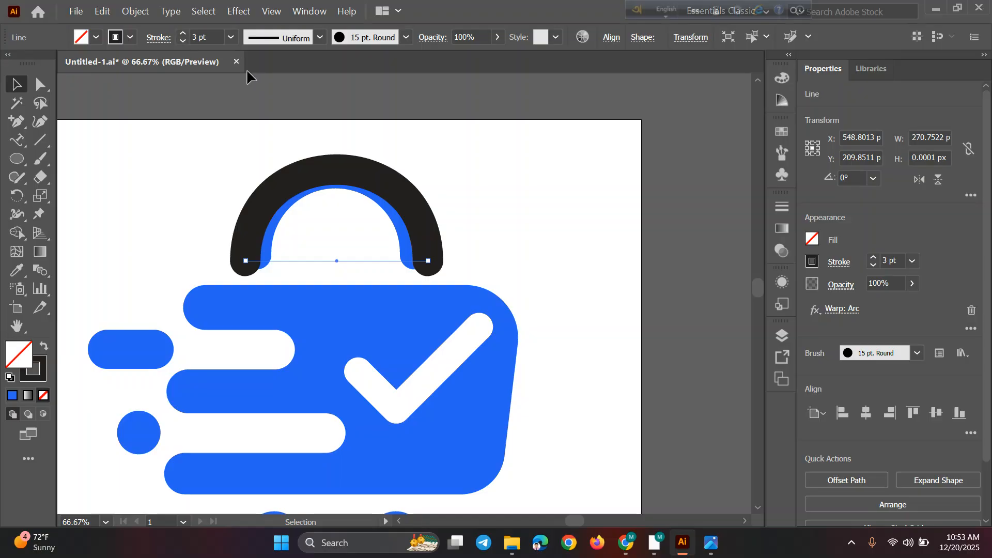
Shift the black arc over the blue handle, shorten its line to about 265 px wide, and expand its appearance
left_click_drag(326, 182, 331, 182)
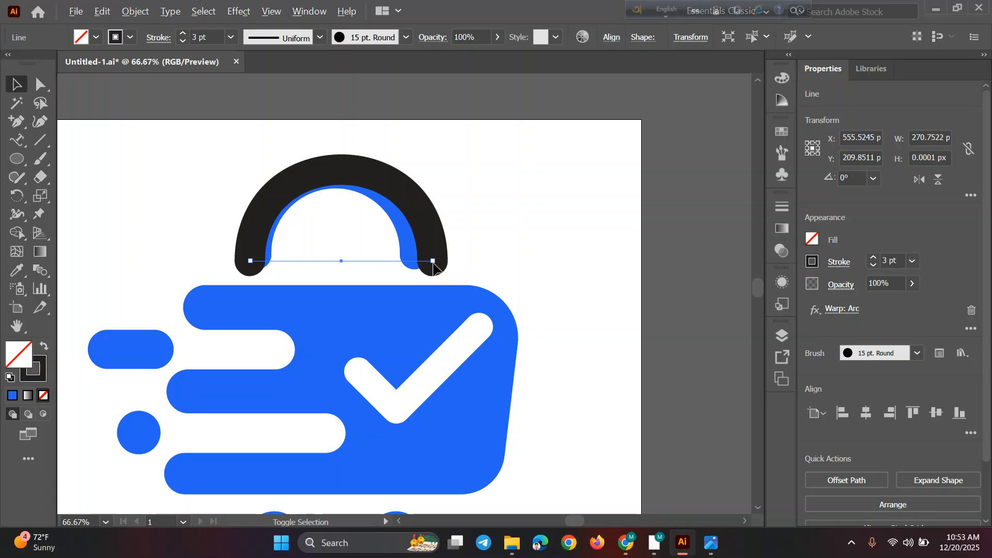
left_click_drag(433, 263, 430, 264)
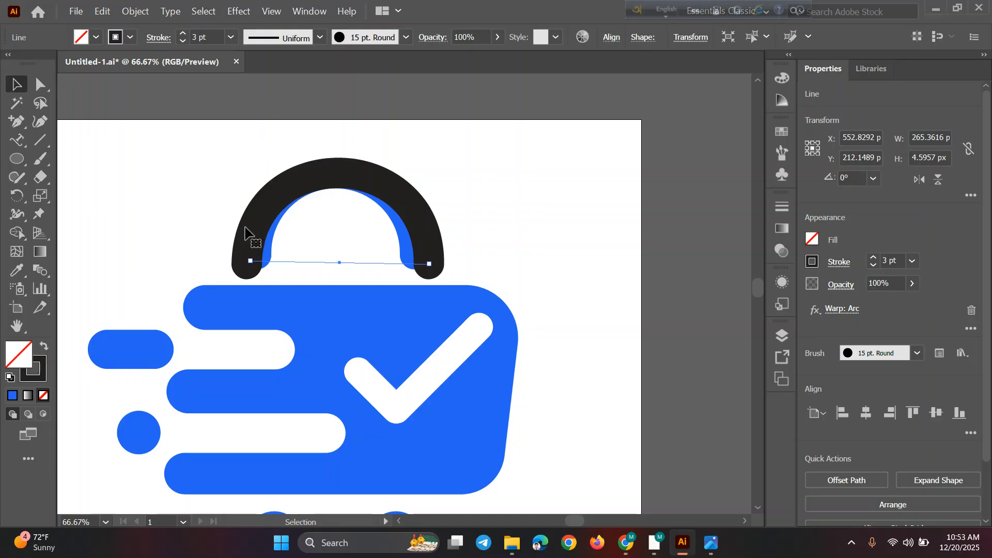
left_click(132, 16)
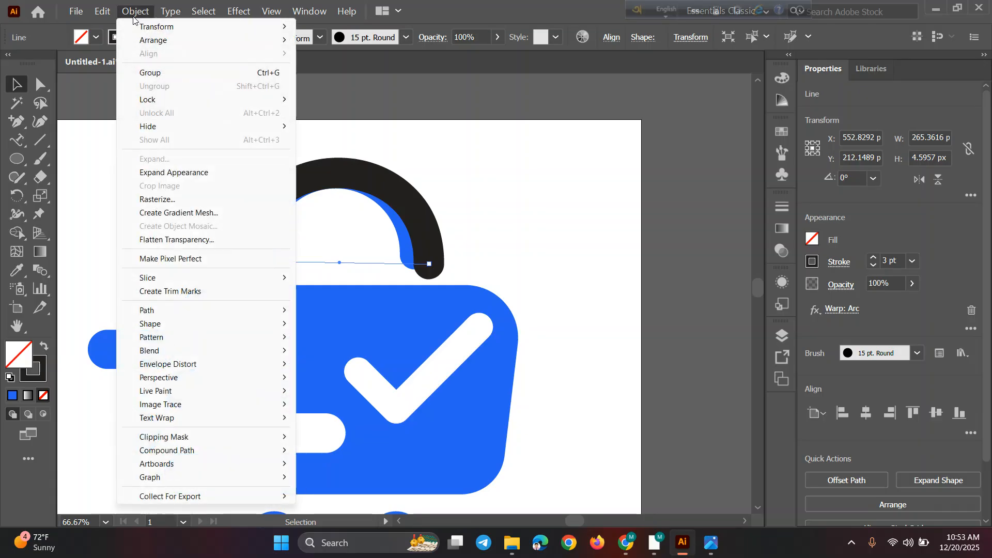
left_click(178, 175)
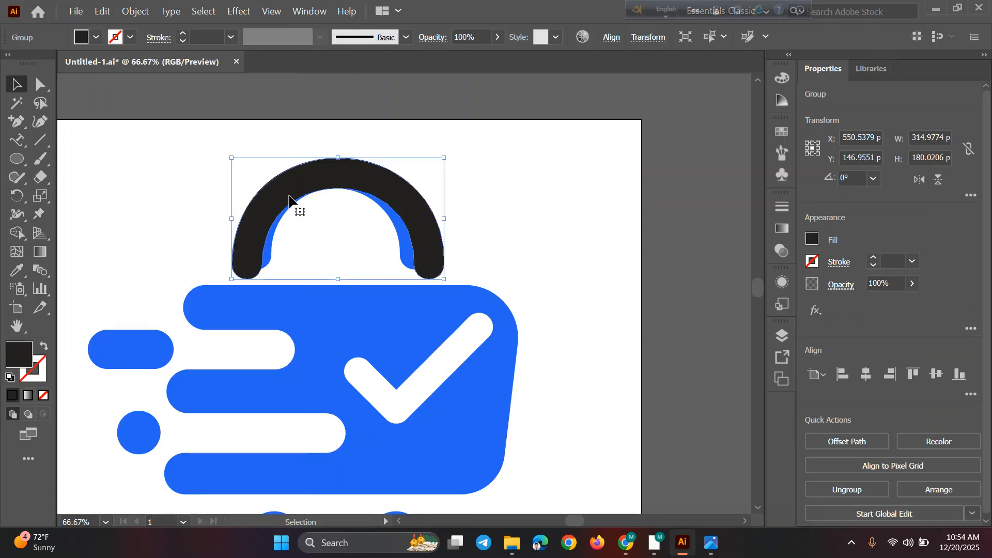
Move the expanded arc aside from the old handle and fill it with the old handle's blue using the Eyedropper
left_click_drag(307, 191, 451, 200)
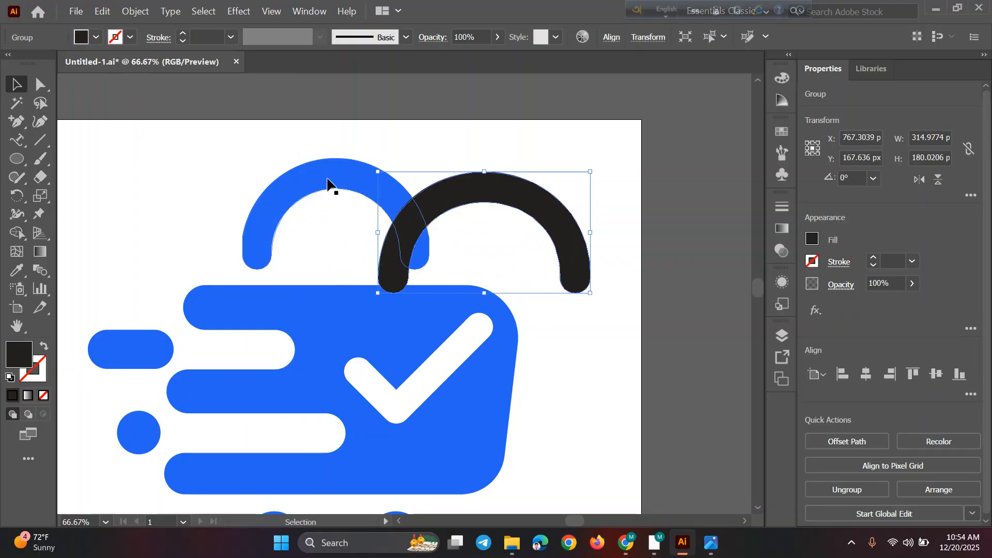
left_click(135, 11)
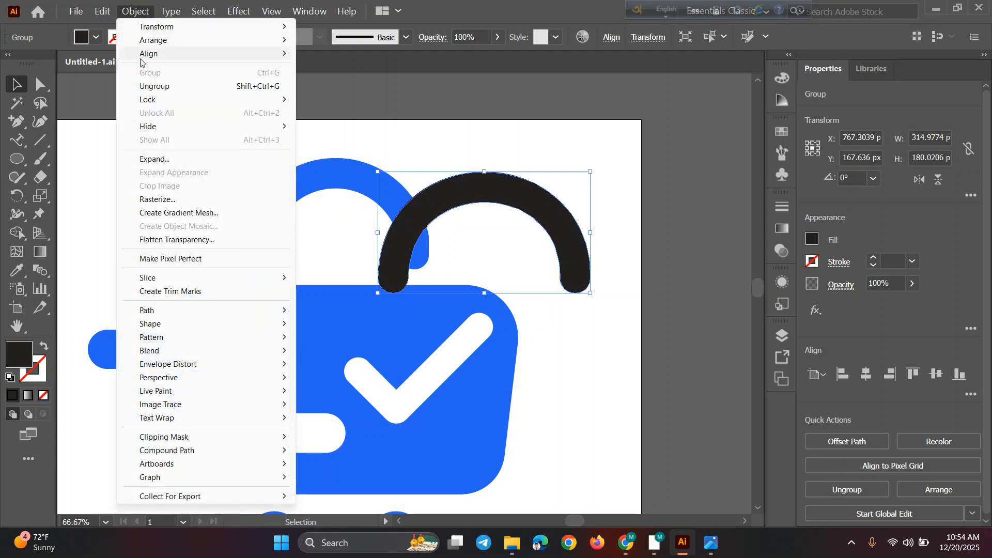
key("Escape")
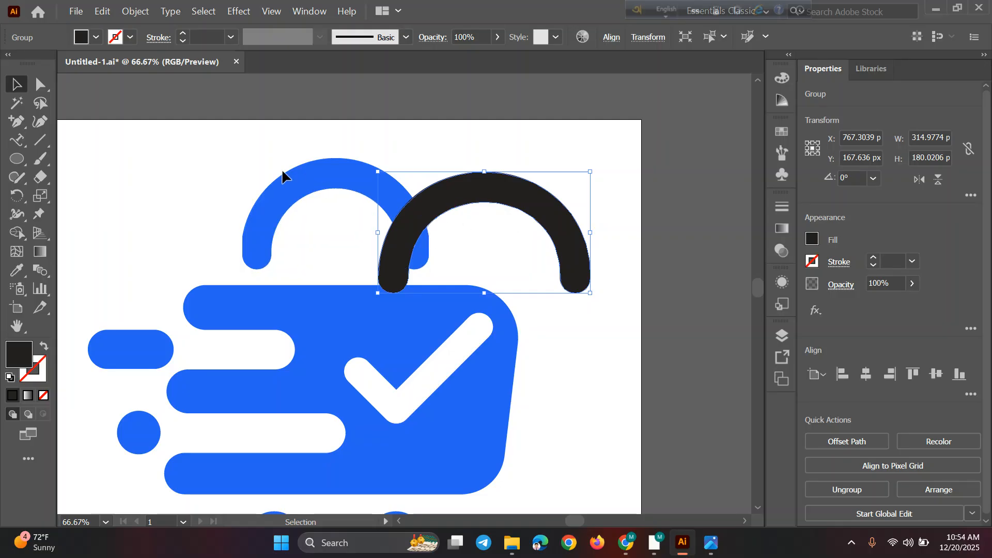
key("i")
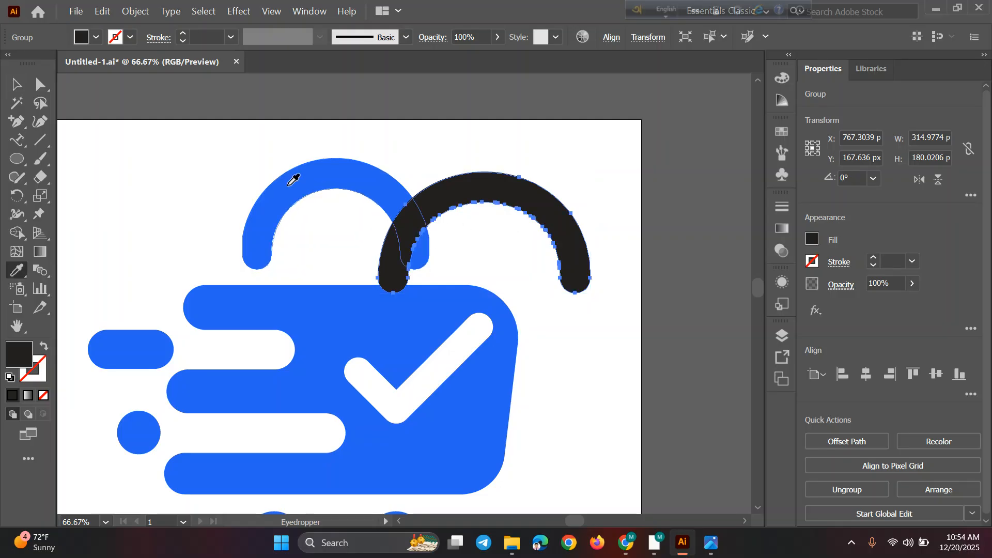
left_click(295, 188)
left_click(16, 84)
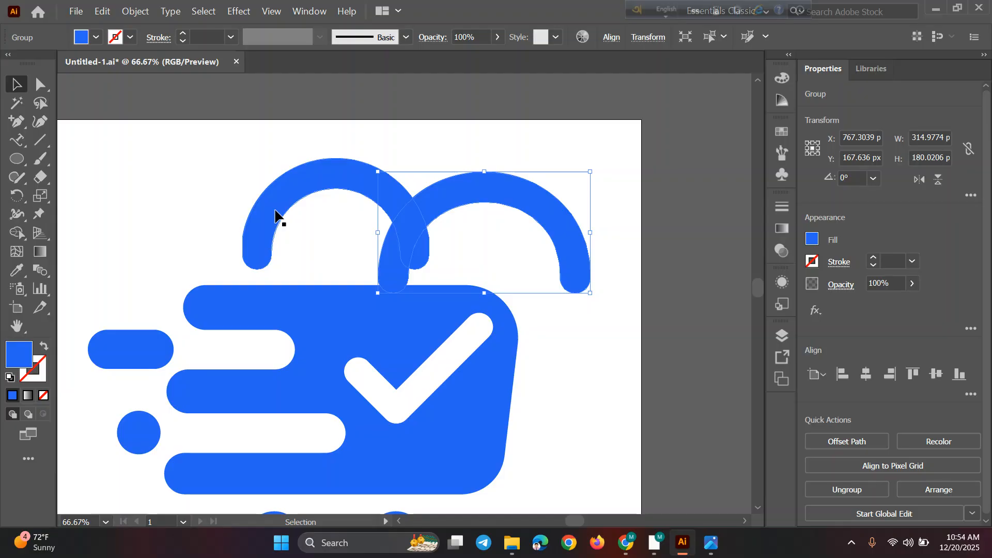
Delete the old handle and place the new blue arc on the top edge of the bag body
left_click(276, 212)
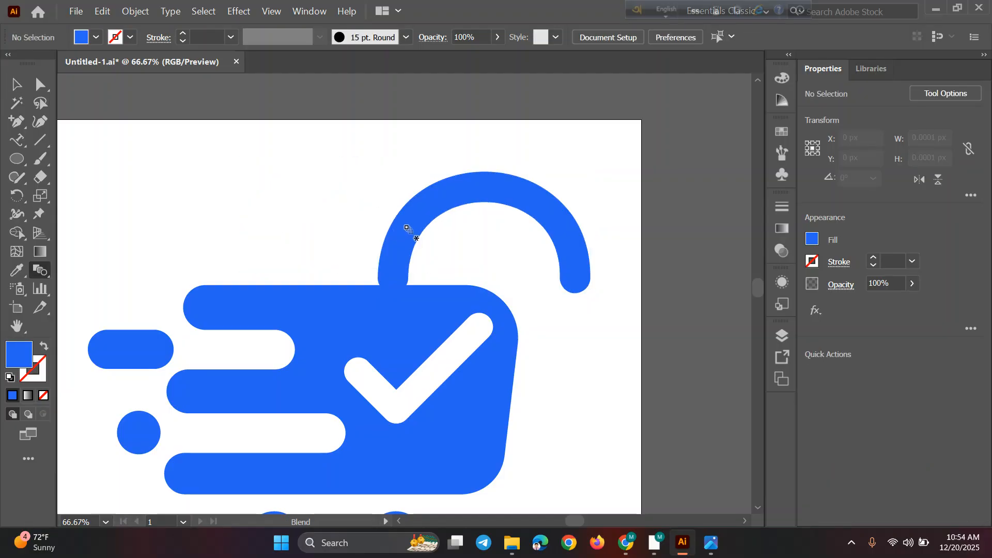
left_click(17, 85)
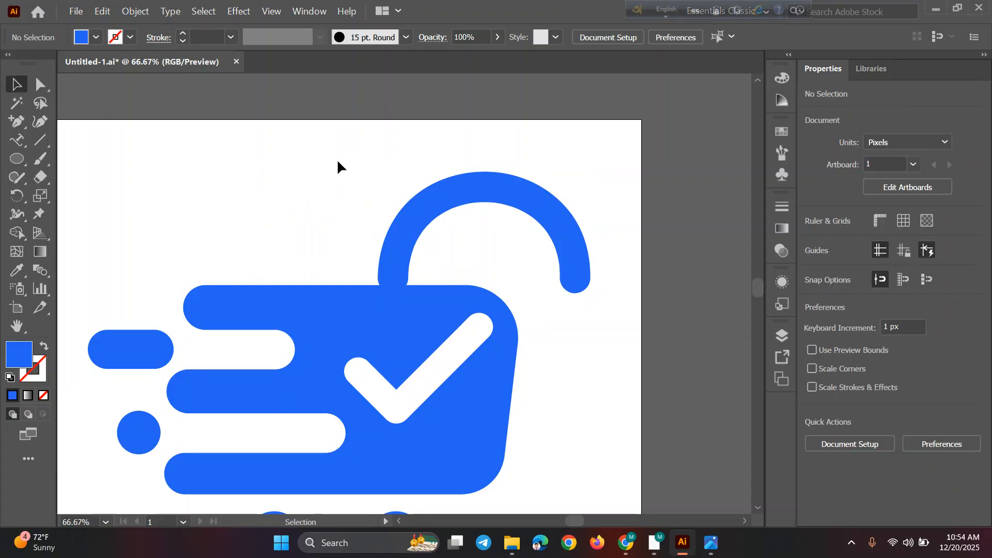
left_click(441, 209)
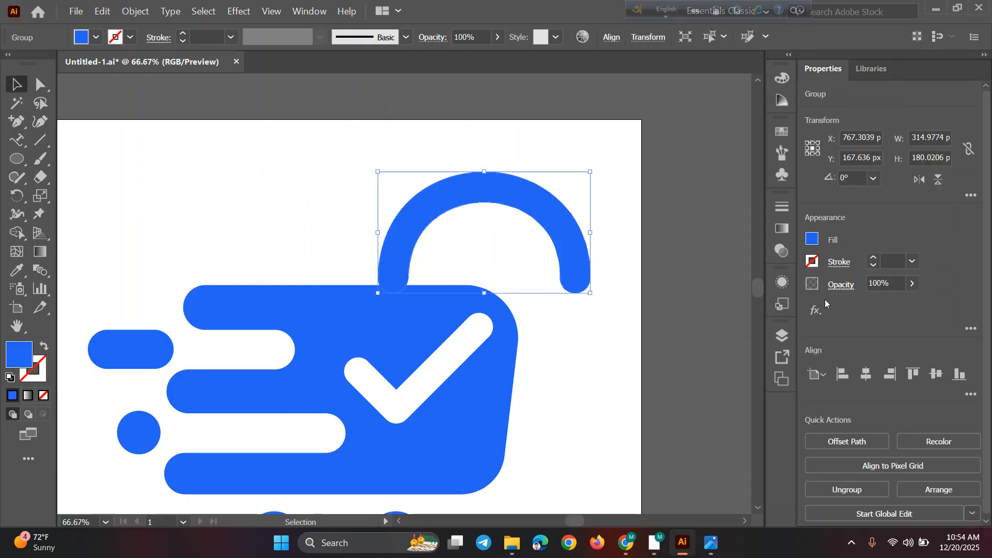
left_click(870, 377)
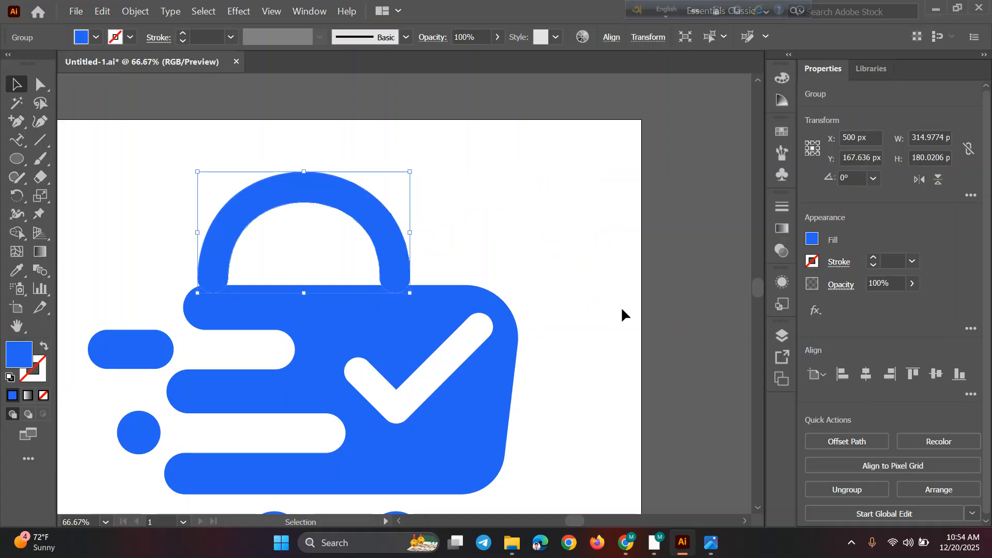
left_click_drag(382, 234, 426, 226)
left_click(557, 299)
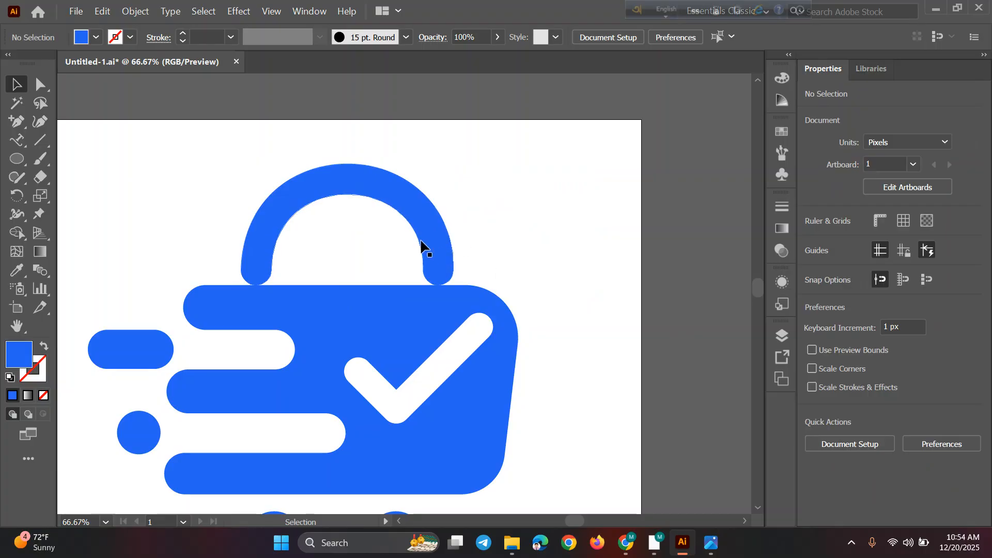
Try to align the bag body and the new handle on their horizontal centres
left_click(418, 309)
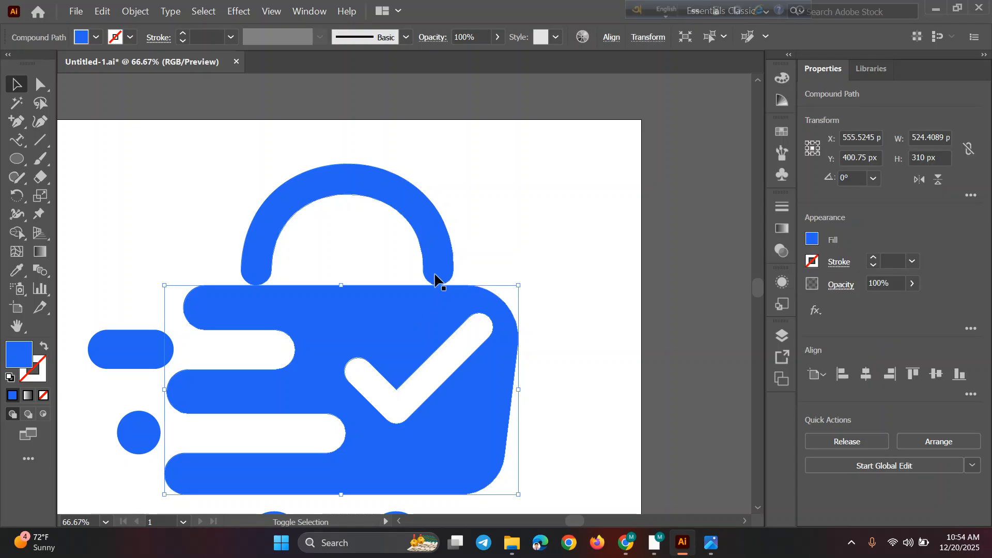
left_click(437, 268, "shift")
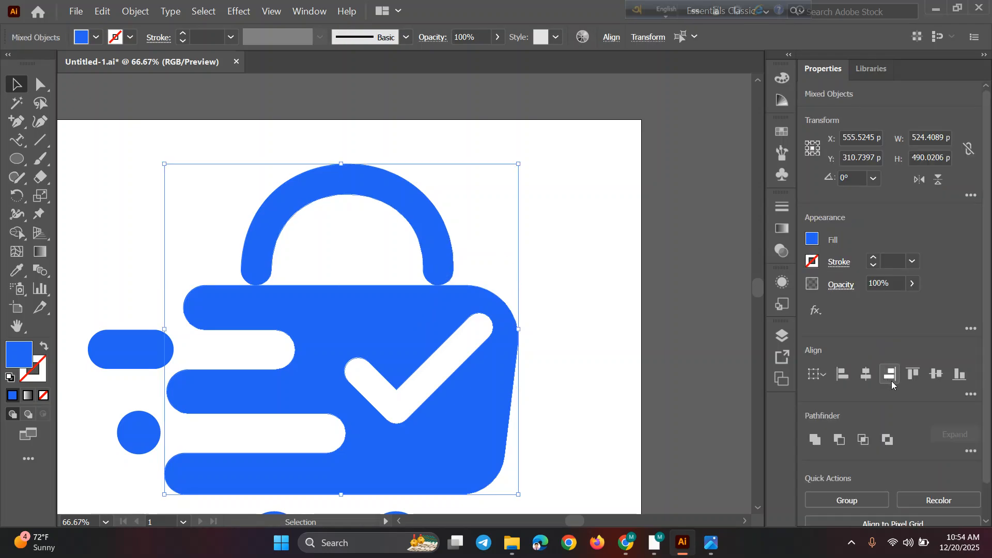
left_click(865, 373)
left_click(570, 287)
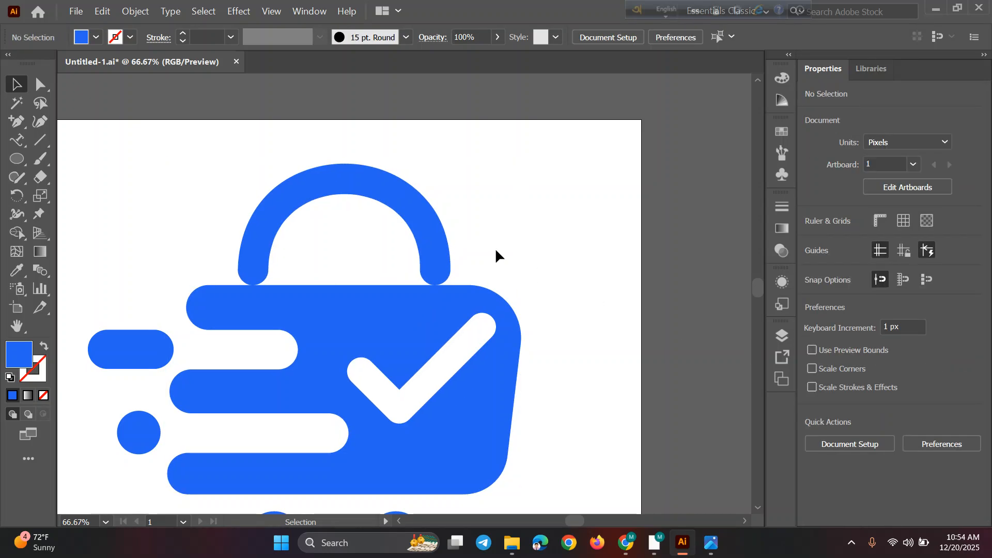
left_click(434, 229)
key("ctrl+z")
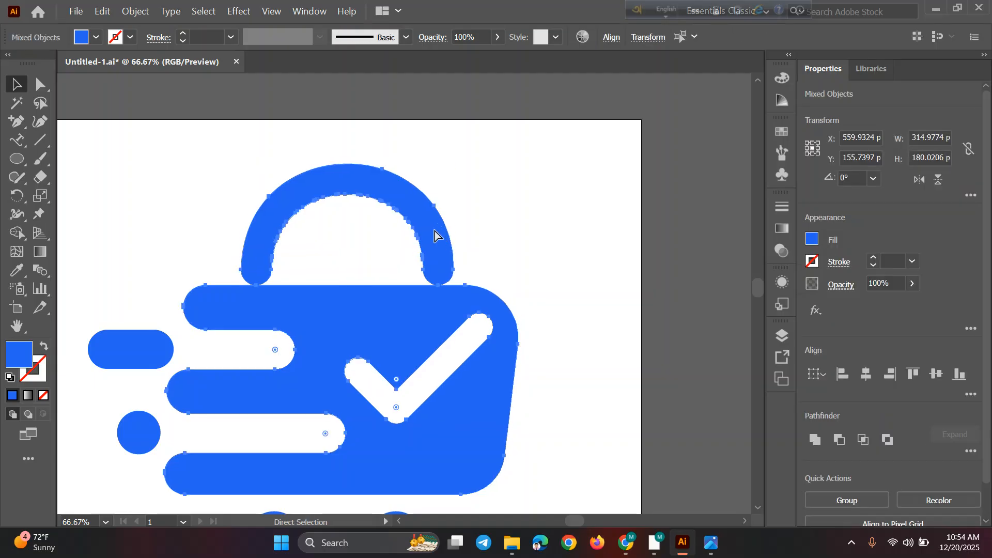
left_click(606, 241)
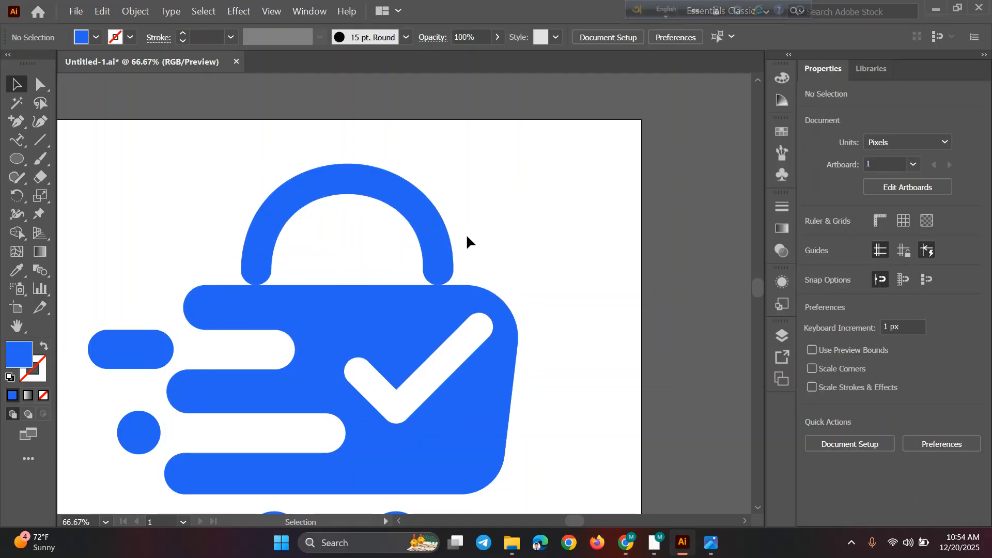
Nudge the handle up about 16 px and right 3 px, leaving a gap above the bag body
left_click(437, 242)
key("Up")
key("Up")
key("Up")
key("Up")
key("Up")
key("Up")
key("Up")
key("Up")
key("Up")
key("Up")
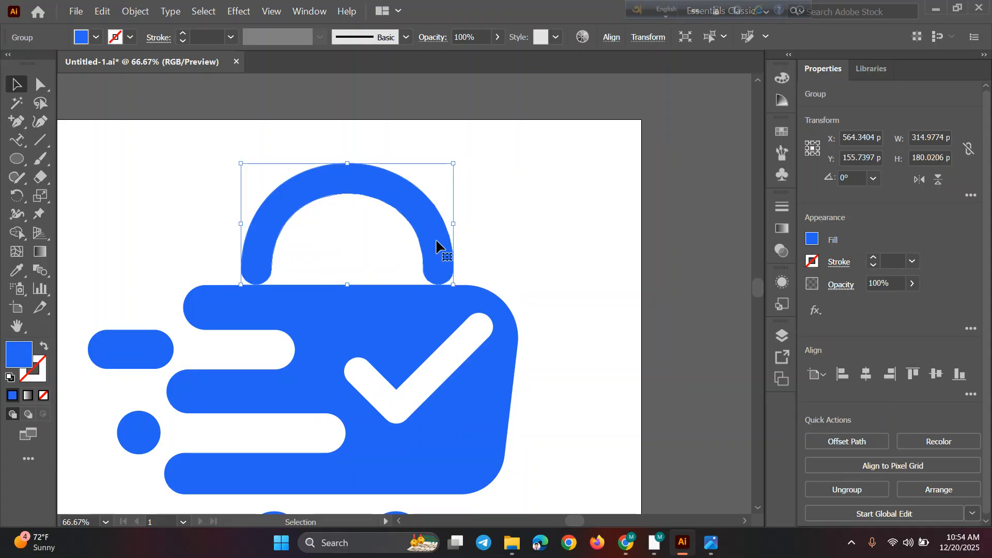
key("Up")
key("Up")
key("Up")
key("Up")
key("Up")
key("Up")
key("Up")
key("Up")
key("Right")
key("Right")
key("Right")
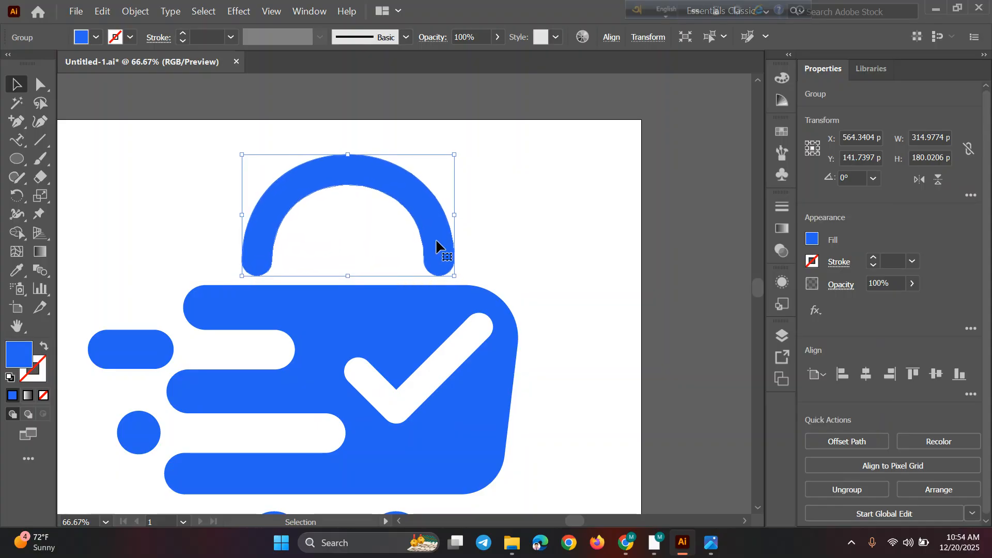
key("Up")
key("Up")
key("Up")
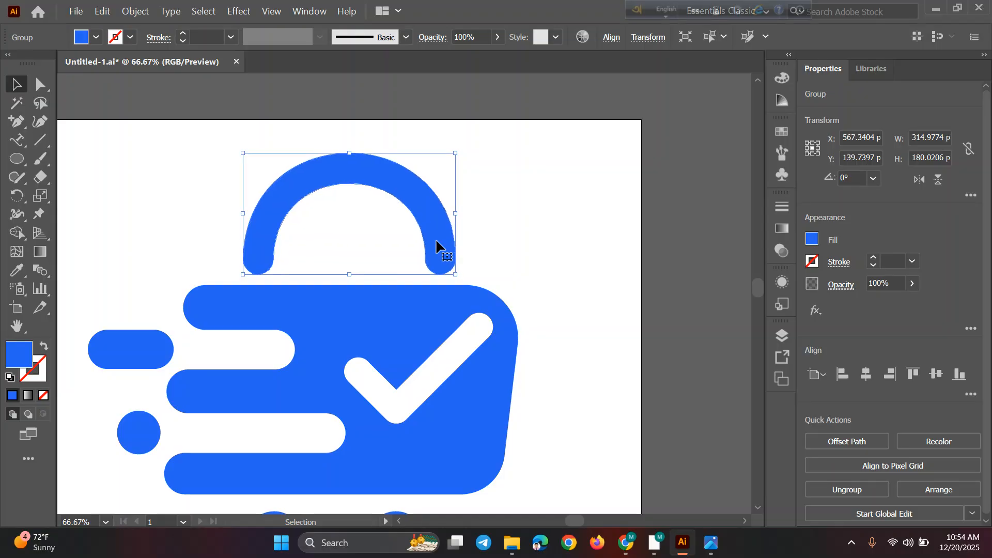
Look over the complete logo, save the document, and clear the selection
left_click(154, 339)
scroll(559, 378, "down", 3)
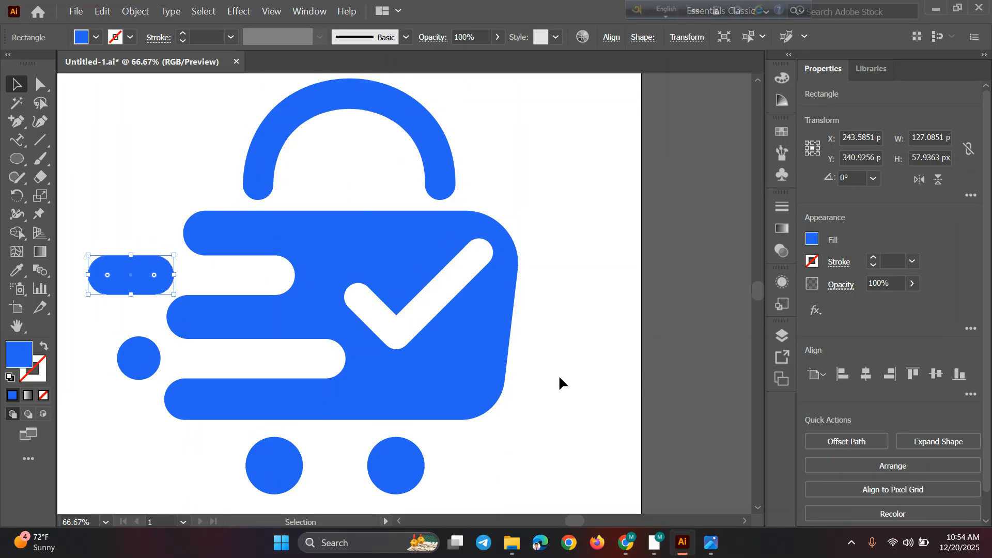
scroll(460, 373, "down", 5)
scroll(461, 376, "up", 5)
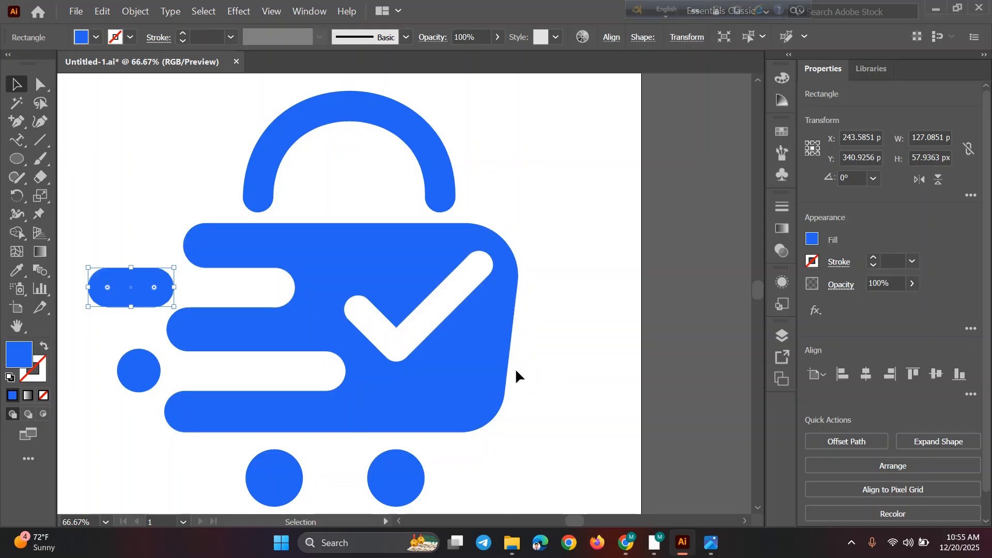
key("a")
key("v")
key("ctrl+s")
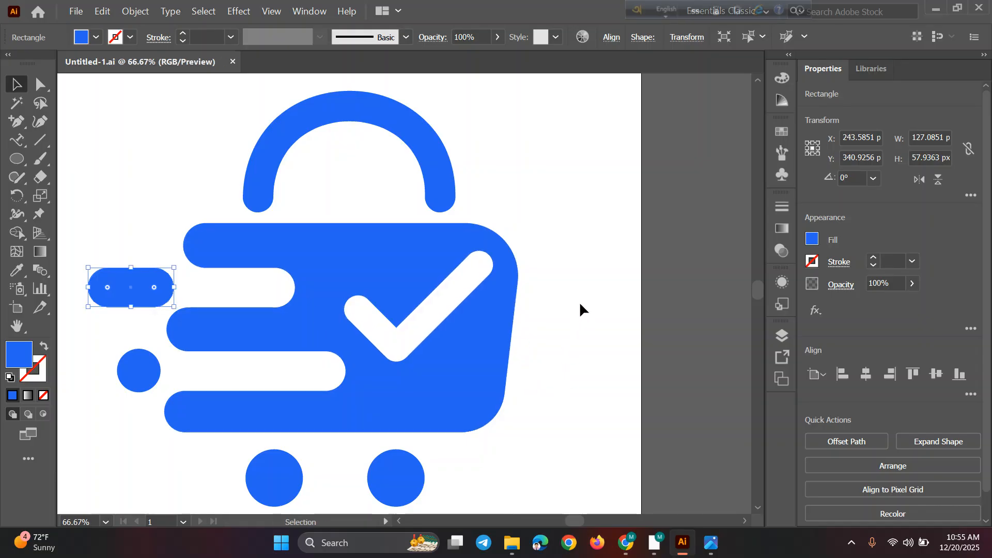
left_click(580, 305)
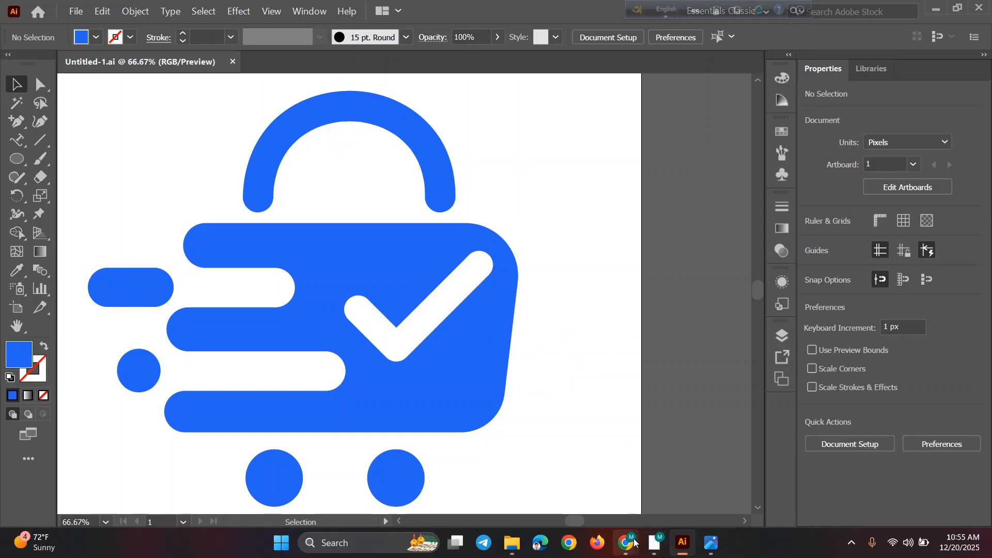
Switch to Chrome and view the in-call messages of the Google Meet session
mouse_move(631, 544)
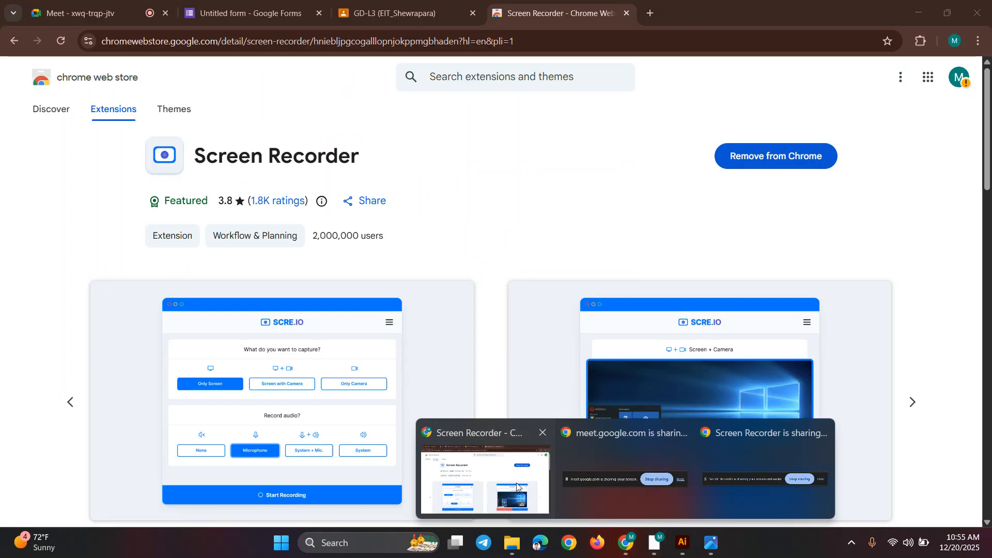
left_click(516, 482)
left_click(131, 8)
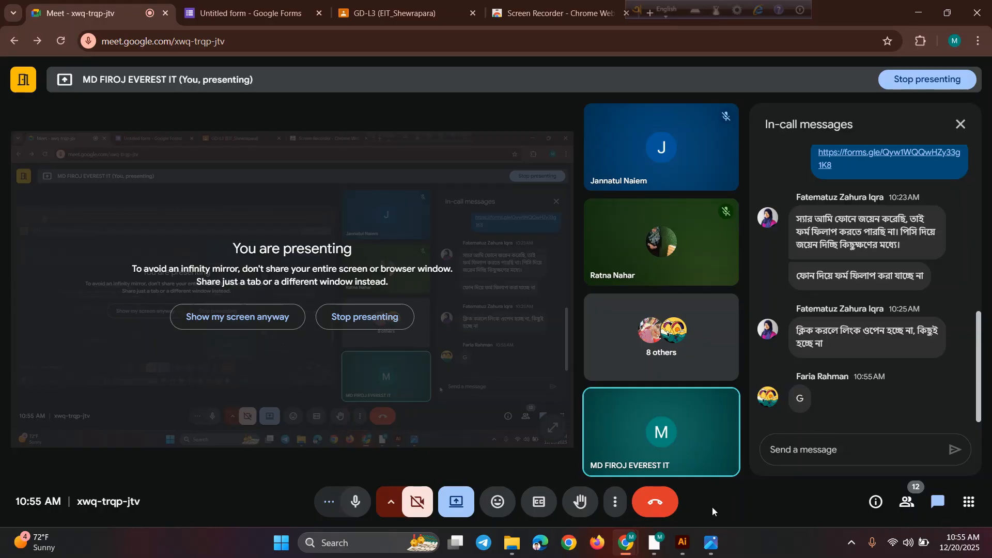
Switch back to Illustrator and select the bag body with the check mark
left_click(682, 545)
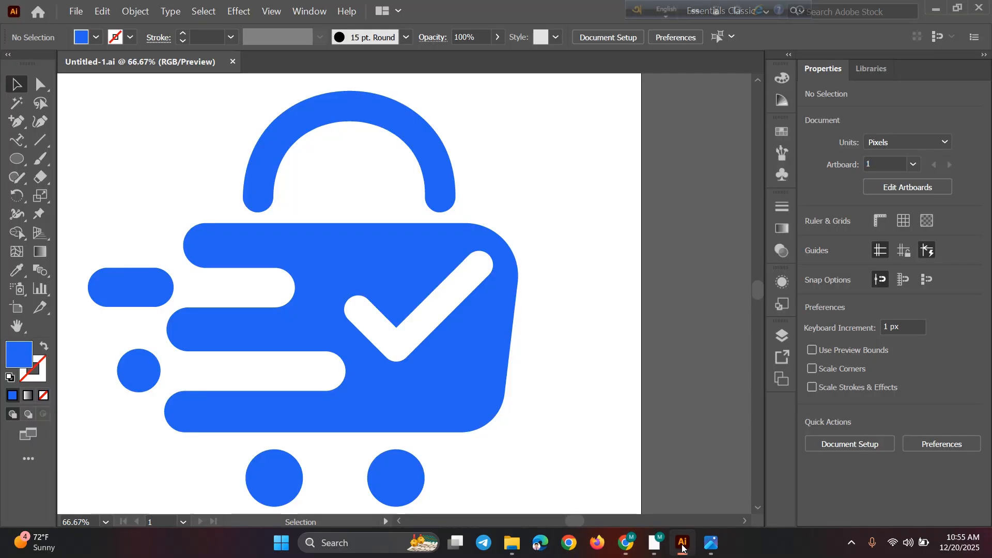
left_click(505, 379)
left_click(543, 312)
left_click(345, 227)
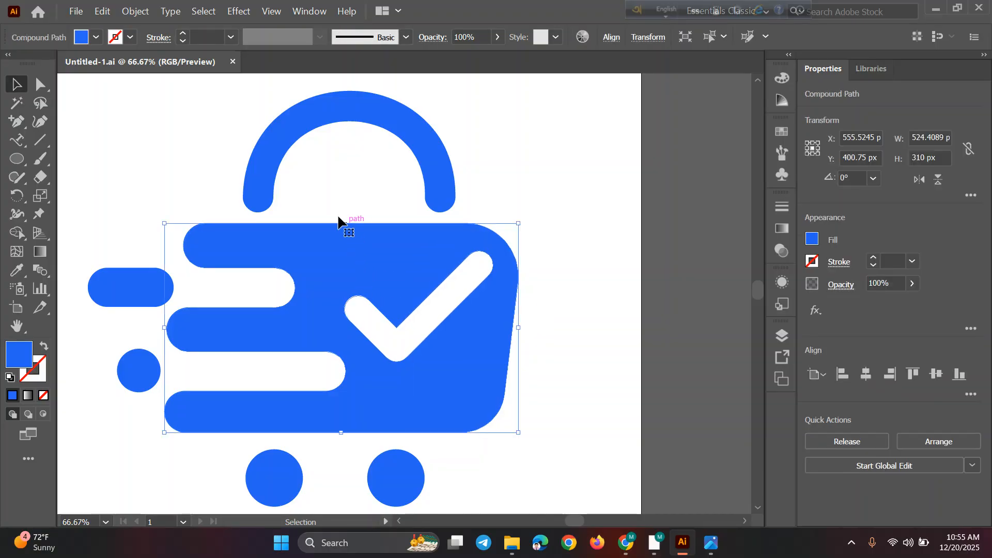
Examine the handle and the bag body by selecting each in turn, and clear the selection
left_click(279, 164)
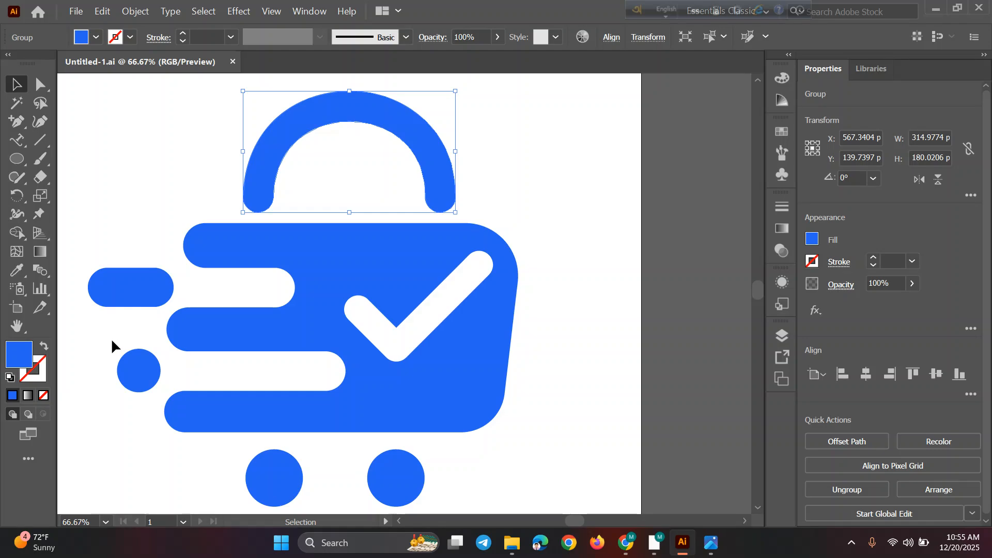
scroll(111, 345, "left", 3)
scroll(112, 340, "left", 3)
scroll(113, 341, "right", 4)
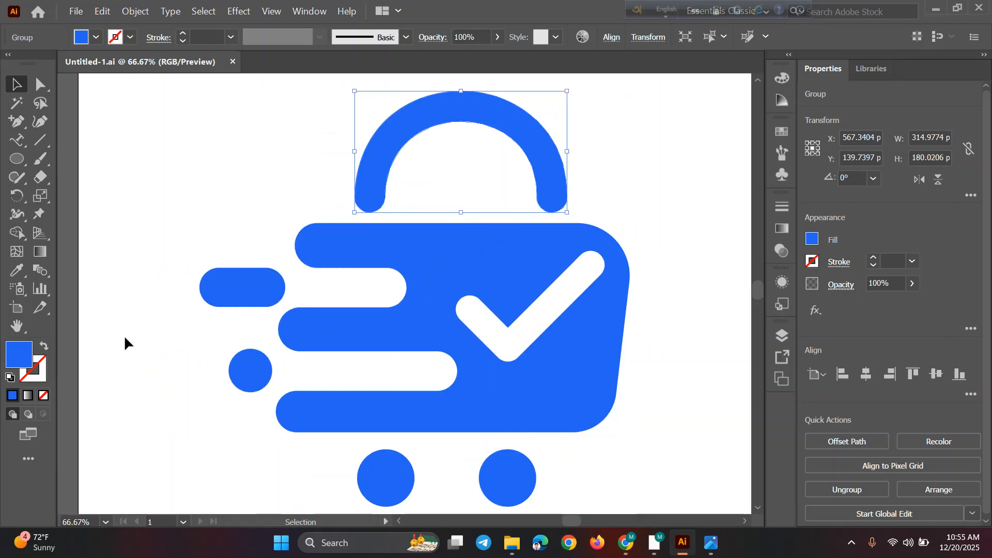
left_click(340, 265)
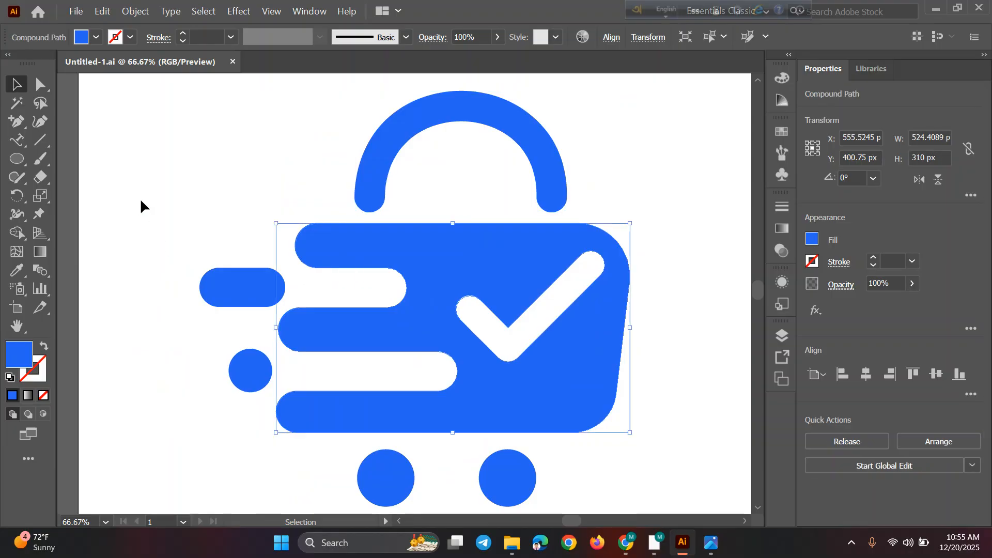
left_click(141, 203)
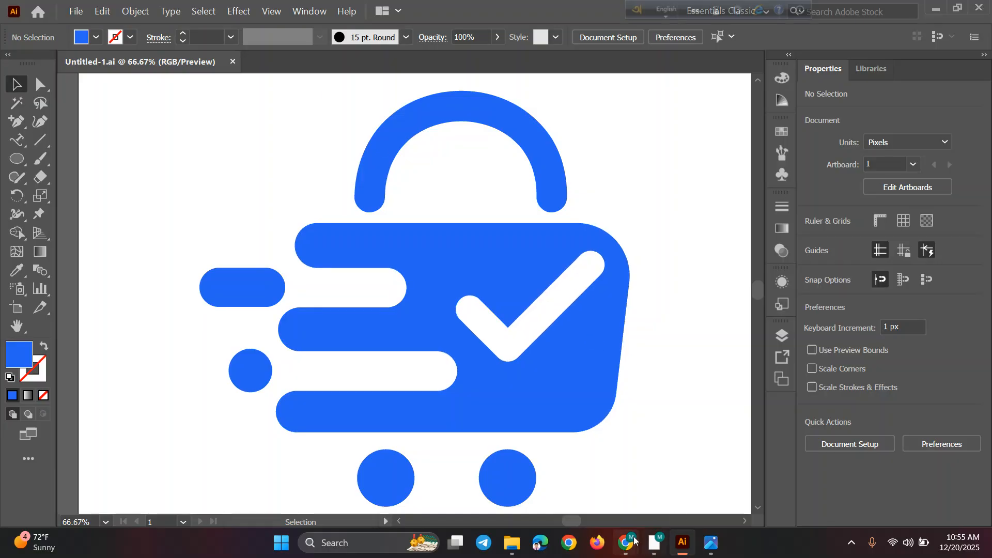
Switch to Chrome, view the Screen Recorder page in the Chrome Web Store, and return to the Google Meet call
mouse_move(625, 543)
left_click(516, 470)
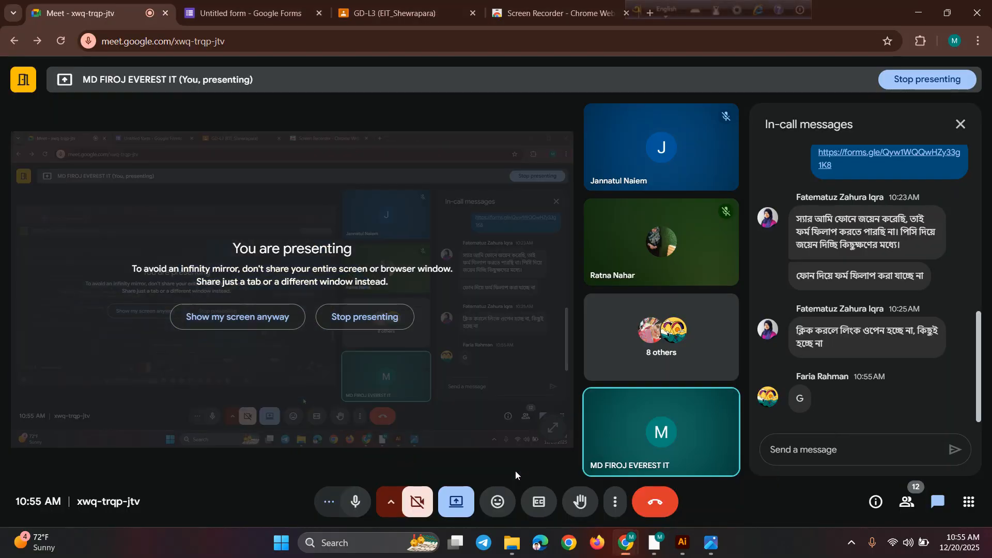
left_click(522, 15)
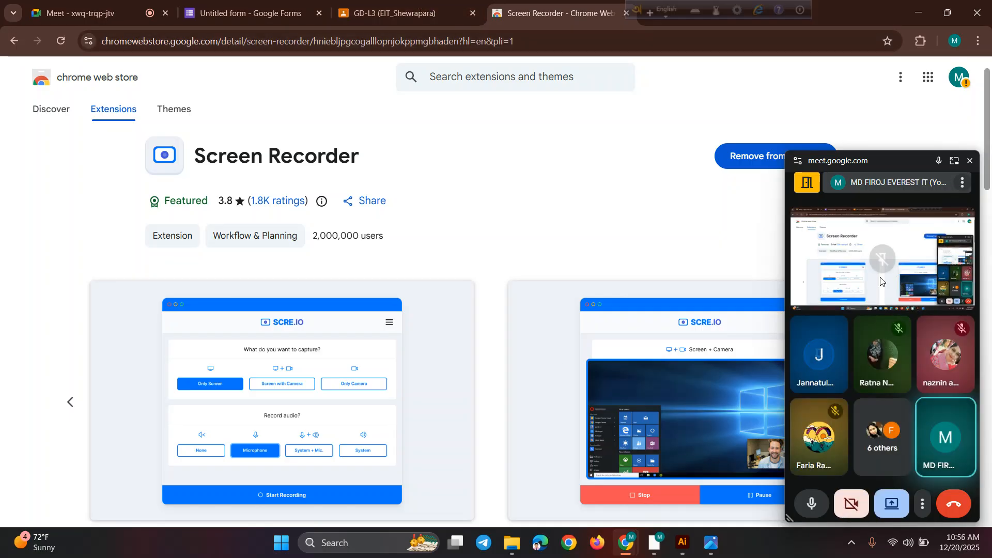
left_click(953, 162)
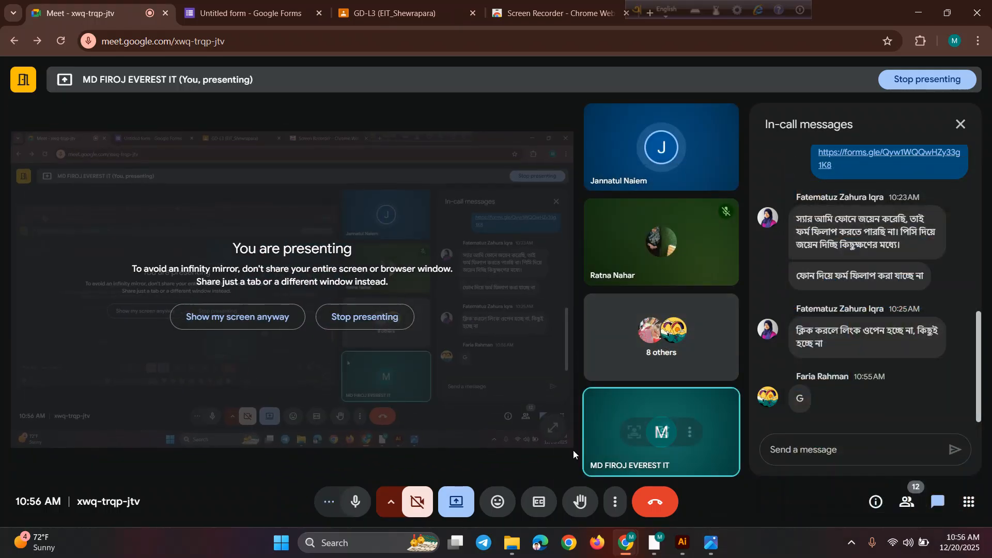
Switch back to Illustrator, hide the Google Meet screen-sharing notice, and leave nothing selected in the artwork
left_click(682, 543)
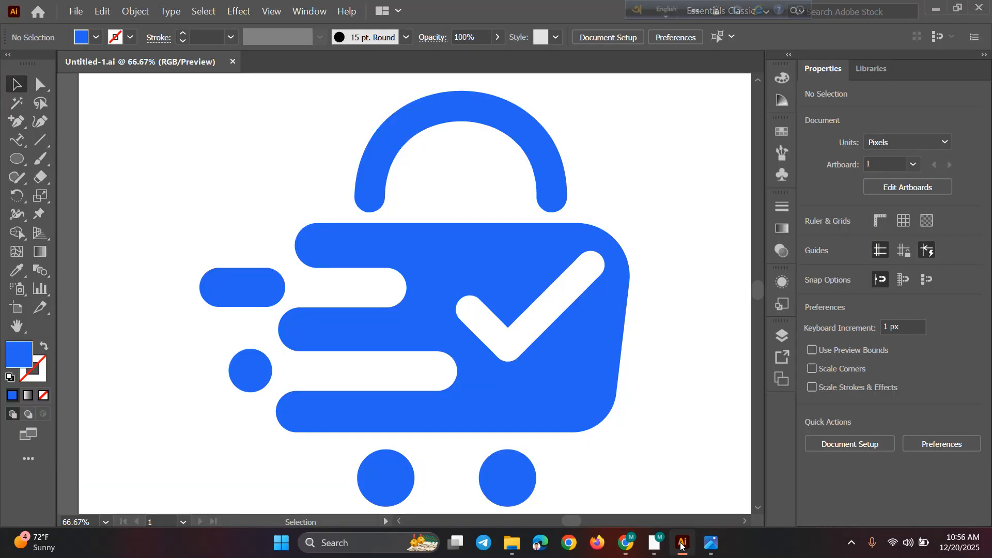
left_click(484, 231)
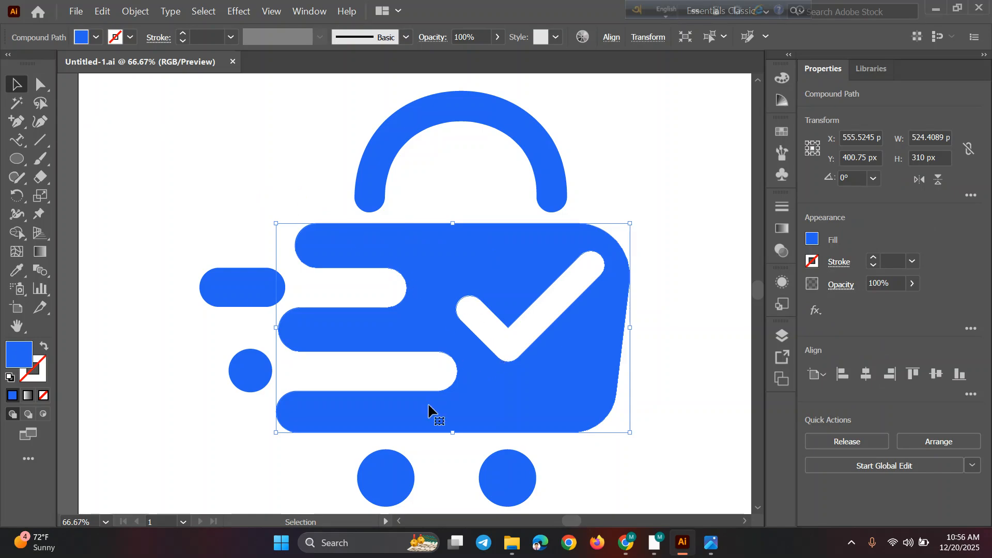
mouse_move(625, 542)
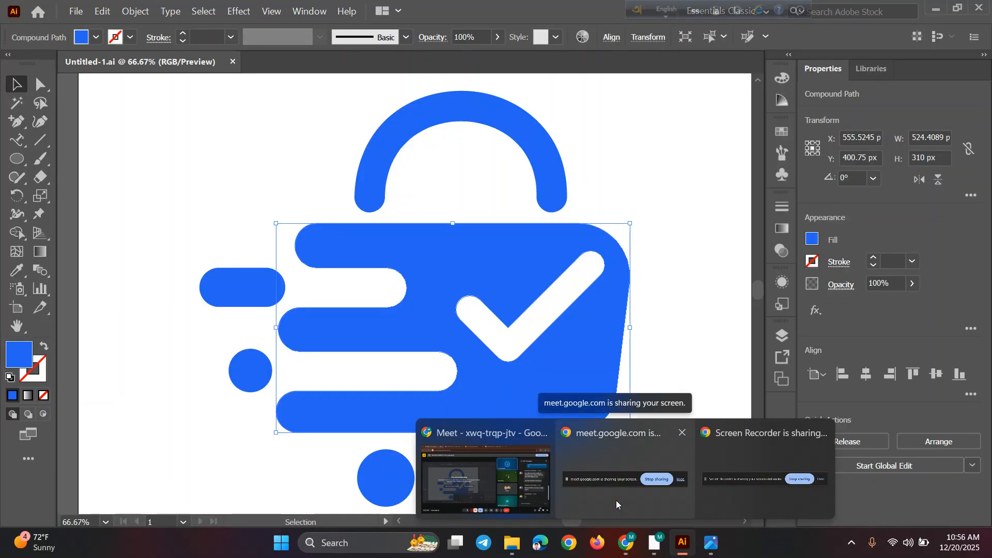
left_click(615, 500)
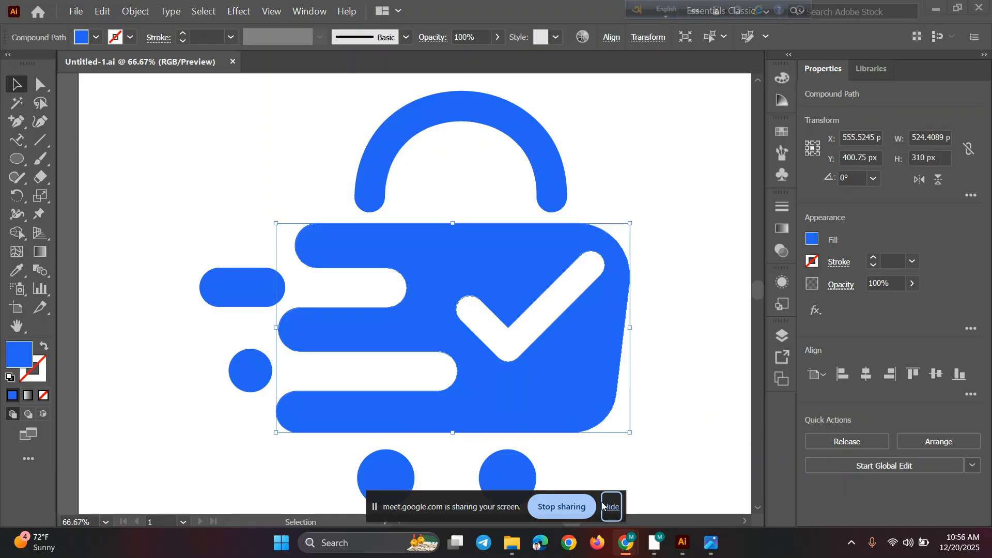
left_click(610, 507)
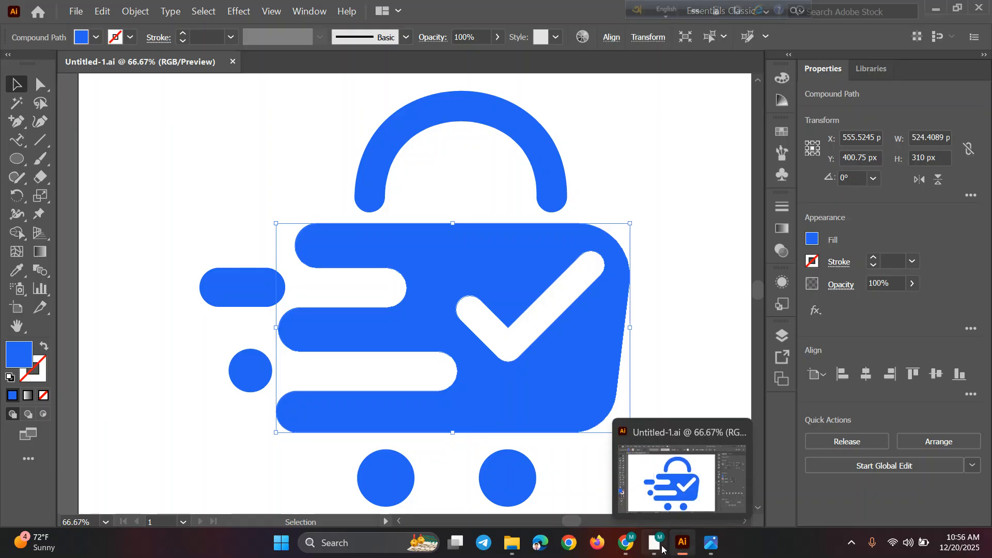
mouse_move(662, 547)
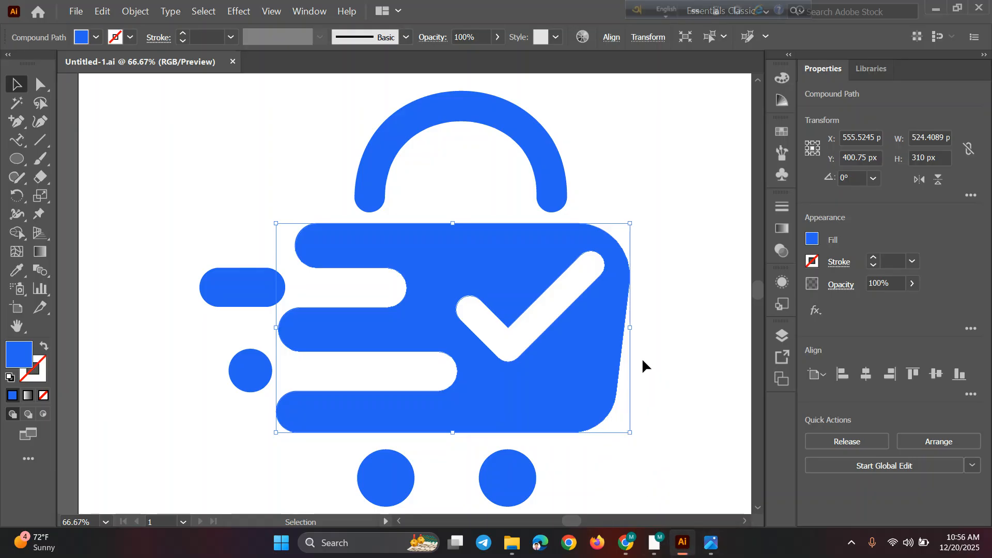
left_click(650, 305)
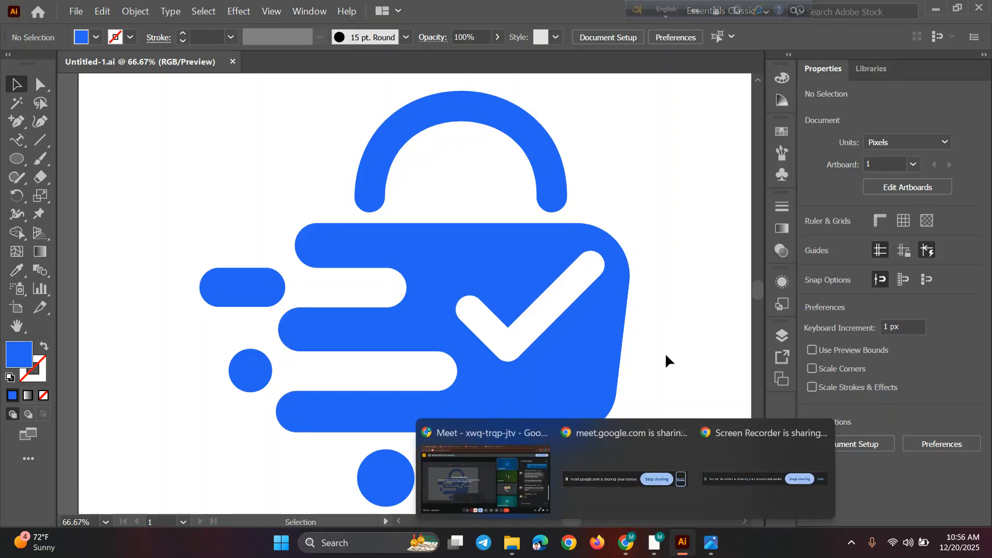
Examine how the bag body and handle fit together by selecting each part, and clear the selection
left_click(630, 306)
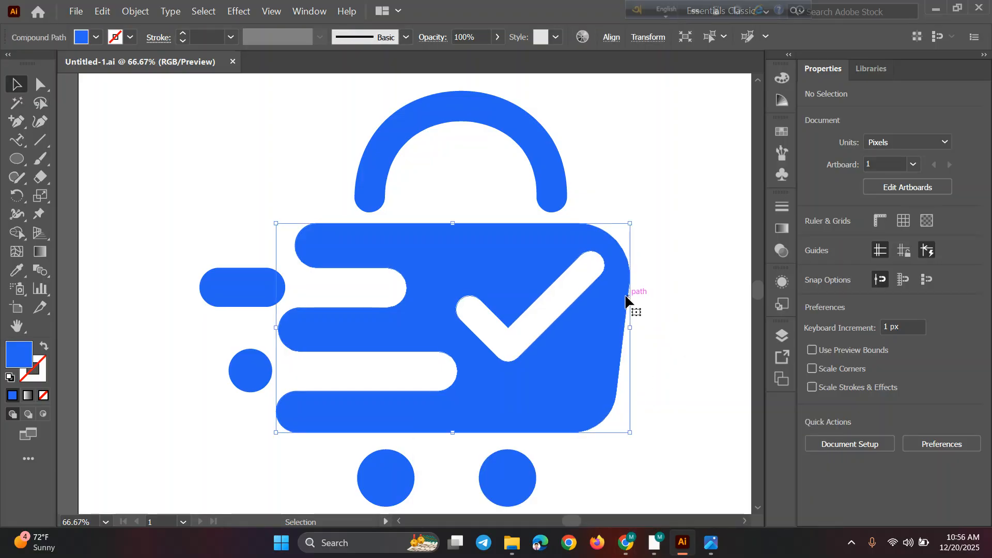
scroll(631, 187, "right", 3)
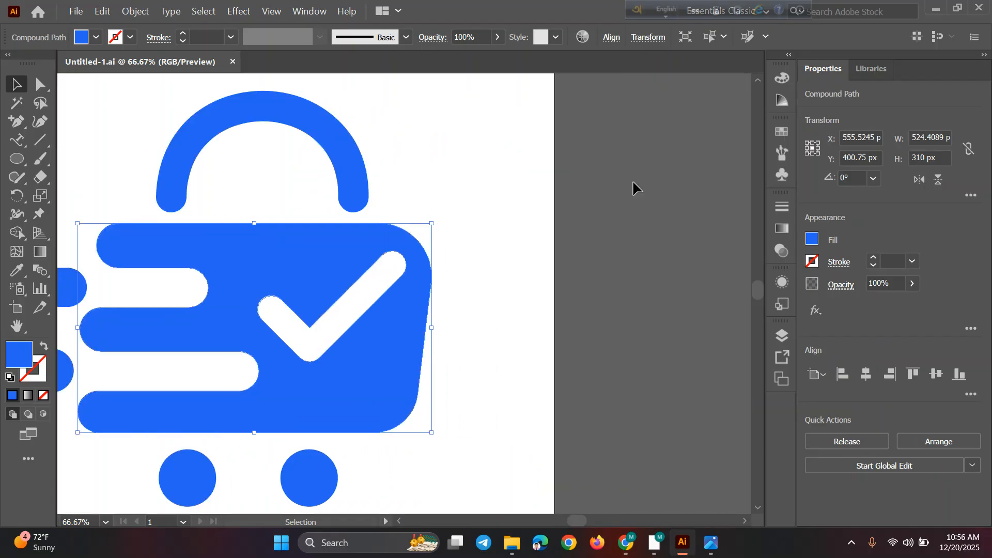
scroll(631, 187, "left", 4)
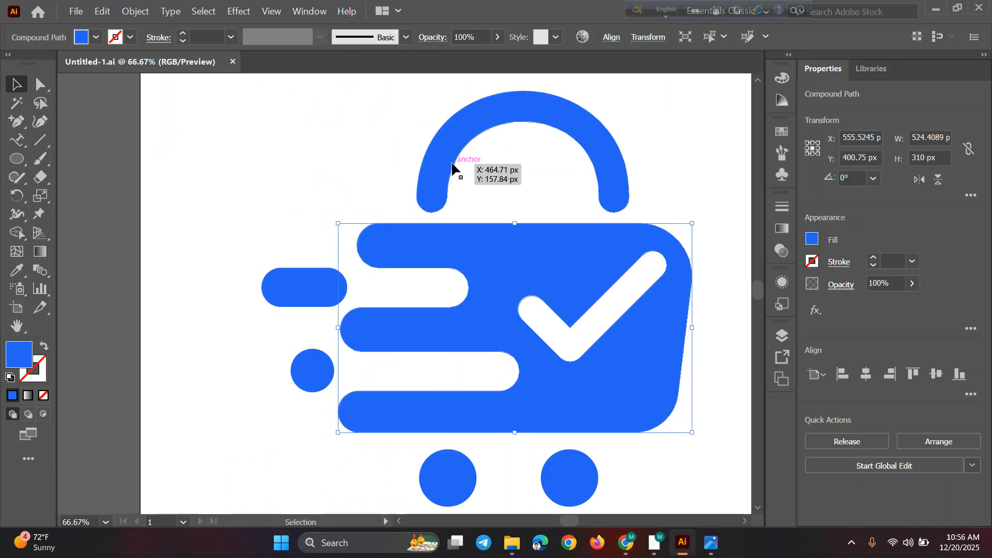
left_click(452, 168)
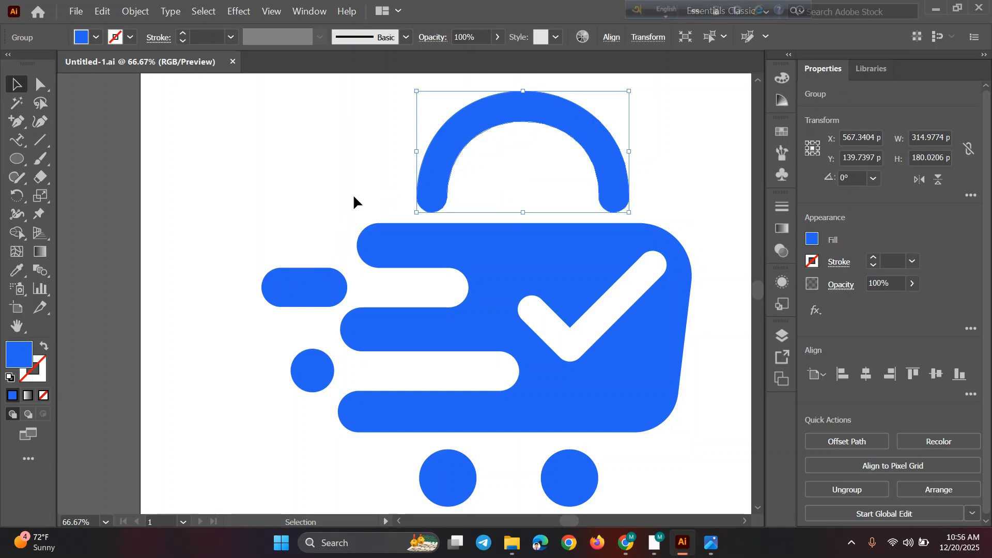
scroll(353, 202, "right", 5)
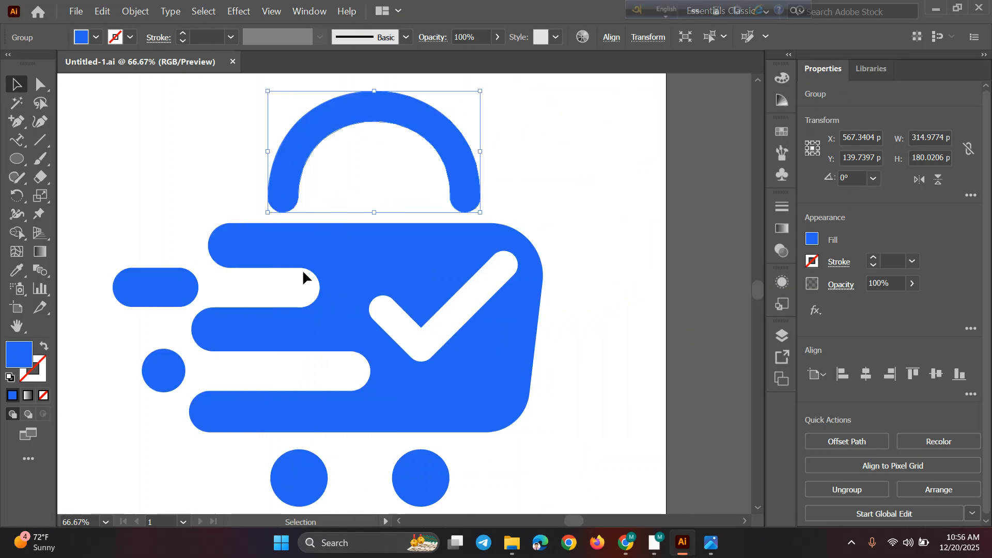
left_click(300, 269)
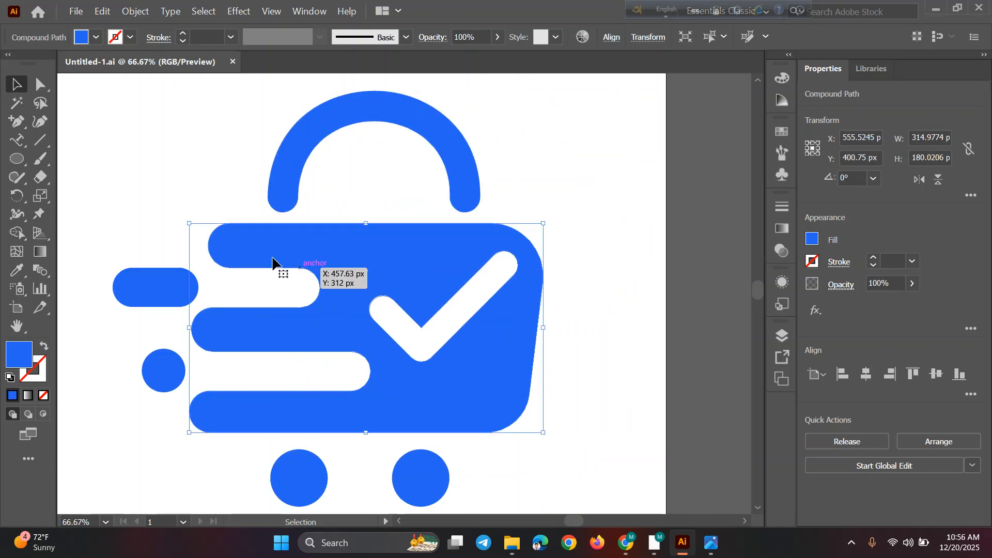
left_click(145, 143)
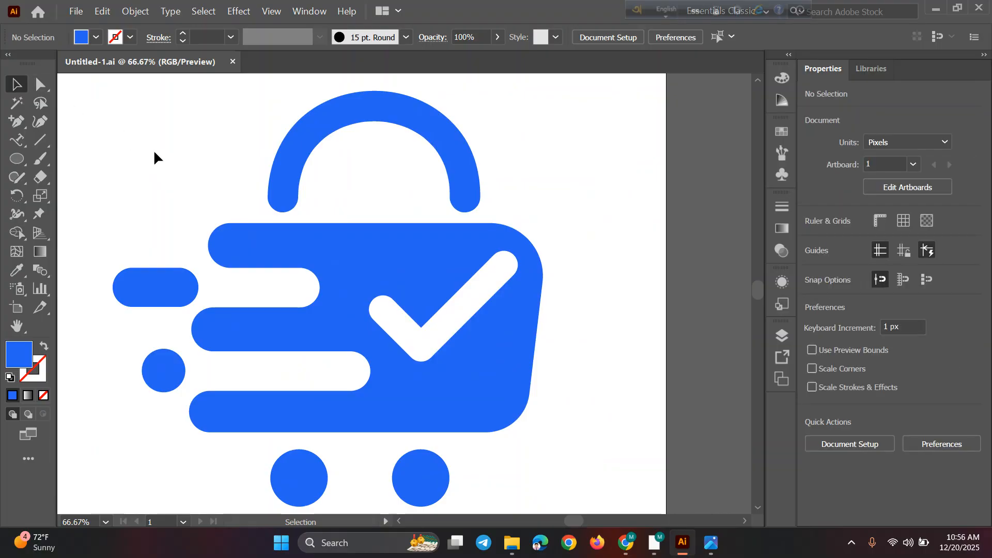
left_click_drag(203, 192, 253, 264)
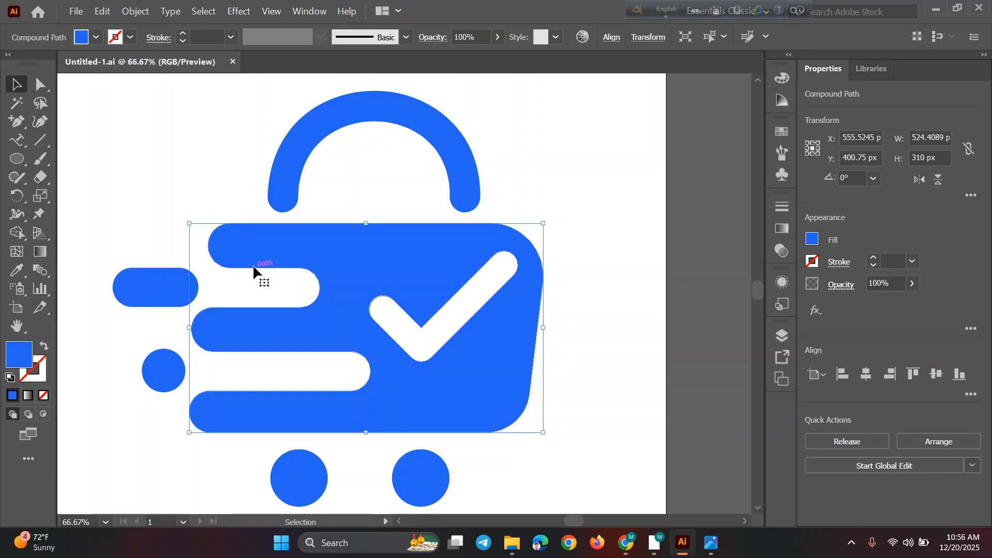
left_click(574, 174)
scroll(572, 308, "right", 1)
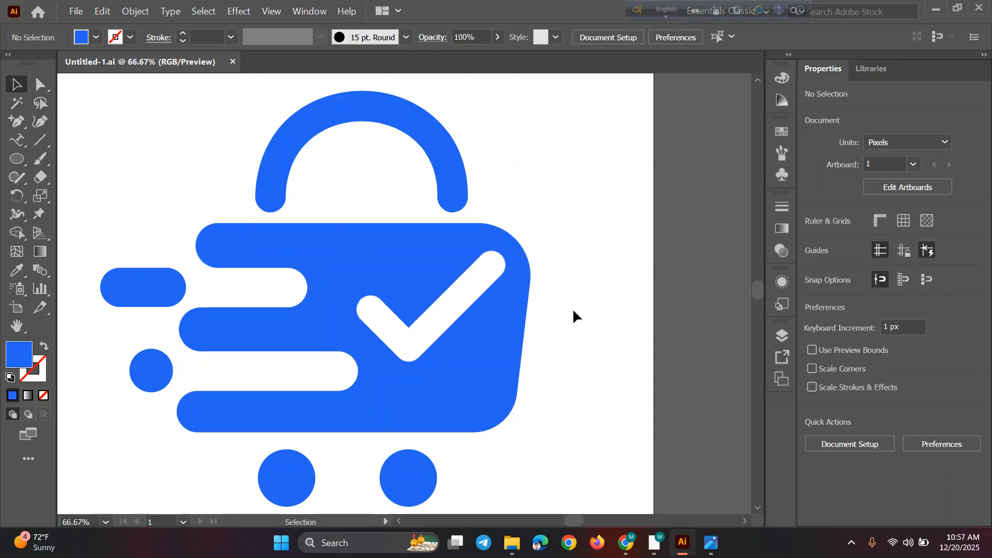
scroll(409, 154, "left", 10)
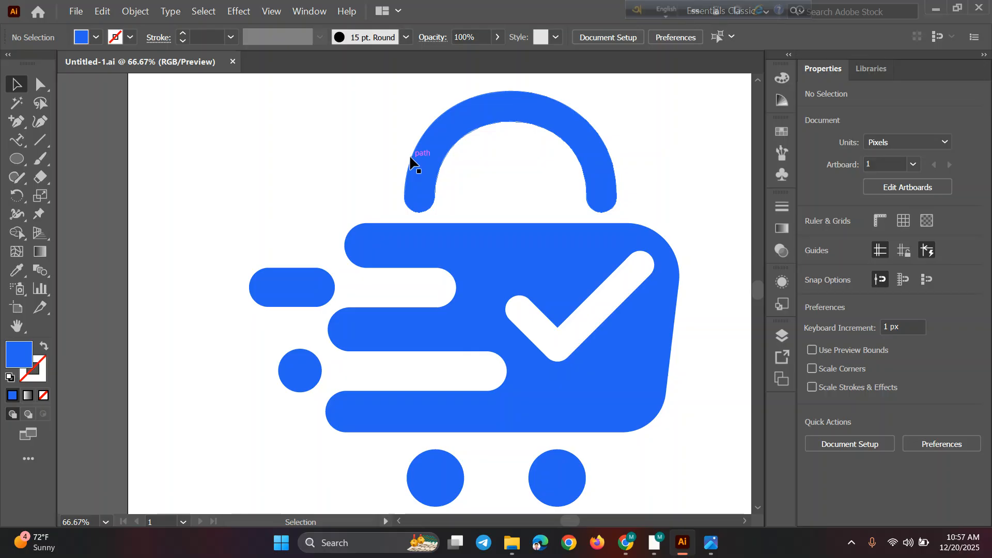
Switch to the Google Meet call in Chrome and bring up the Screen Recorder window
mouse_move(623, 545)
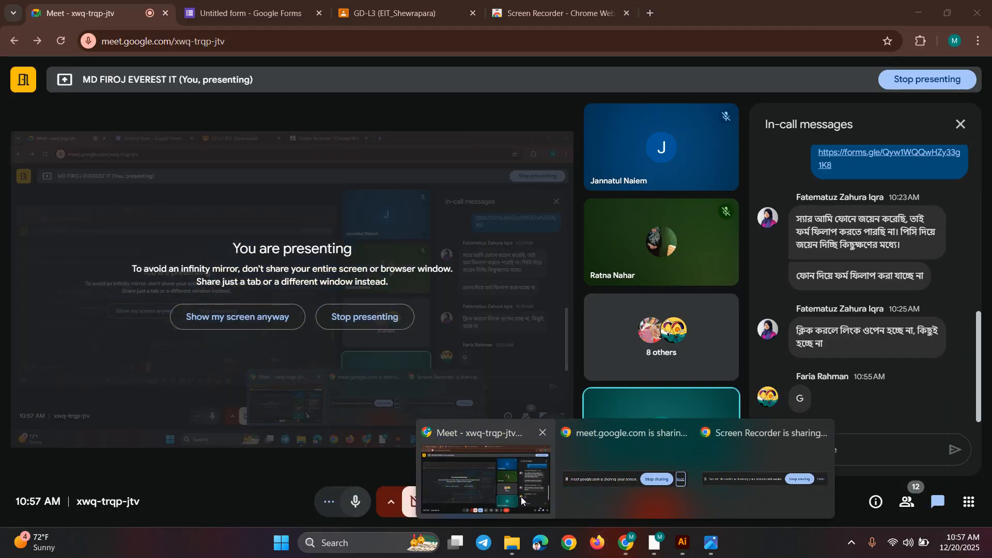
left_click(521, 497)
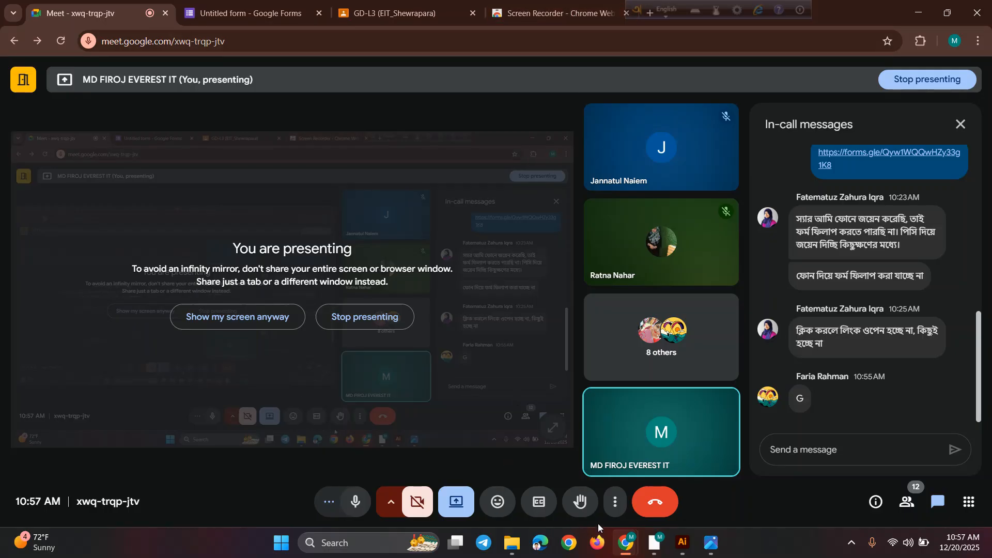
left_click(653, 542)
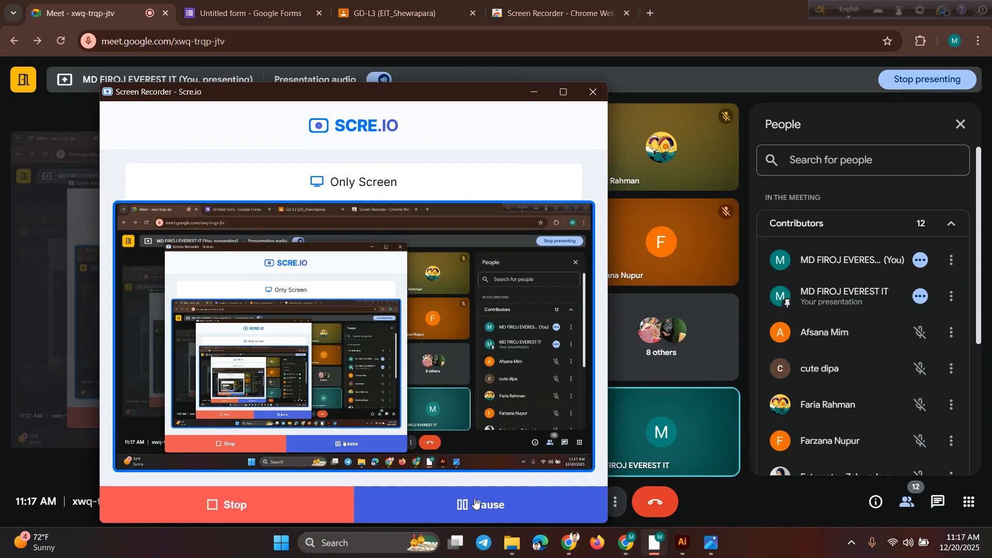
Switch back to Illustrator and examine the handle, both wheels and the bag body by selecting them in turn
left_click(681, 543)
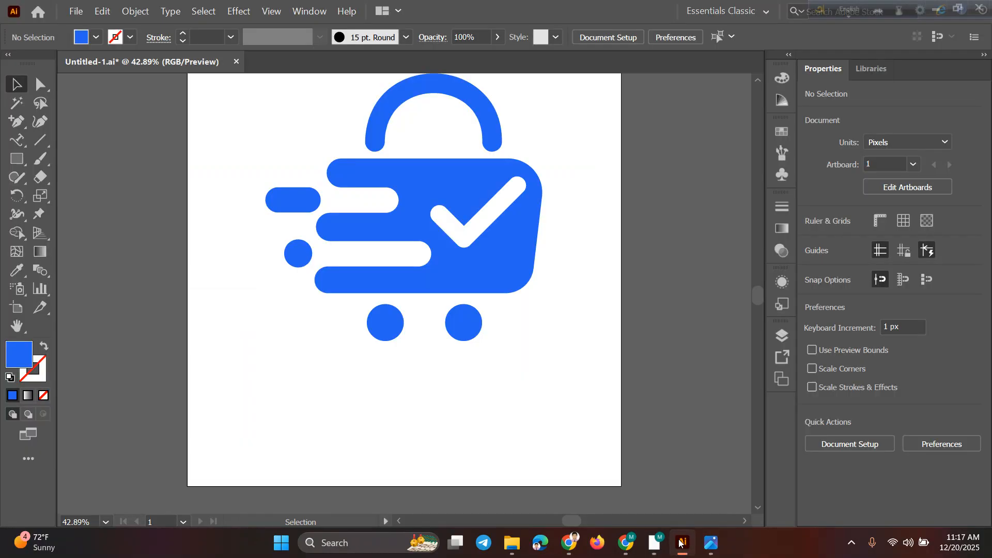
scroll(475, 277, "up", 4)
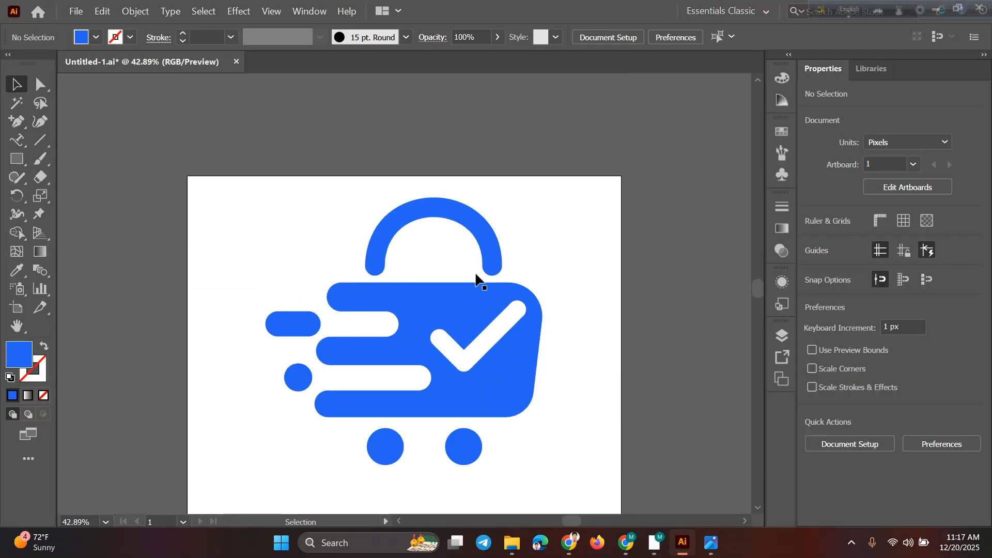
left_click(377, 232)
scroll(333, 358, "down", 4)
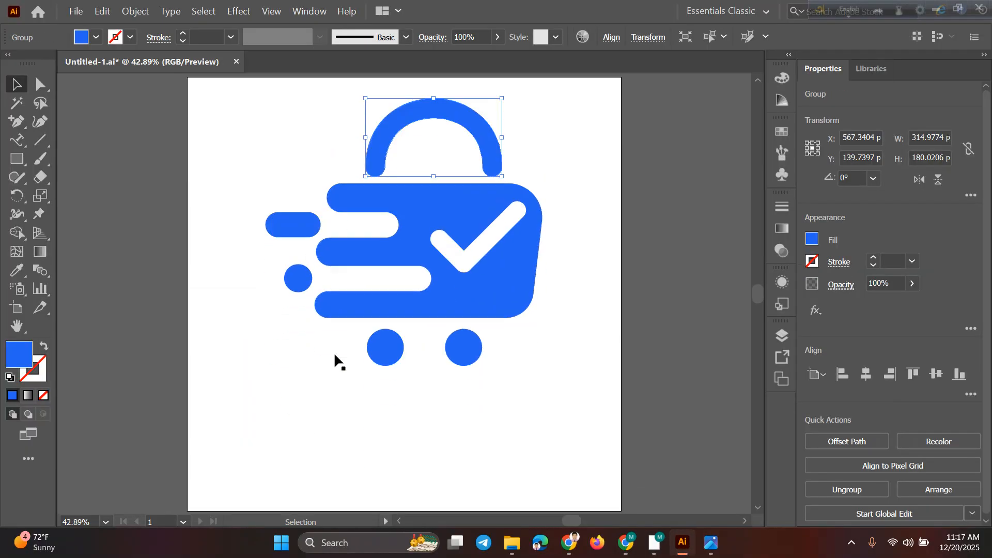
left_click(390, 348)
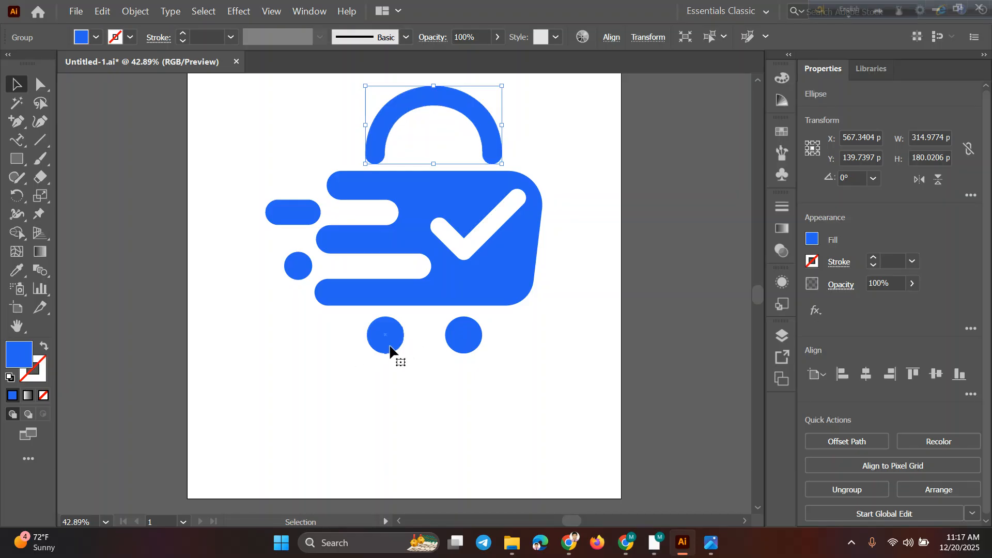
left_click(469, 348)
left_click(493, 300)
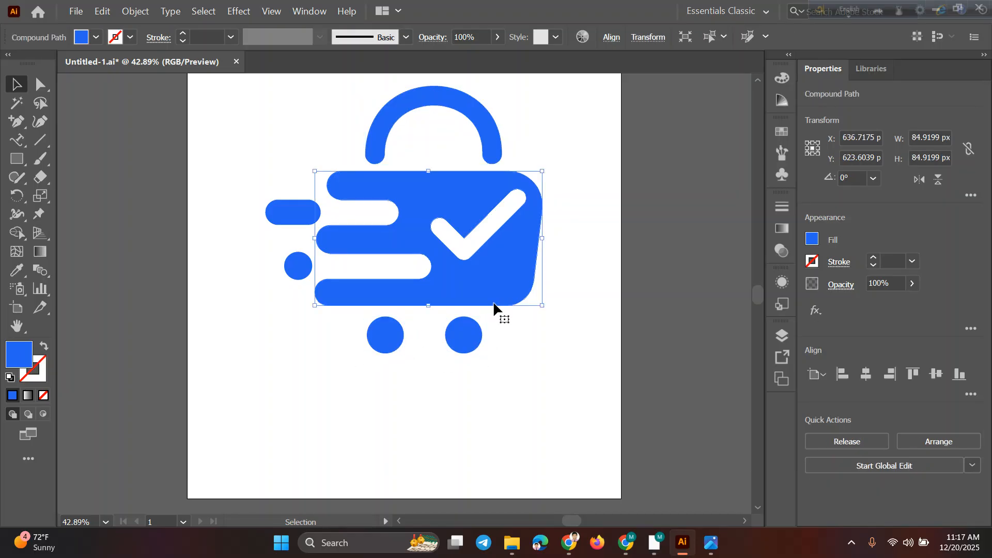
Examine the bag handle by selecting it, and clear the selection
left_click(391, 125)
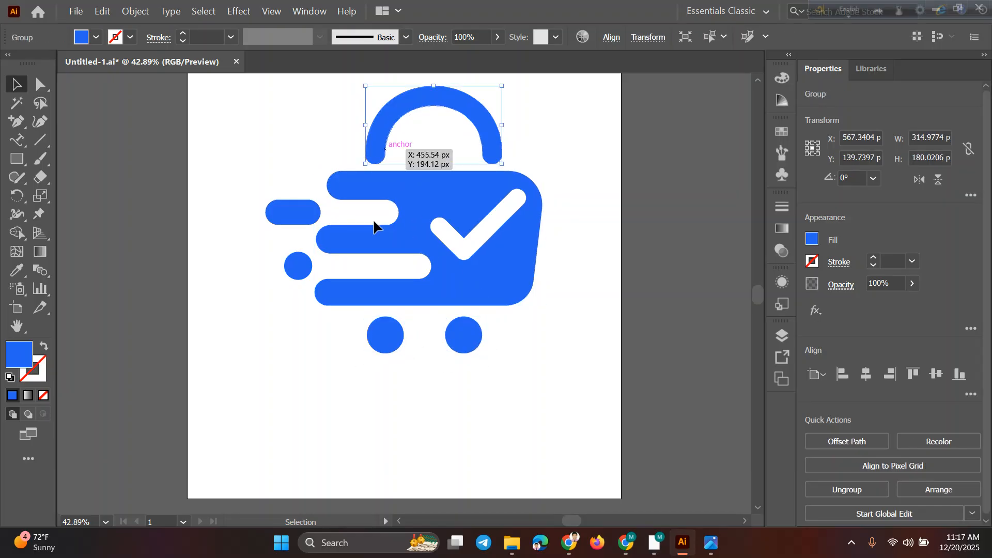
scroll(527, 224, "up", 1)
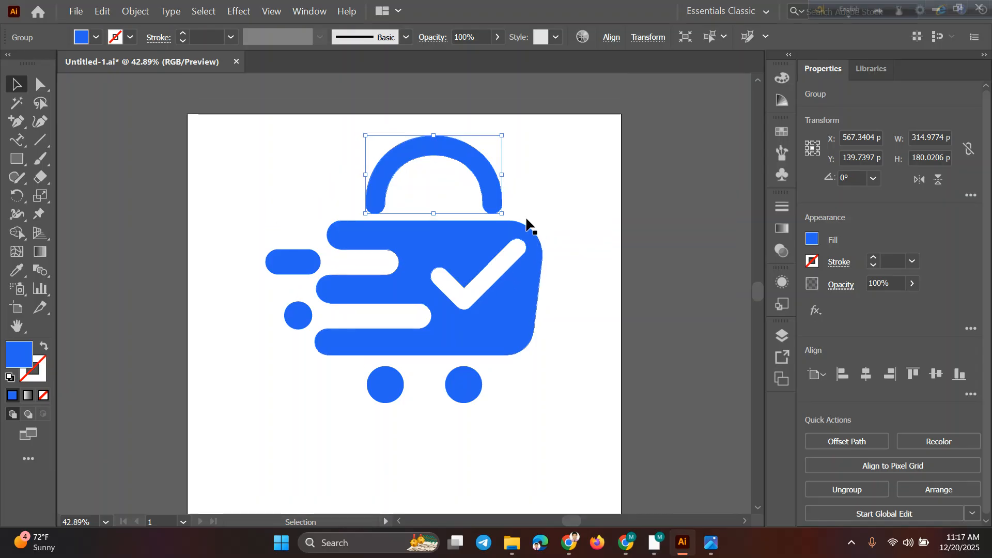
right_click(319, 244)
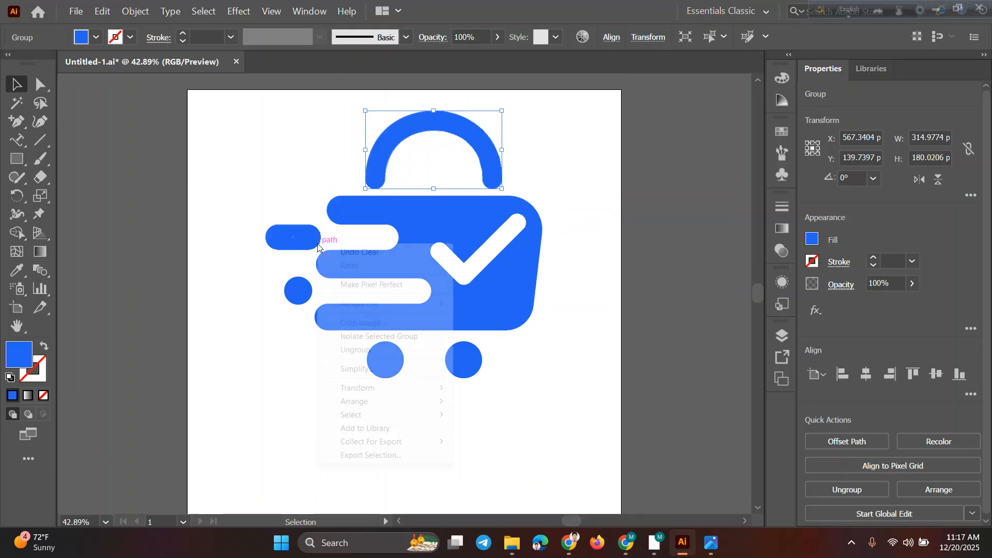
left_click(573, 411)
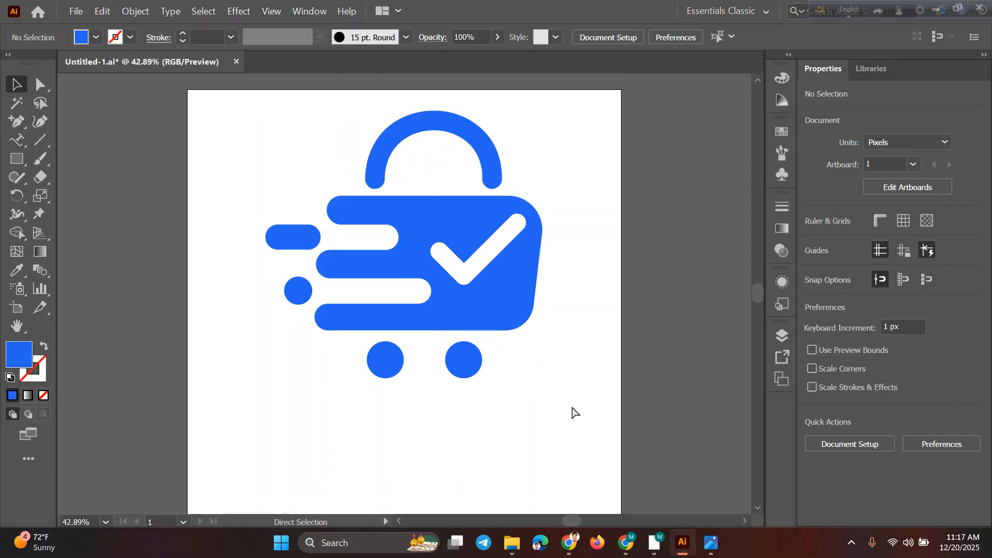
Place the reference logo image 1.png from the ProjPic folder over the blue artwork at about 638 × 631 px
key("shift+ctrl+p")
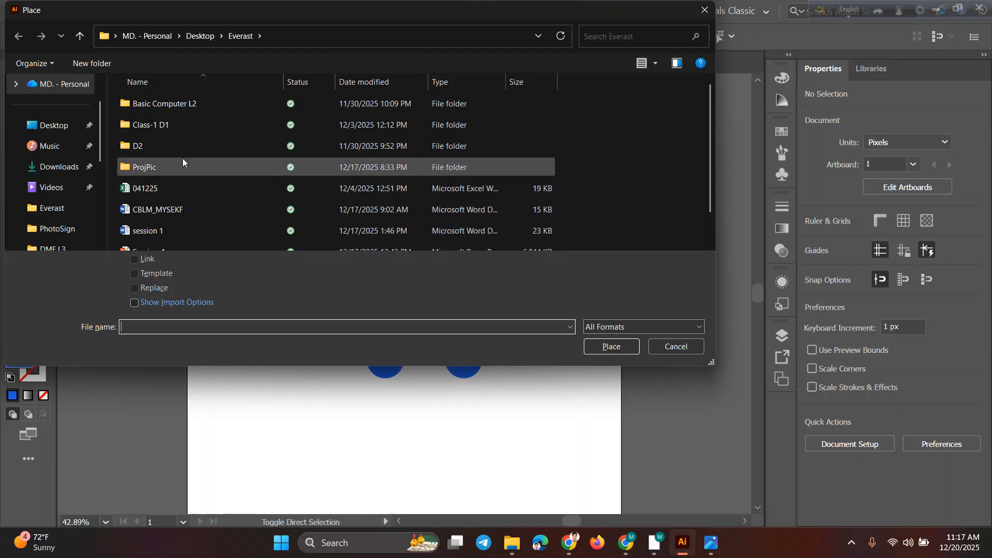
double_click(167, 166)
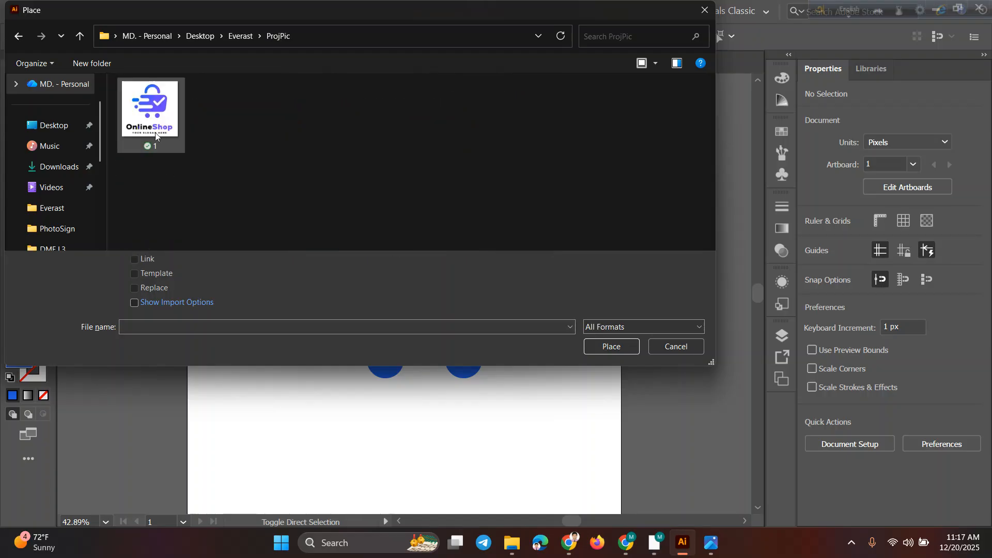
double_click(155, 137)
left_click_drag(218, 116, 545, 396)
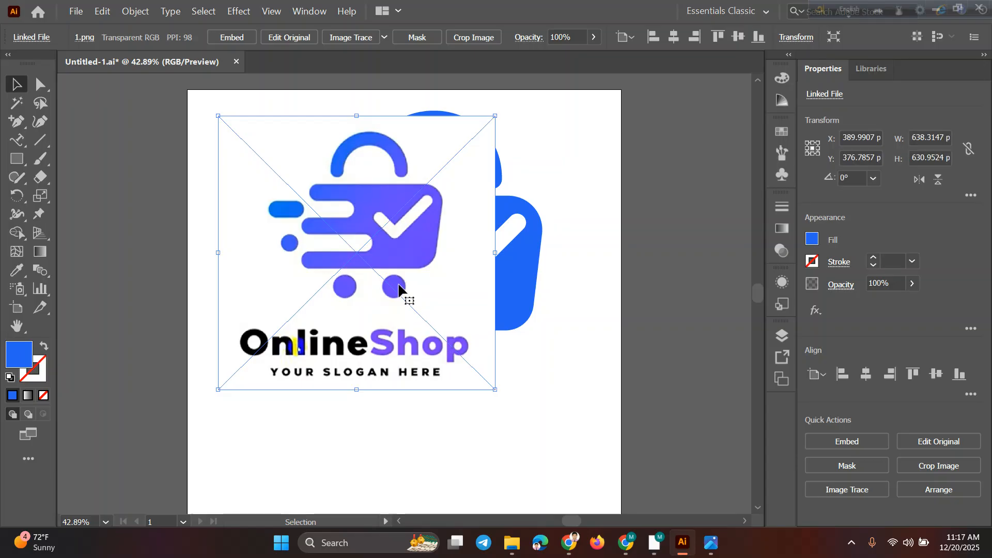
left_click_drag(394, 351, 445, 379)
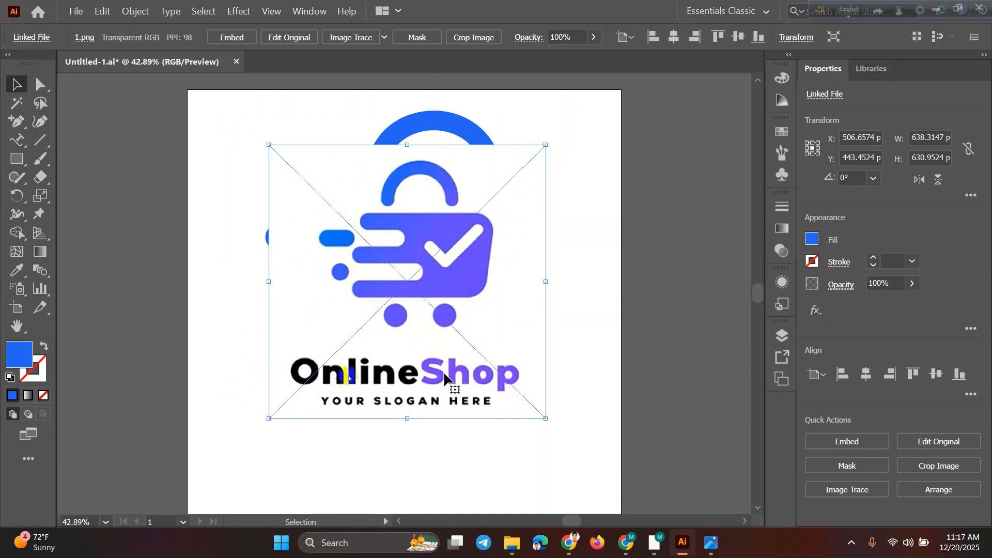
Embed the placed OnlineShop reference image and reposition it over the blue logo, leaving parts of the drawn handle and speed marks exposed
left_click(464, 439)
left_click(295, 199)
left_click(232, 37)
left_click_drag(304, 157, 317, 115)
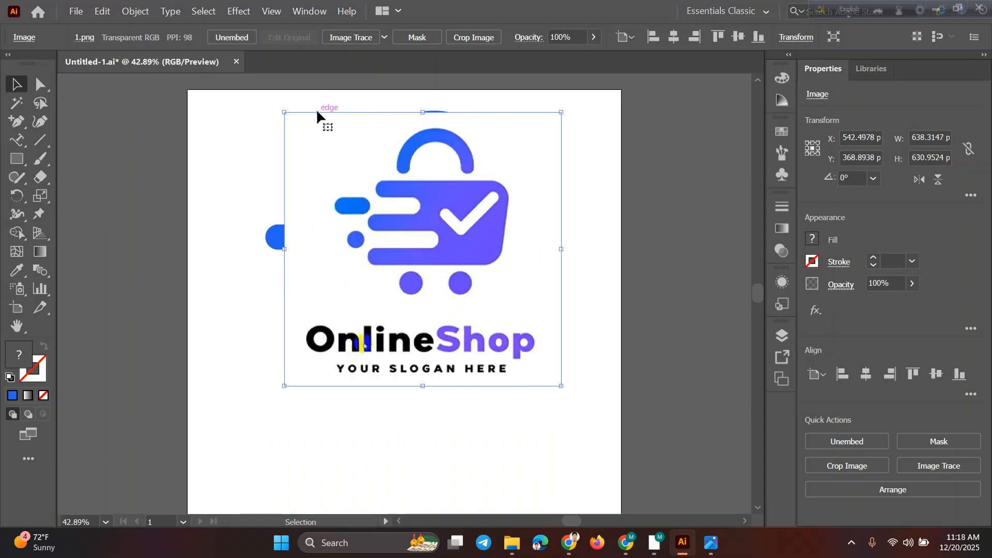
left_click_drag(355, 338, 360, 362)
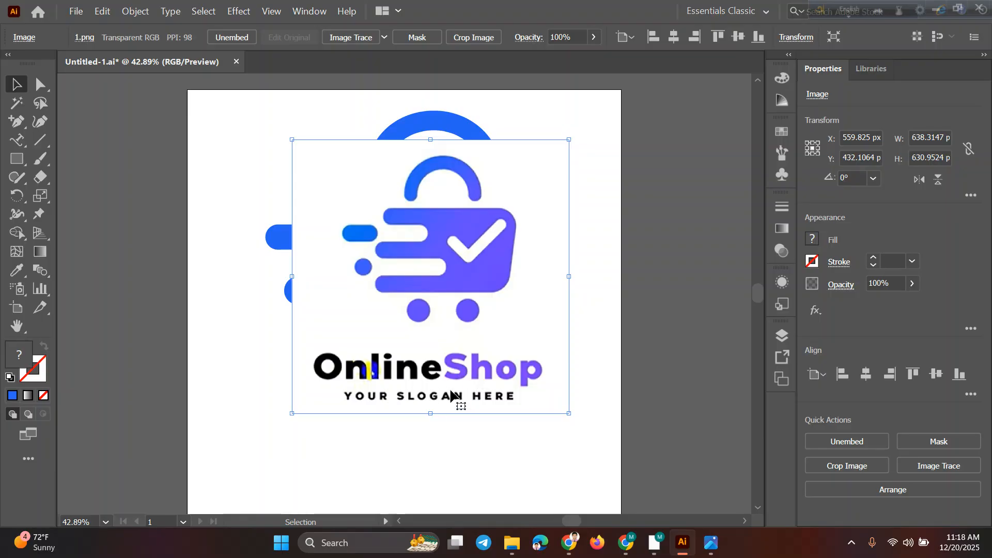
scroll(453, 397, "down", 1)
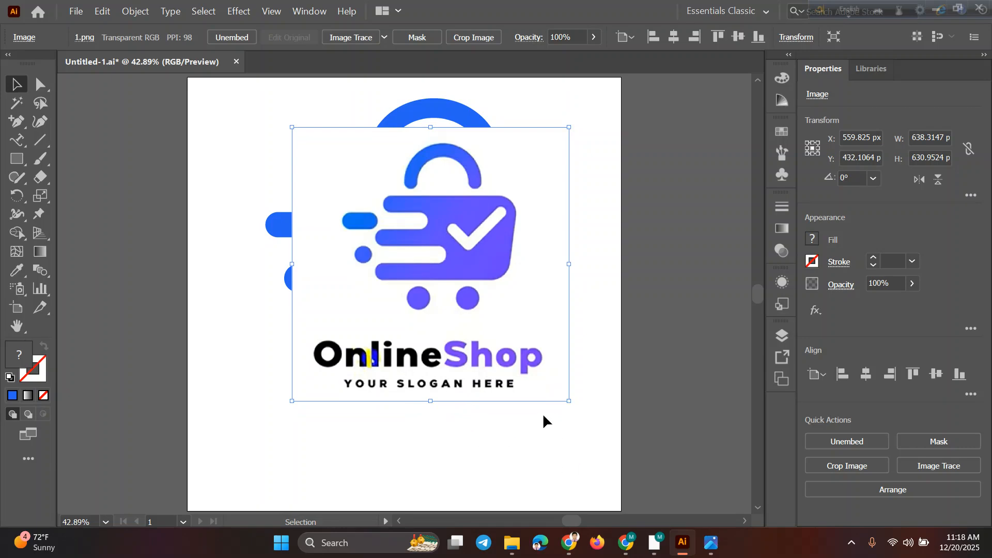
Switch to the Google Meet window in Chrome and open a new browser tab
left_click(625, 543)
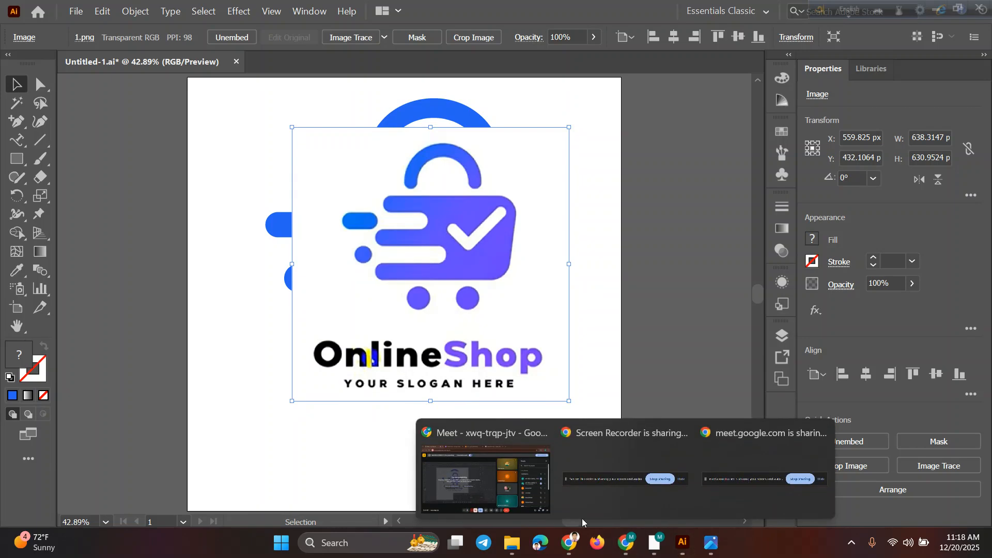
left_click(510, 479)
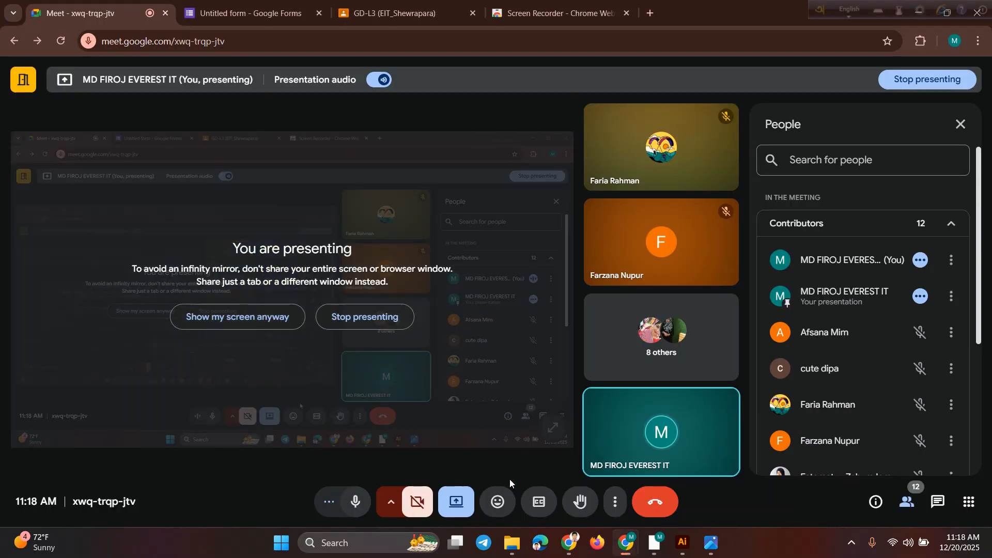
left_click(651, 17)
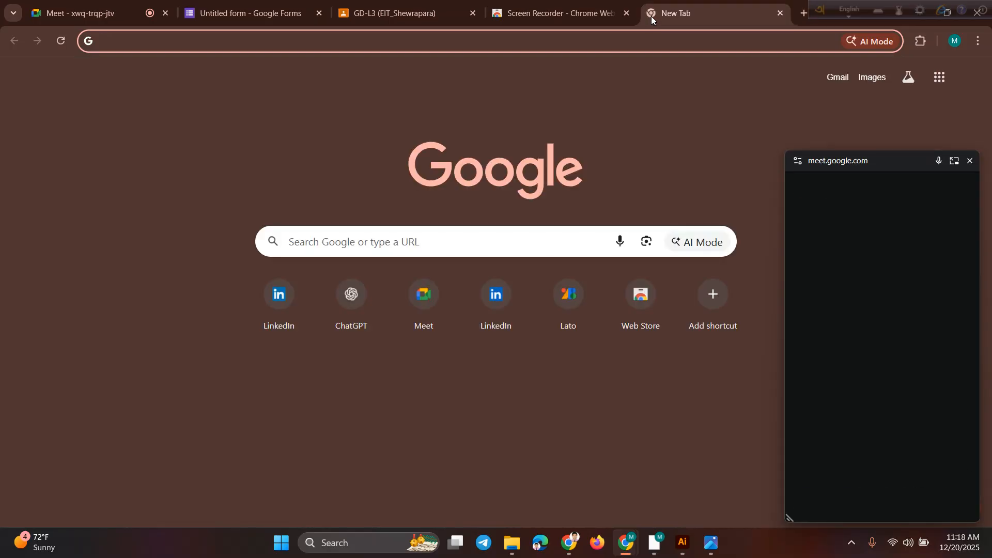
type("t")
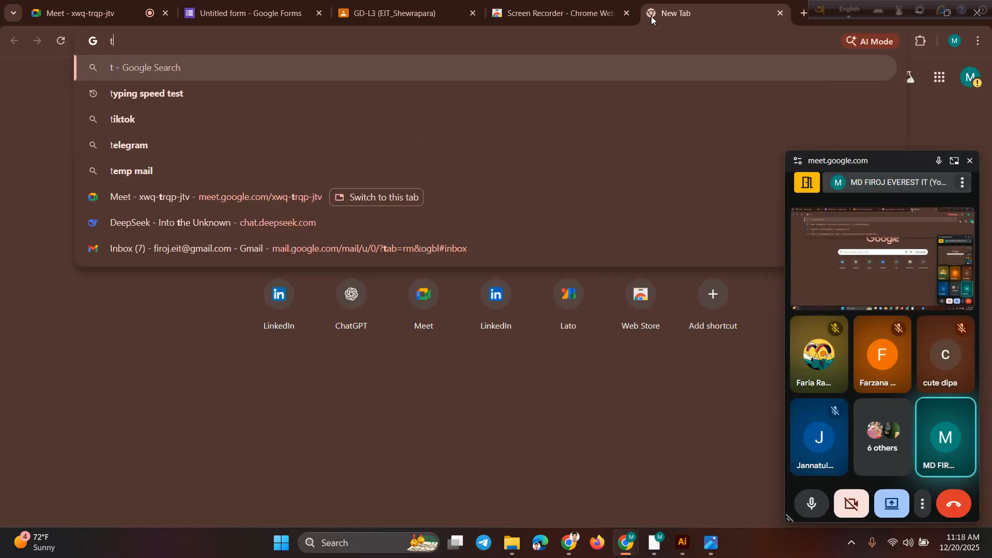
type("hefo")
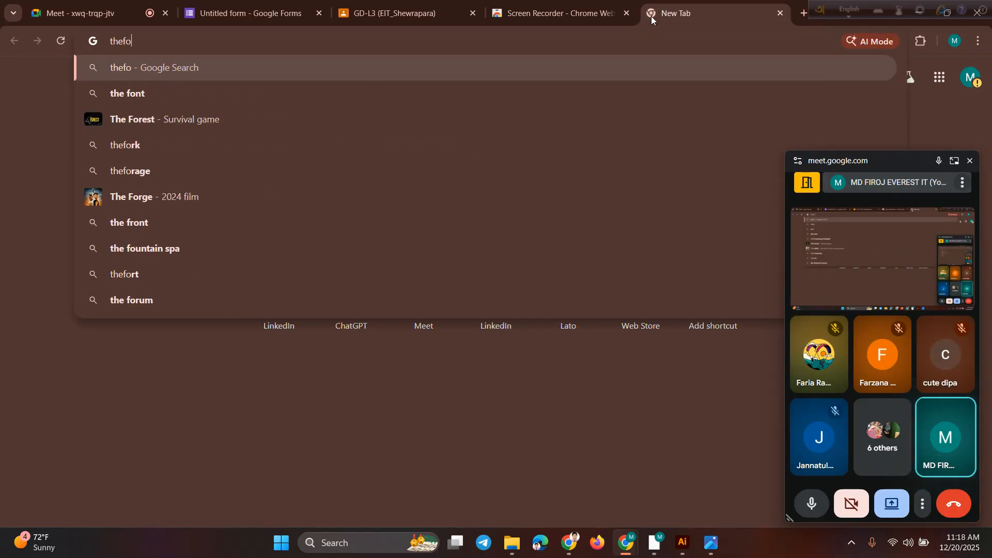
type("nt")
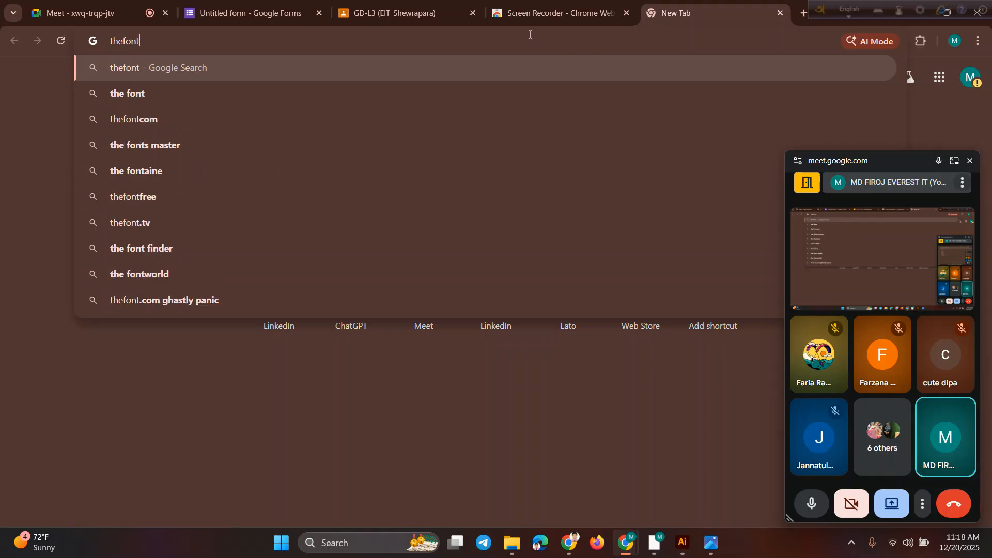
key("BackSpace")
key("BackSpace")
key("BackSpace")
key("BackSpace")
key("BackSpace")
key("BackSpace")
key("BackSpace")
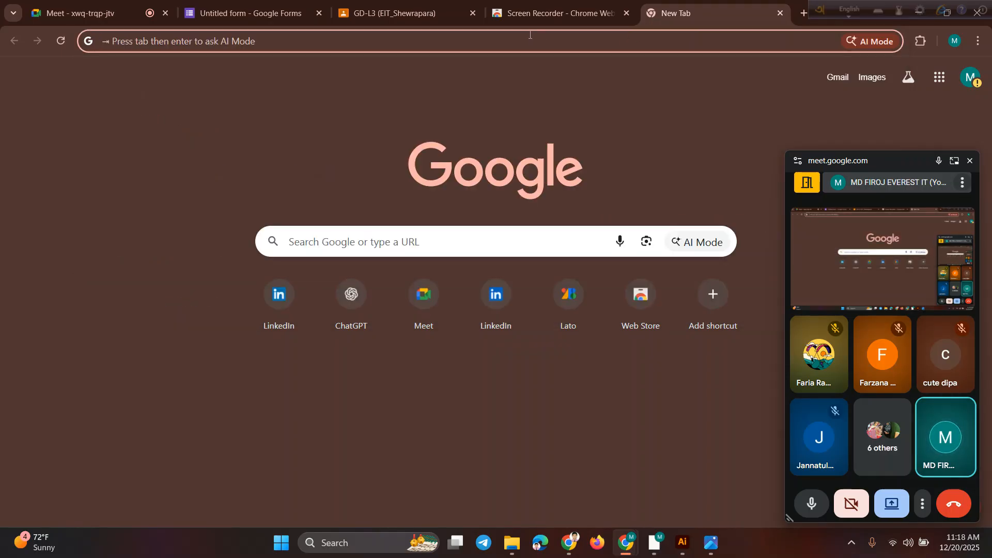
Search Google for "my font" and close the floating Meet window
type("my fon")
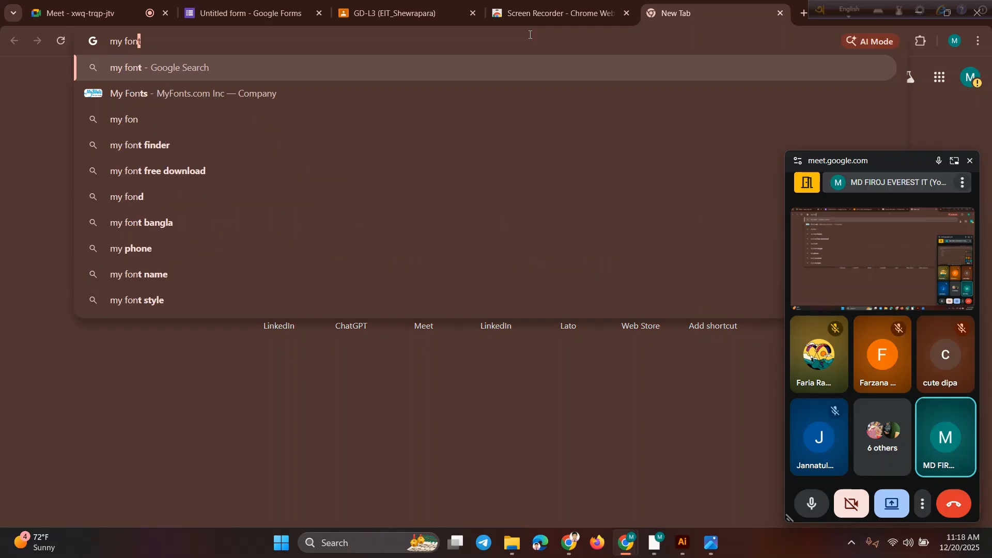
key("Return")
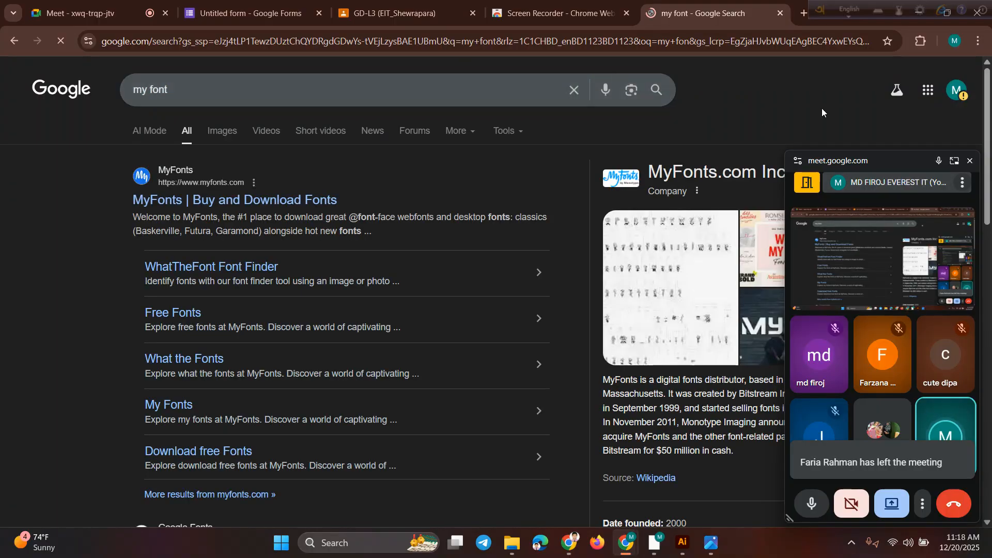
left_click(970, 161)
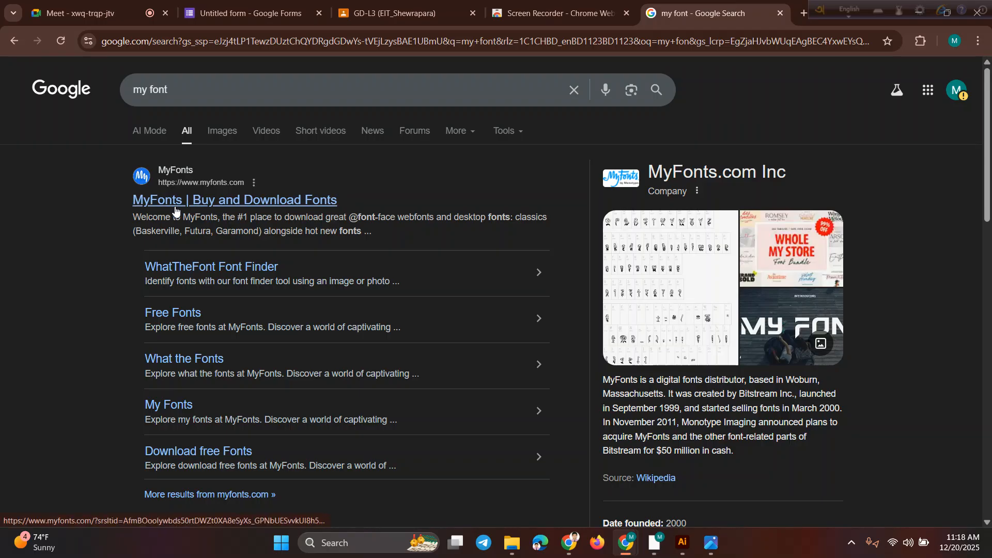
Open the MyFonts website from the search results and accept its cookies
scroll(194, 212, "up", 5)
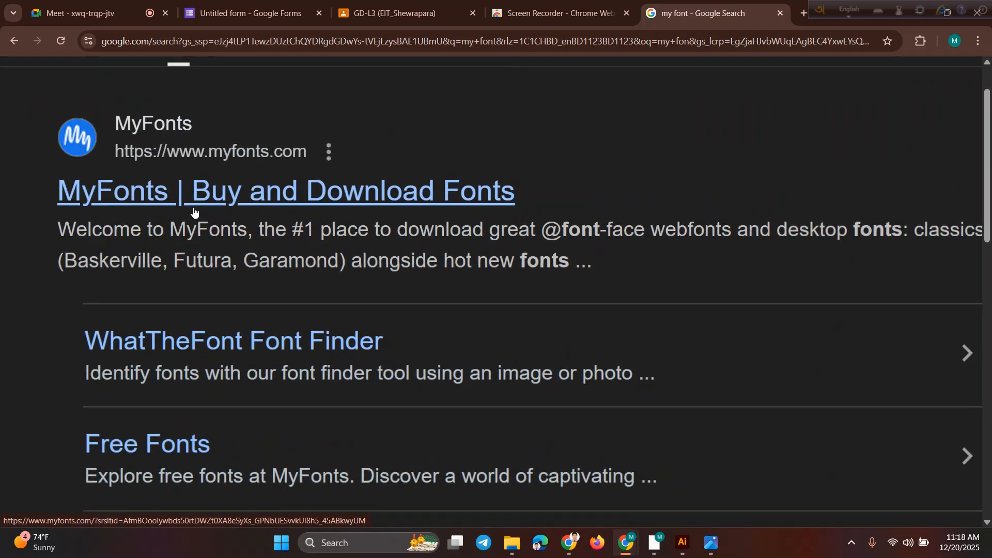
left_click(230, 199)
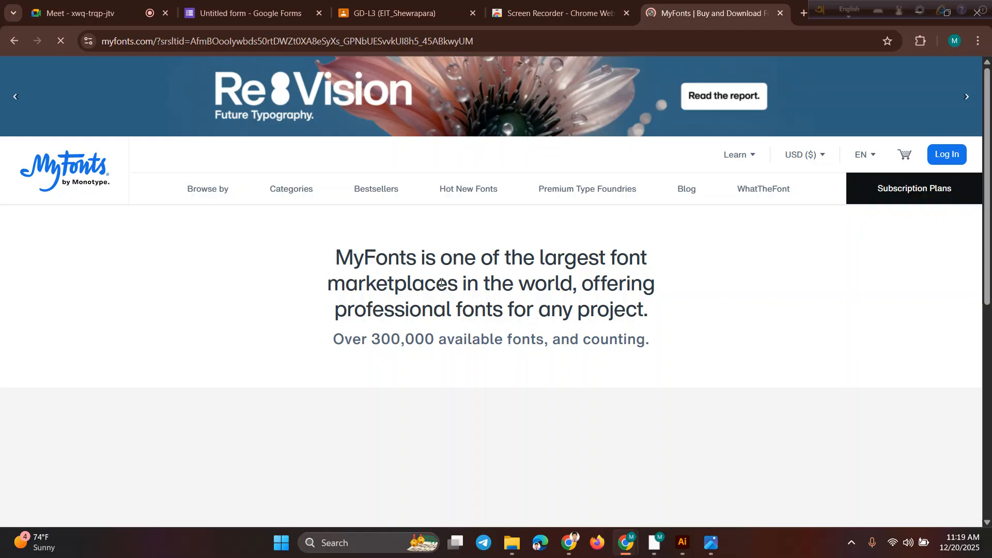
scroll(442, 283, "down", 10)
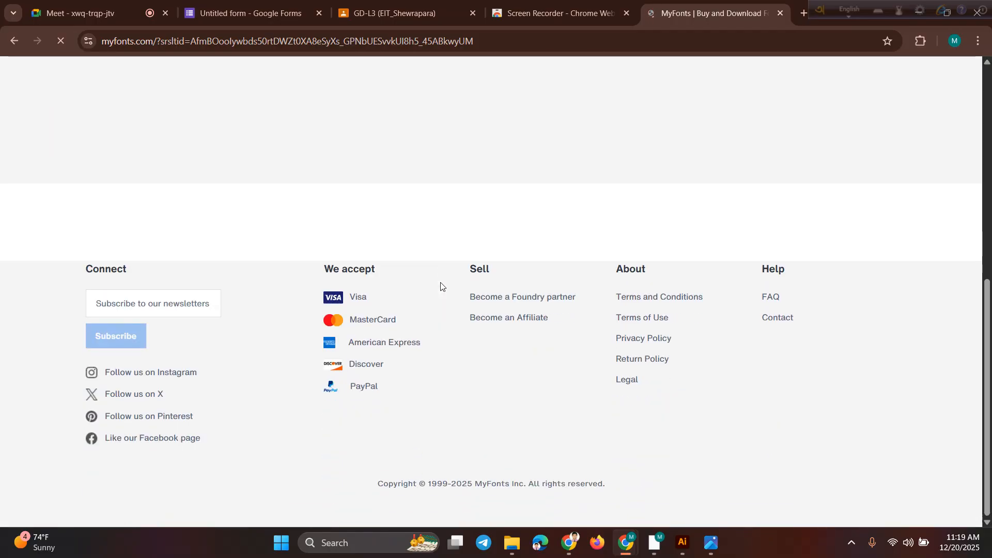
scroll(443, 285, "up", 10)
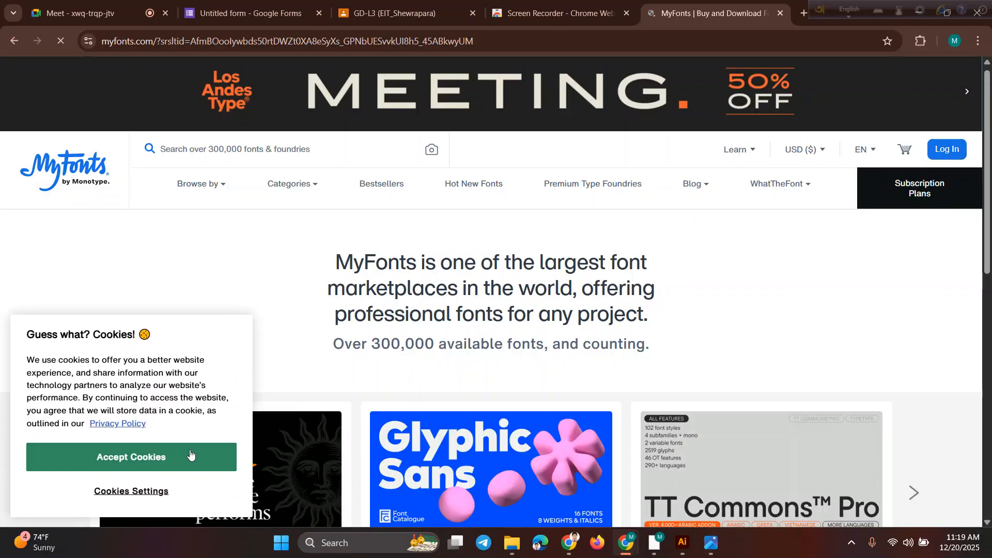
left_click(141, 458)
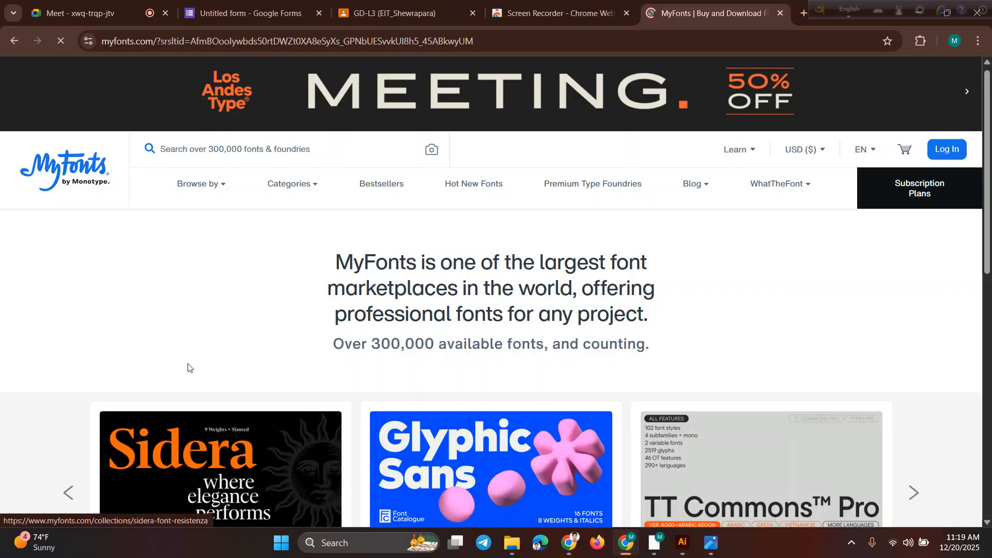
Open the WhatTheFont search-by-image page and dismiss the sign-up offer
left_click(217, 187)
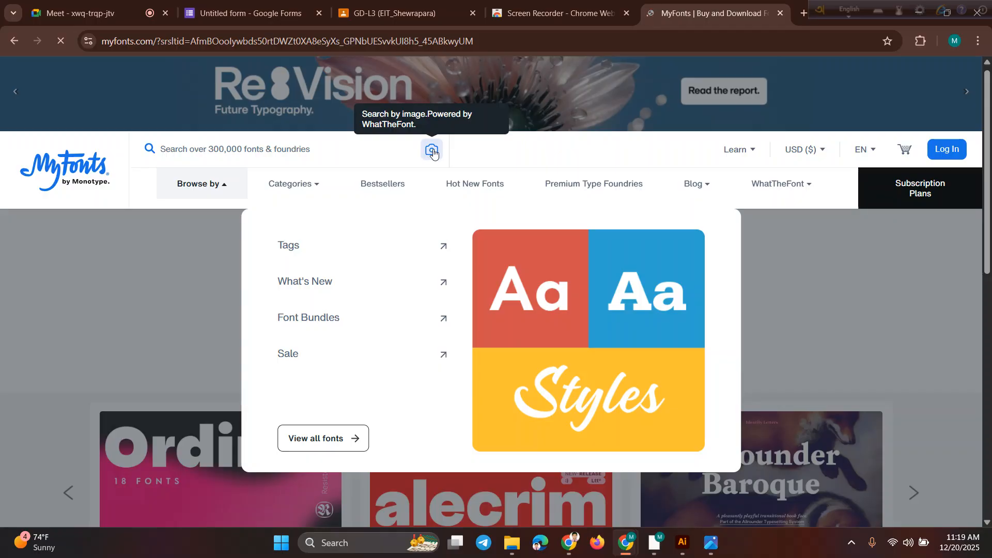
left_click(433, 150)
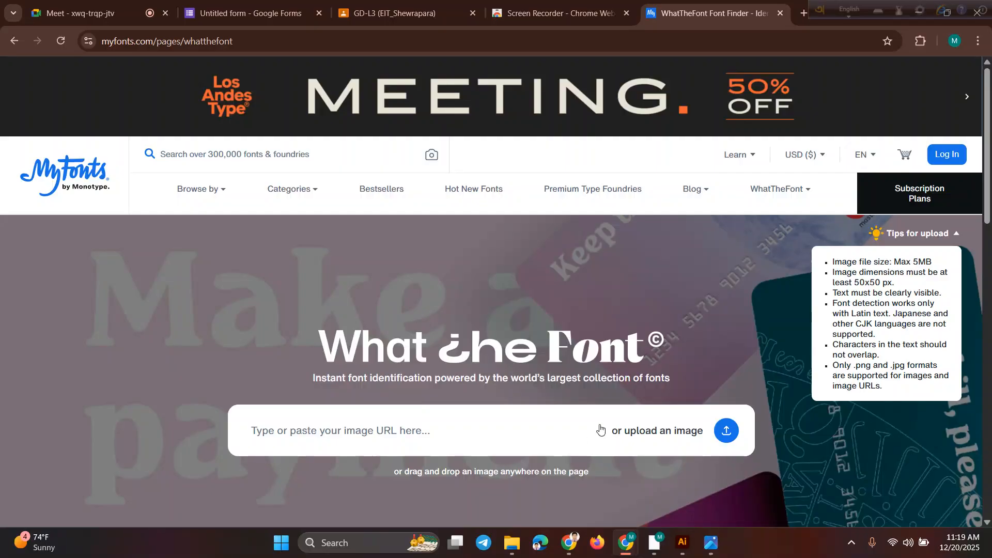
scroll(621, 414, "down", 1)
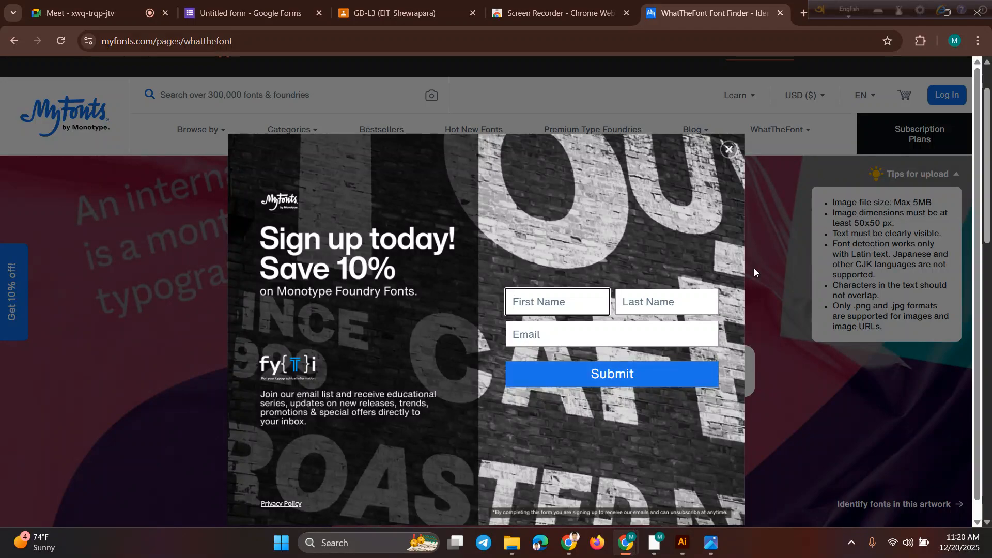
scroll(845, 222, "down", 1)
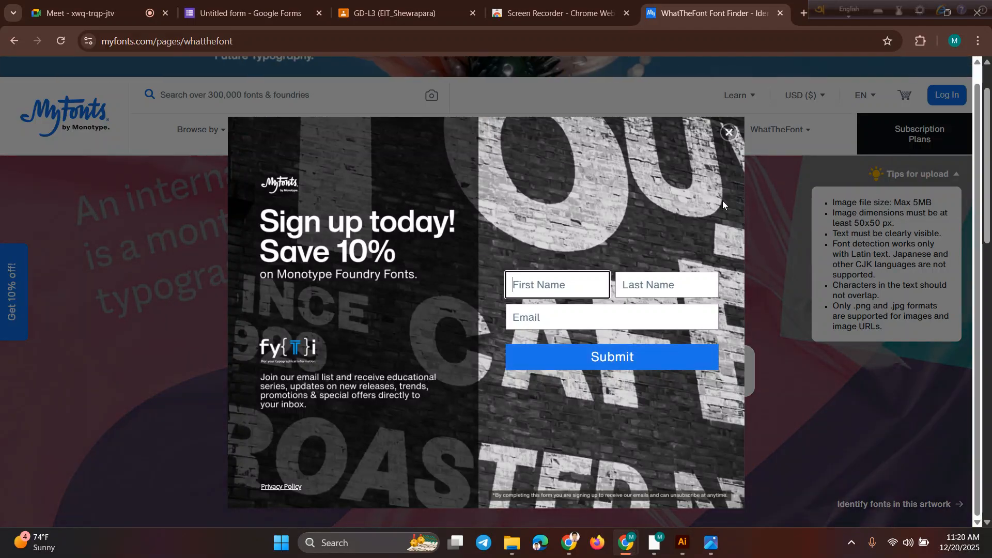
scroll(722, 200, "up", 2)
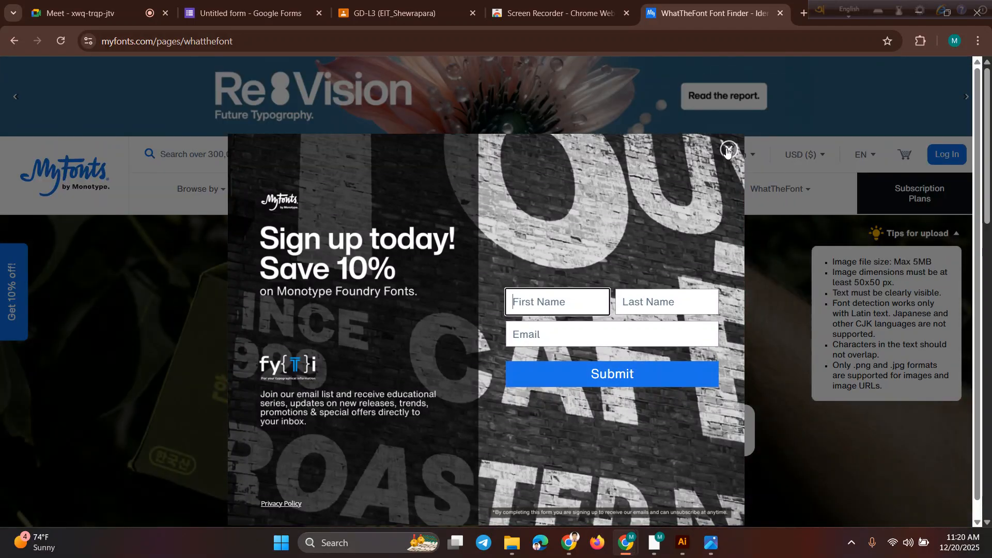
left_click(728, 150)
scroll(629, 337, "down", 1)
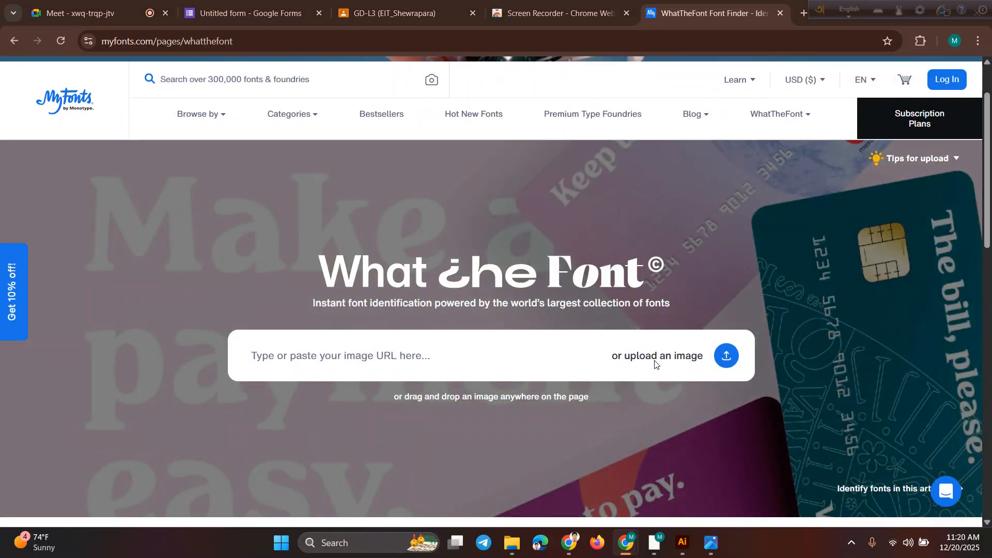
Upload the OnlineShop logo image from the Desktop's Everast > ProjPic folder to WhatTheFont and dismiss the upload tips
left_click(654, 361)
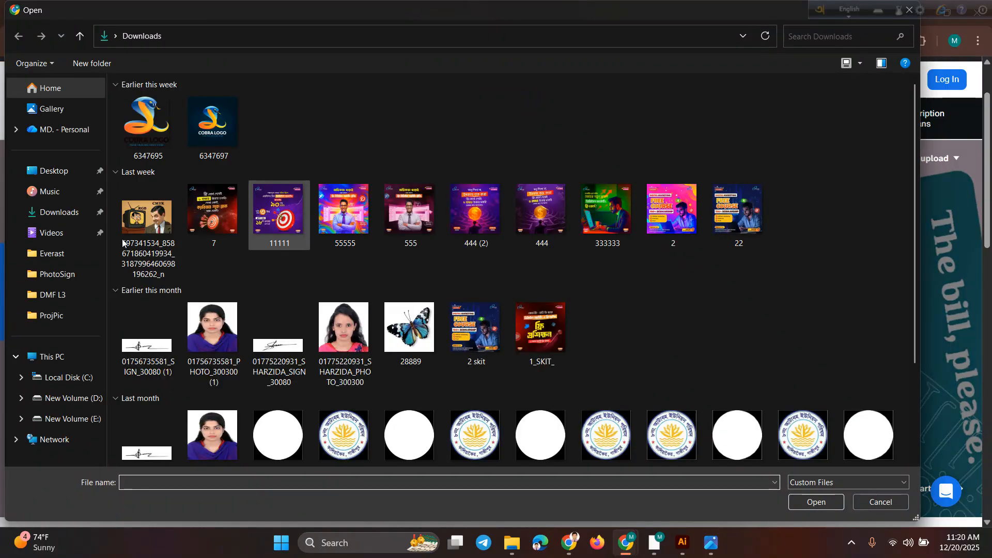
left_click(67, 176)
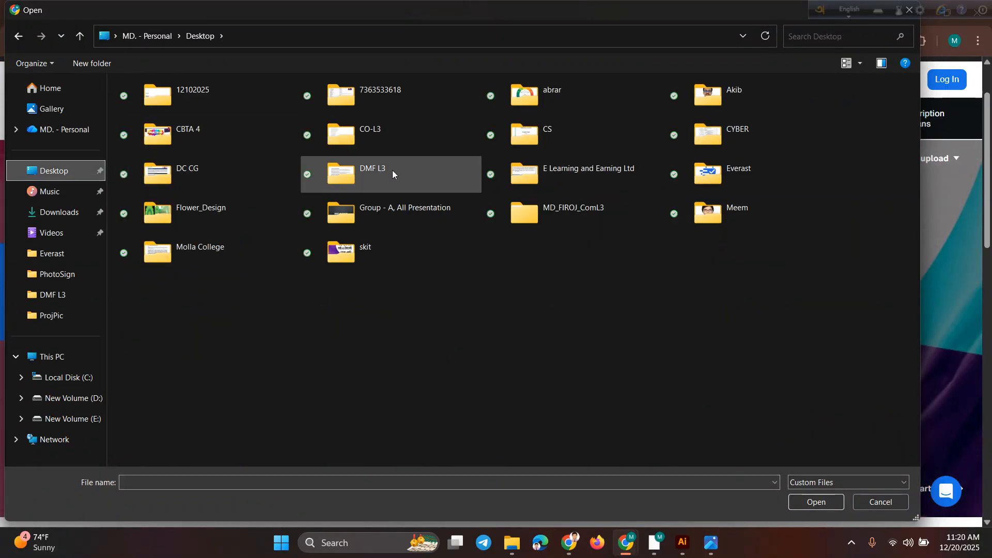
double_click(739, 172)
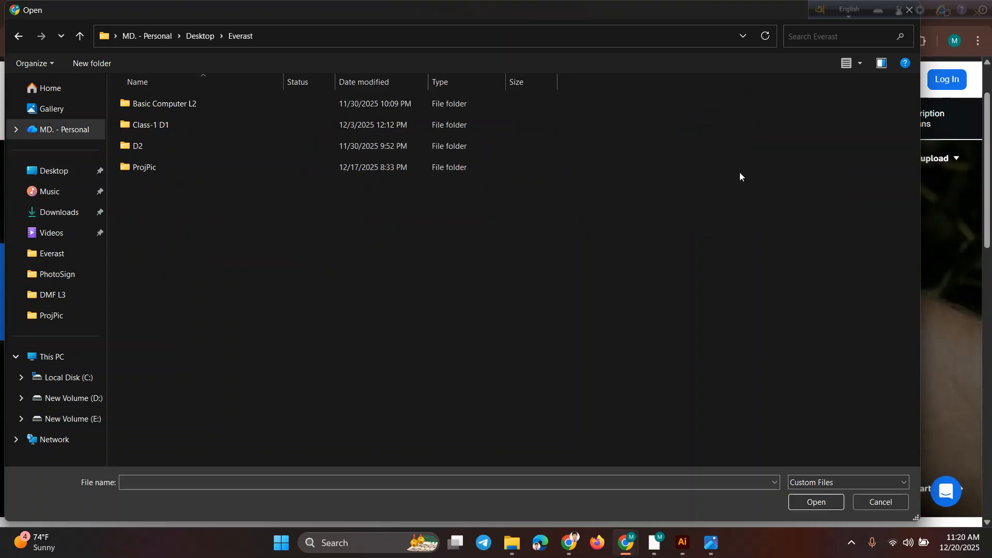
double_click(155, 169)
double_click(151, 111)
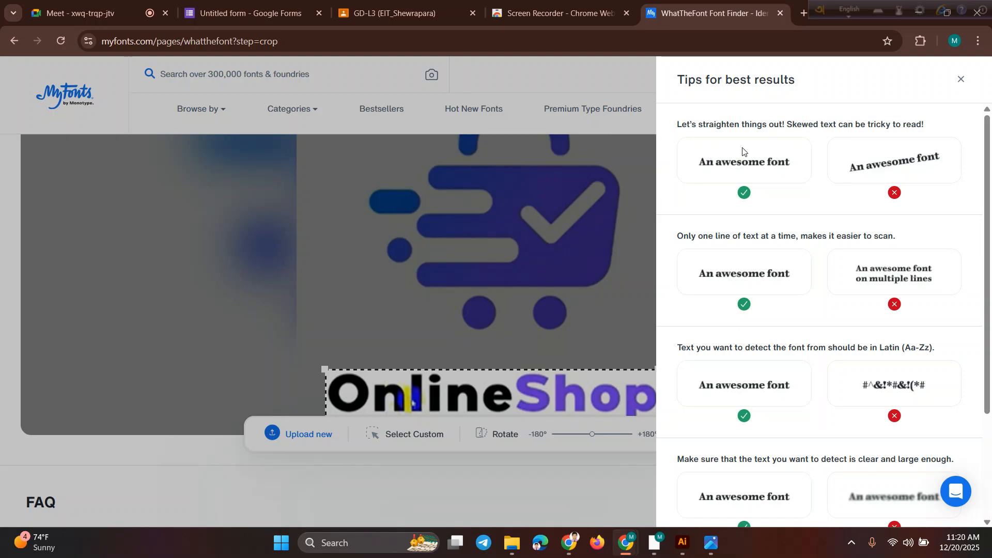
left_click(962, 79)
Narrow the crop box to the word "Online" in the uploaded logo and identify its font
scroll(565, 272, "down", 1)
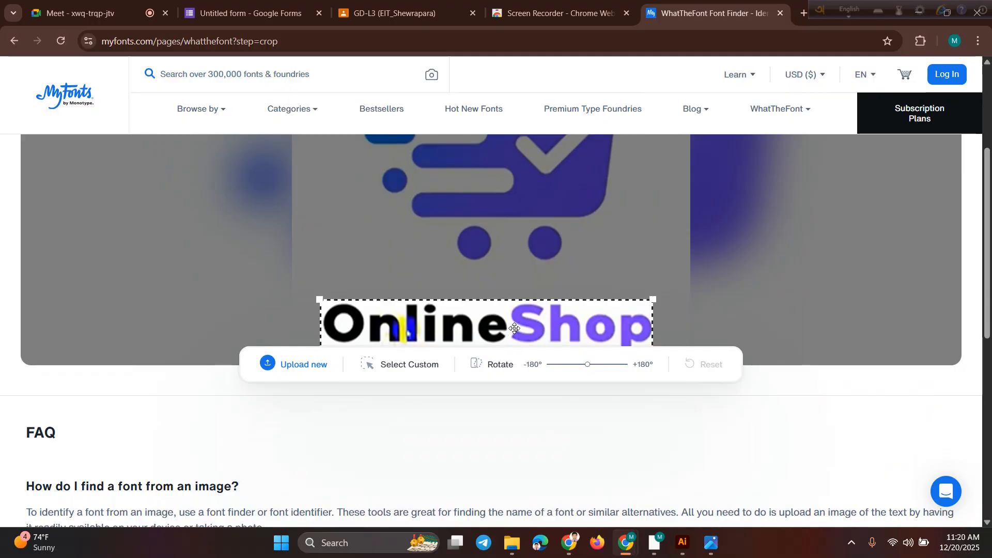
left_click_drag(514, 329, 514, 329)
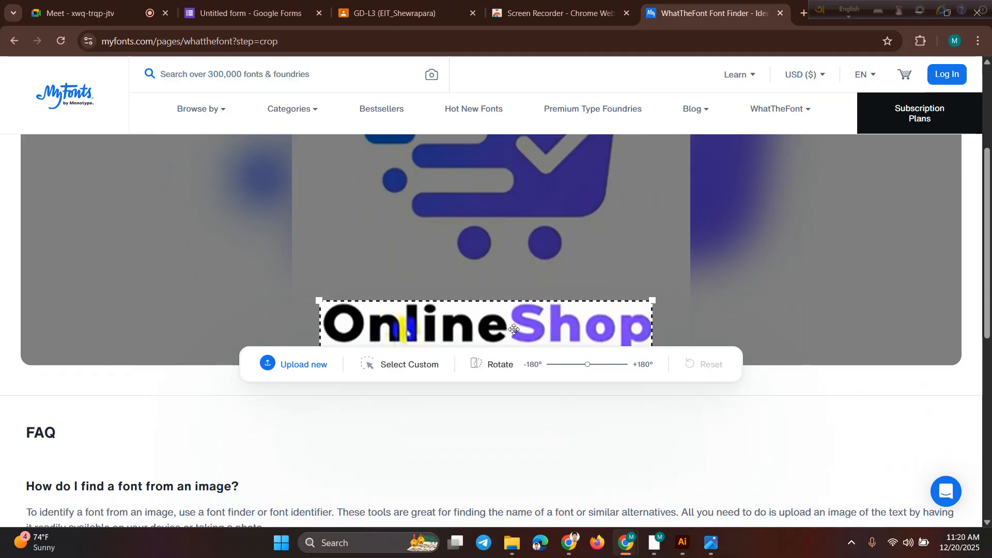
scroll(629, 332, "down", 1)
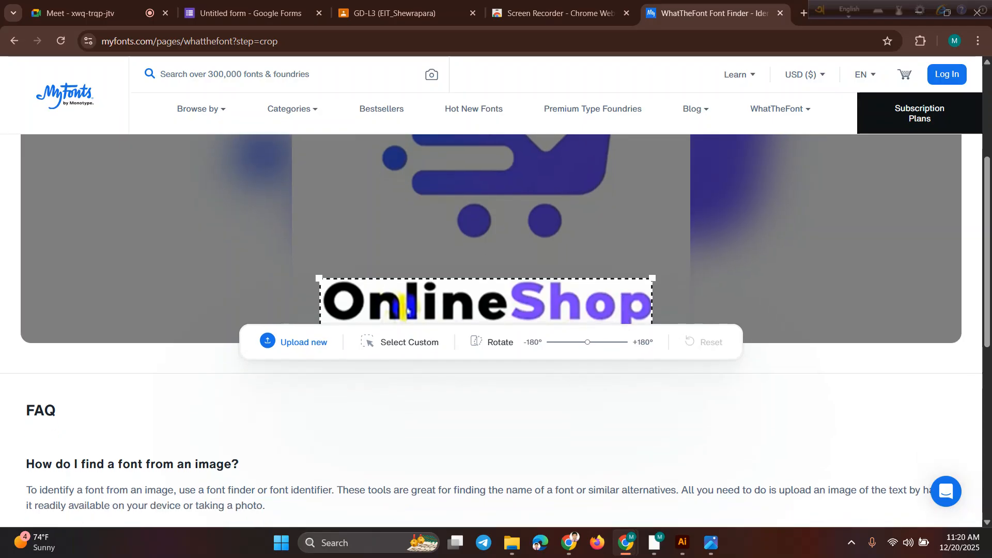
left_click_drag(652, 279, 510, 281)
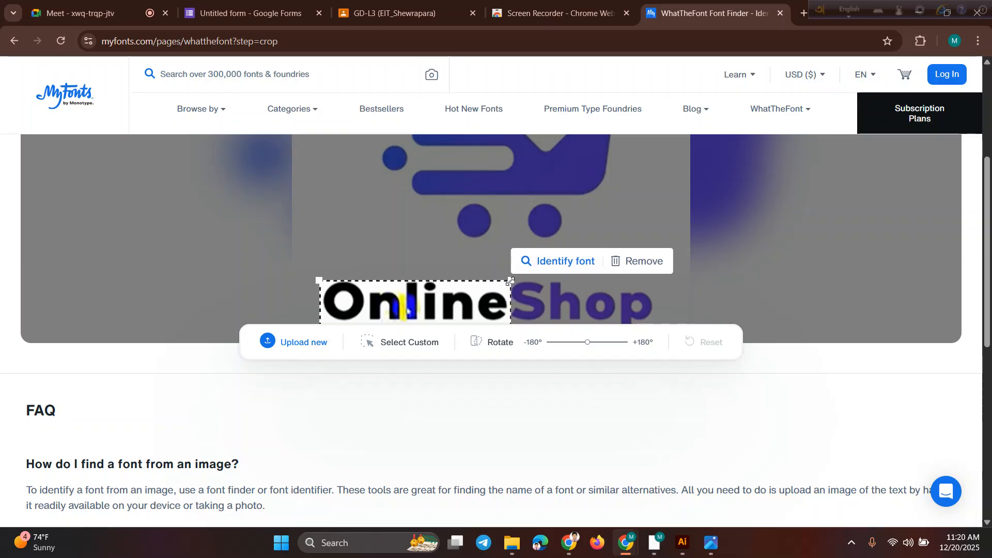
left_click(554, 262)
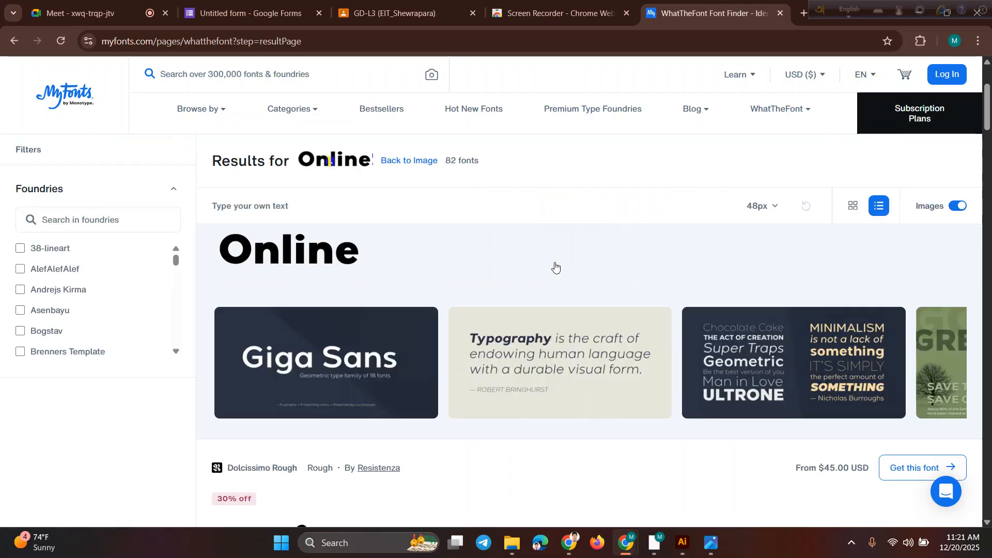
Examine the font matches for "Online", comparing their letter shapes, font names and prices with the logo text
scroll(307, 265, "down", 1)
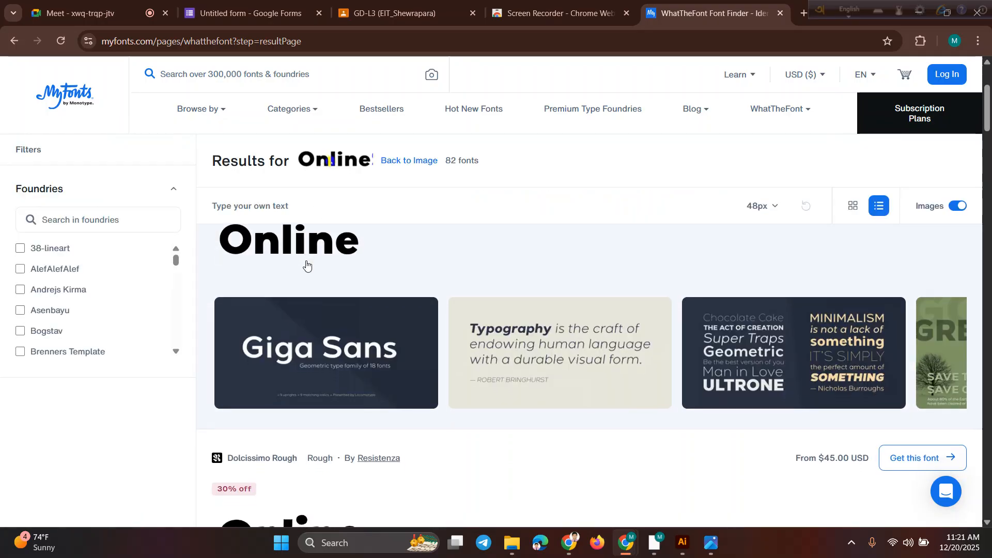
scroll(314, 273, "down", 1)
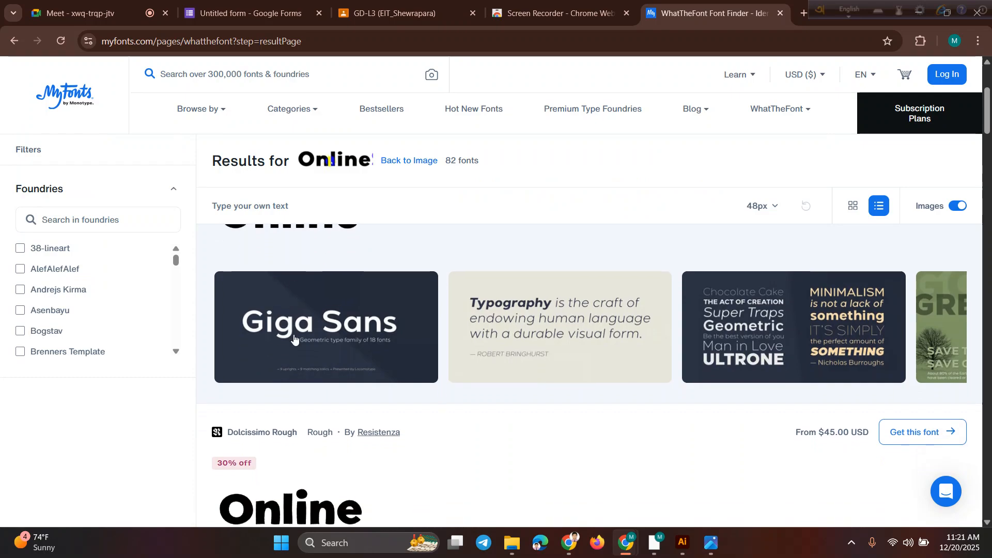
scroll(295, 340, "down", 1)
scroll(295, 340, "up", 1)
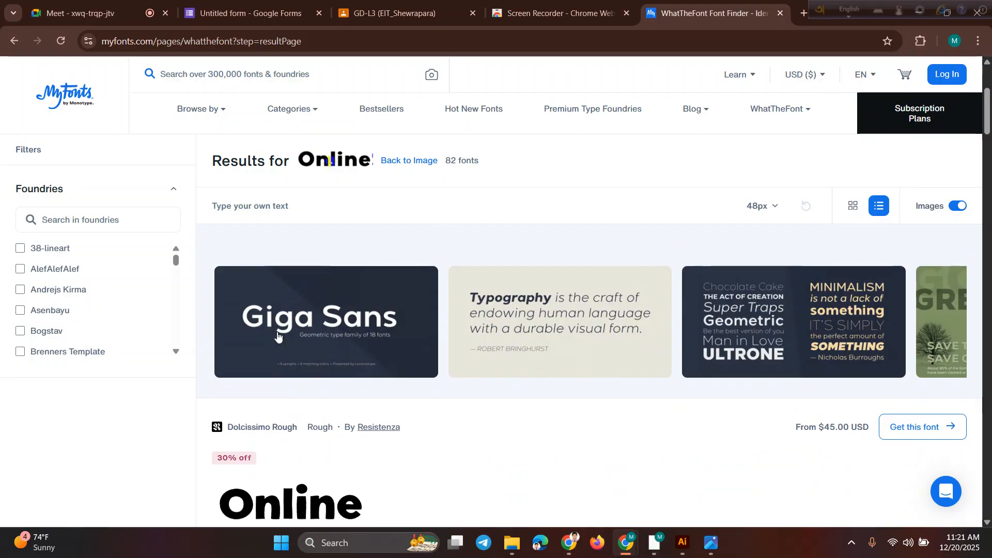
scroll(330, 326, "up", 1)
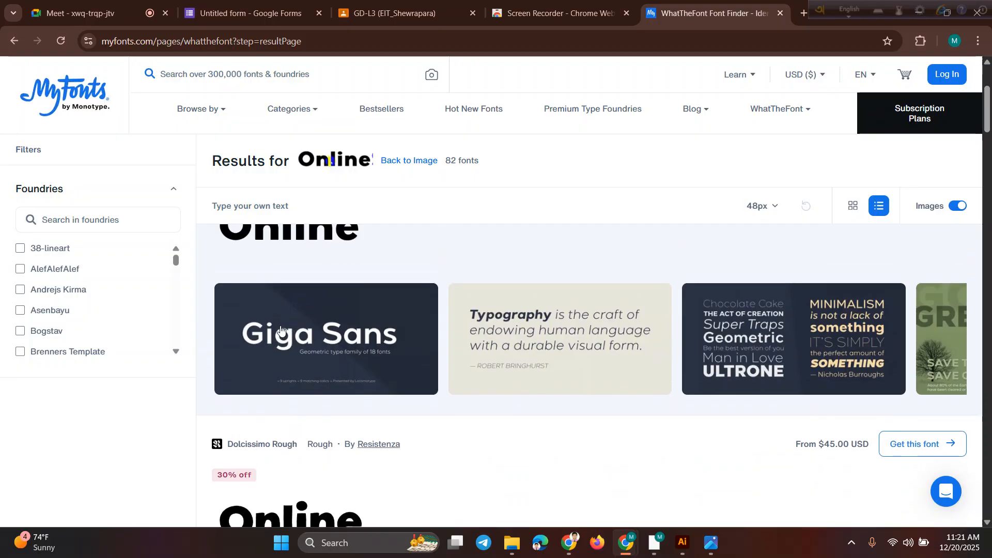
scroll(351, 345, "up", 1)
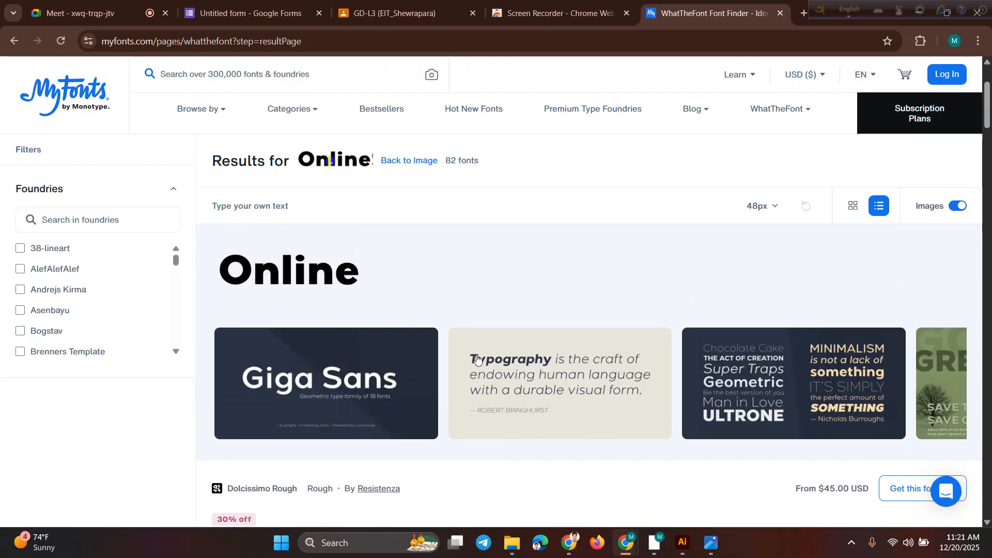
scroll(477, 359, "down", 2)
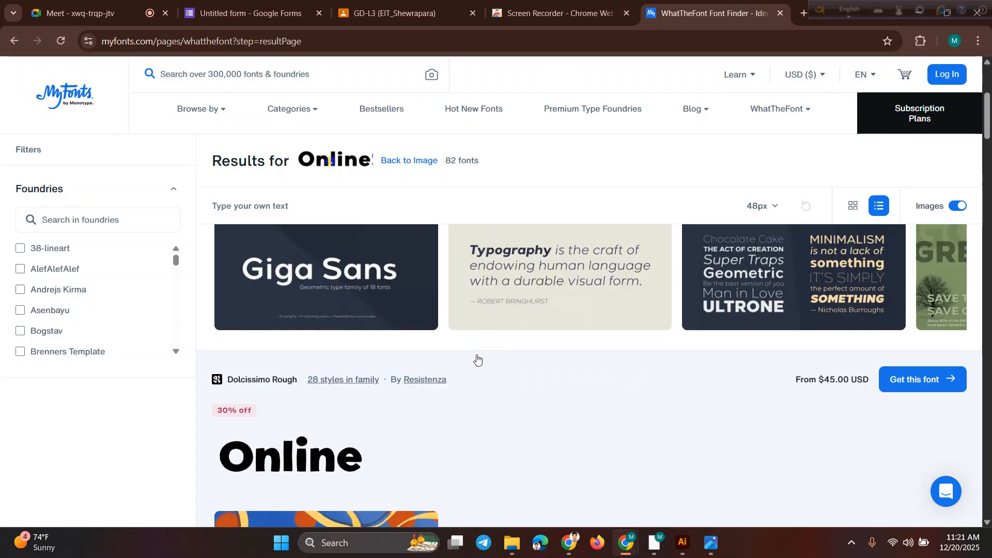
scroll(644, 398, "down", 1)
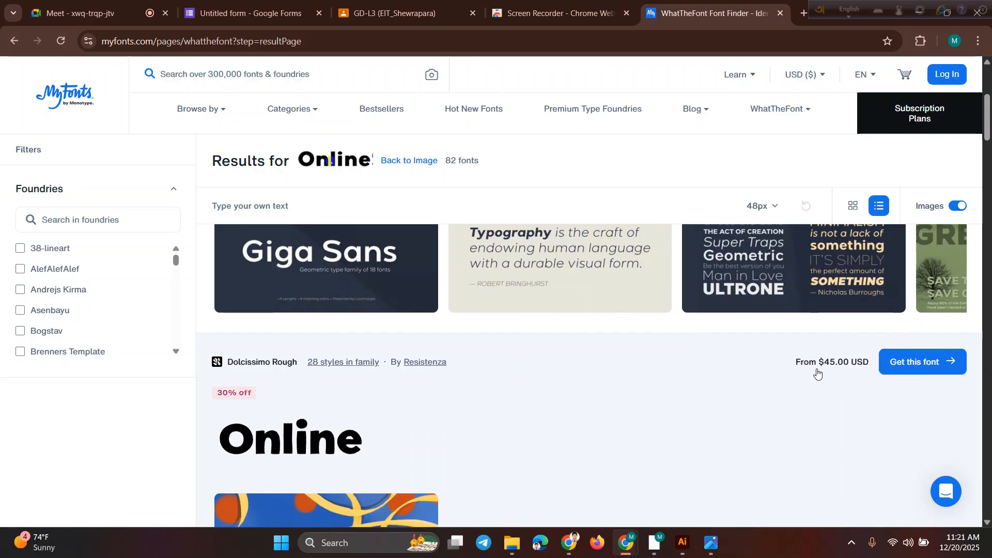
scroll(835, 371, "up", 1)
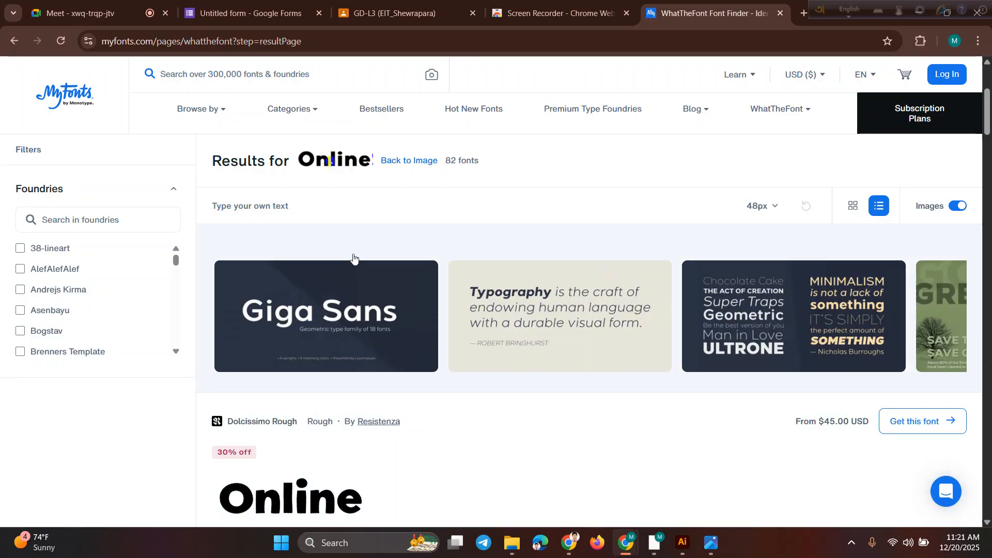
scroll(353, 258, "up", 3)
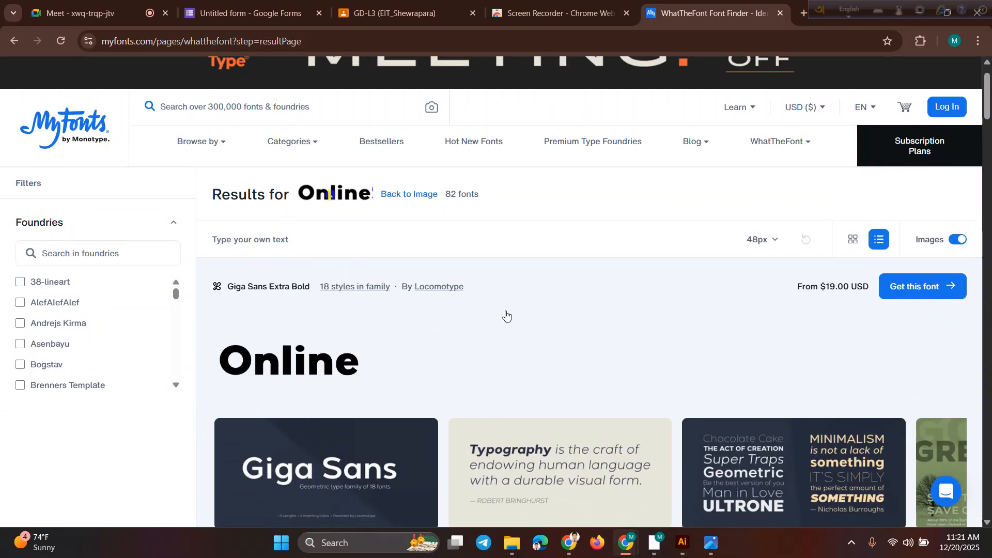
scroll(506, 316, "down", 3)
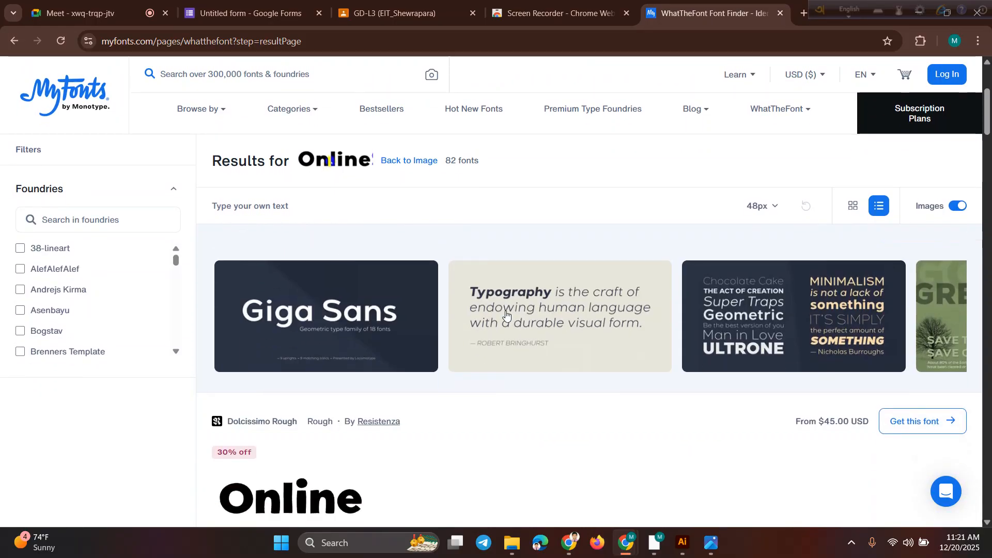
scroll(383, 339, "down", 2)
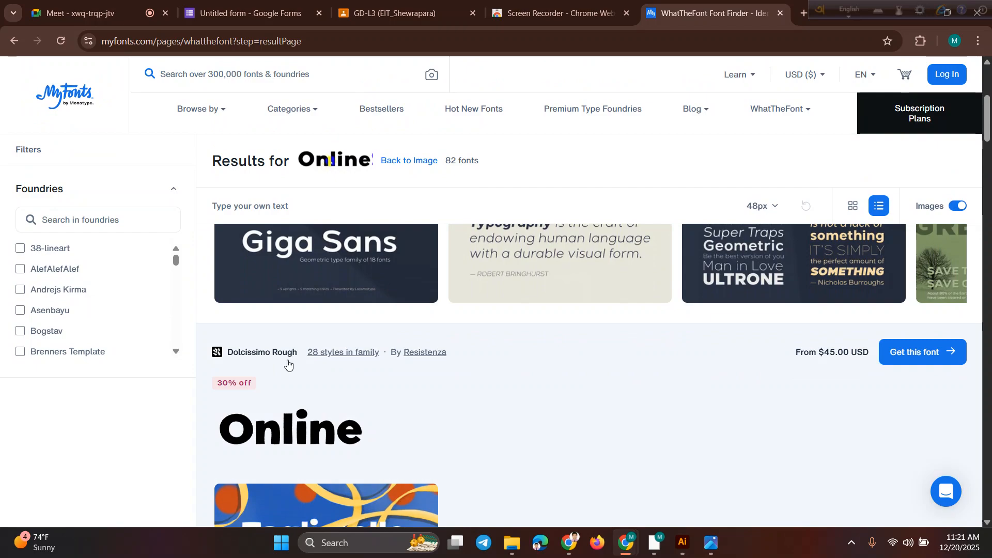
scroll(351, 393, "down", 3)
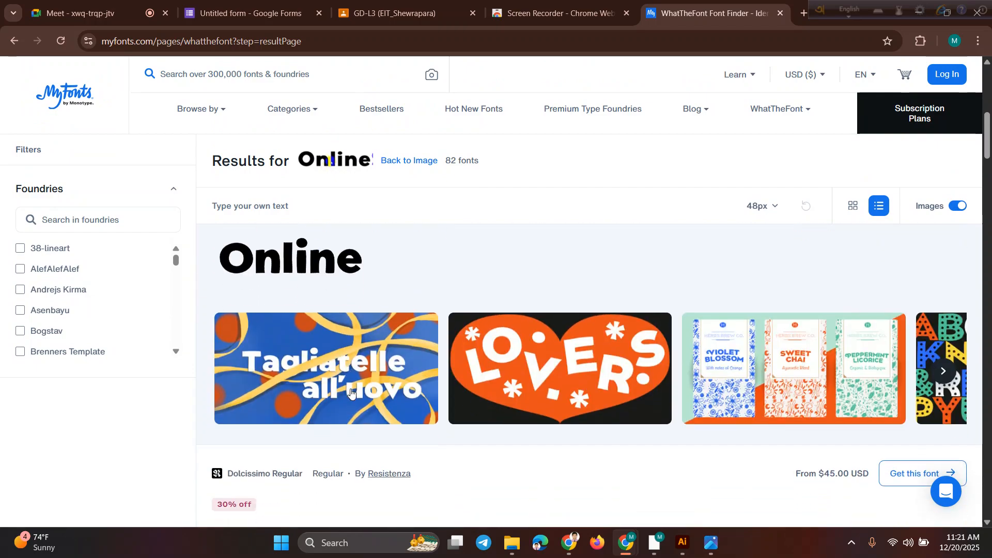
scroll(301, 431, "down", 1)
scroll(301, 431, "up", 1)
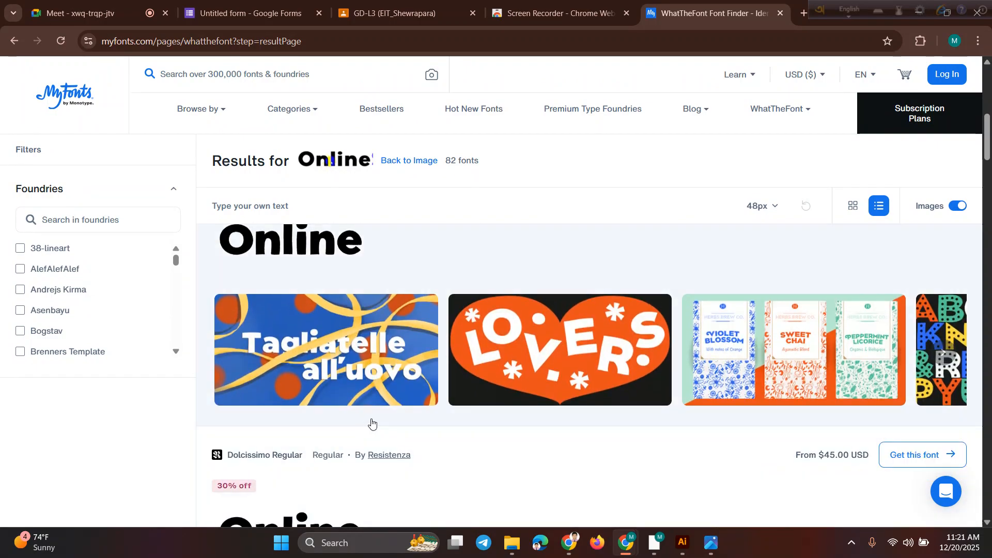
scroll(412, 362, "up", 1)
scroll(413, 365, "up", 1)
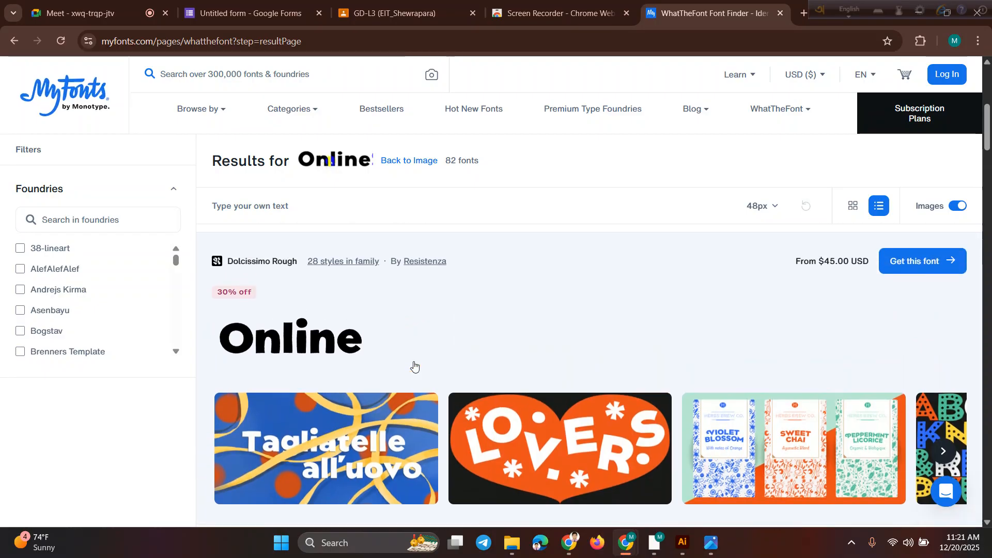
scroll(327, 328, "up", 4)
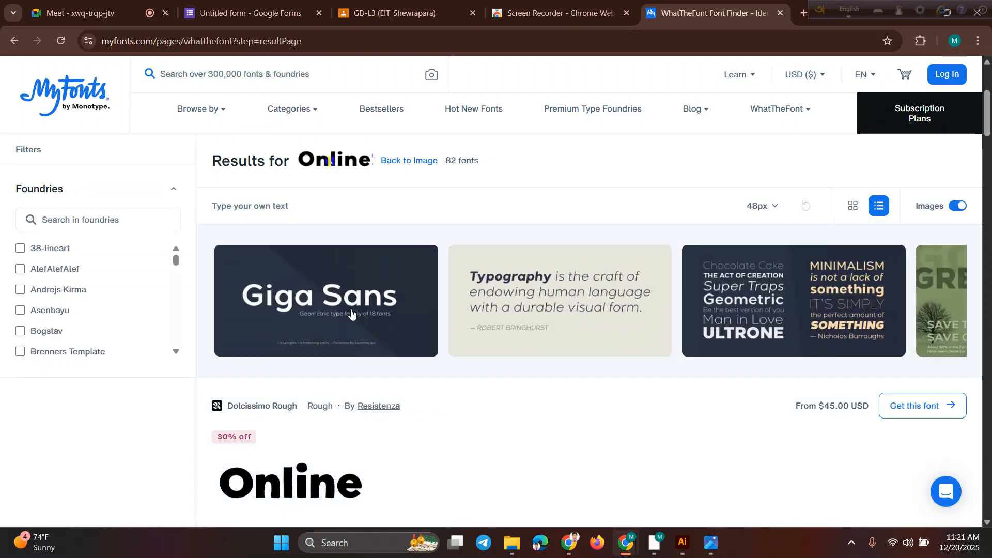
scroll(411, 274, "up", 1)
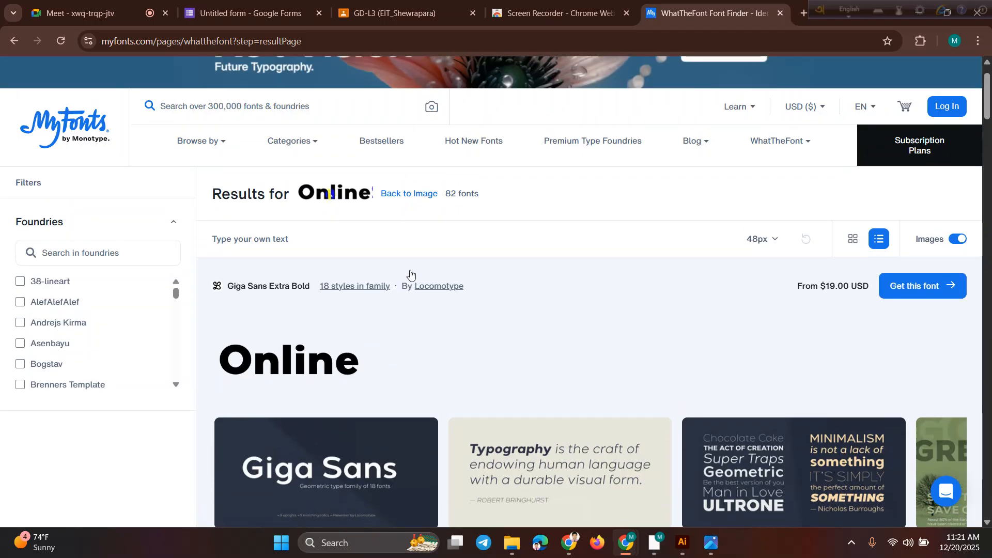
Search Google for "giga sans font free download" in a new tab and open the Dafont Free result
left_click(803, 14)
type("gi")
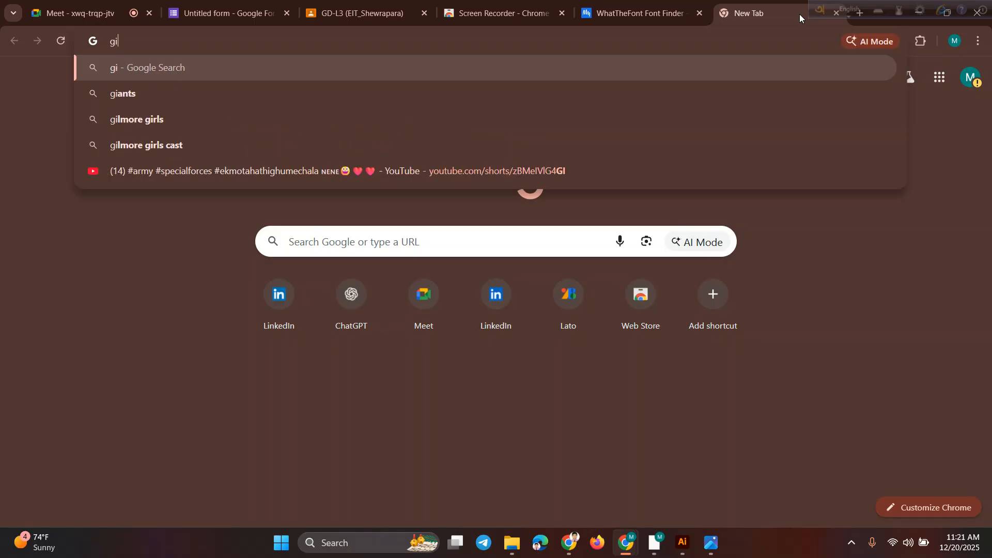
type("ga sans")
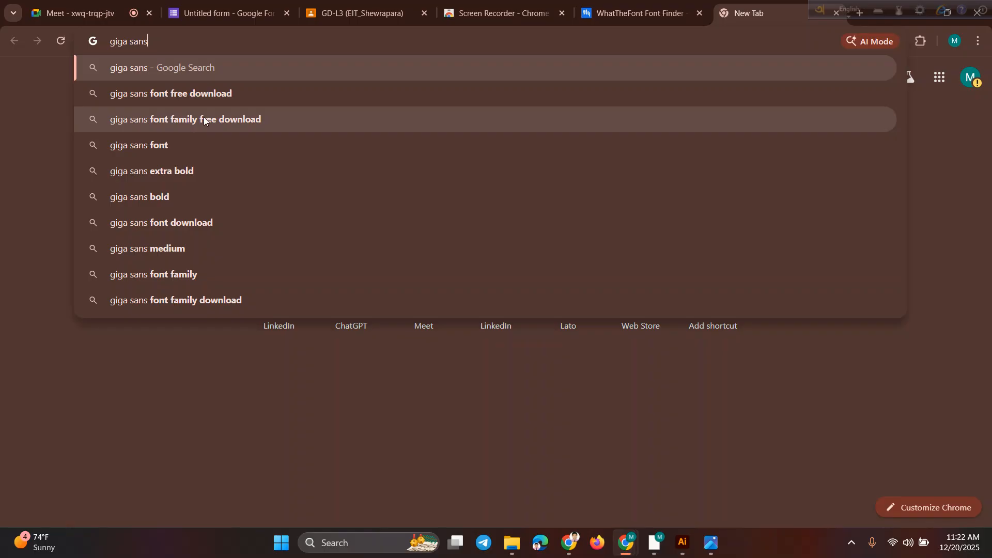
left_click(198, 102)
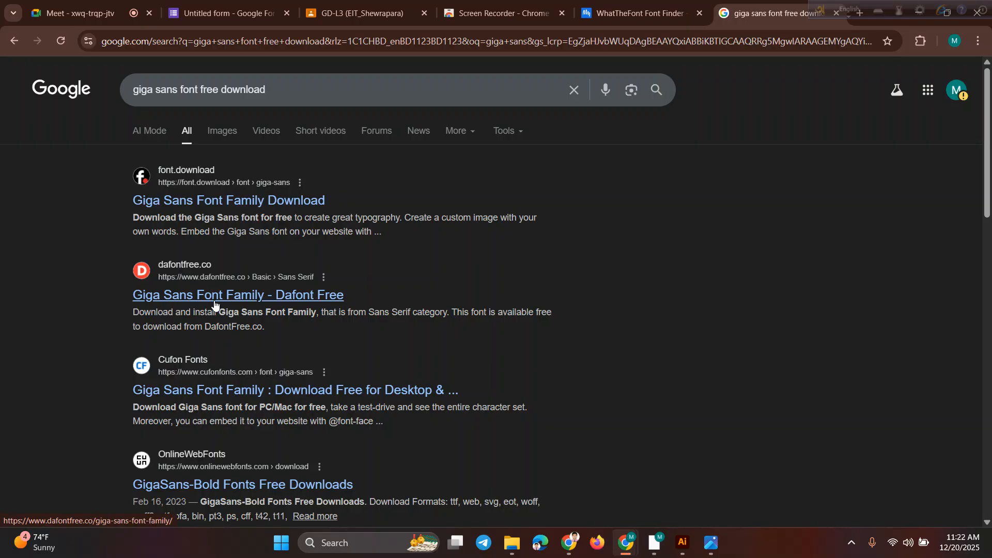
scroll(214, 302, "up", 3)
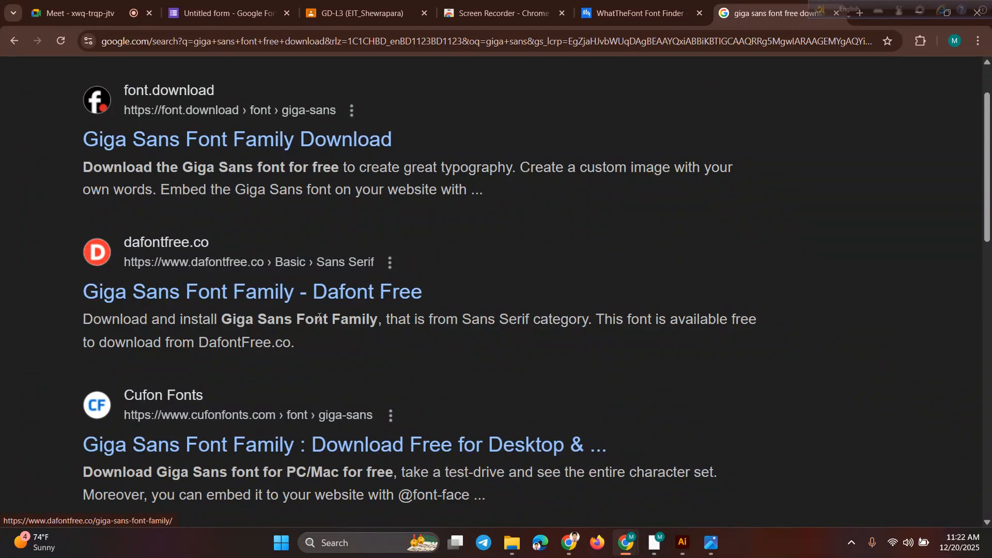
left_click(321, 293)
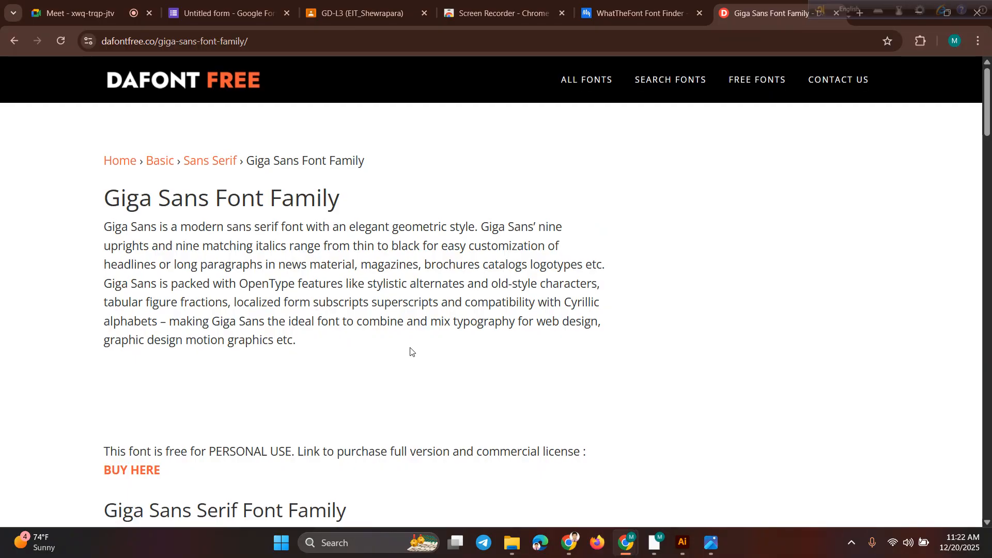
Open the Giga Sans download page from the font family's Dafont Free listing
scroll(411, 351, "down", 5)
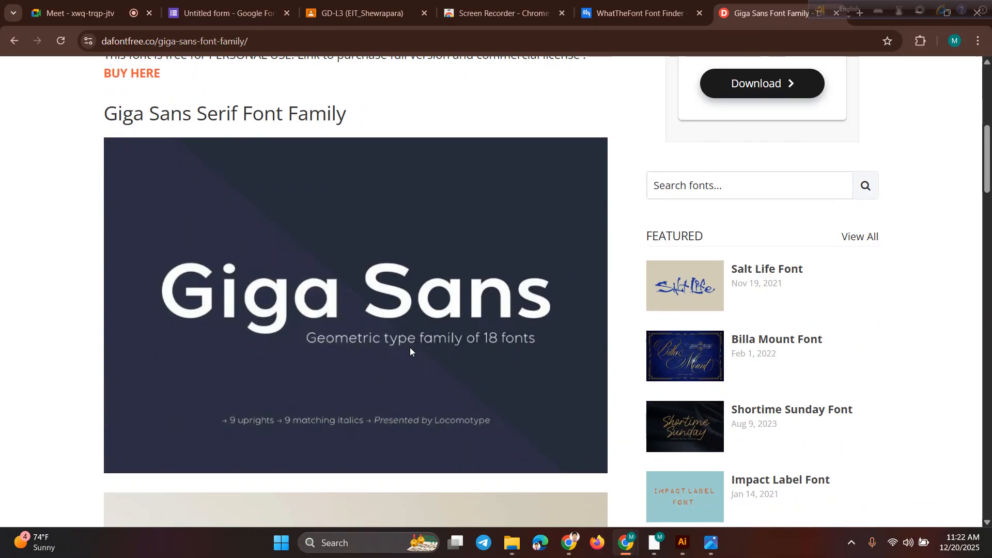
scroll(412, 351, "down", 1)
scroll(411, 351, "up", 5)
scroll(411, 351, "up", 3)
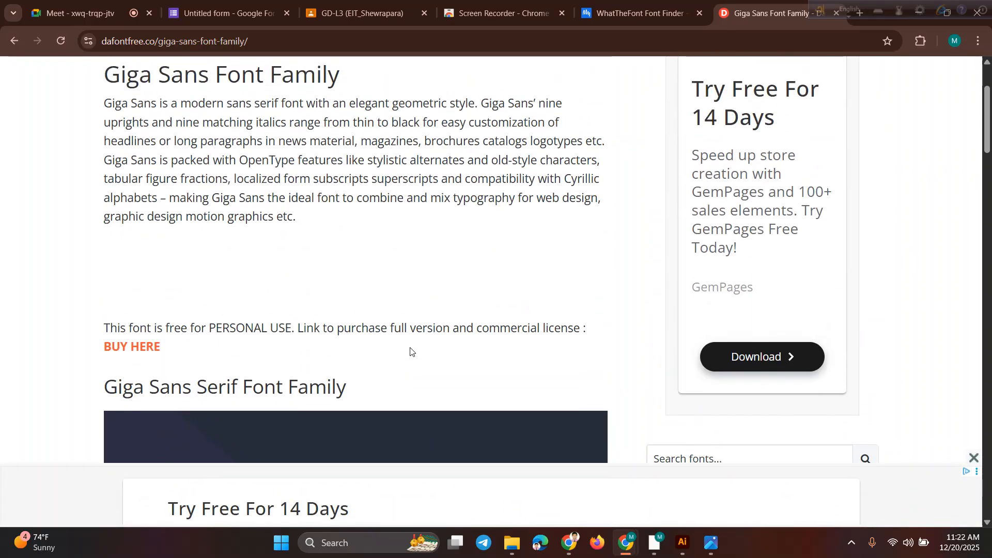
scroll(521, 330, "down", 14)
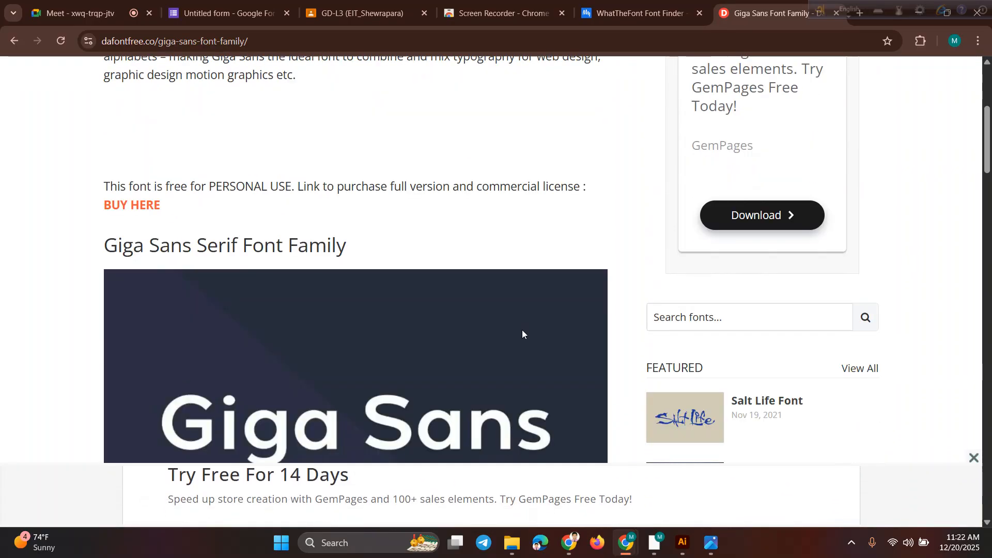
scroll(481, 324, "down", 7)
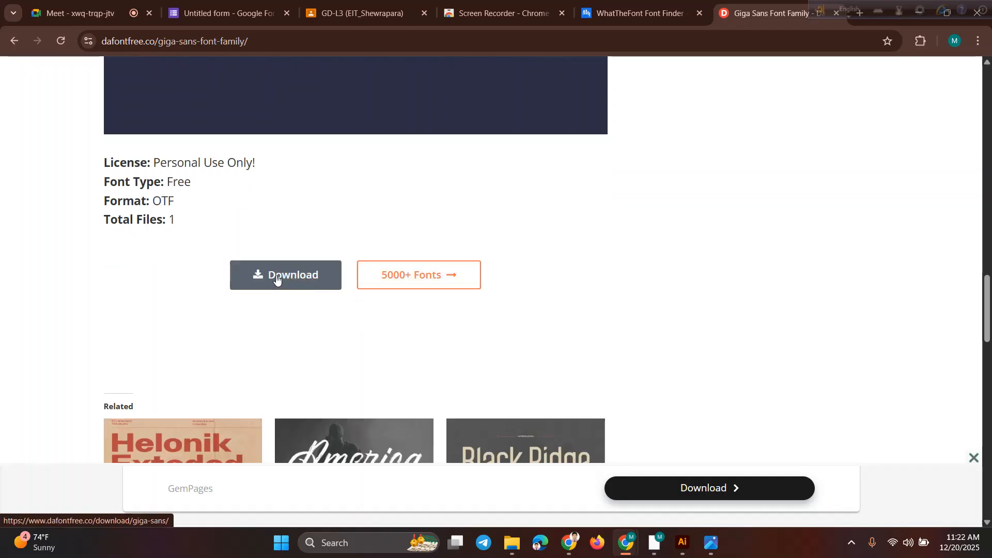
left_click(276, 279)
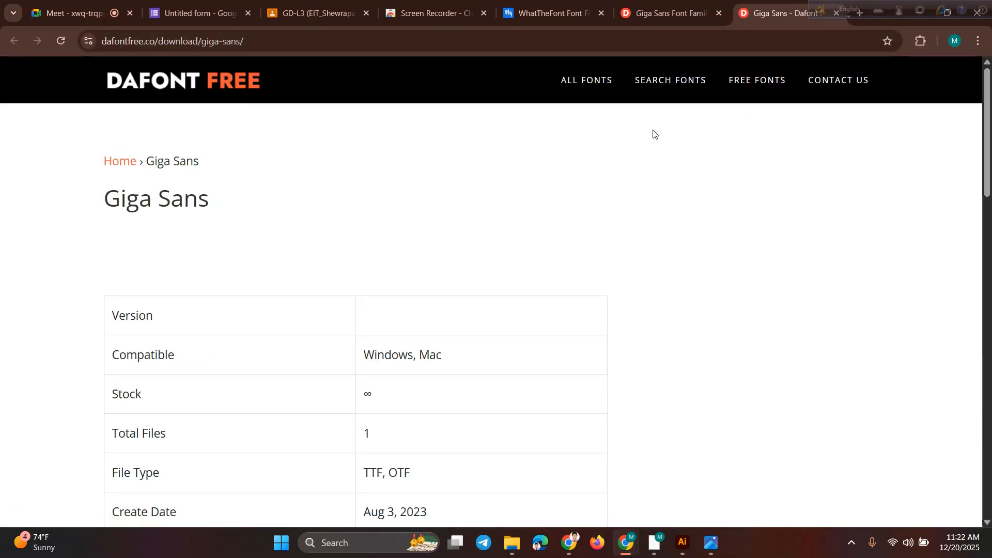
Download Giga-Sans-Font-Family.zip, dismiss the ad, and open the Demo_Fonts folder inside the downloaded archive
scroll(563, 246, "down", 4)
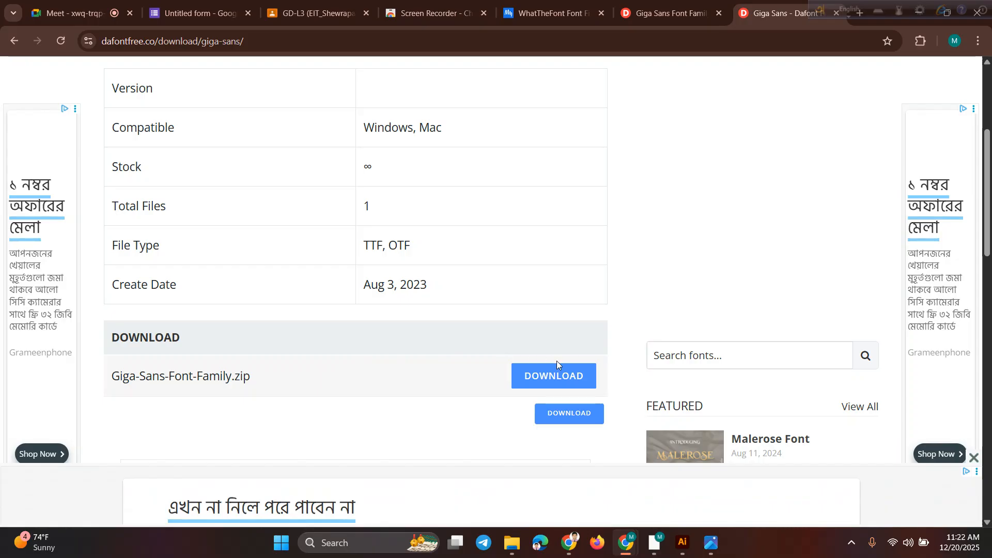
scroll(570, 378, "down", 1)
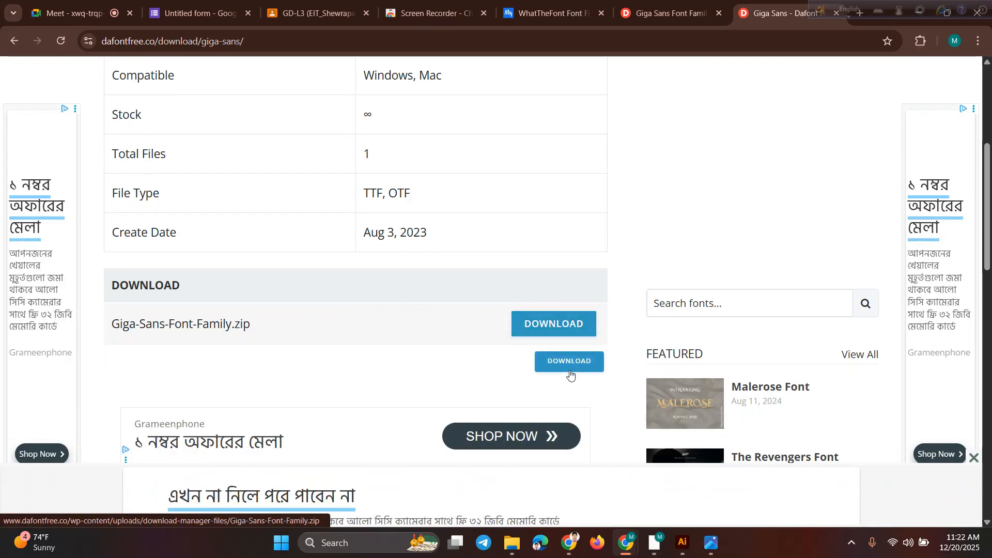
left_click(543, 329)
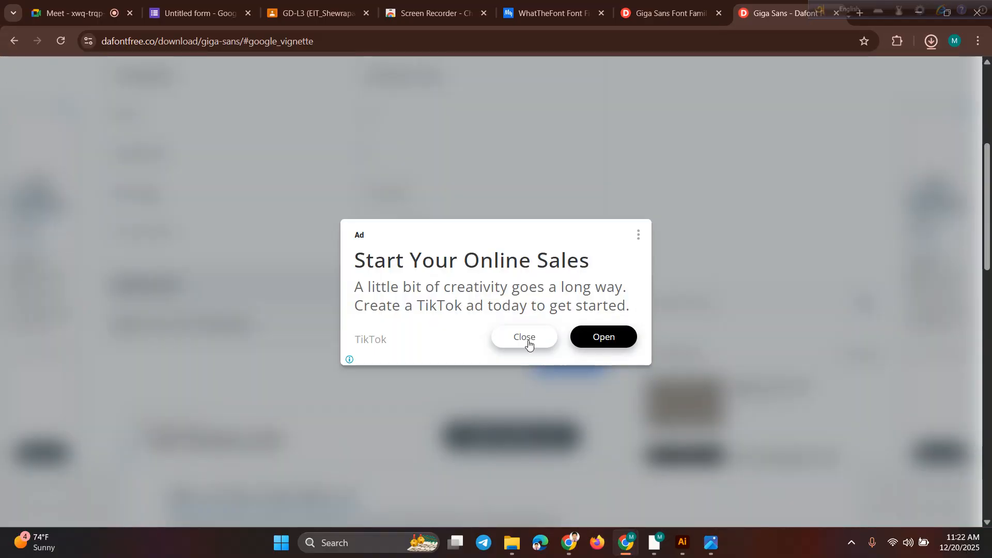
left_click(528, 343)
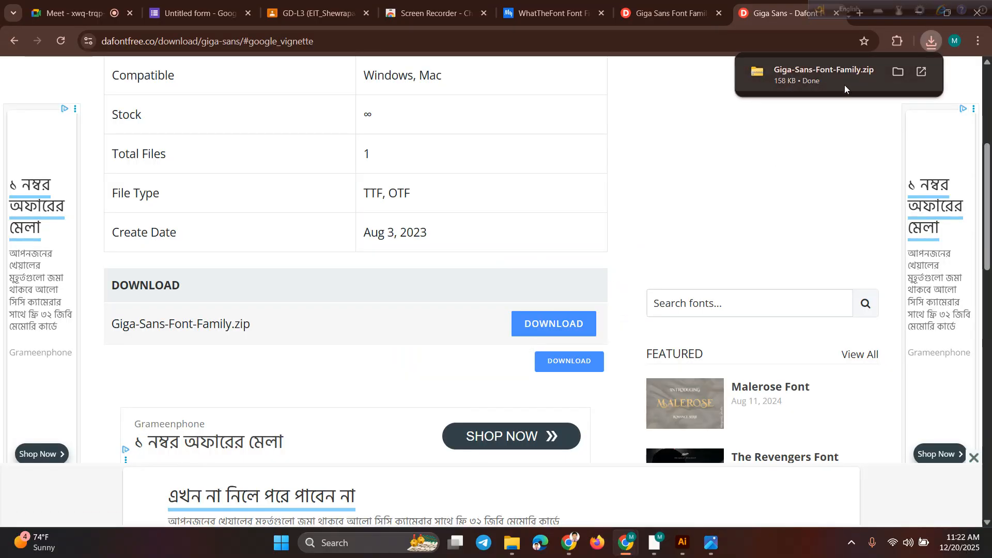
left_click(835, 79)
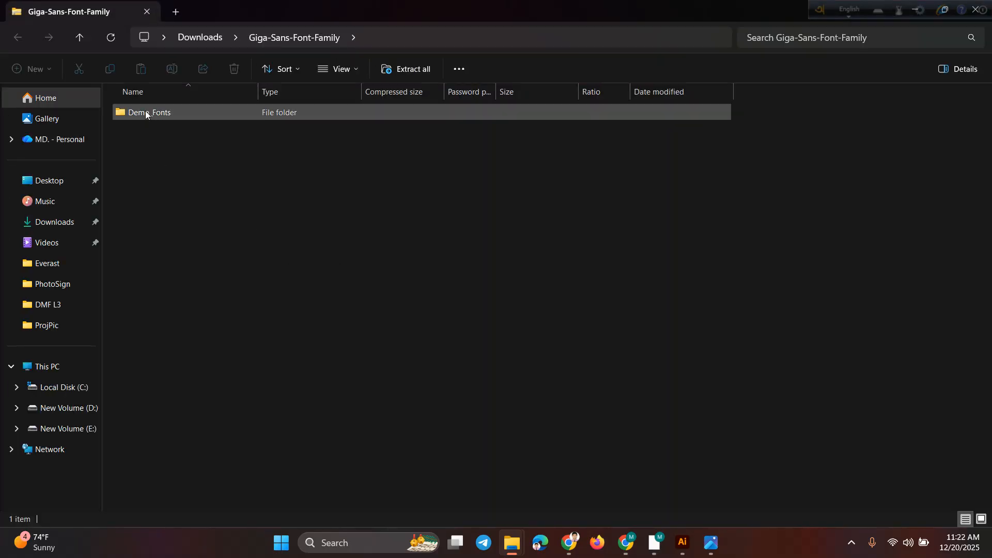
double_click(145, 113)
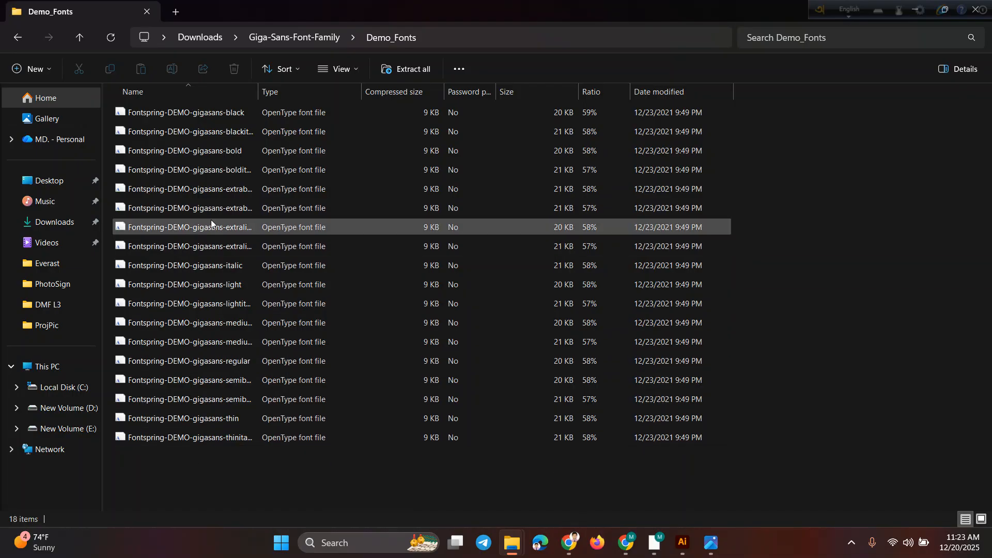
Install the Giga Sans Black and Black Italic fonts from the Demo_Fonts folder, closing each preview
double_click(197, 120)
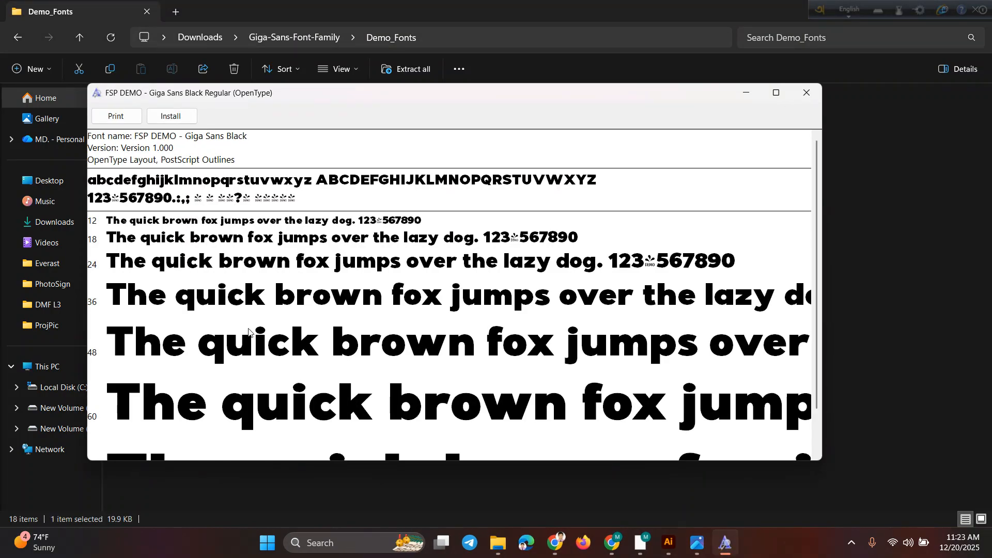
left_click(180, 117)
left_click(805, 93)
double_click(295, 132)
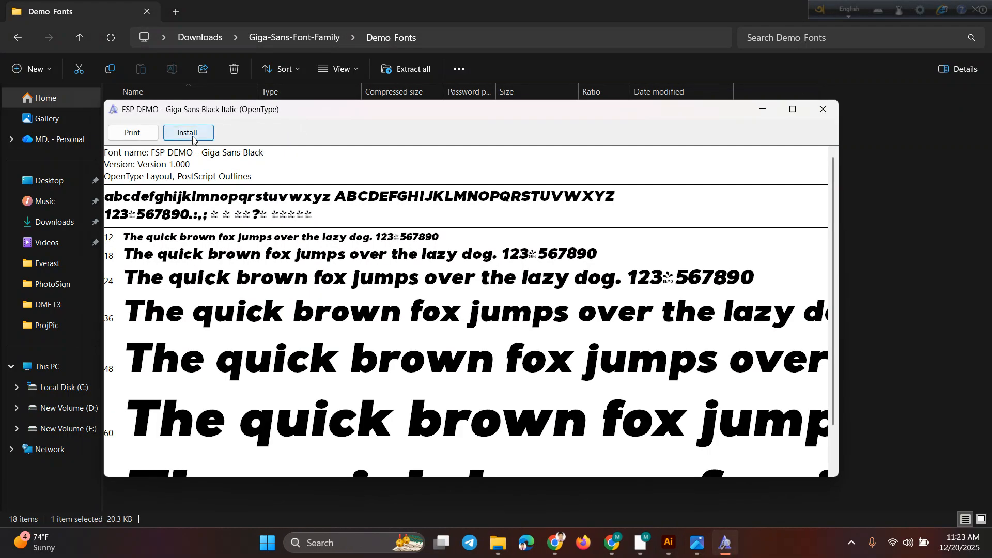
left_click(191, 135)
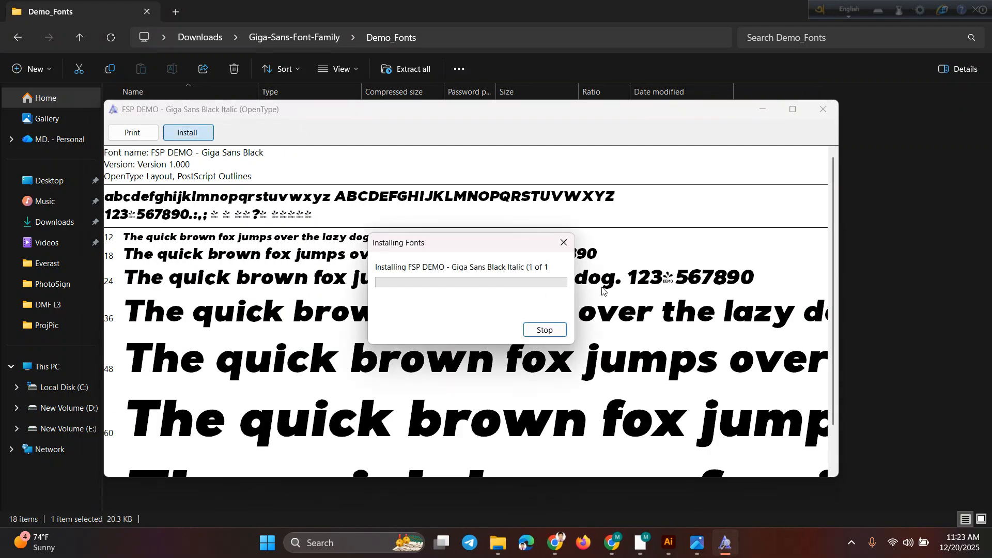
left_click(823, 109)
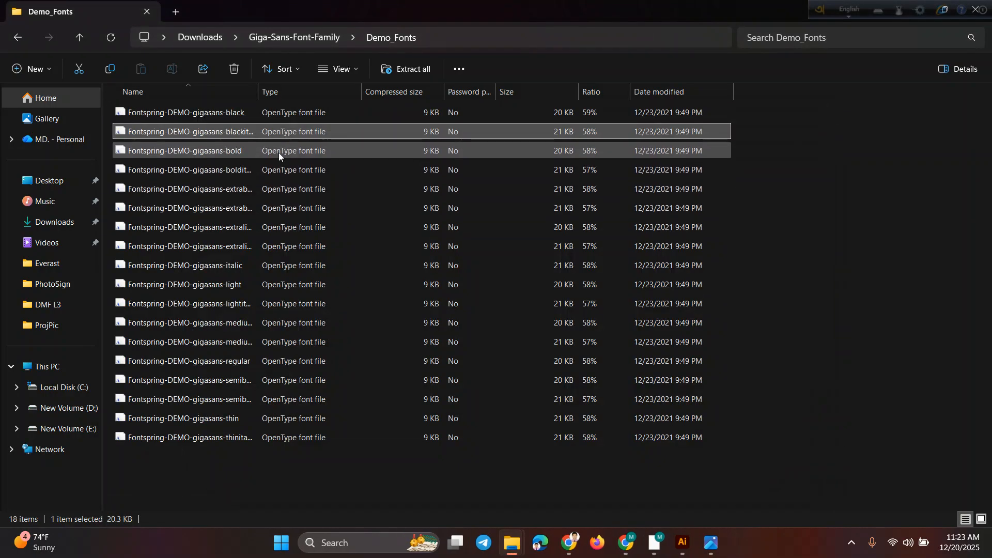
Install the Giga Sans Bold and Bold Italic fonts from their OpenType files and close their previews
double_click(296, 153)
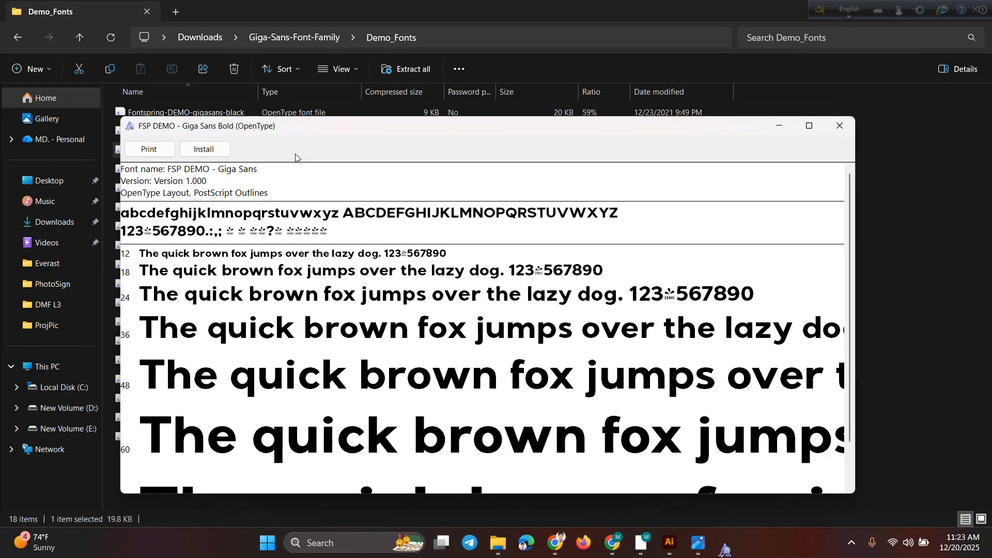
left_click(205, 149)
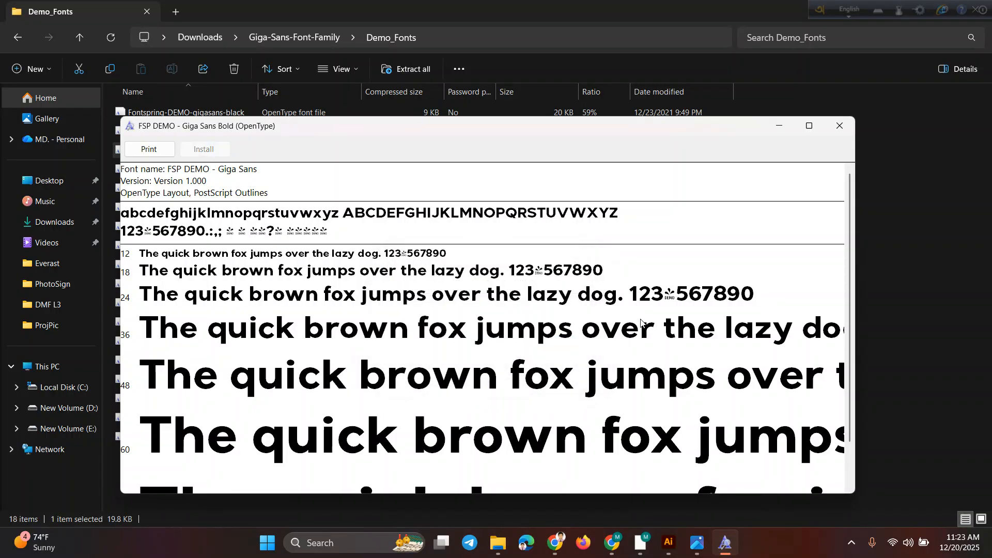
left_click(839, 126)
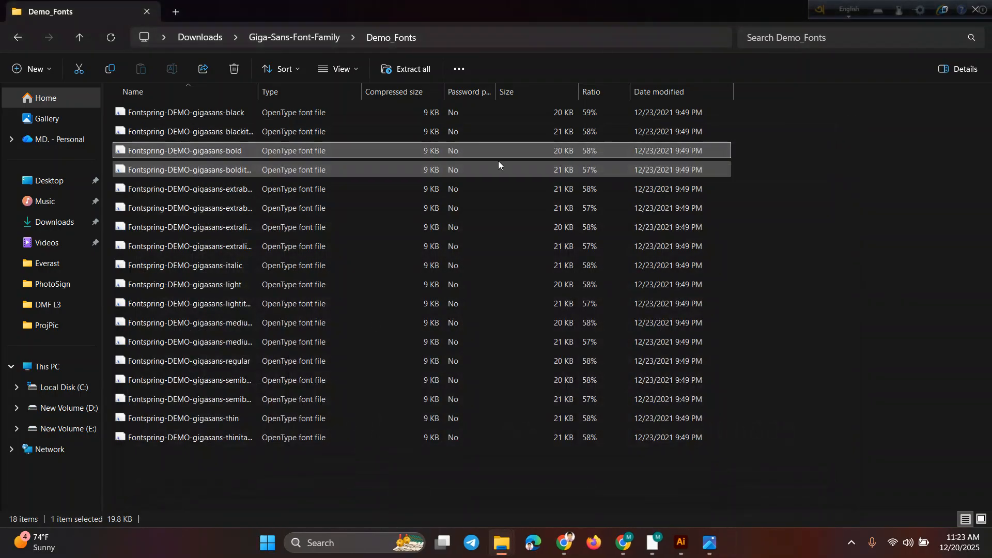
double_click(256, 169)
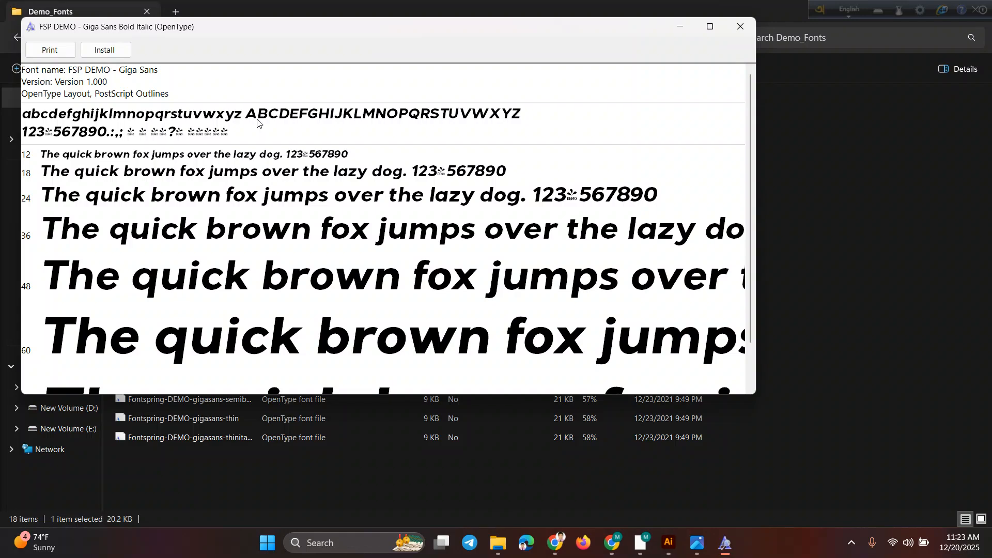
left_click(104, 50)
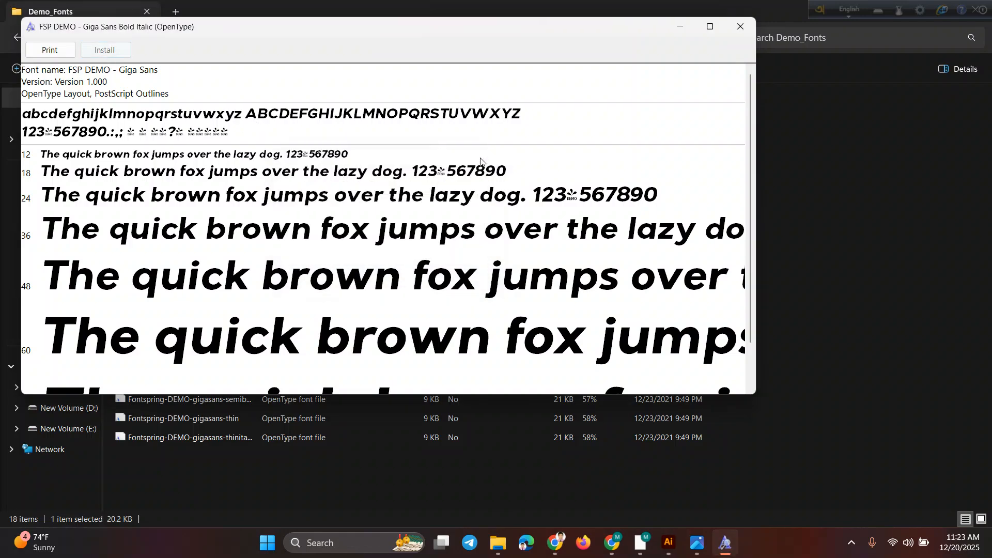
left_click(740, 26)
Install the Giga Sans ExtBd Regular and ExtBd Italic fonts and close their previews
double_click(199, 187)
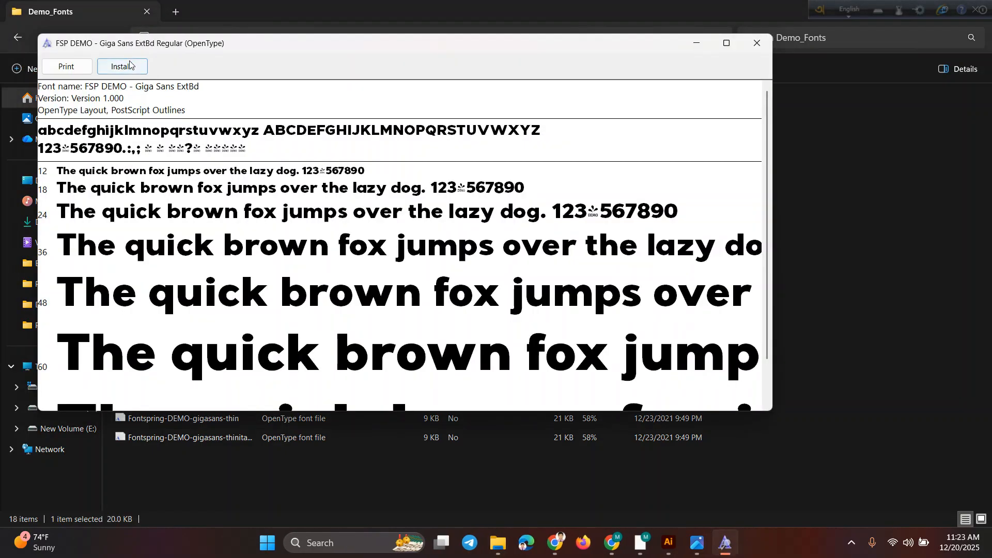
left_click(129, 66)
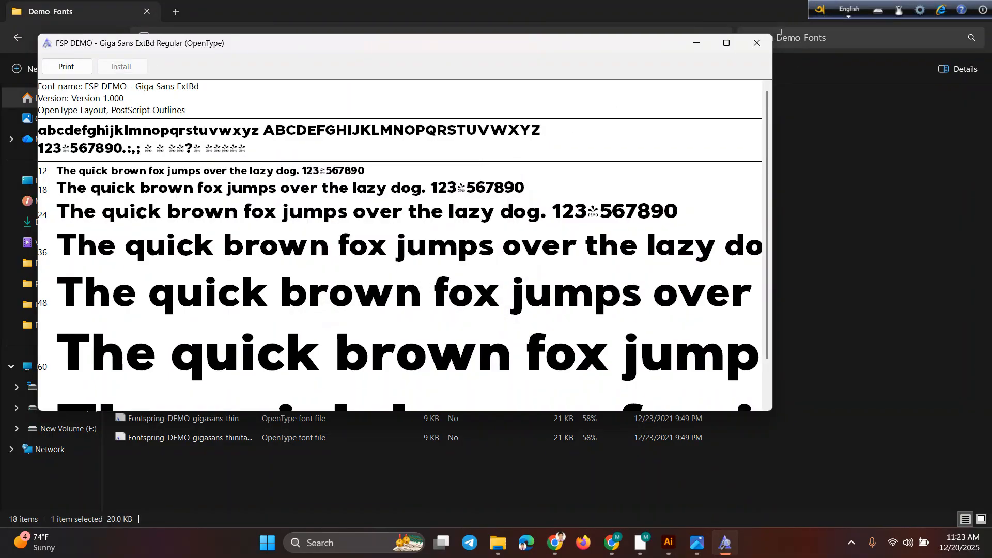
left_click(757, 43)
double_click(158, 213)
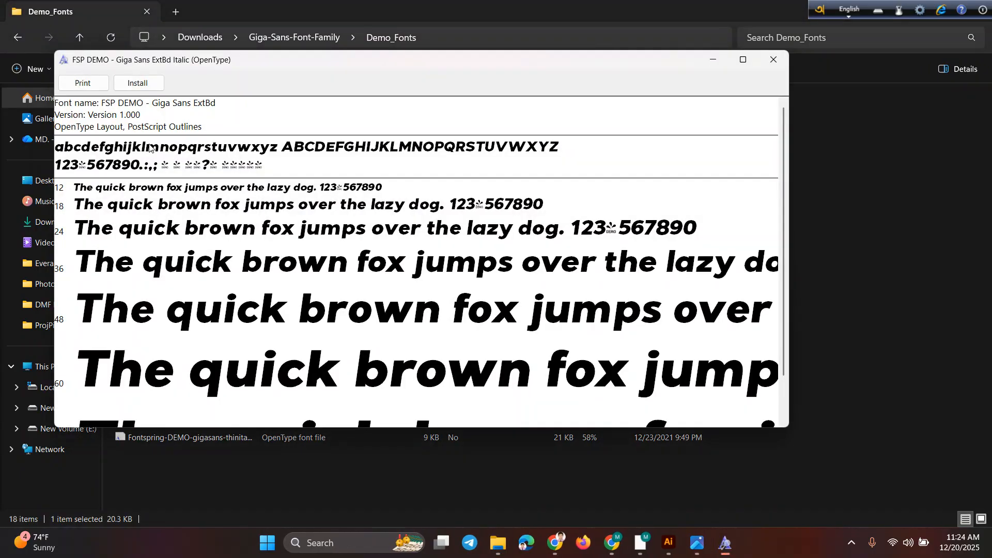
left_click(143, 84)
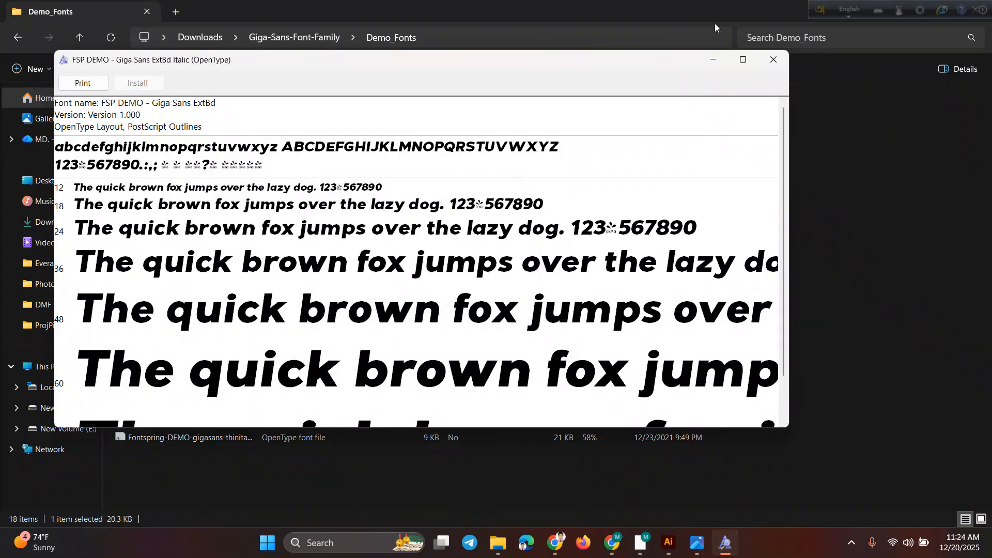
left_click(770, 60)
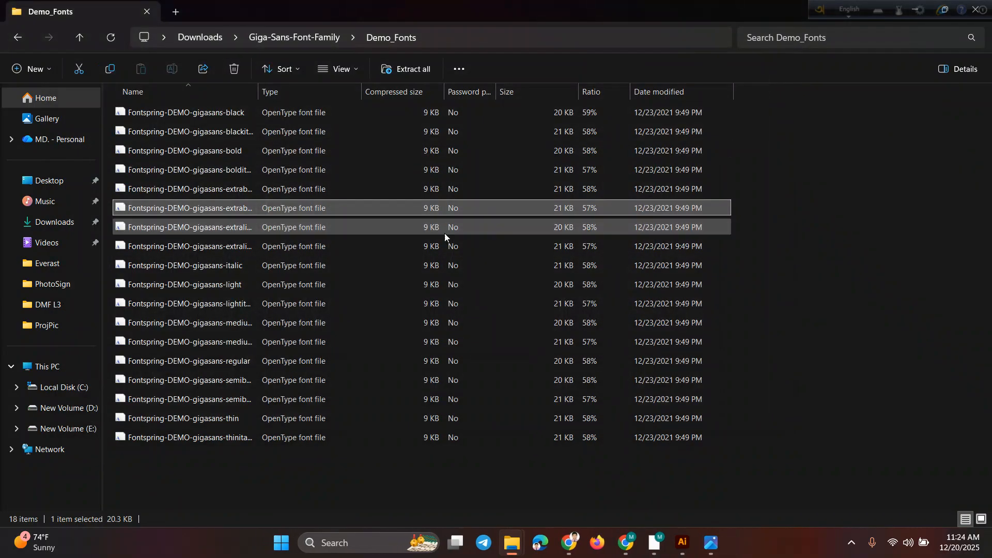
Install the Giga Sans ExtLt Regular and ExtLt Italic fonts and close their previews
left_click(246, 235)
double_click(246, 234)
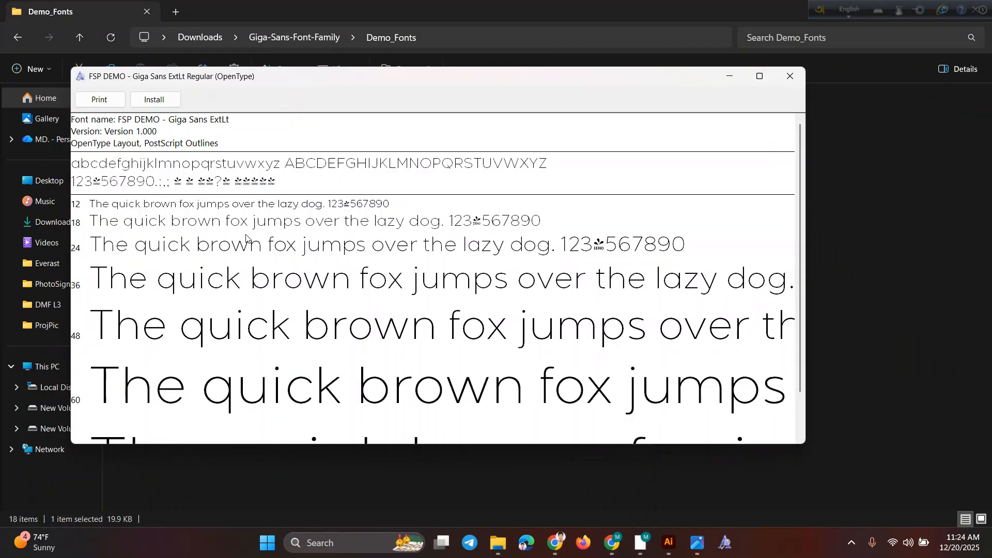
left_click(162, 105)
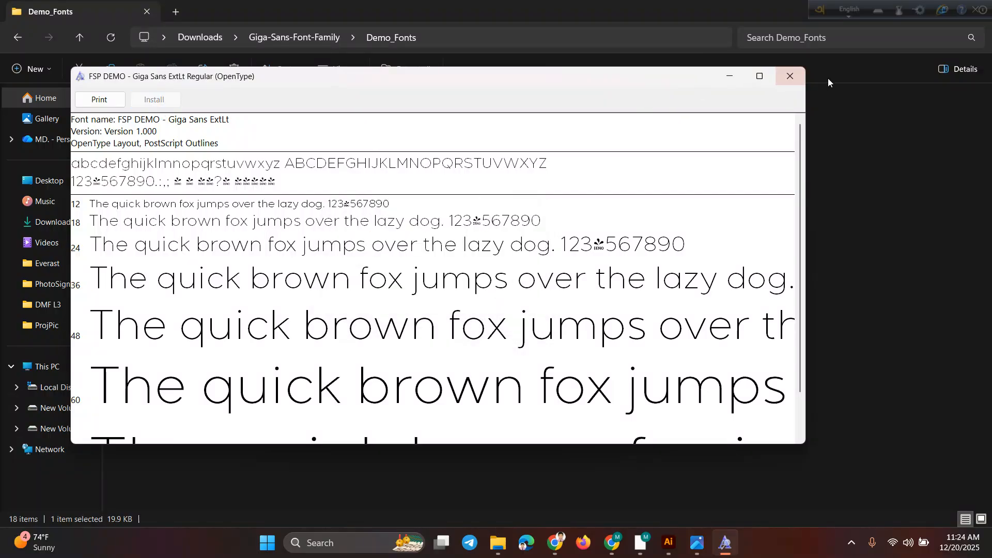
left_click(790, 77)
double_click(281, 244)
left_click(179, 117)
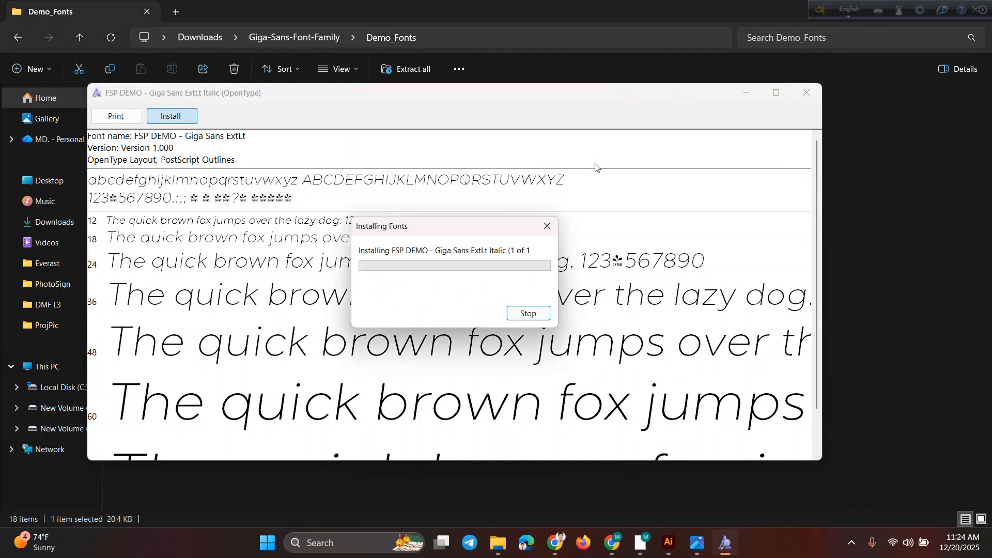
left_click(805, 94)
Install the Giga Sans Italic font from Fontspring-DEMO-gigasans-italic and close its preview
left_click(318, 268)
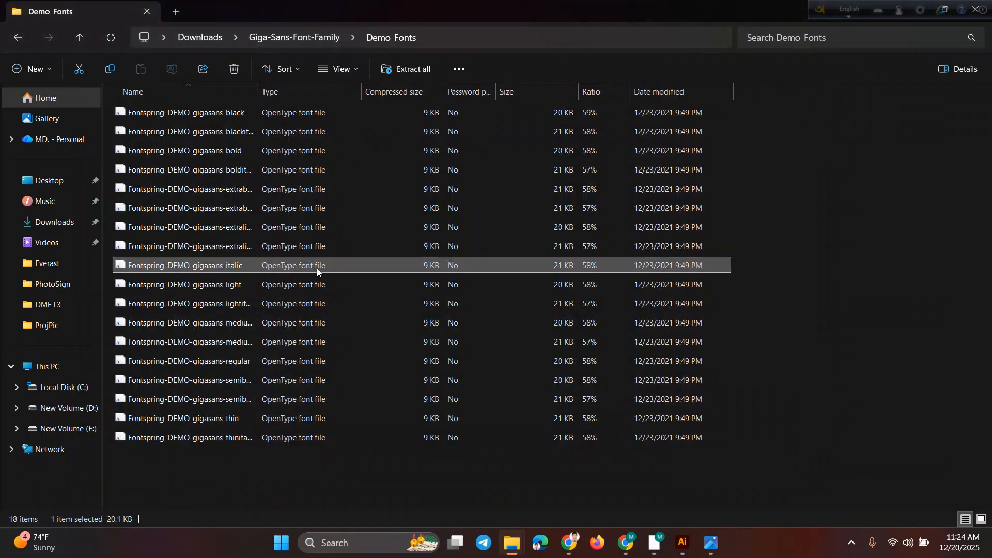
double_click(317, 268)
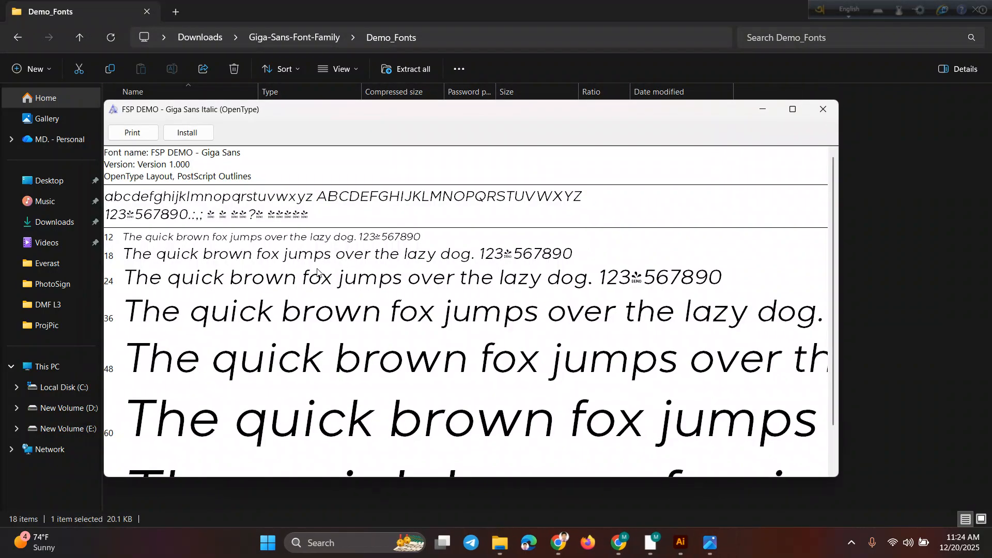
left_click(201, 138)
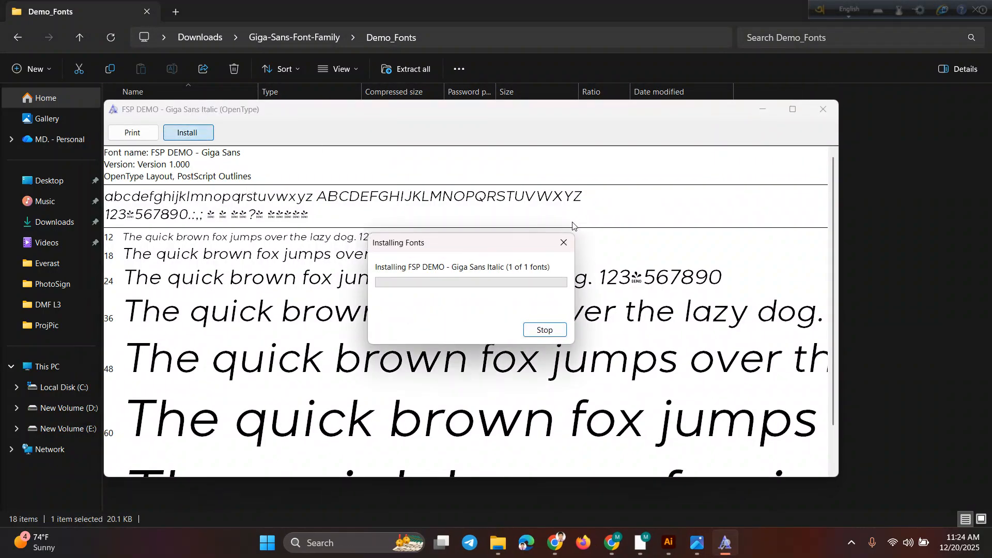
left_click(827, 110)
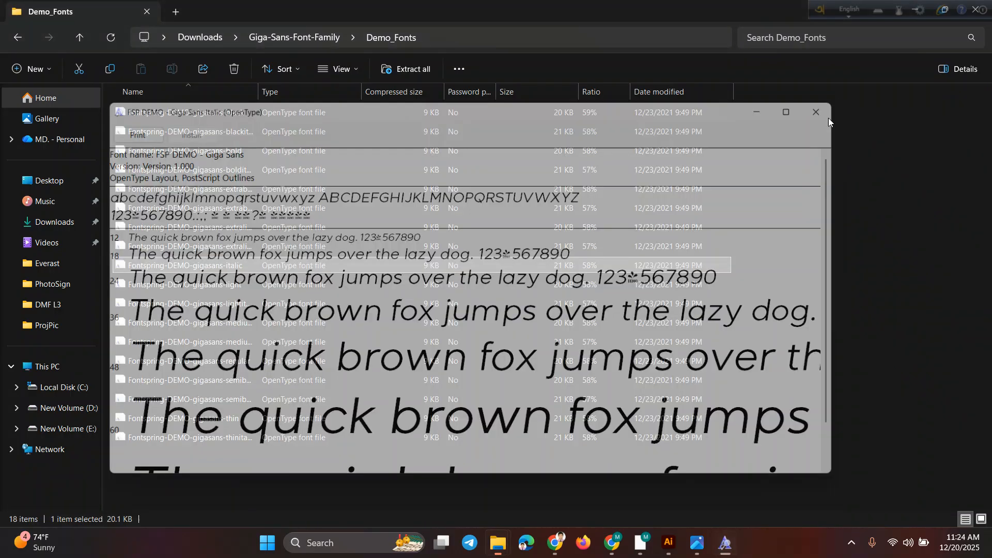
Install the Giga Sans Light Regular and Light Italic fonts and close their previews
double_click(223, 281)
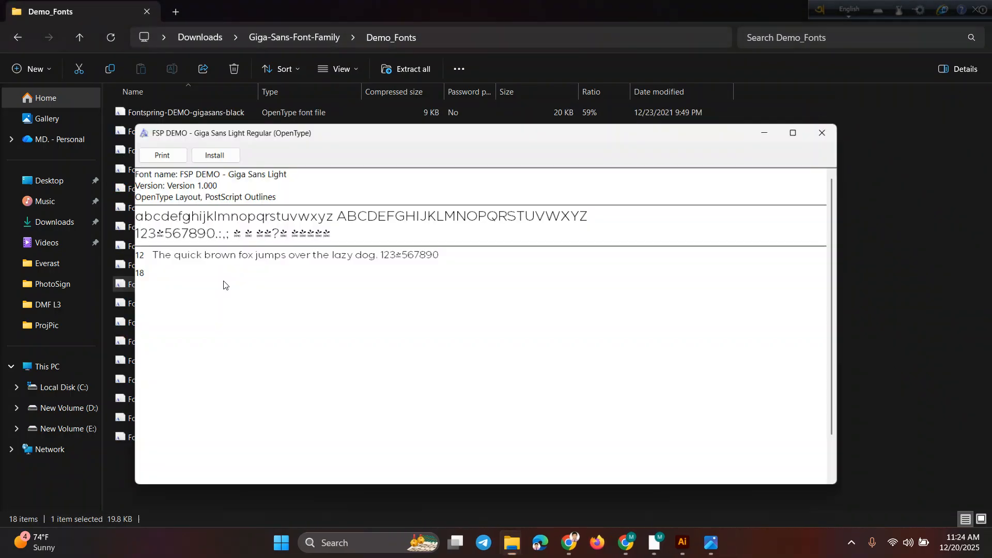
left_click(214, 147)
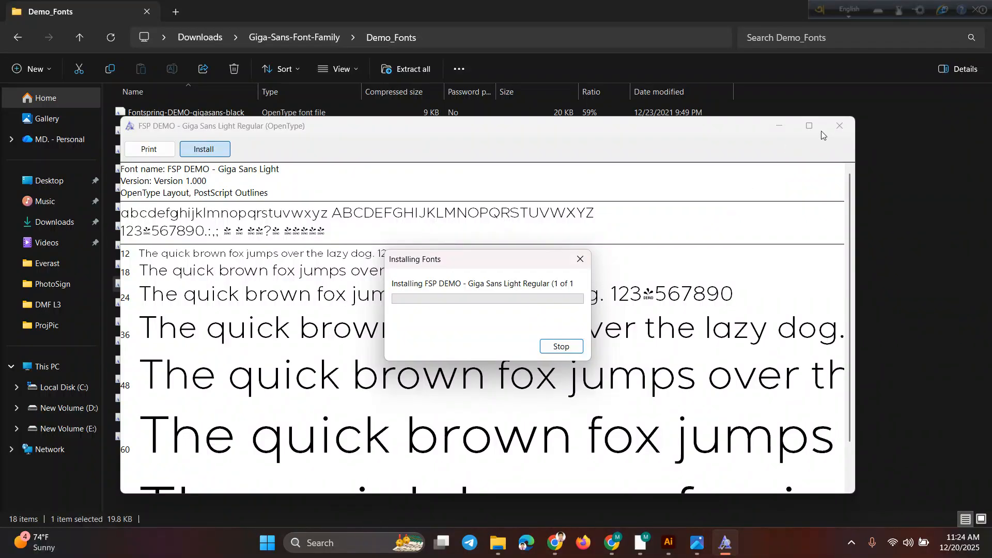
left_click(833, 133)
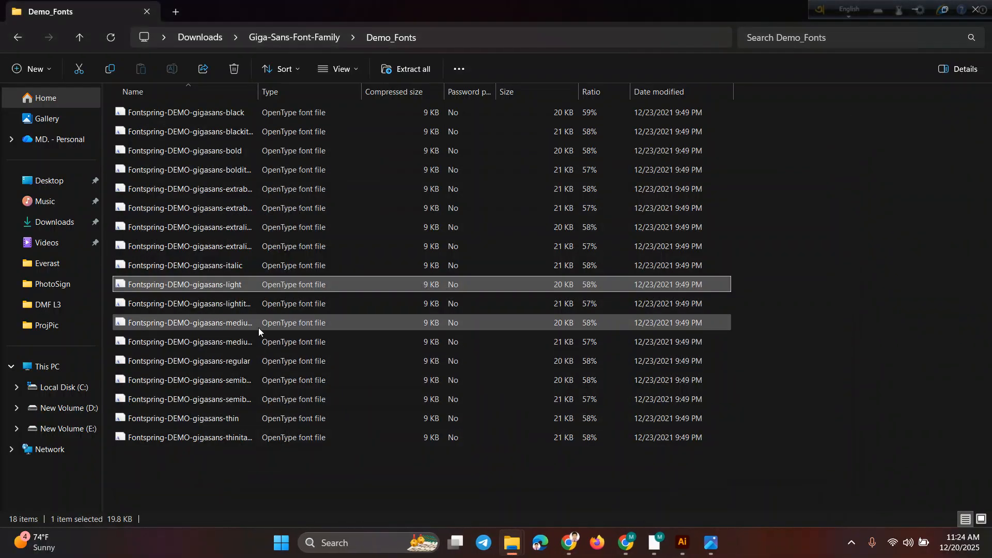
double_click(261, 305)
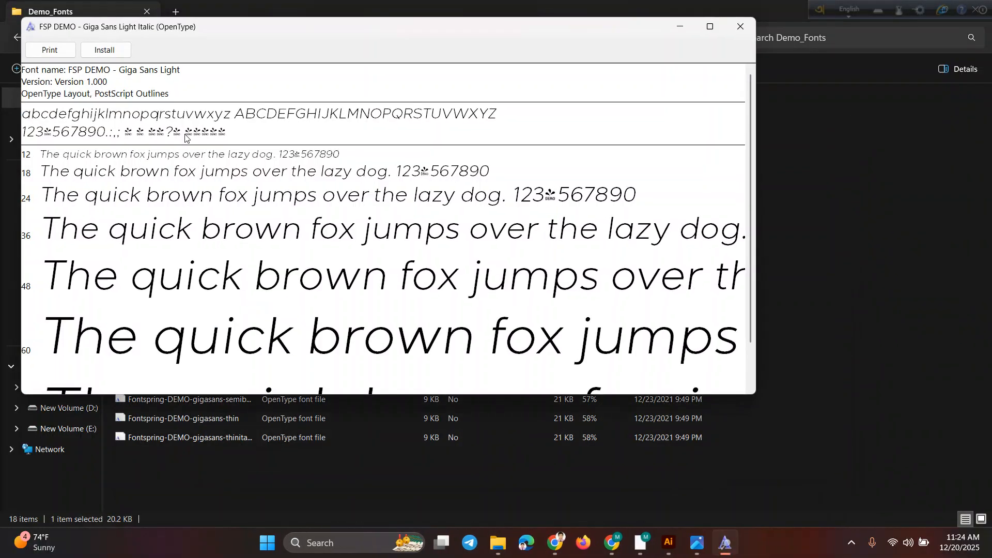
left_click(121, 53)
left_click(739, 26)
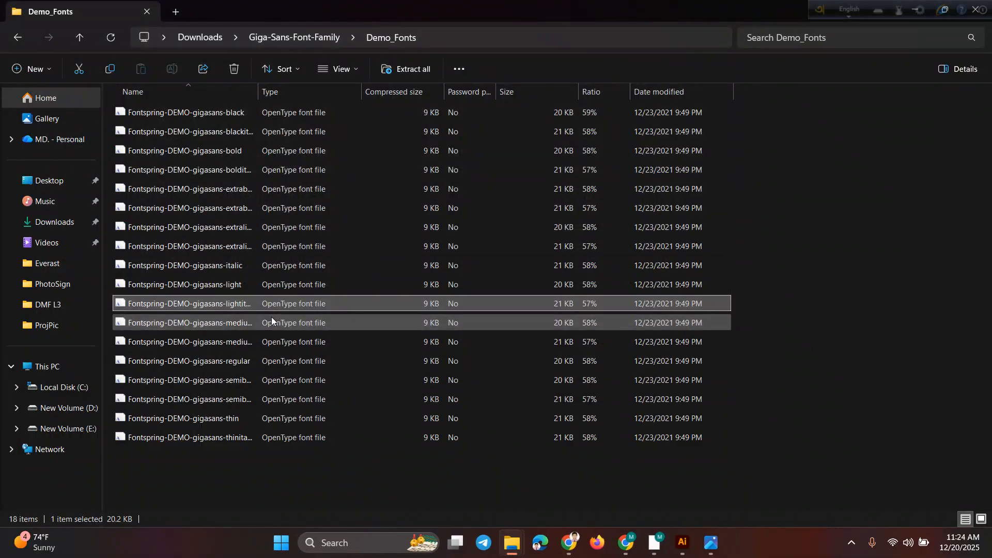
Install the Giga Sans Med Regular font from the Demo_Fonts folder and close its preview
left_click(258, 327)
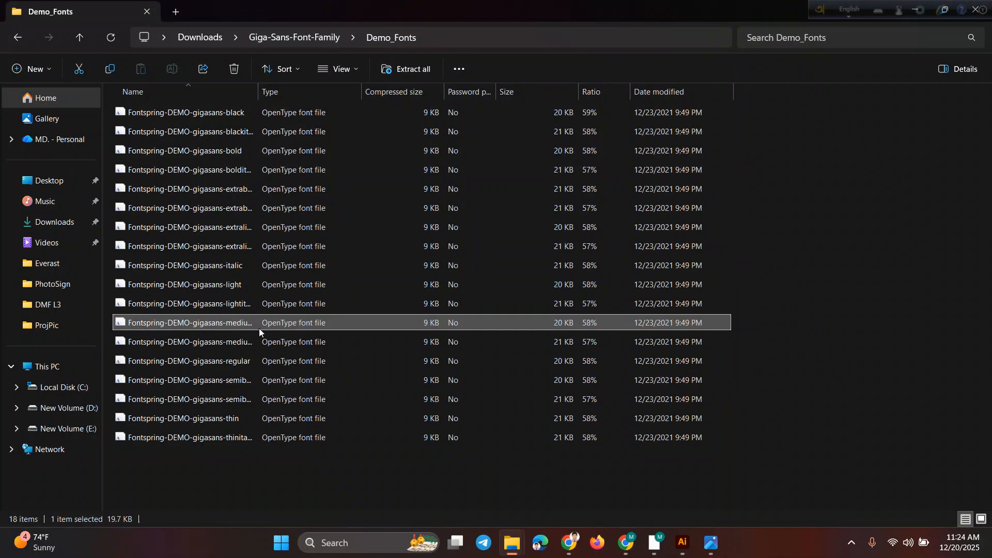
double_click(259, 328)
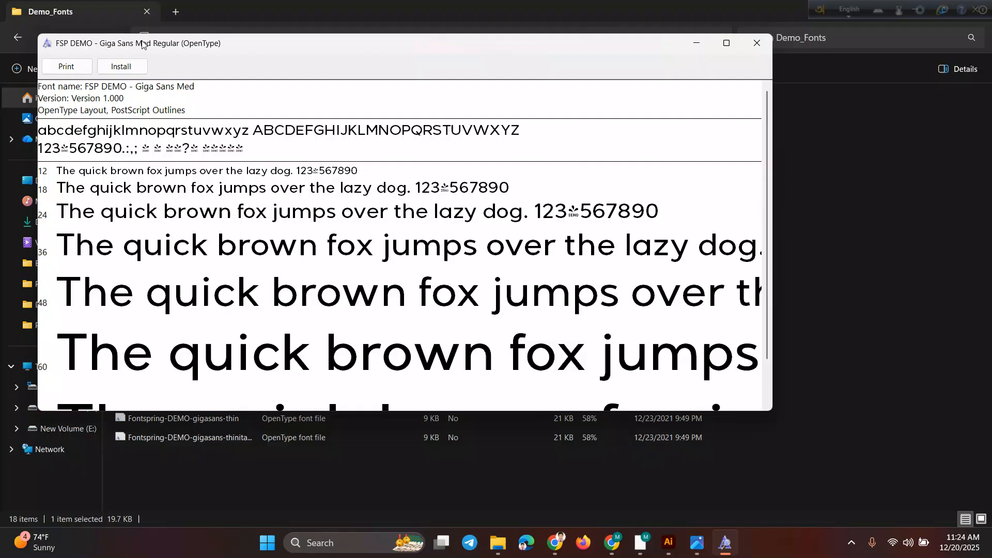
left_click(134, 66)
left_click(756, 43)
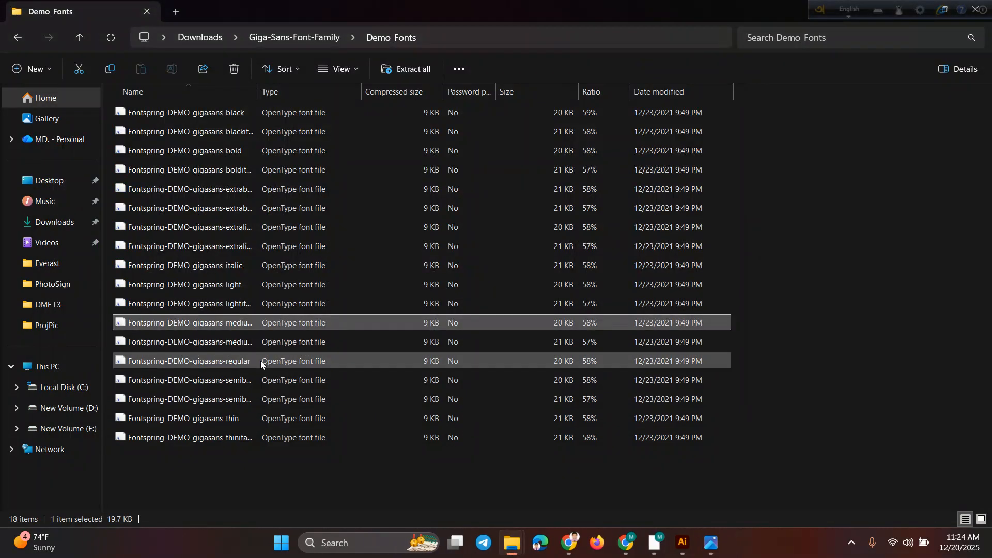
Install the Giga Sans Med Italic and Giga Sans Regular fonts and close their previews
double_click(267, 342)
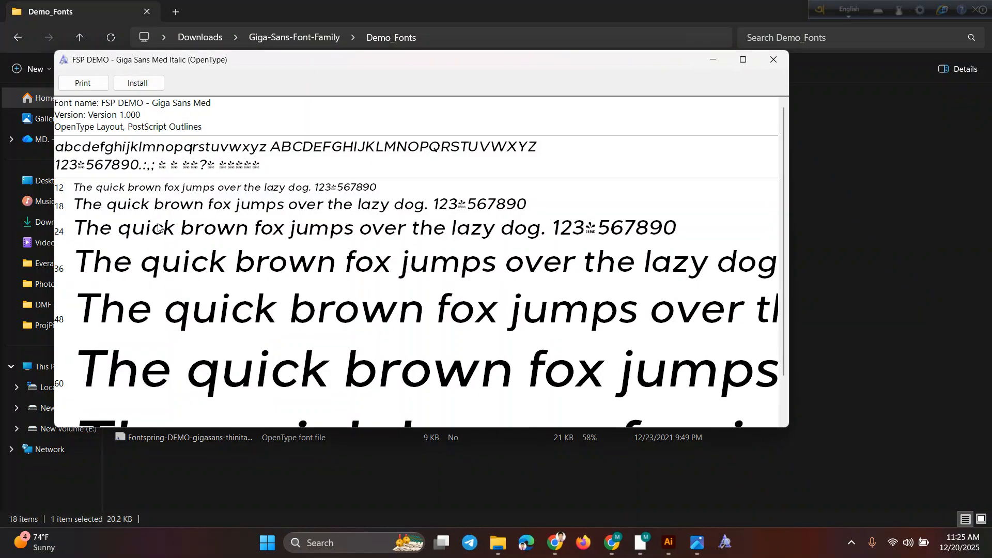
left_click(138, 83)
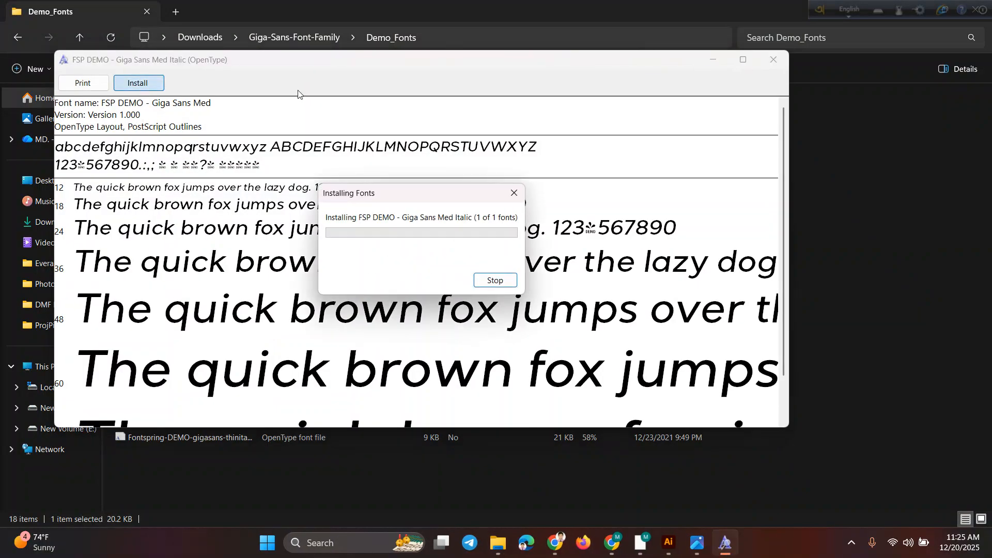
left_click(772, 61)
double_click(252, 360)
left_click(154, 100)
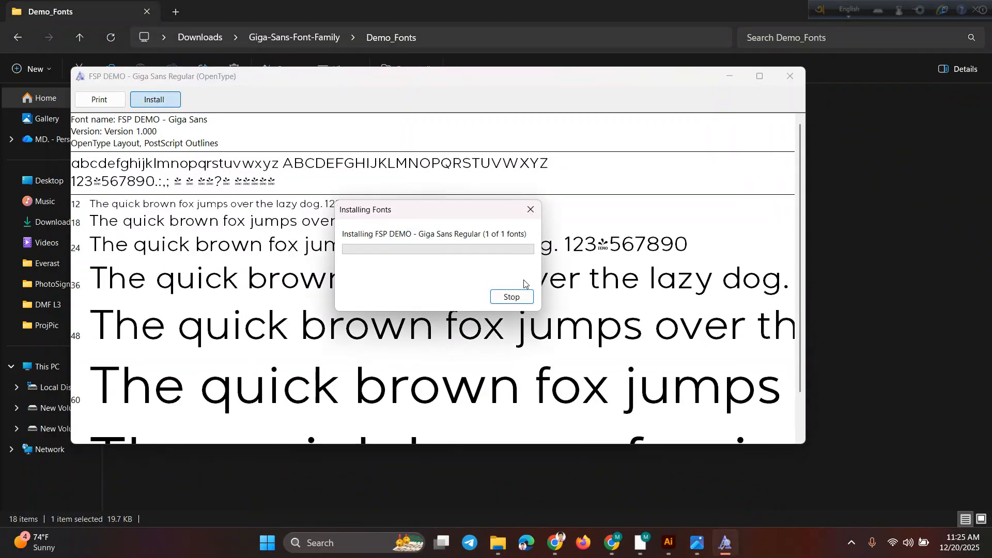
left_click(789, 76)
Install the Giga Sans SemBd Regular and SemBd Italic fonts and close their previews
double_click(293, 383)
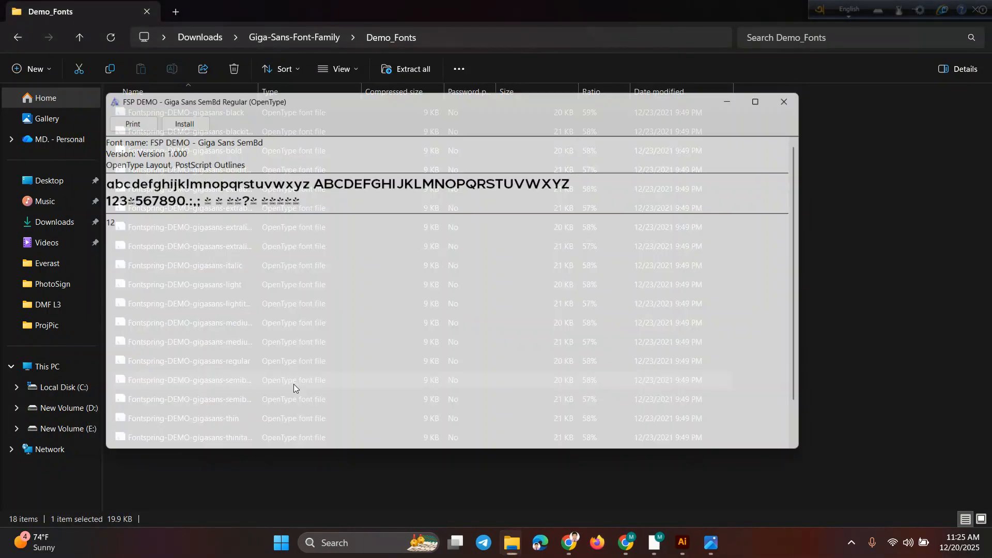
left_click(179, 116)
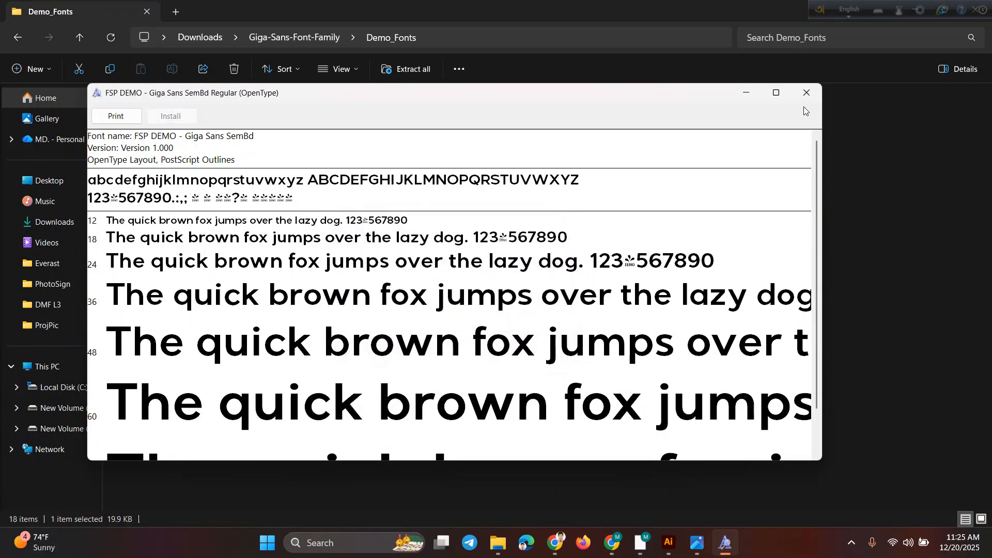
left_click(807, 92)
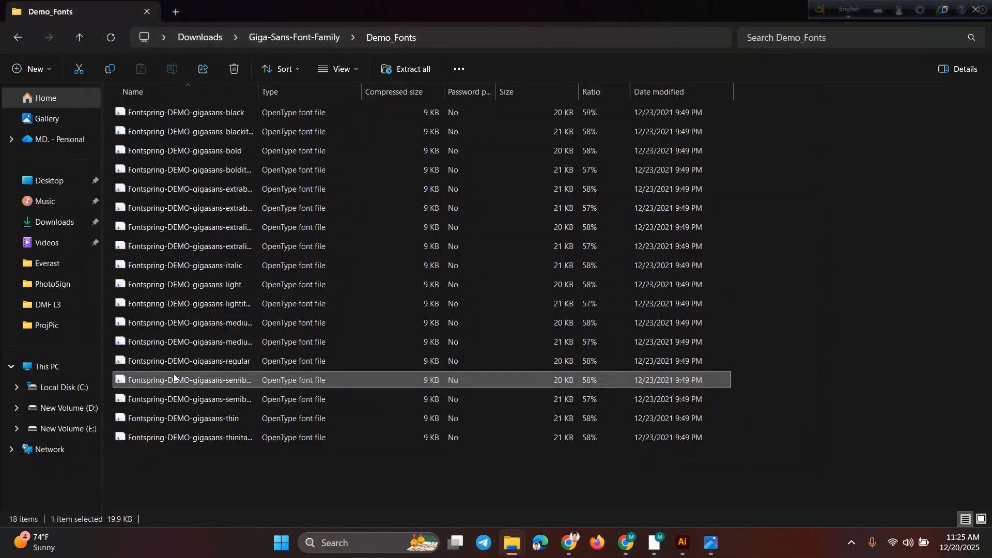
double_click(178, 396)
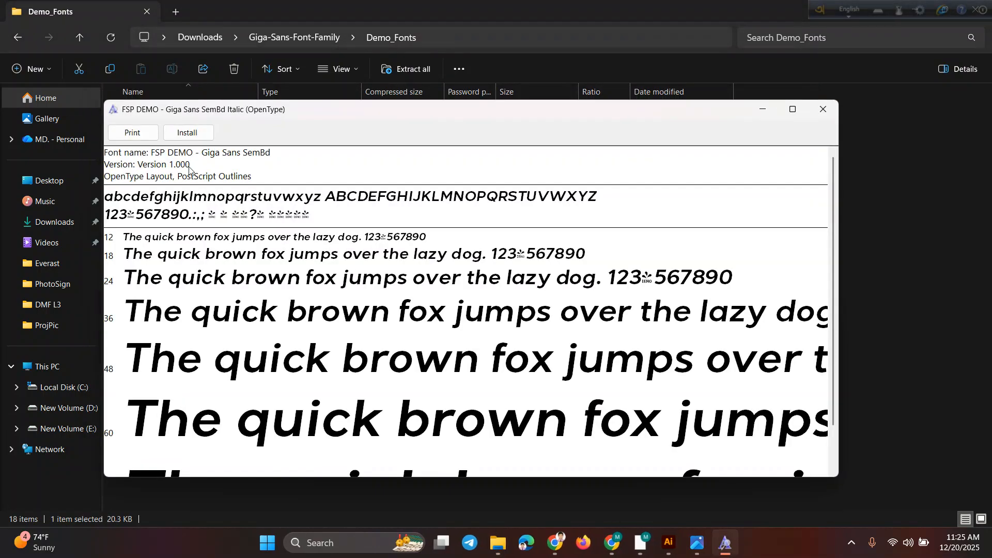
left_click(196, 134)
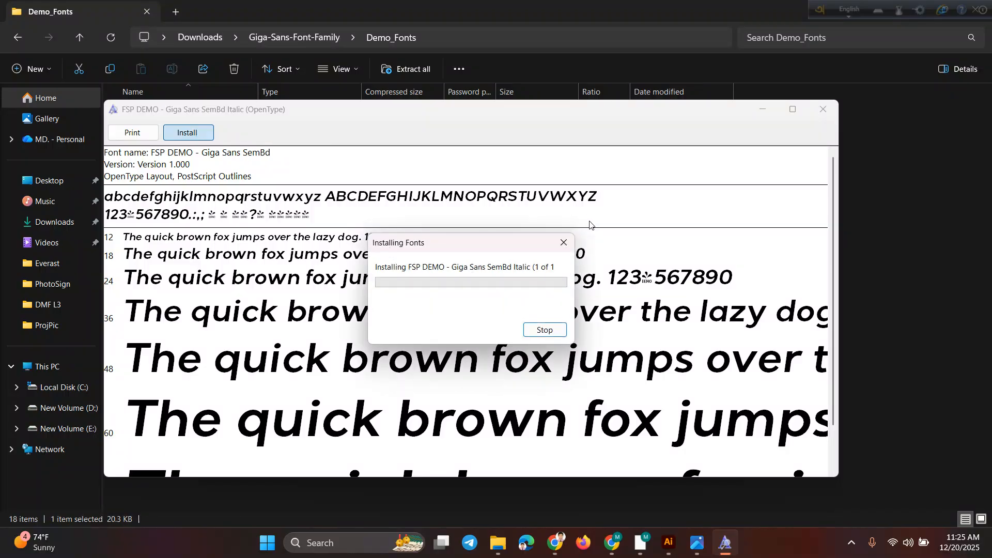
left_click(823, 110)
Install the Giga Sans Thin Regular and Thin Italic fonts and close their previews
double_click(238, 421)
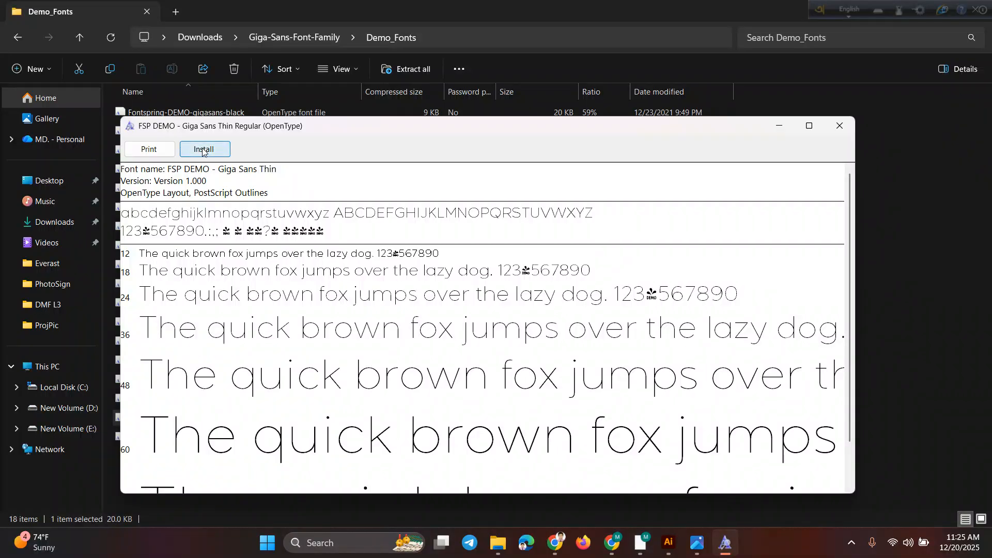
left_click(202, 149)
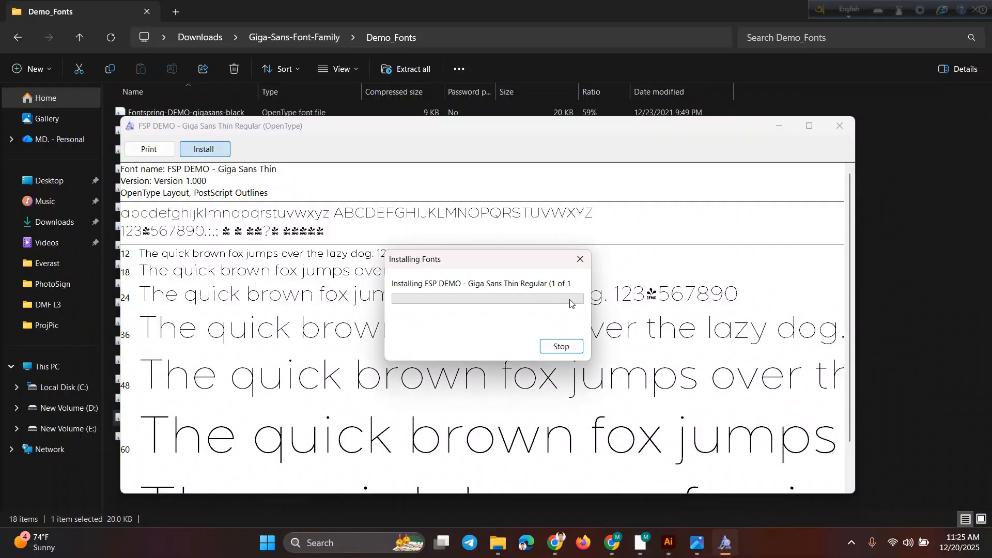
left_click(841, 131)
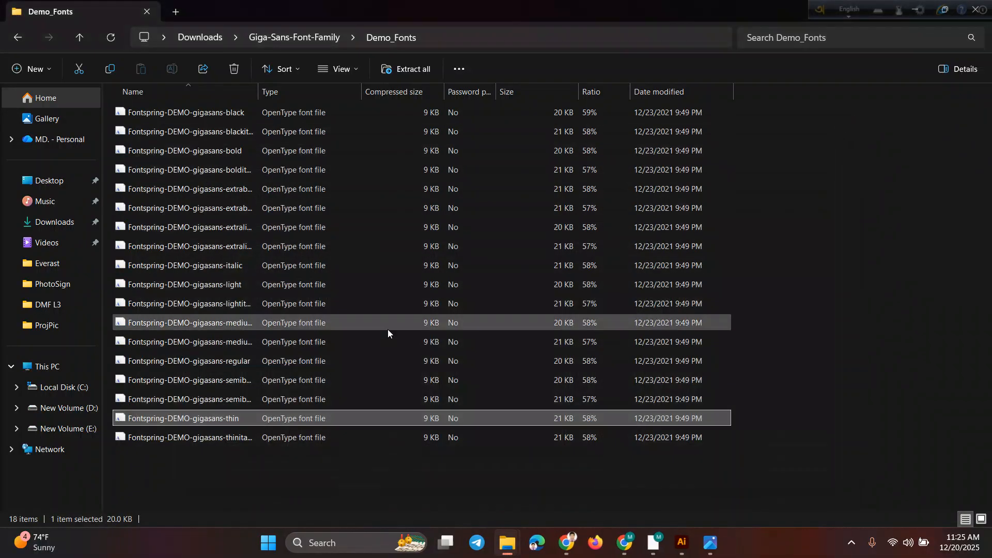
double_click(226, 439)
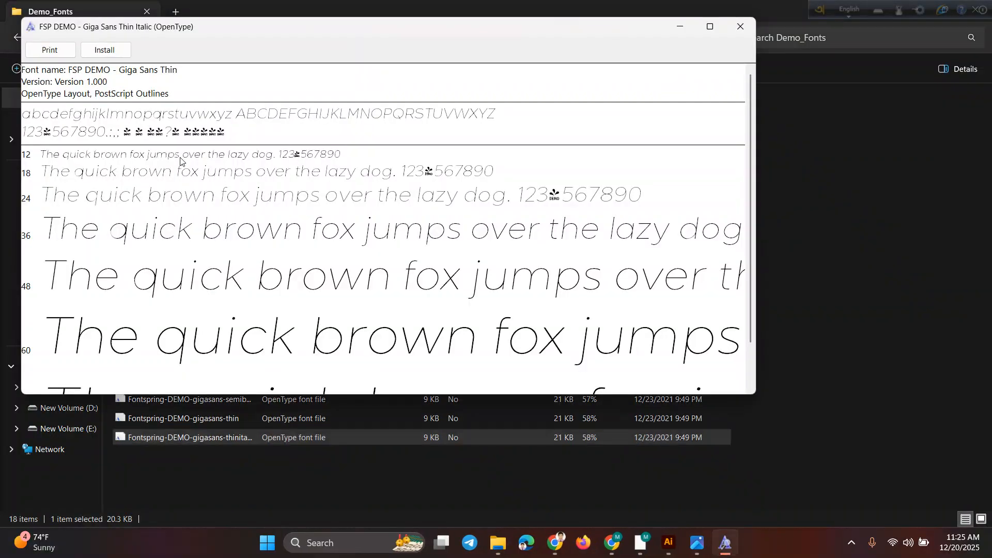
left_click(120, 50)
left_click(732, 28)
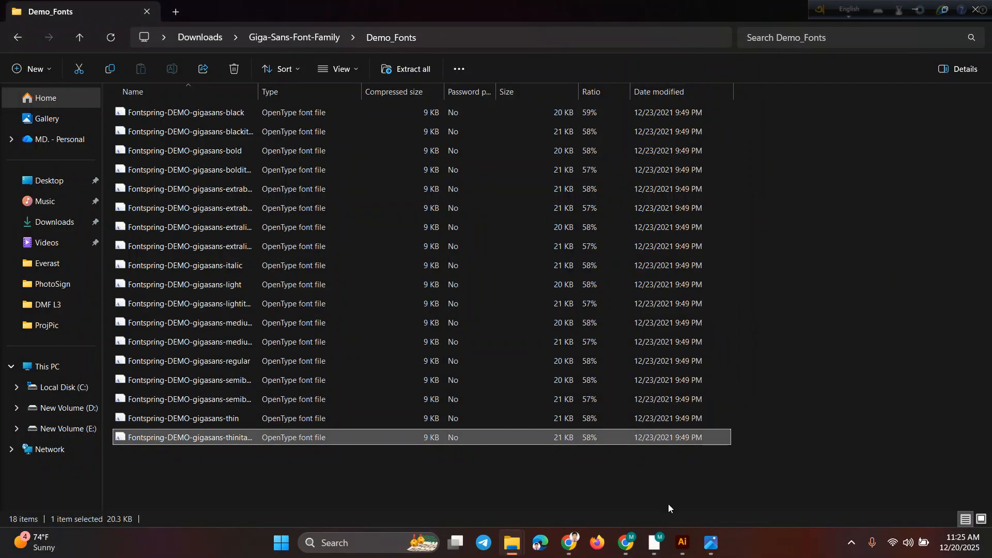
Switch to Illustrator, shrink the reference logo image to about 203 × 201 px and place it in the artboard's upper-right corner
left_click(682, 542)
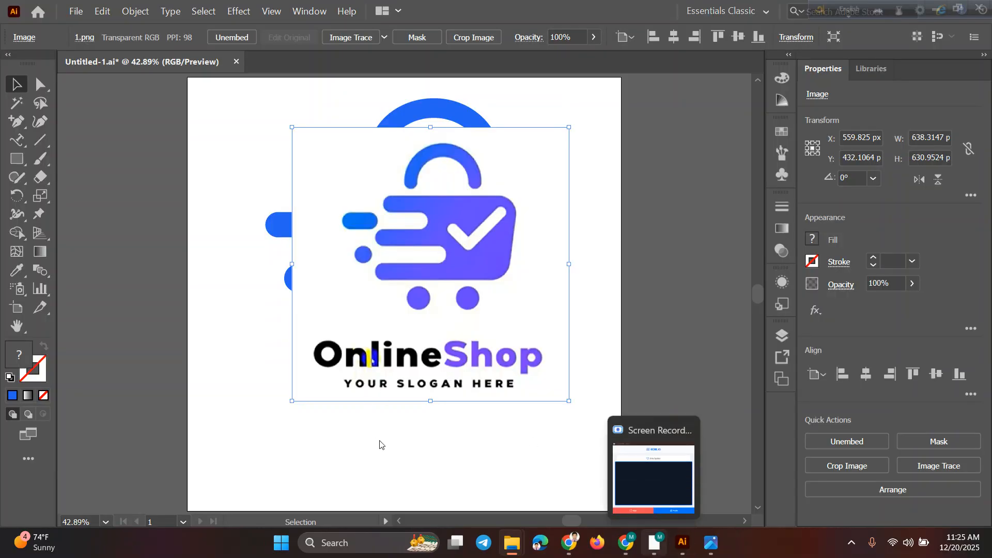
left_click_drag(513, 172, 755, 155)
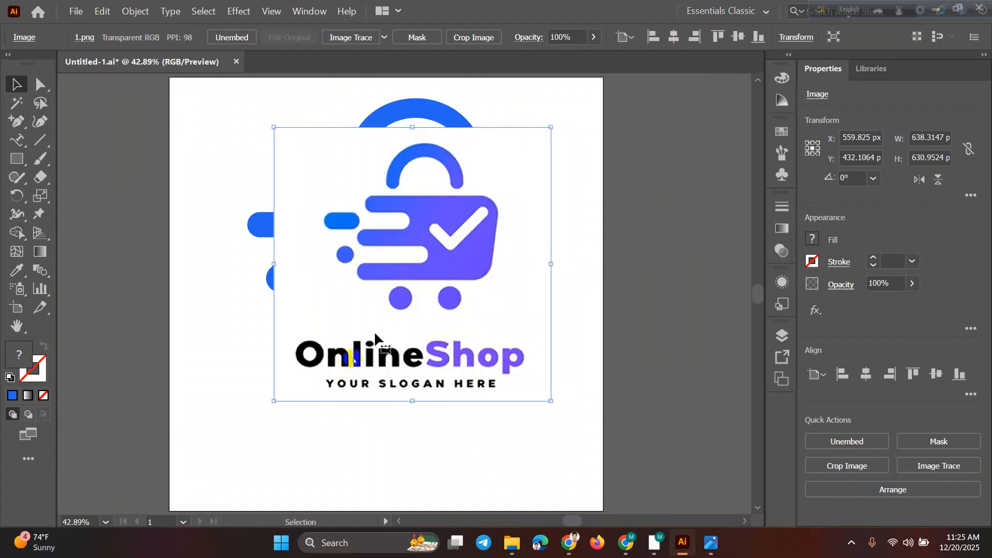
left_click_drag(476, 210, 635, 191)
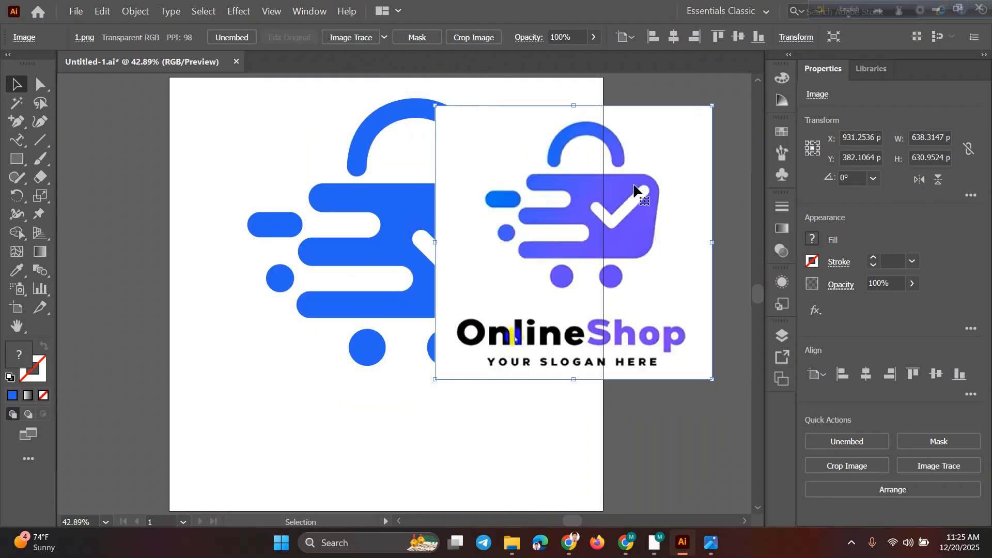
left_click_drag(528, 200, 583, 189)
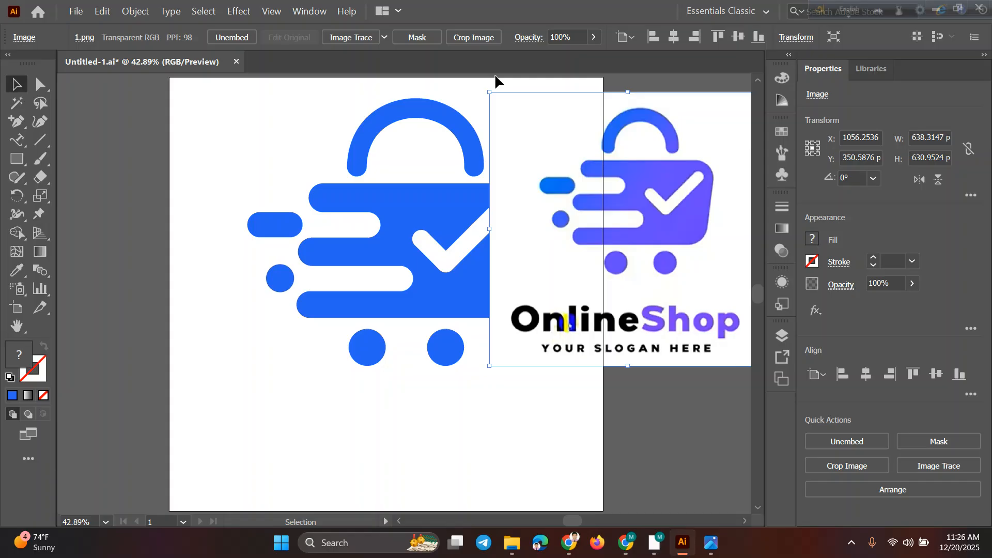
left_click_drag(492, 91, 555, 161)
left_click_drag(608, 207, 552, 121)
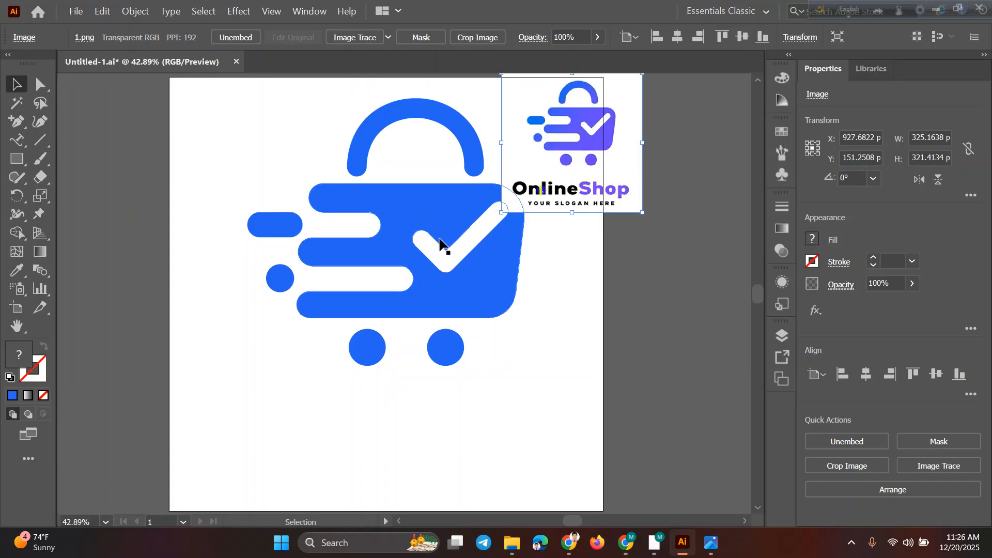
left_click_drag(642, 212, 582, 170)
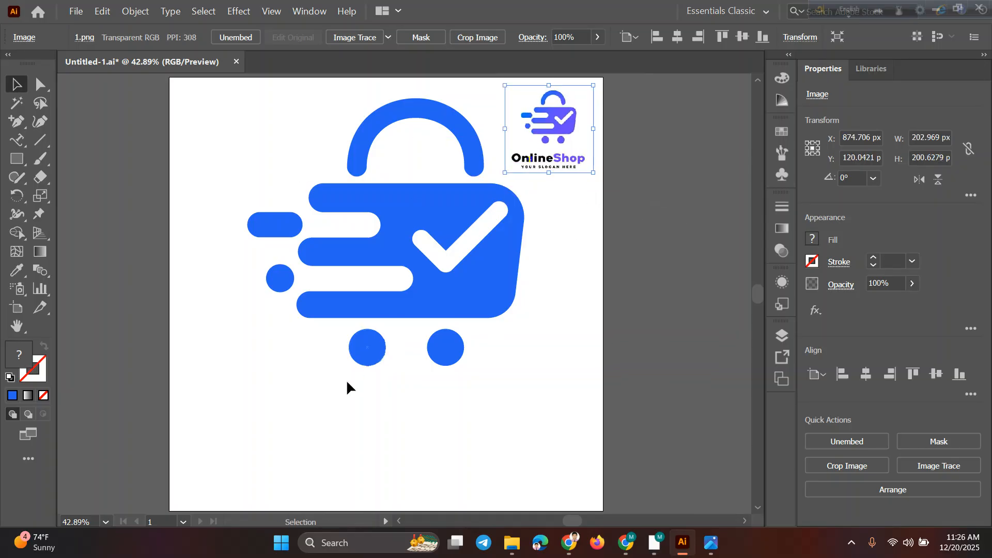
left_click(538, 365)
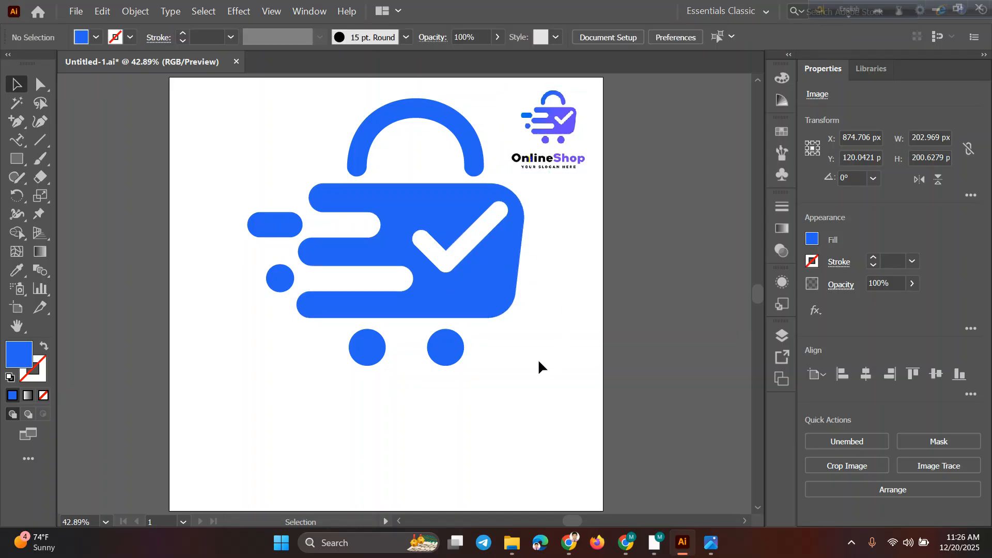
Add the point text "Online" at 72 pt below the cart's wheels
left_click(22, 144)
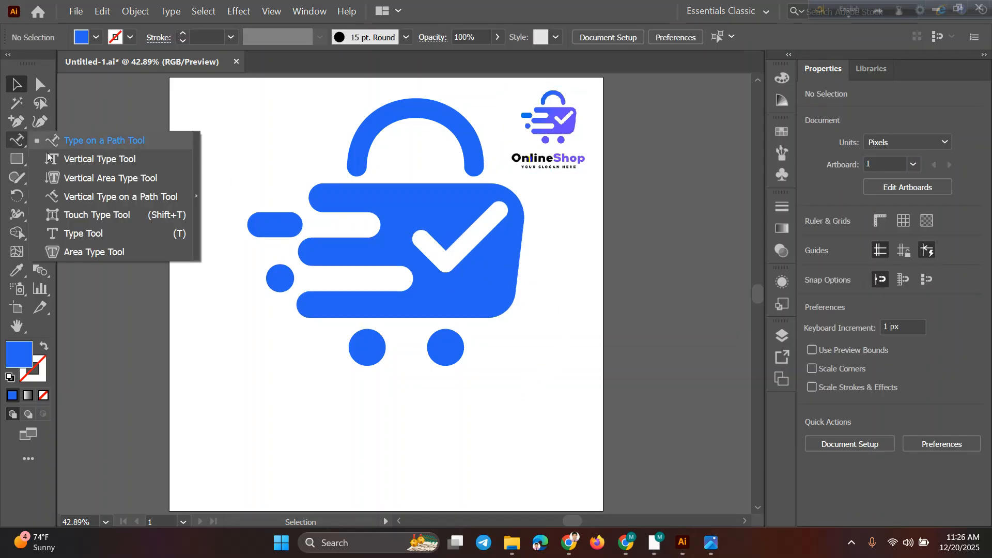
left_click(102, 241)
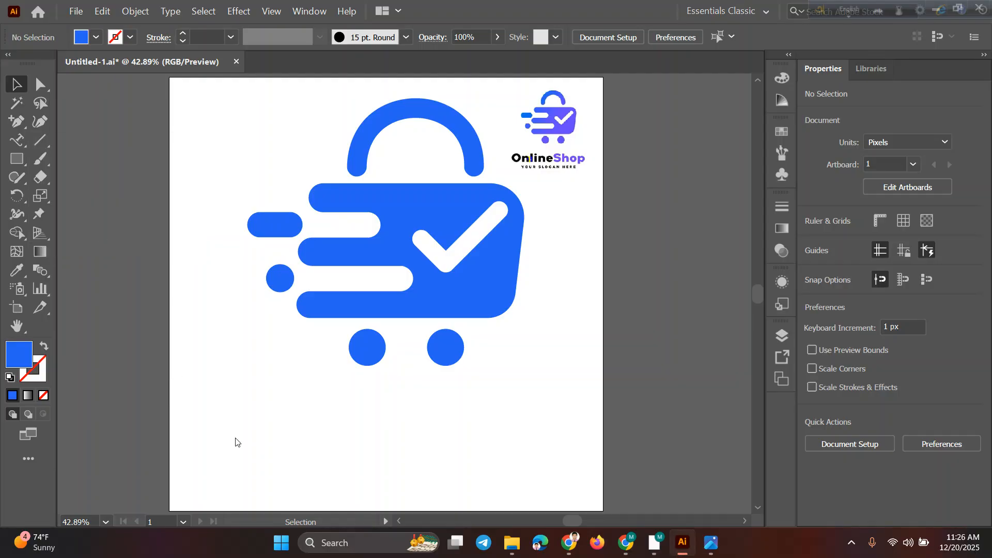
key("t")
left_click(266, 418)
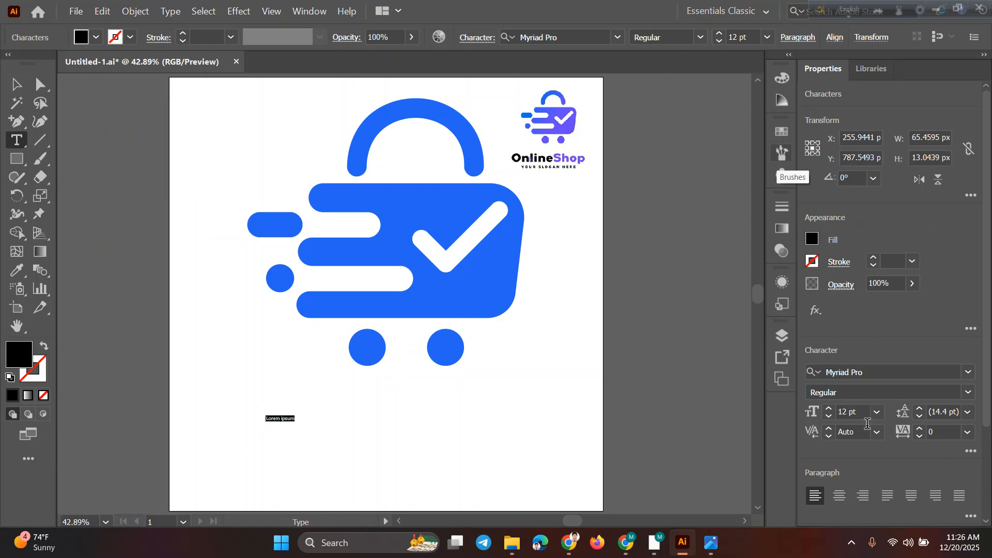
left_click(876, 413)
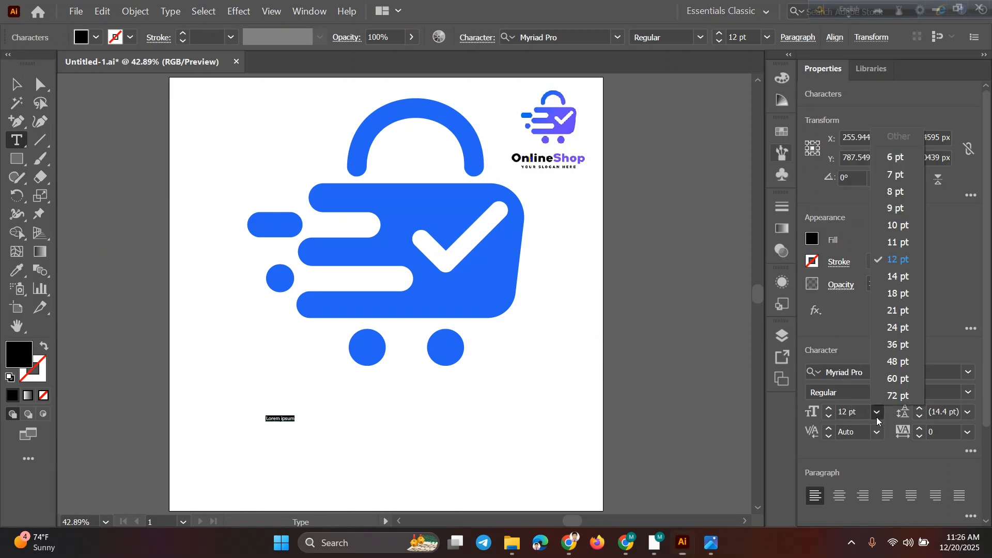
left_click(893, 397)
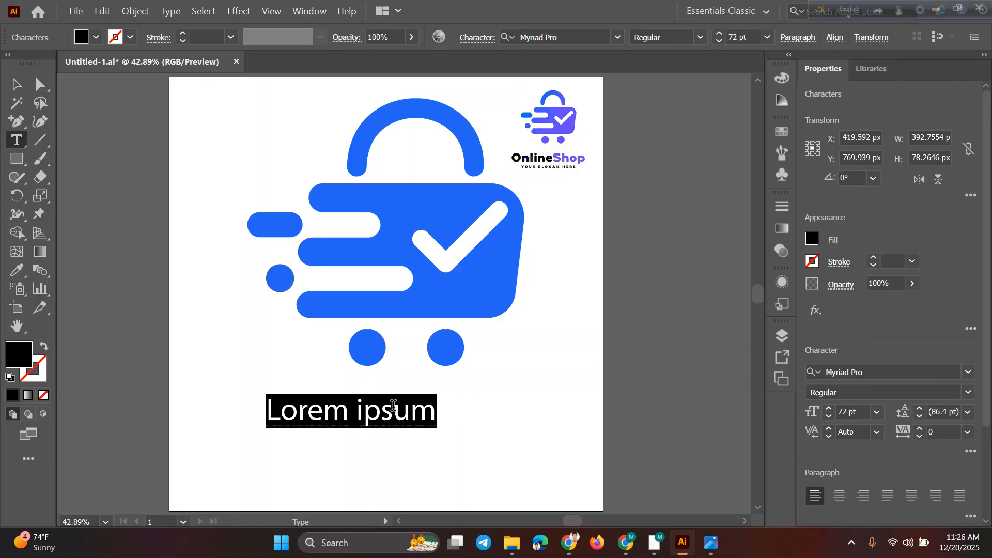
type("Online")
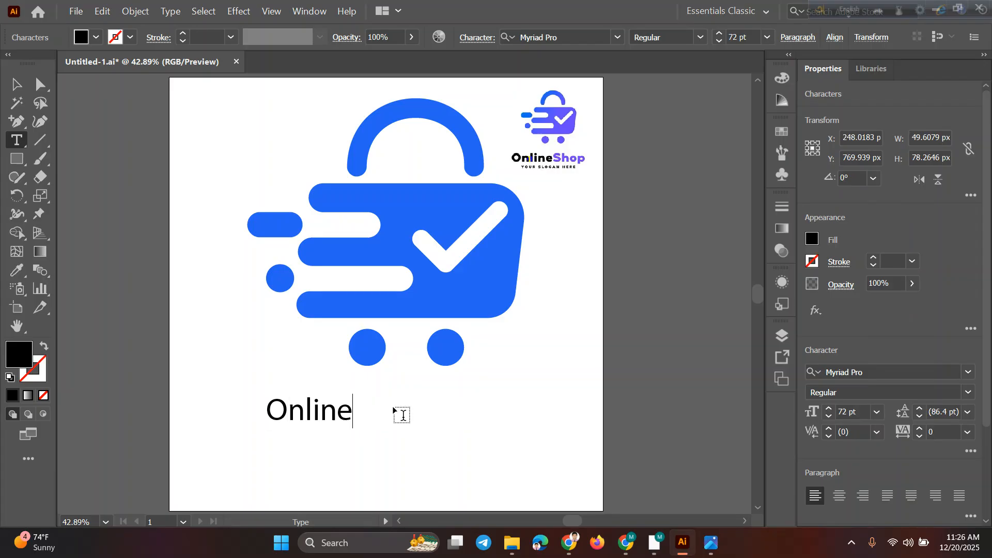
Set the font of the "Online" text to FONTSPRING DEMO - Giga Sans Bold and select it as an object
key("ctrl")
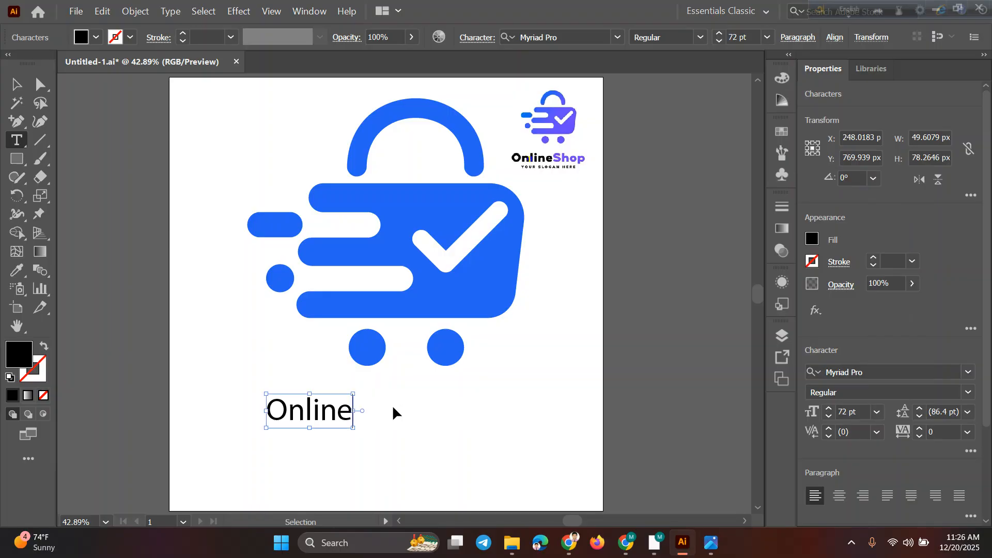
key("ctrl+a")
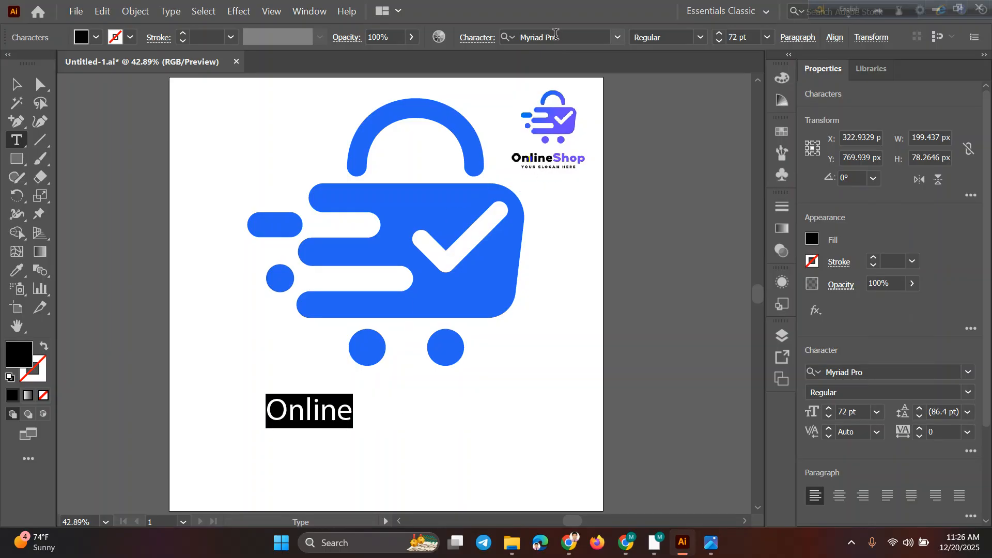
left_click(590, 36)
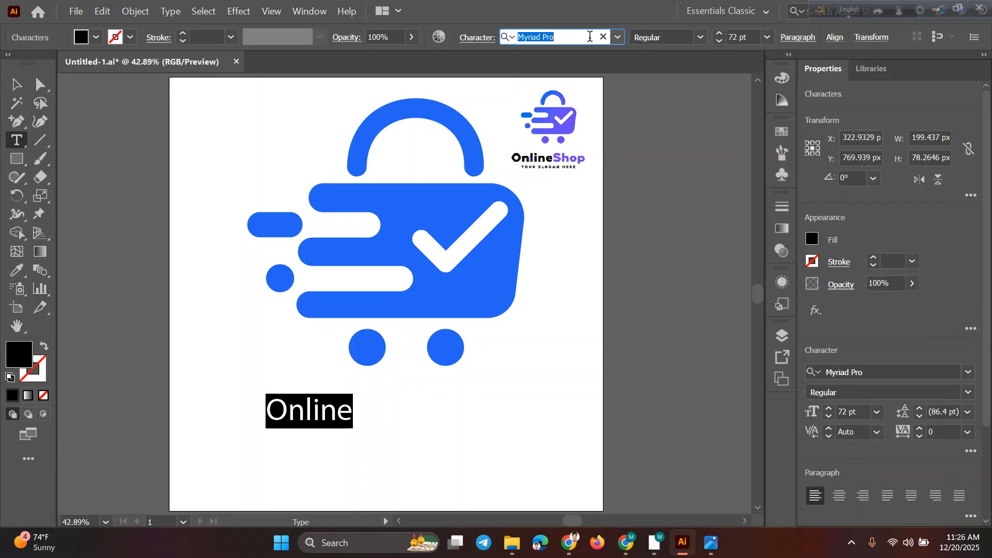
type("Gigs")
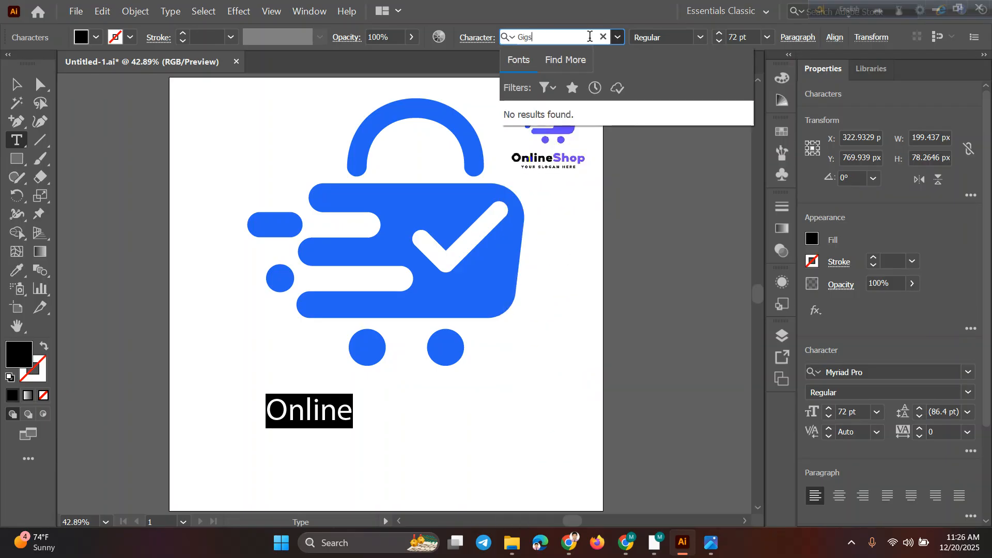
key("BackSpace")
type("a")
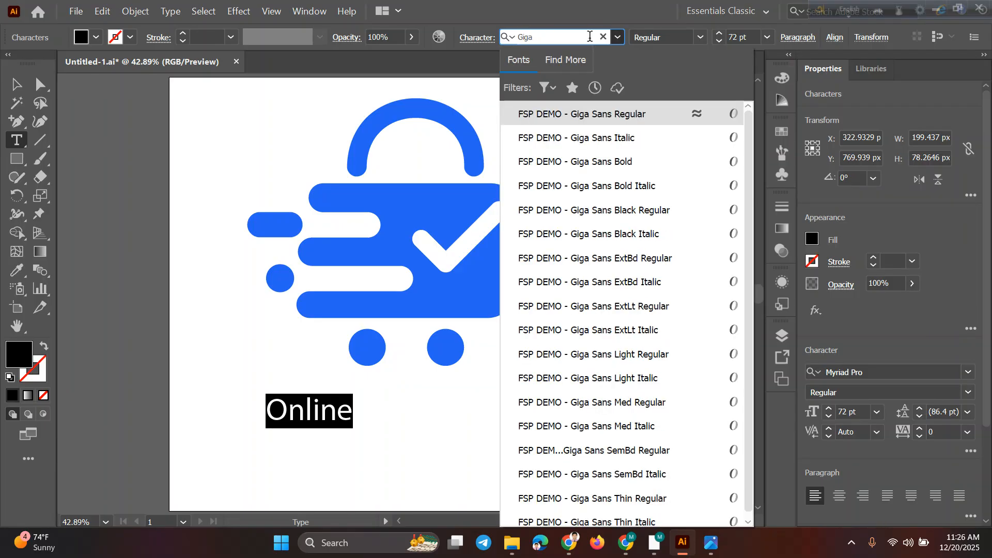
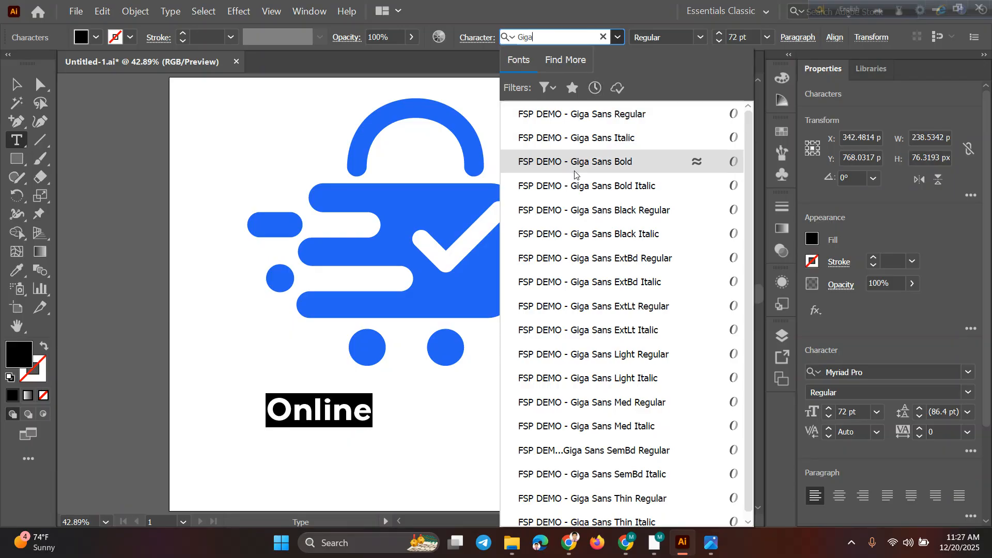
left_click(573, 170)
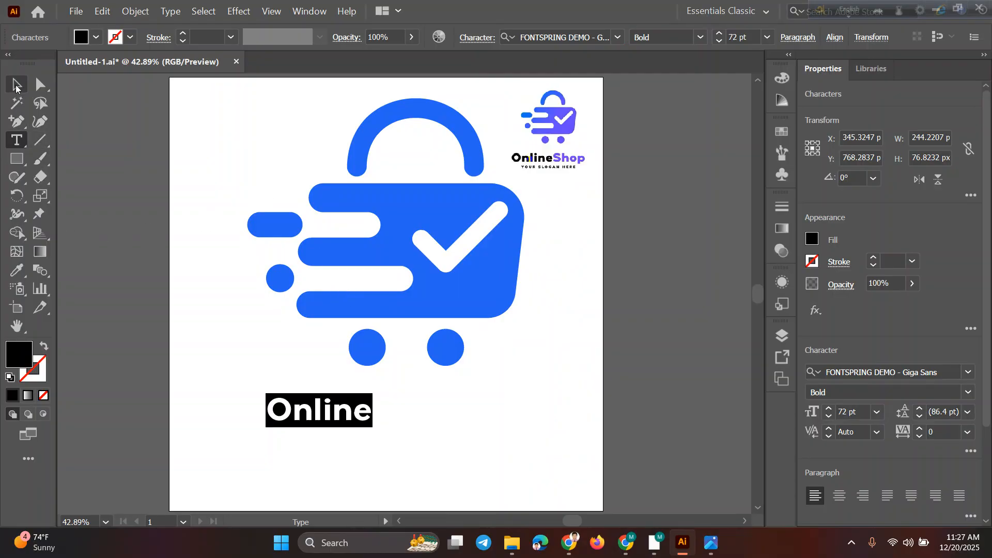
left_click(16, 84)
left_click(471, 422)
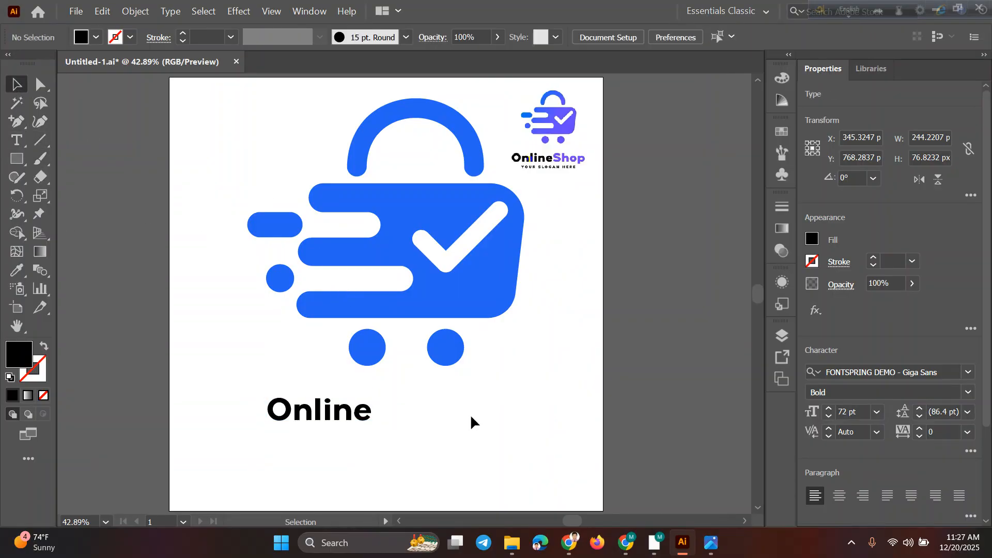
left_click(359, 424)
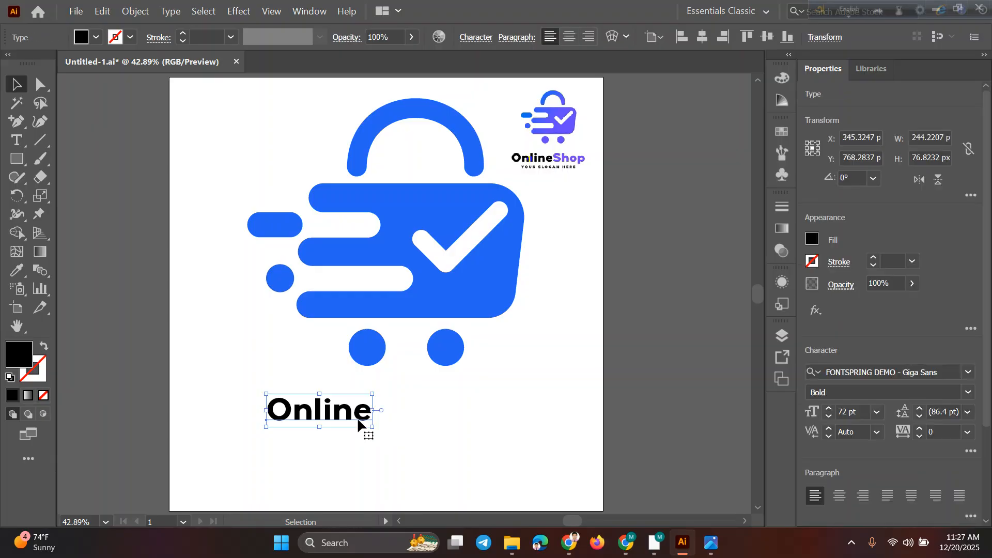
Duplicate the "Online" text beside the original on the same baseline and change the copy's wording to "Shop"
left_click_drag(359, 424, 471, 424)
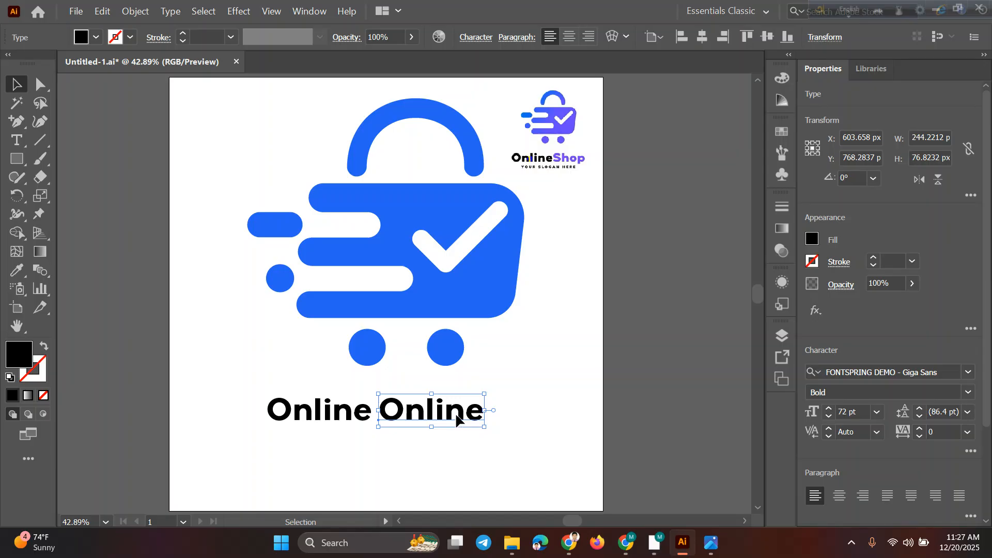
double_click(457, 416)
double_click(456, 417)
type("Sh")
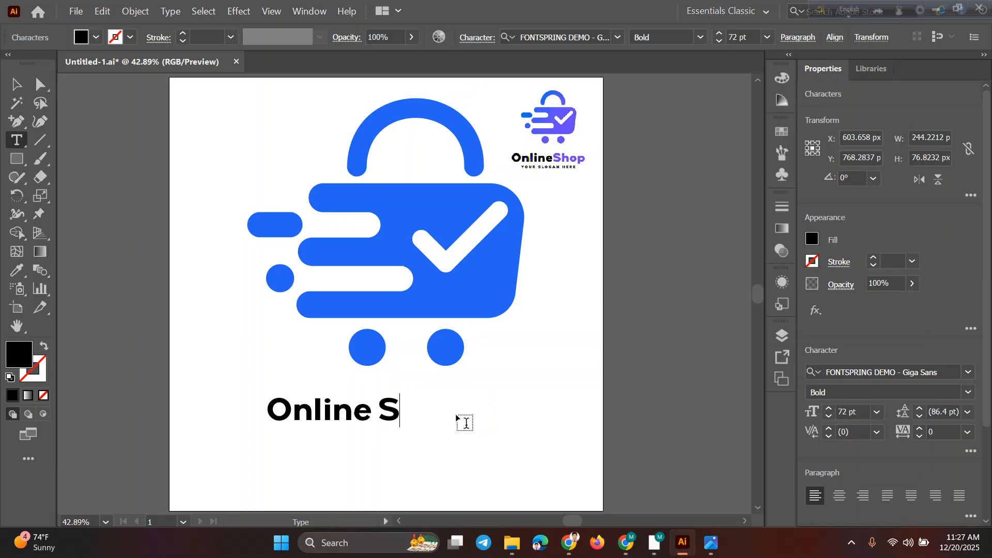
type("op")
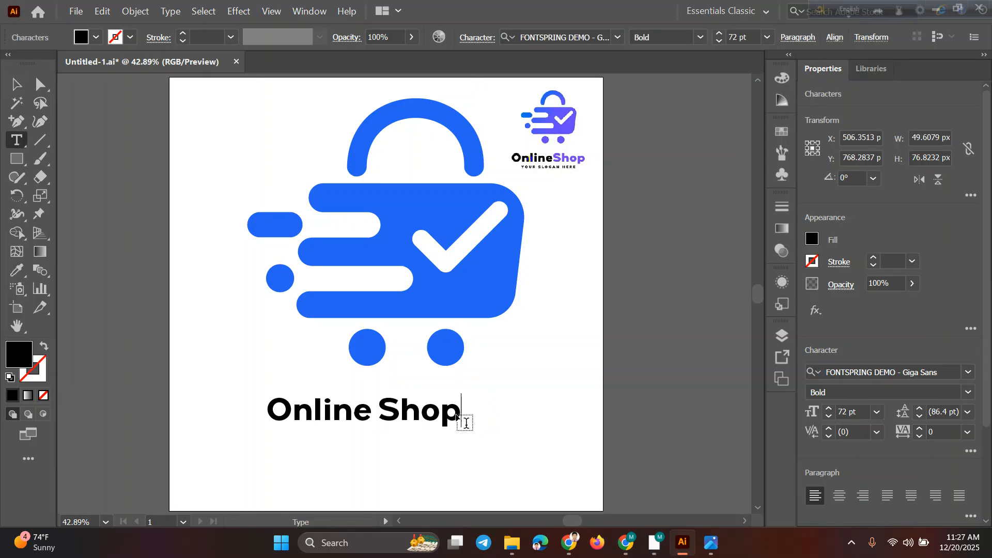
key("ctrl")
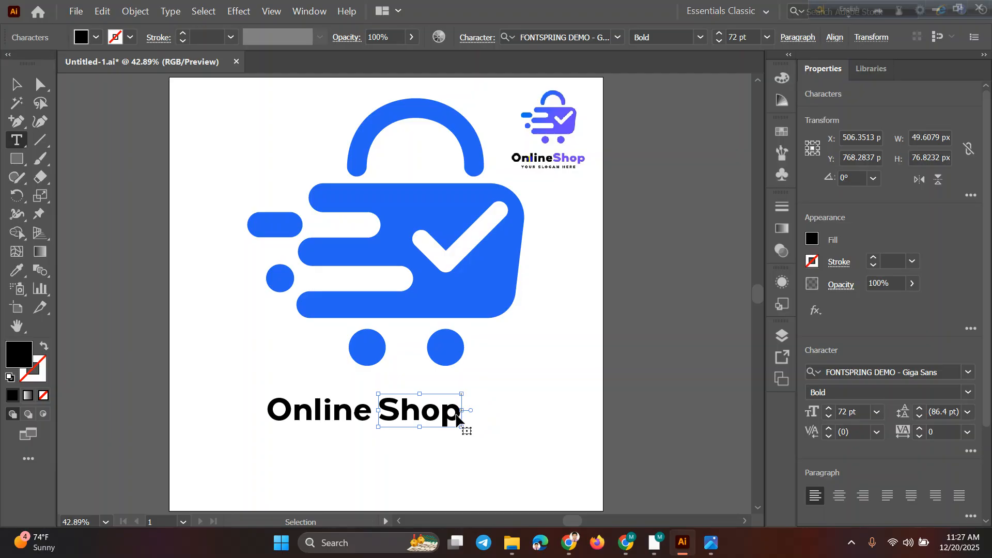
key("ctrl+shift+Left")
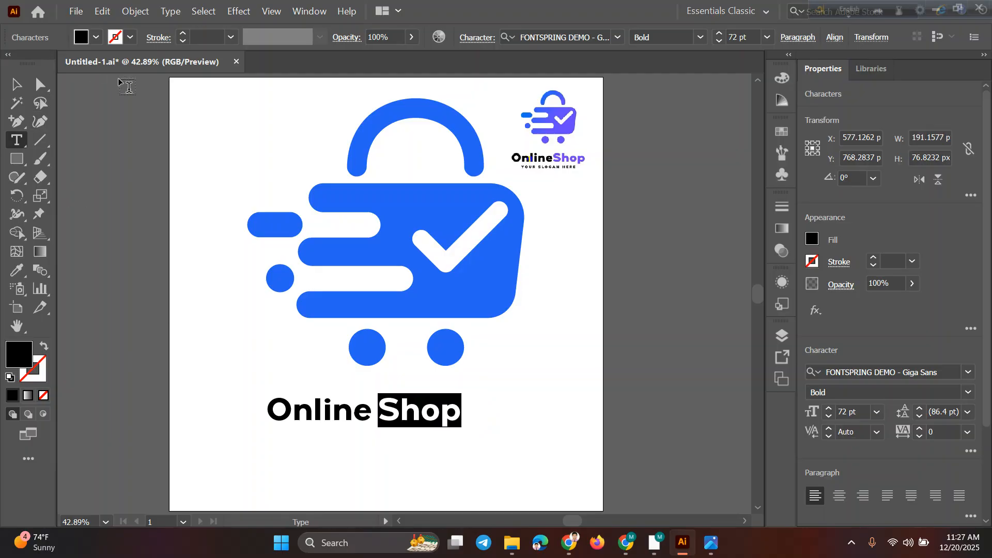
left_click(11, 90)
left_click(268, 319)
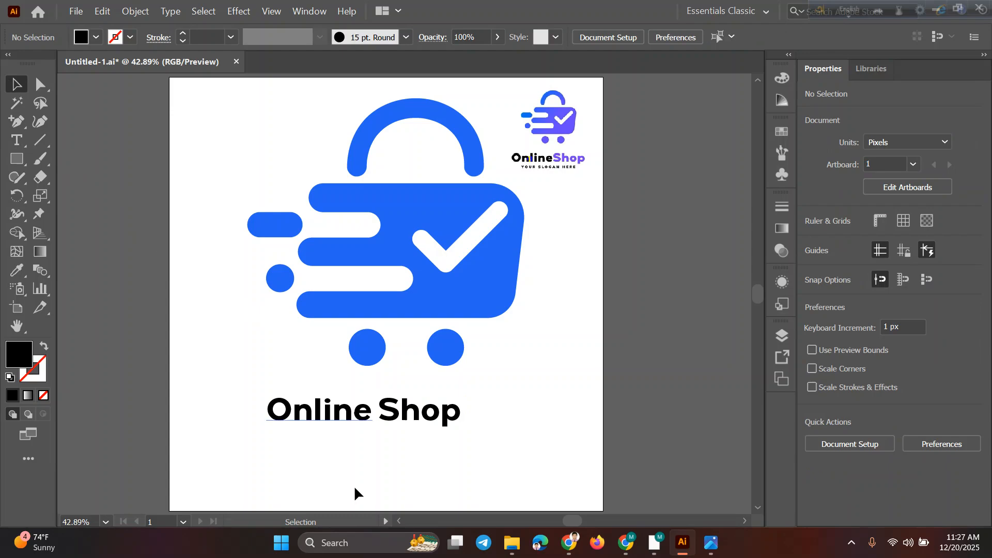
Select the "Online" and "Shop" texts together and align their vertical centers
left_click_drag(336, 421, 339, 417)
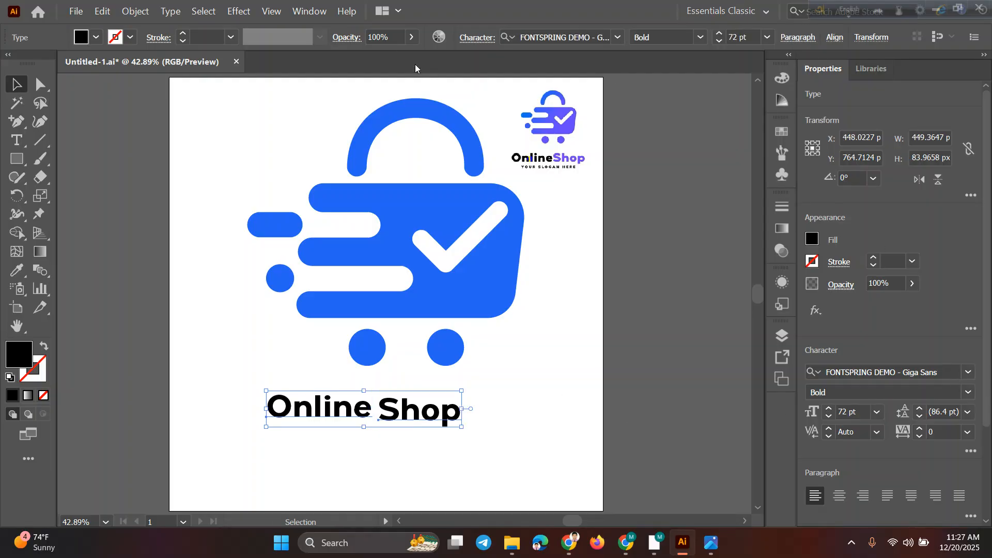
left_click(298, 13)
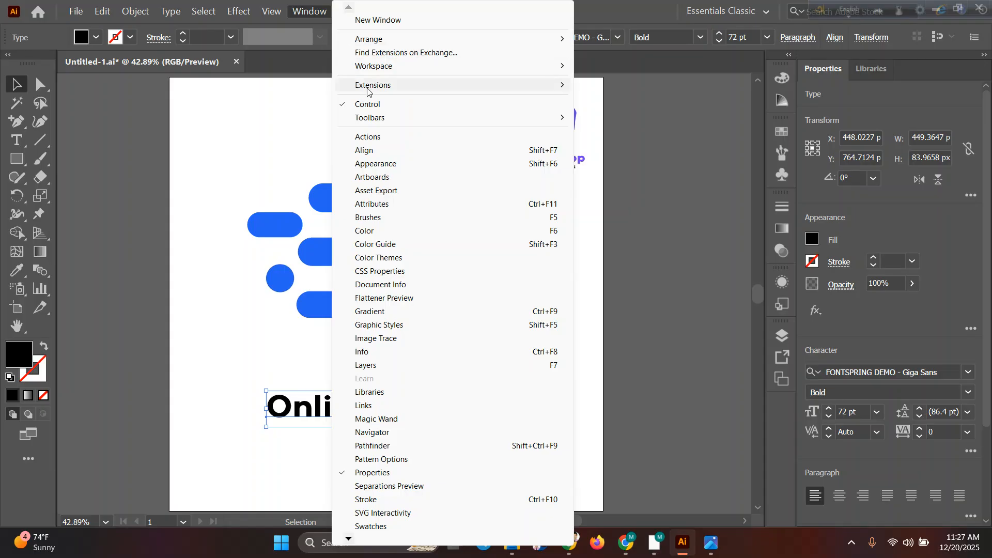
left_click(373, 151)
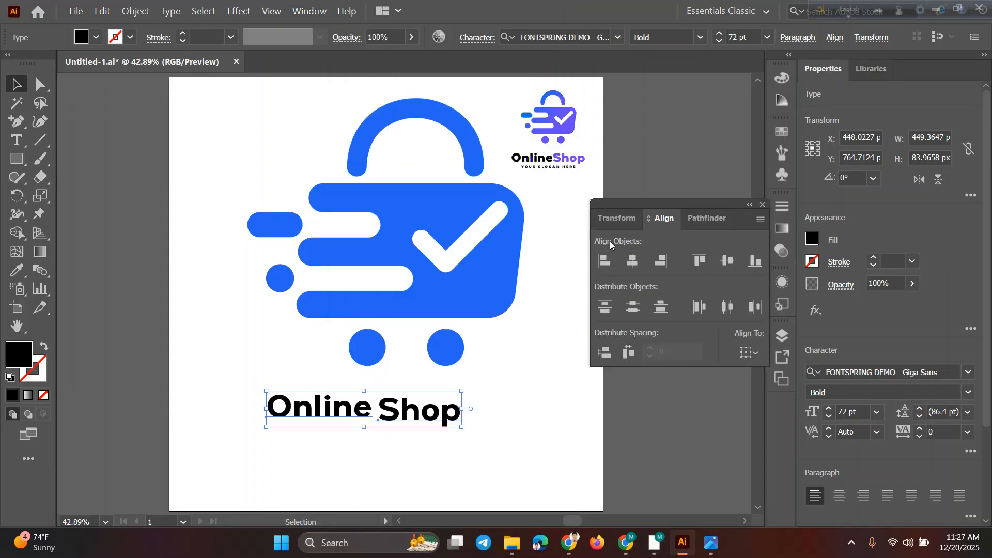
left_click(725, 267)
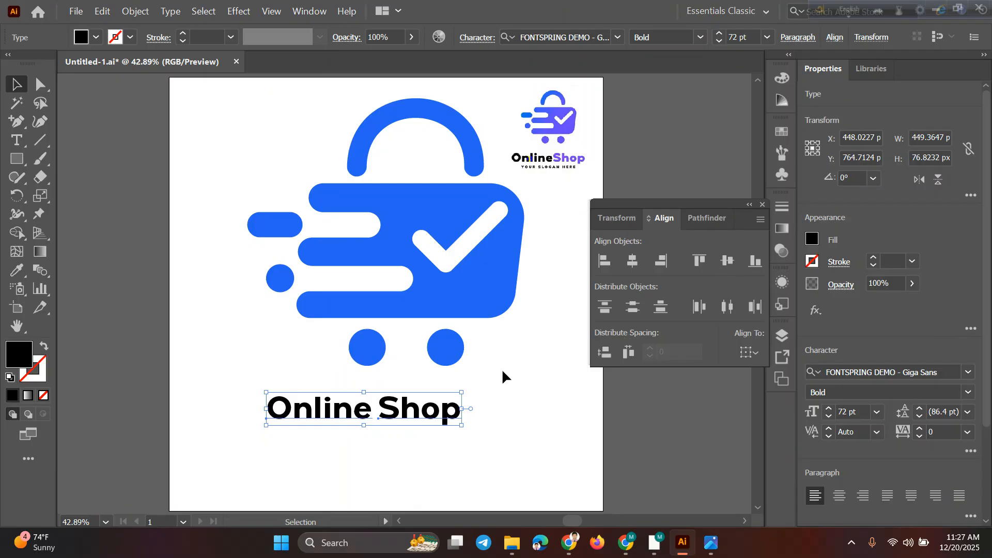
Select both words again and enlarge them proportionally from the center to about 559 × 96 px
left_click(494, 391)
left_click(432, 416)
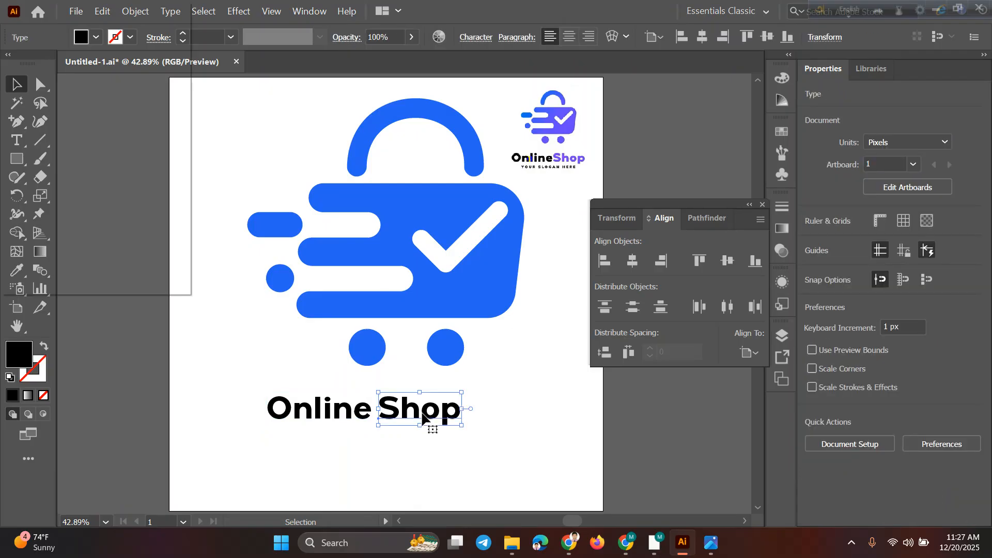
left_click(357, 410, "shift")
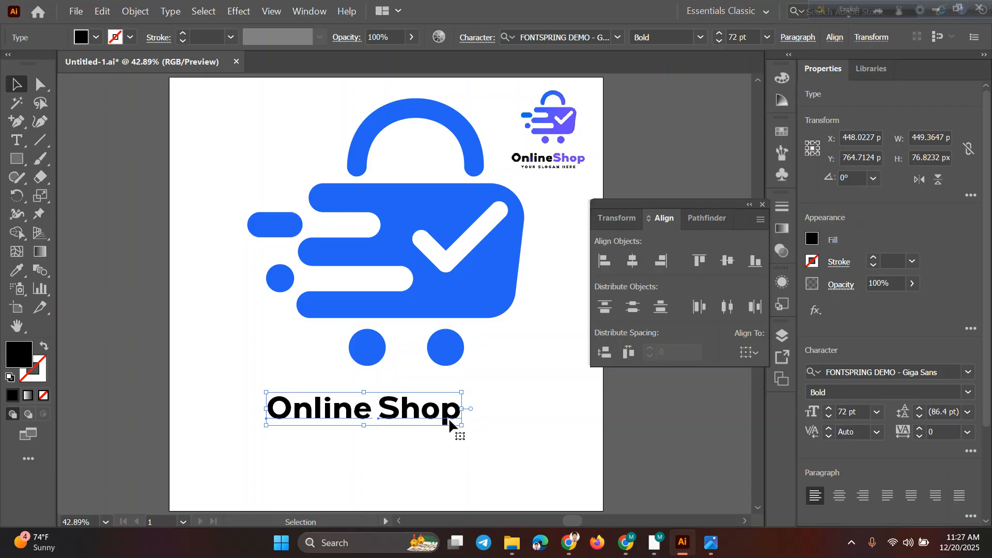
left_click_drag(463, 424, 510, 429)
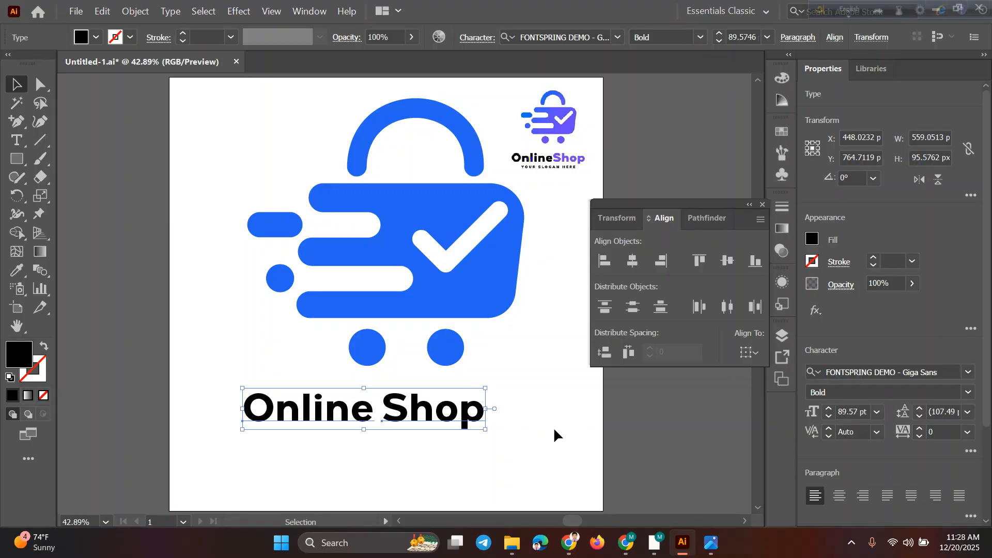
Group the two words and center the group horizontally on the artboard
key("ctrl+g")
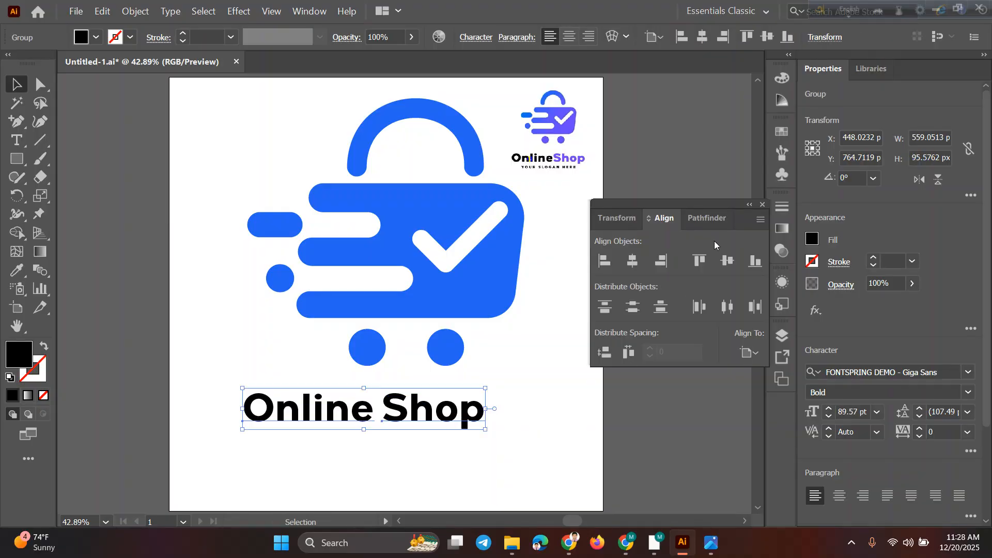
left_click(633, 262)
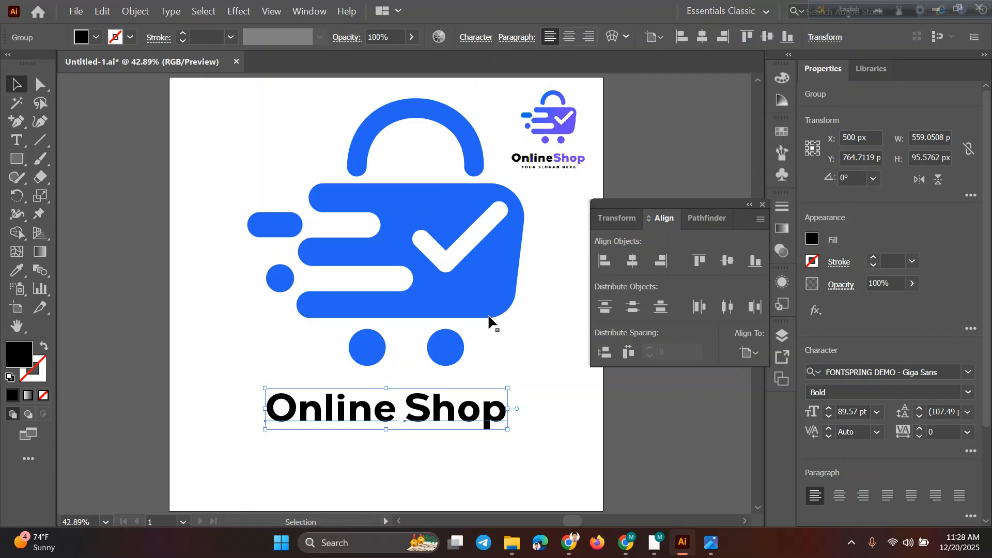
left_click(517, 346)
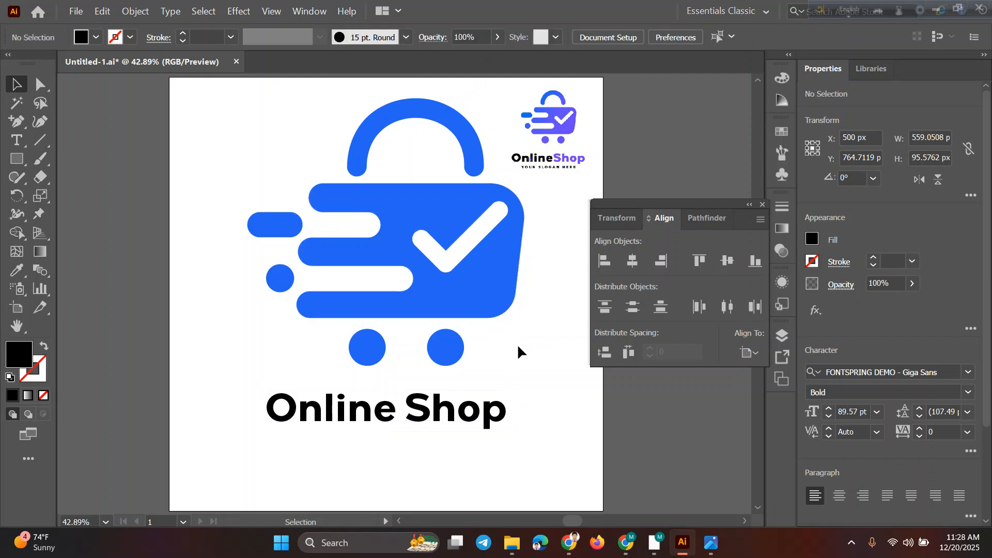
Move the grouped wordmark up to just beneath the cart's wheels, about X 529, Y 717 px, and ungroup it
left_click(486, 410)
left_click_drag(486, 410, 499, 393)
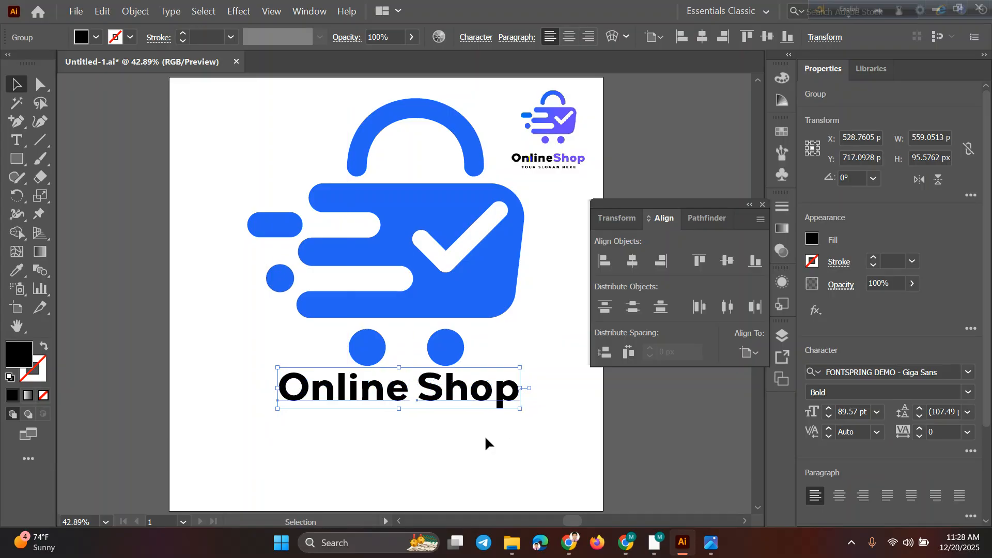
right_click(479, 397)
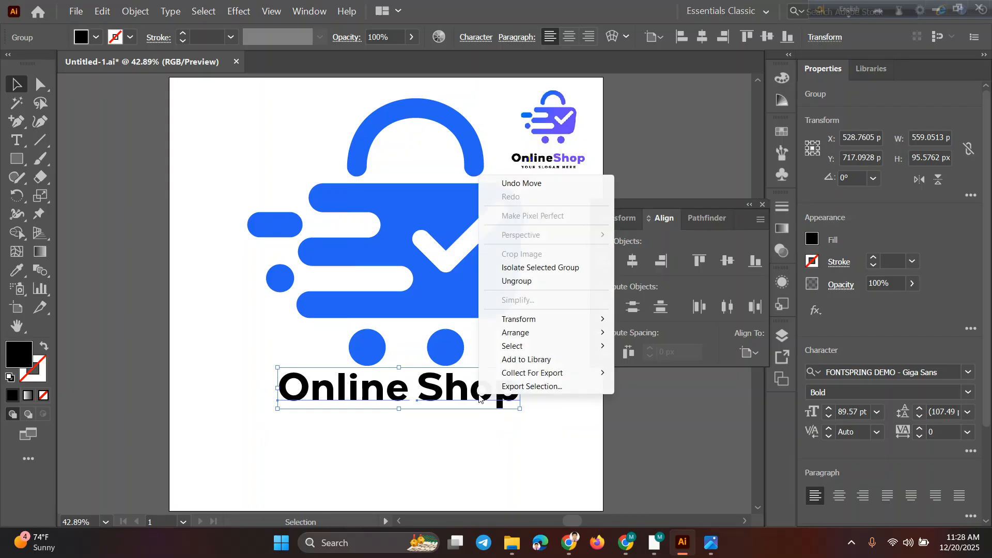
left_click(517, 281)
left_click(496, 436)
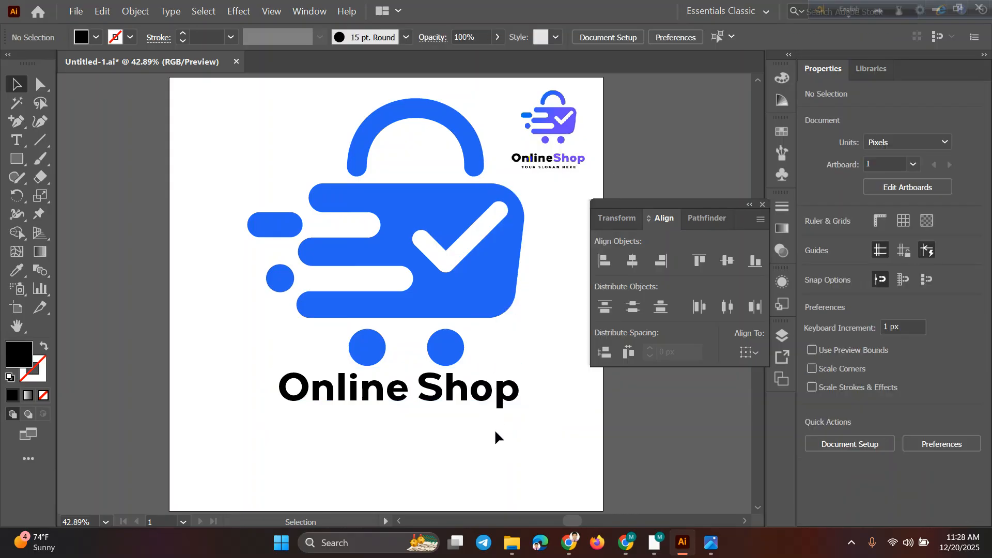
Fill the "Shop" text with the purple sampled from the word "Shop" in the reference logo, using the Eyedropper
left_click(484, 403)
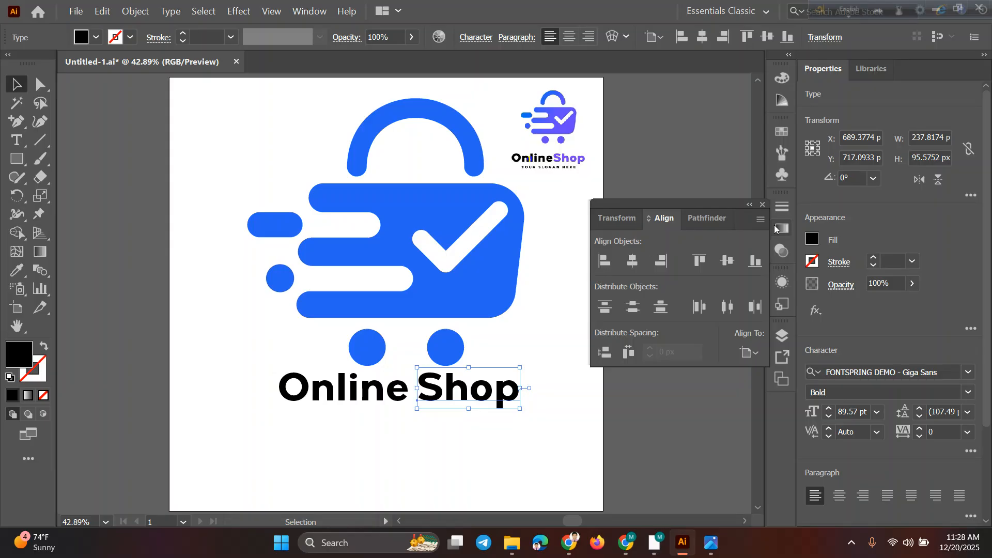
left_click(763, 205)
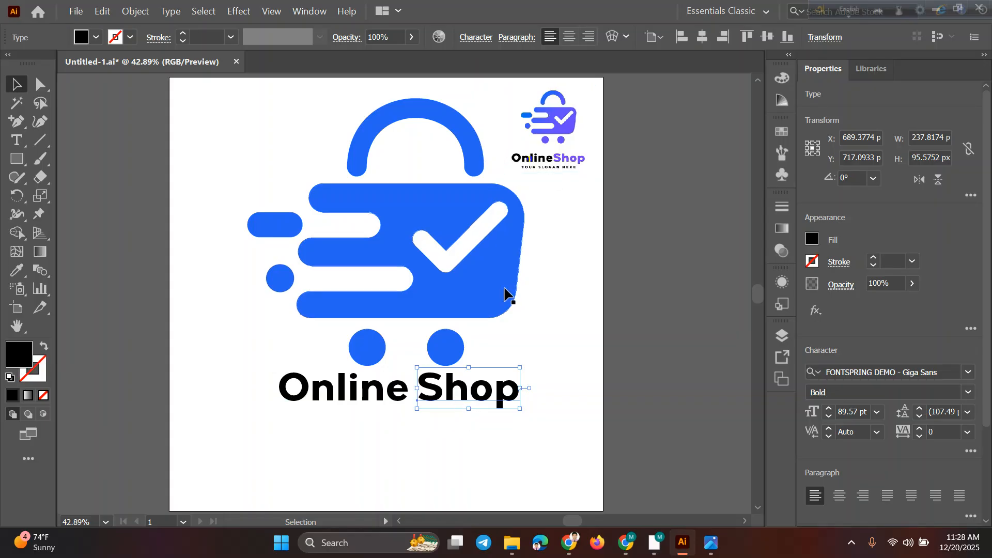
key("i")
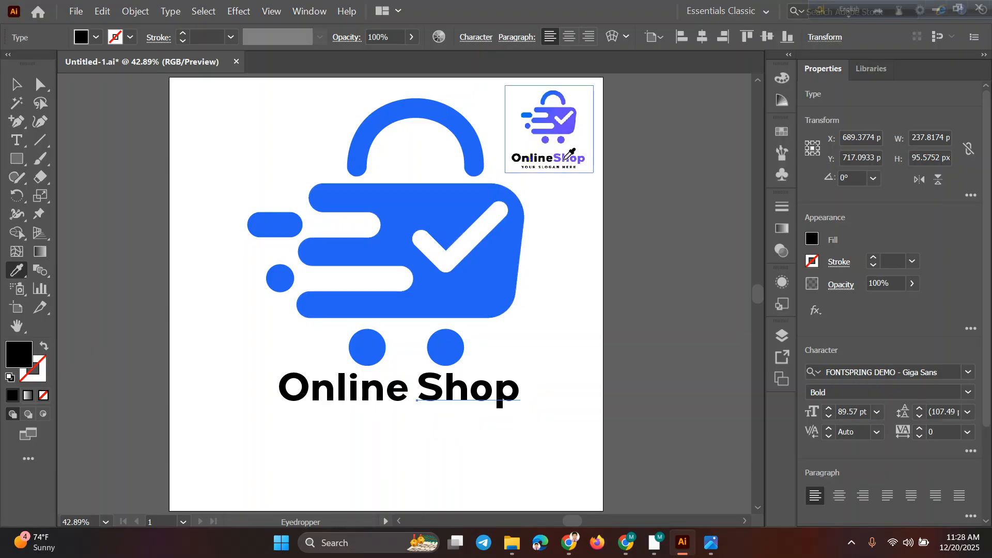
scroll(571, 151, "up", 4)
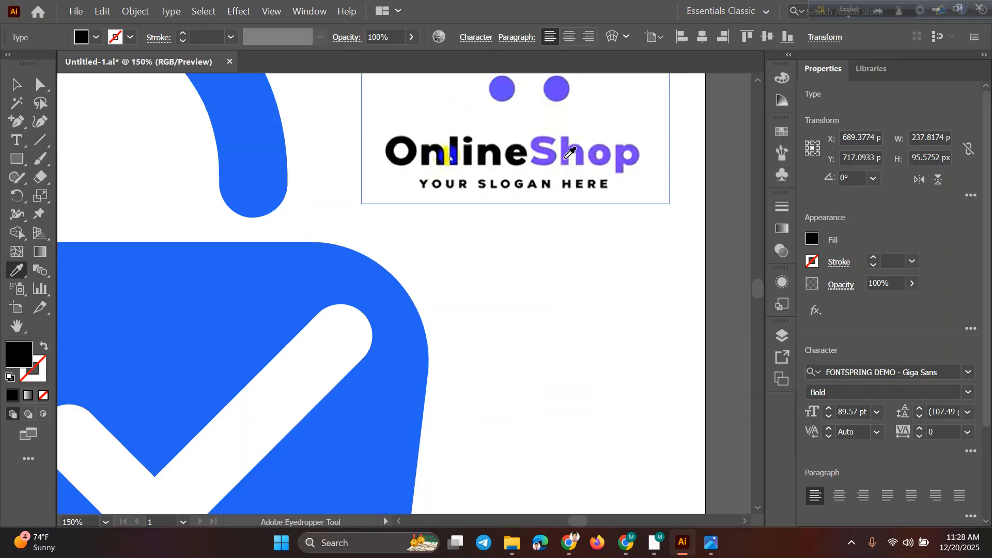
left_click(570, 152)
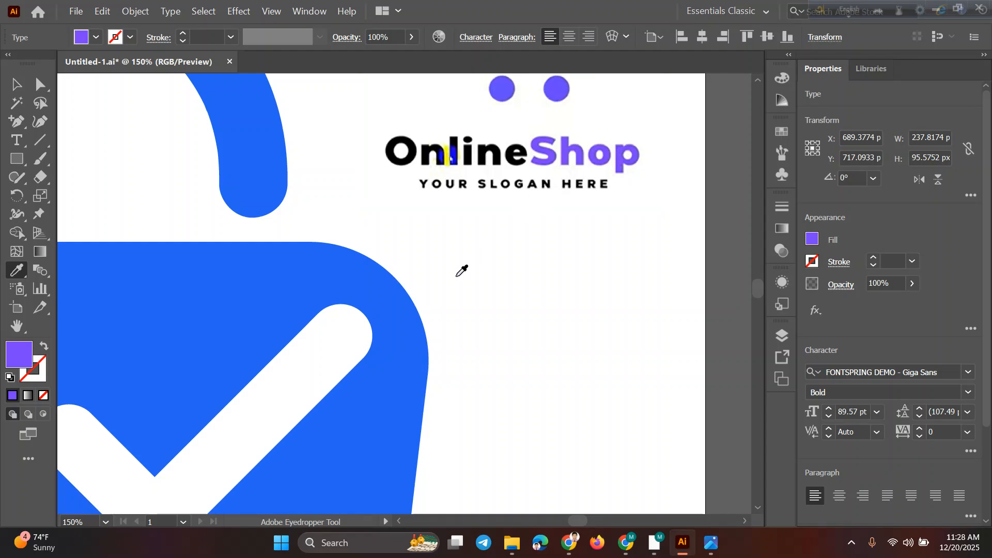
scroll(461, 270, "down", 5)
scroll(461, 270, "down", 6)
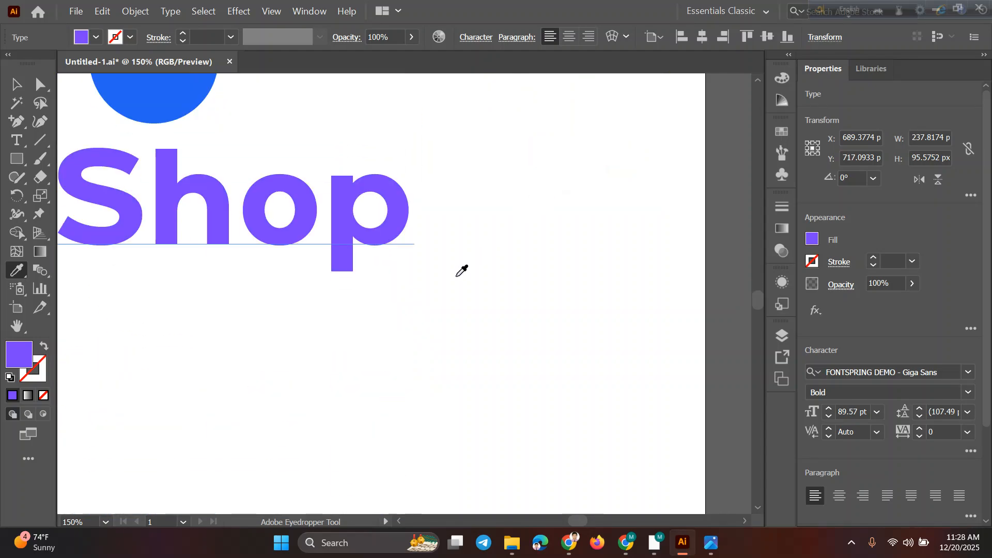
scroll(461, 270, "down", 4)
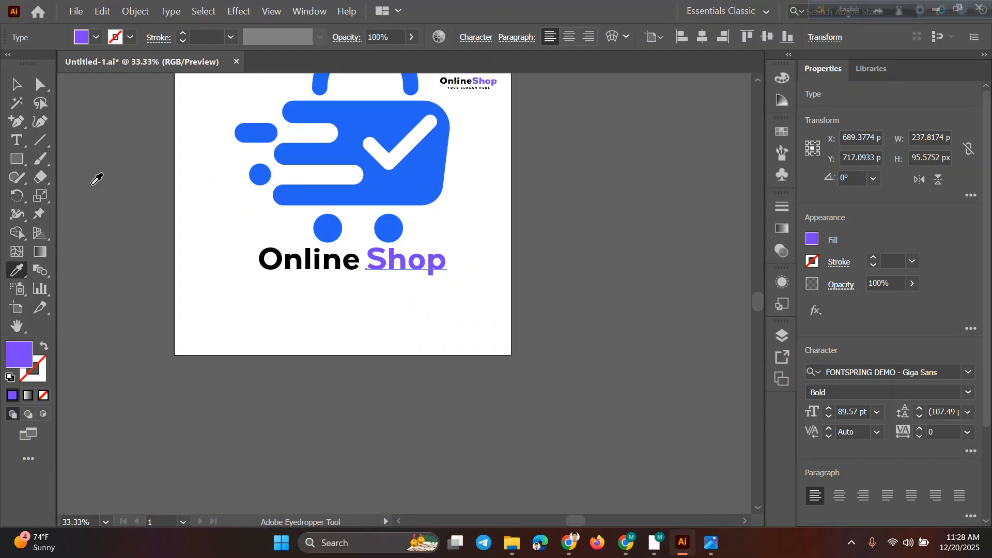
left_click(16, 84)
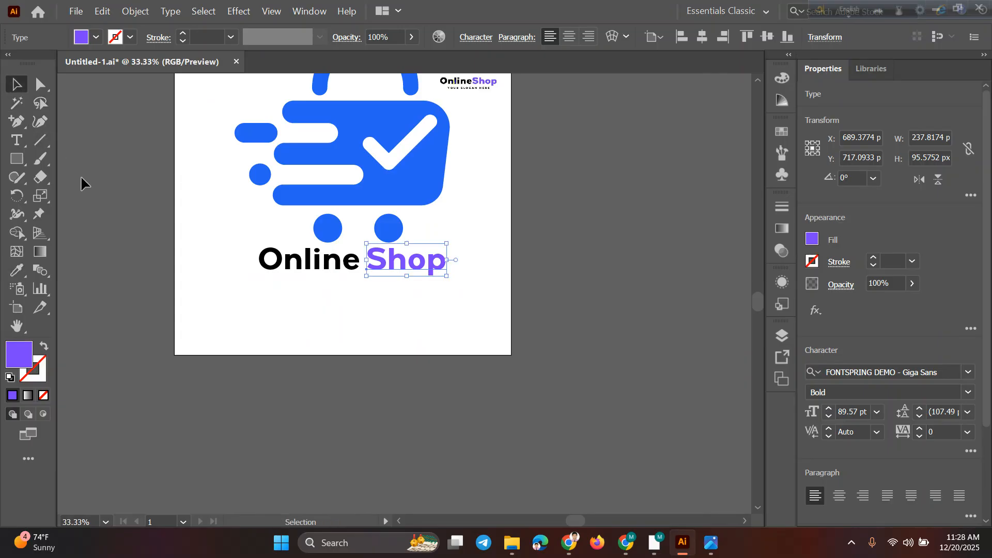
left_click(232, 293)
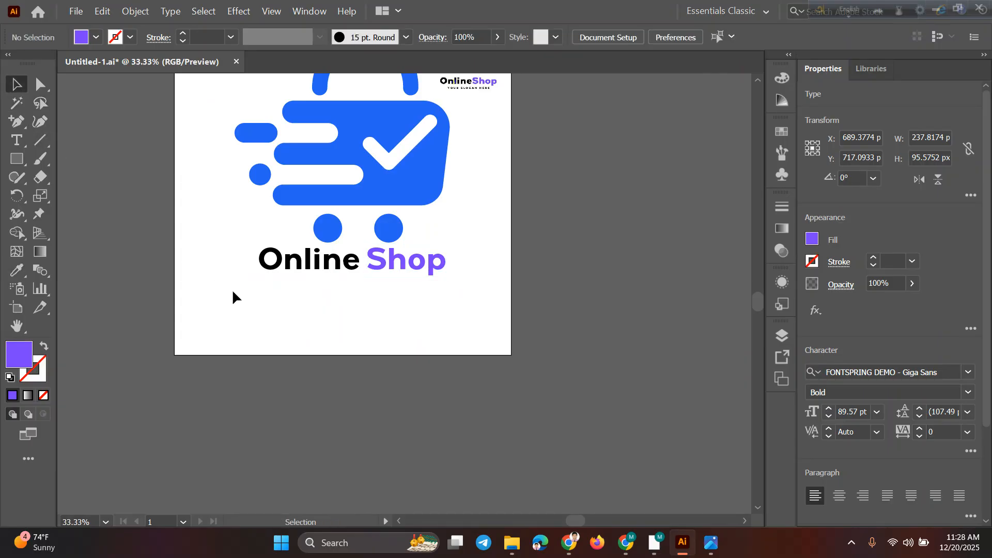
Select the "Online" text and examine the color of the reference logo's "Online" lettering up close with the Eyedropper
left_click(305, 264)
scroll(465, 233, "up", 5)
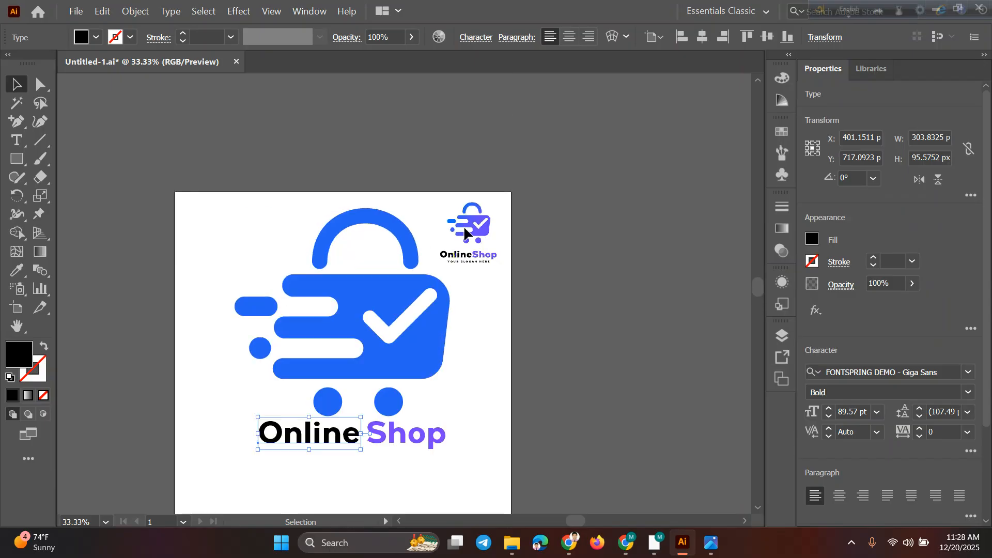
scroll(463, 229, "down", 5)
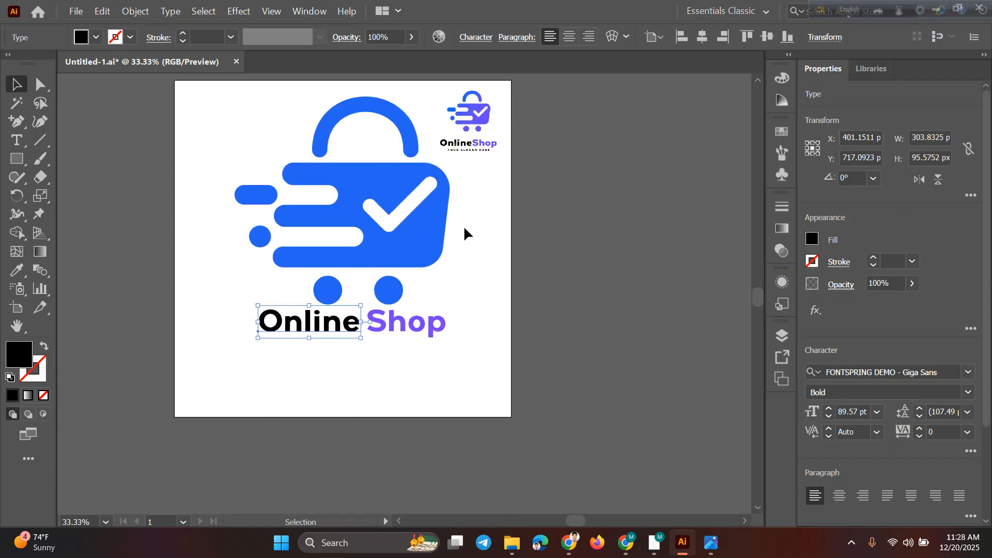
scroll(464, 228, "down", 3)
scroll(472, 212, "up", 4)
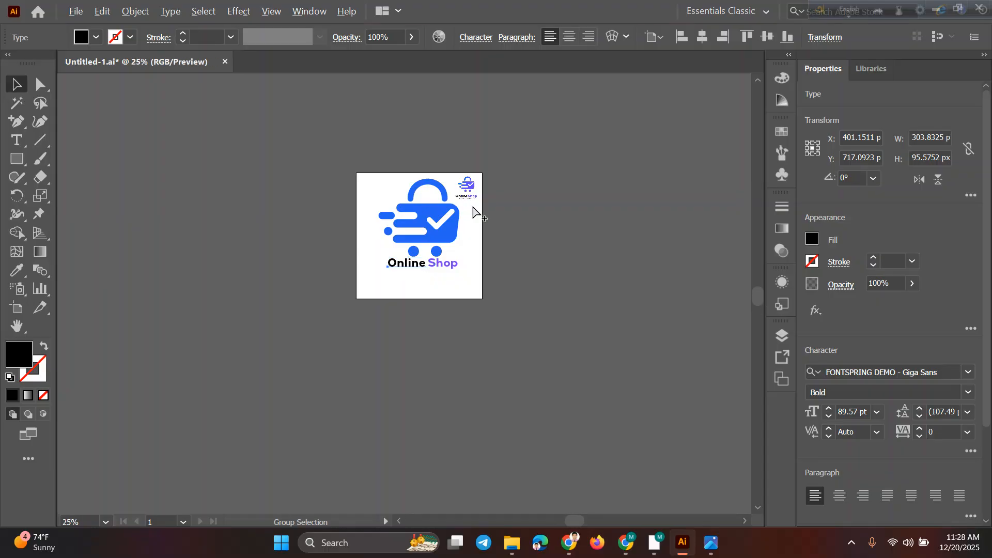
key("i")
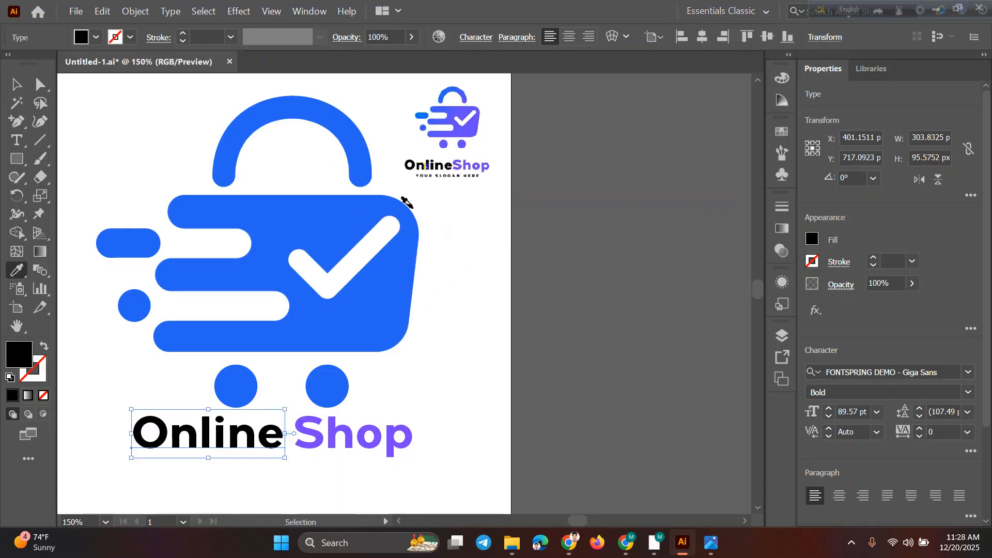
scroll(416, 207, "up", 4)
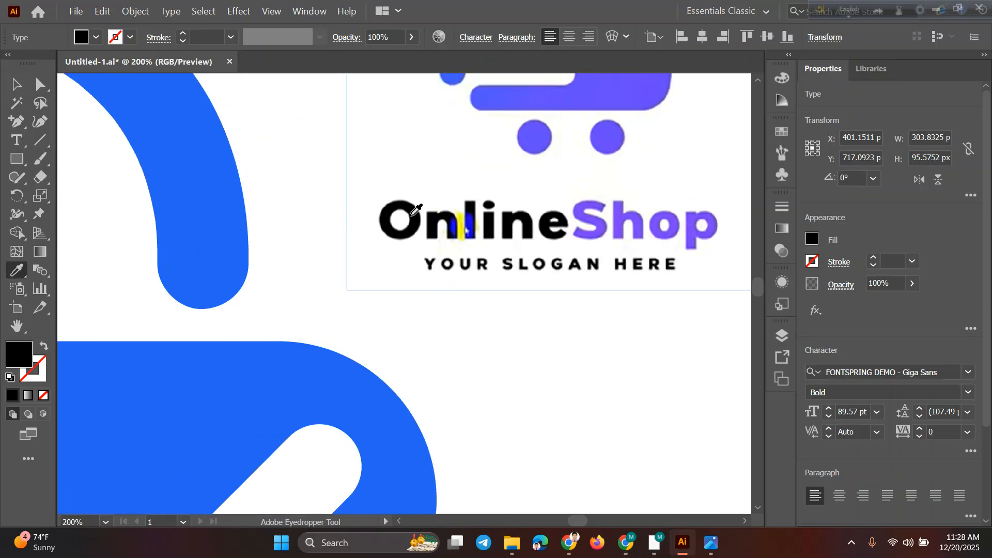
scroll(419, 206, "down", 7)
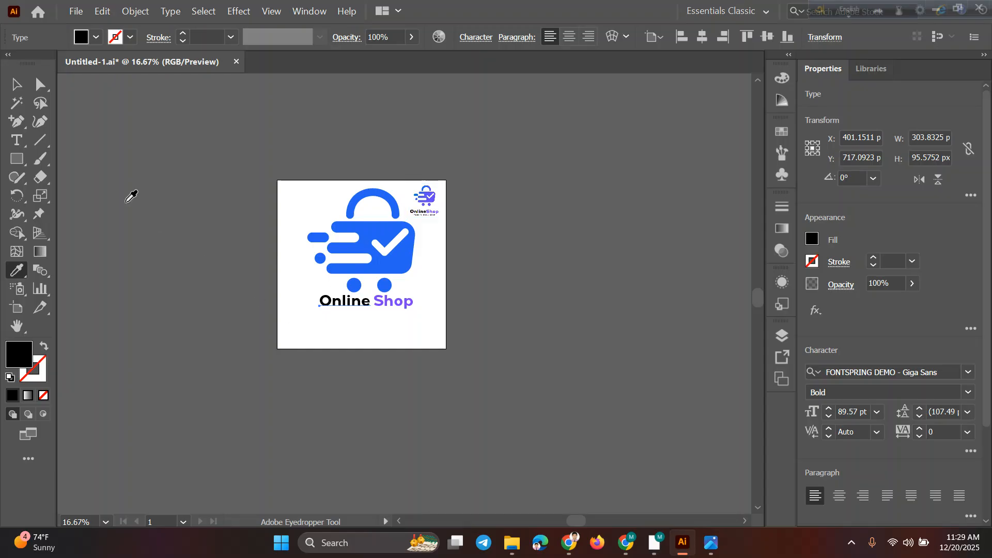
left_click(14, 85)
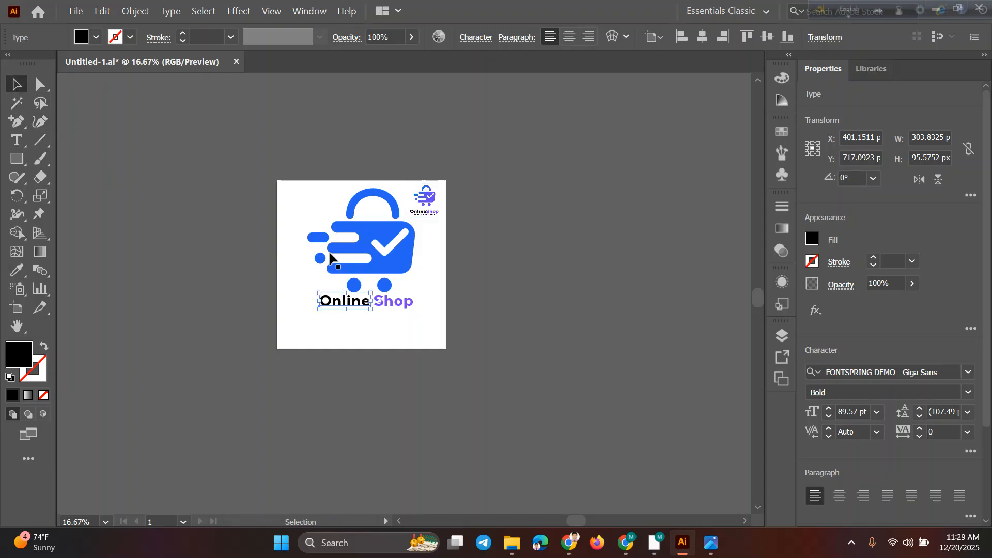
Examine the wordmark under the cart and compare it with the reference logo's lettering and slogan line up close
scroll(363, 368, "up", 5)
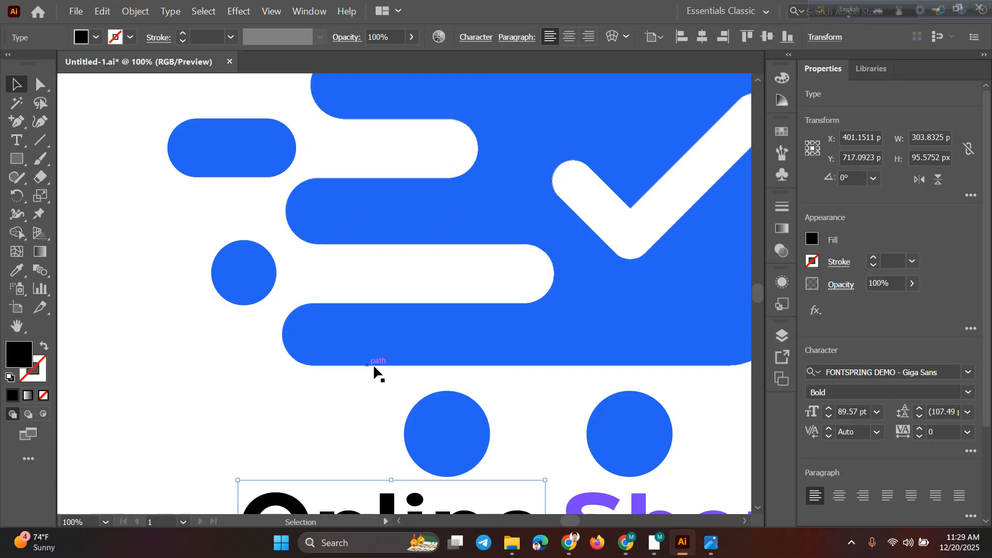
scroll(382, 372, "down", 5)
scroll(382, 372, "down", 1)
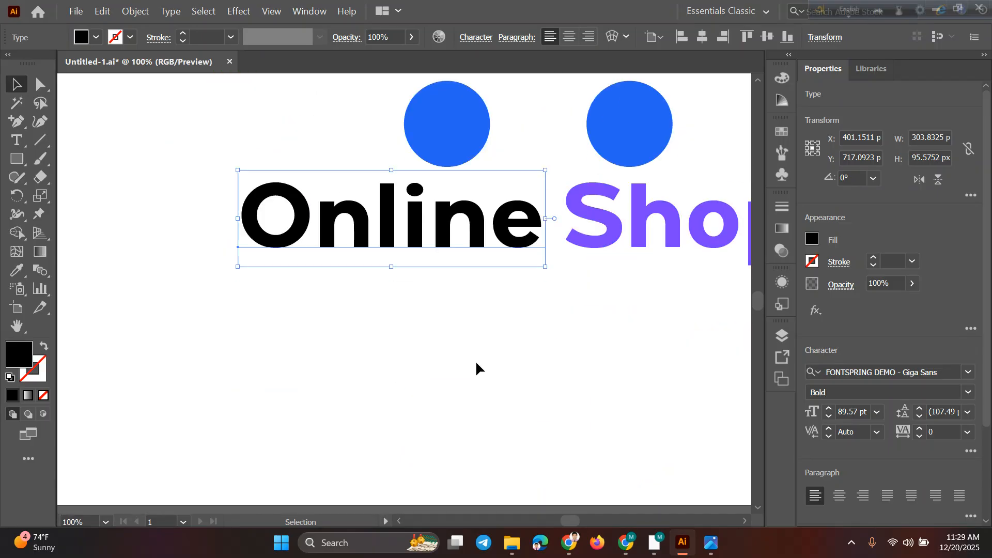
left_click(475, 361)
scroll(606, 268, "down", 4)
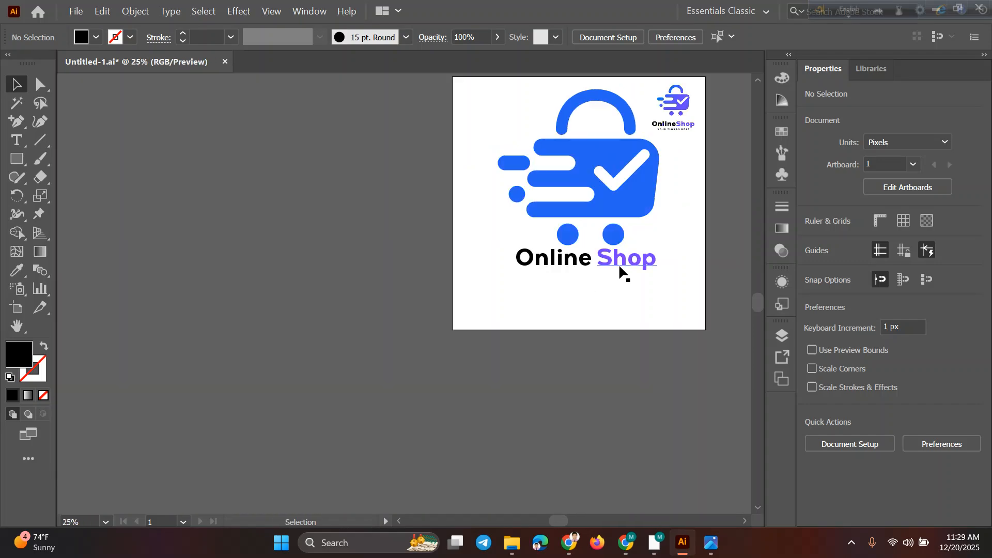
scroll(567, 271, "right", 4)
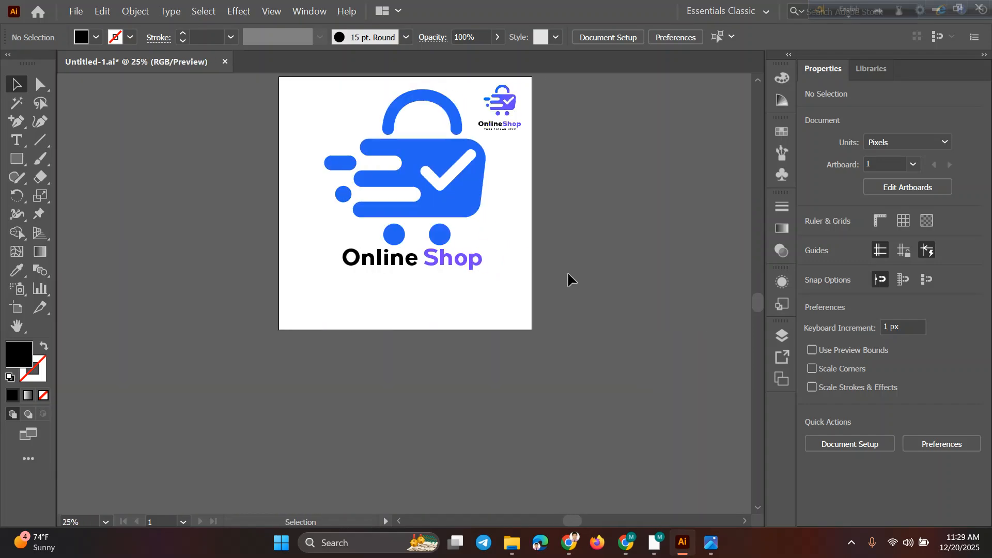
scroll(494, 129, "left", 1)
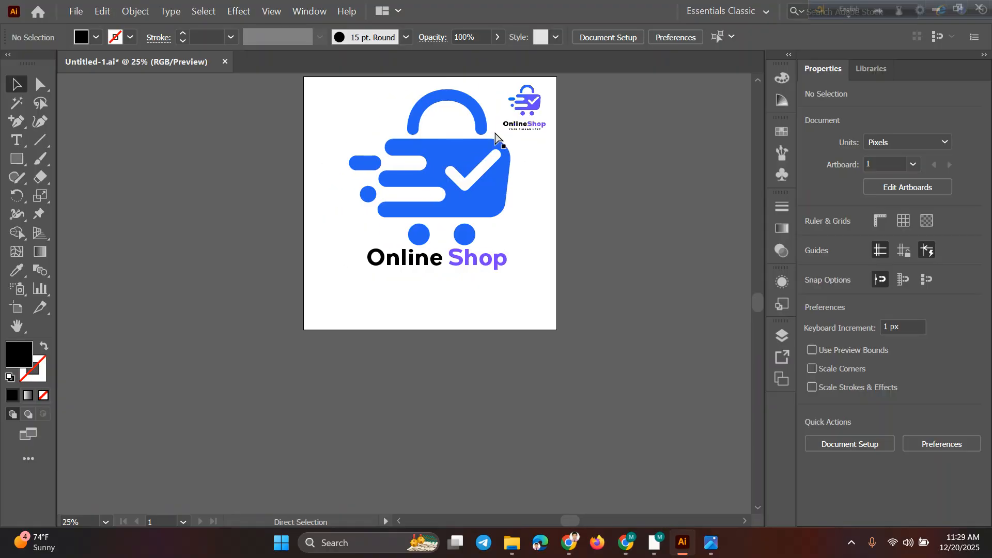
scroll(495, 133, "up", 2)
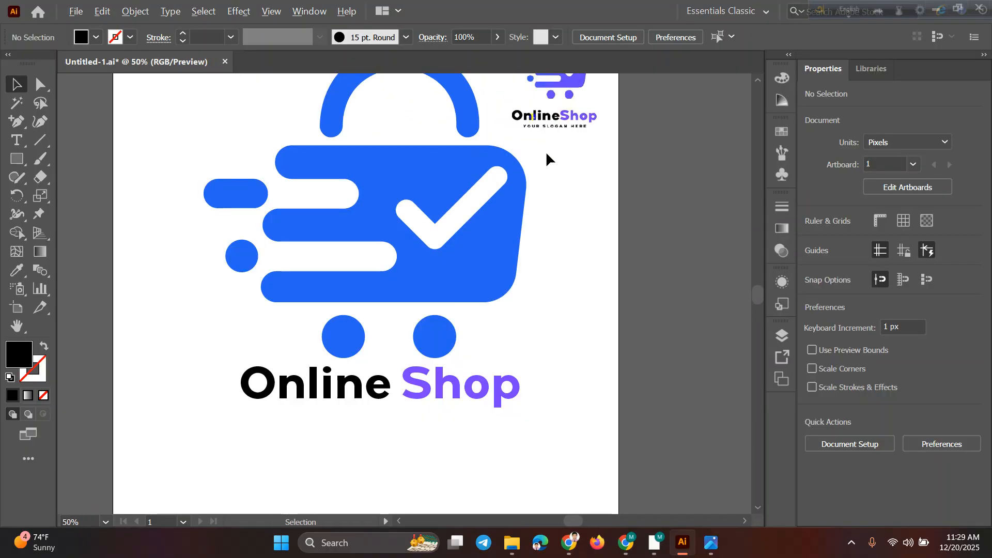
scroll(545, 151, "up", 3)
scroll(574, 126, "up", 4)
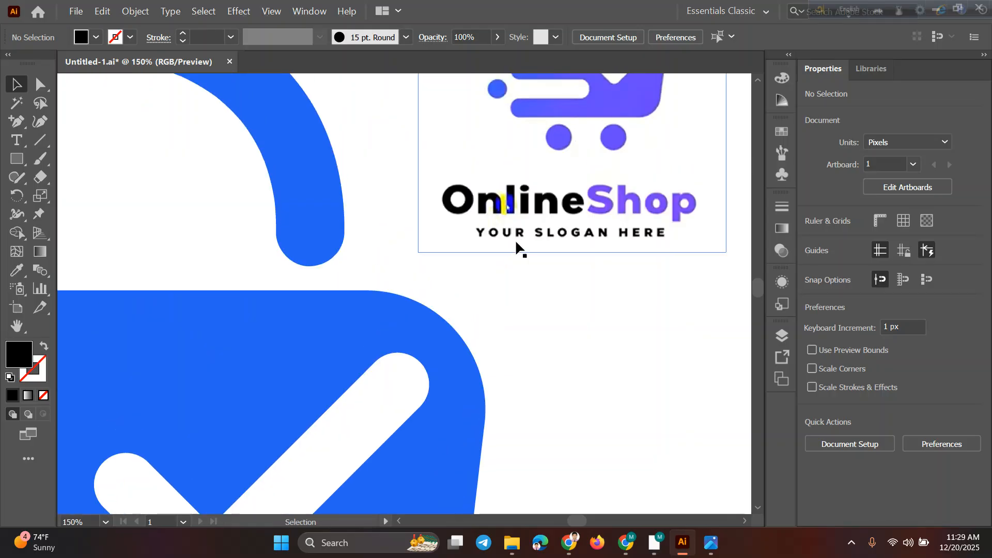
scroll(517, 248, "down", 4)
scroll(491, 327, "down", 3)
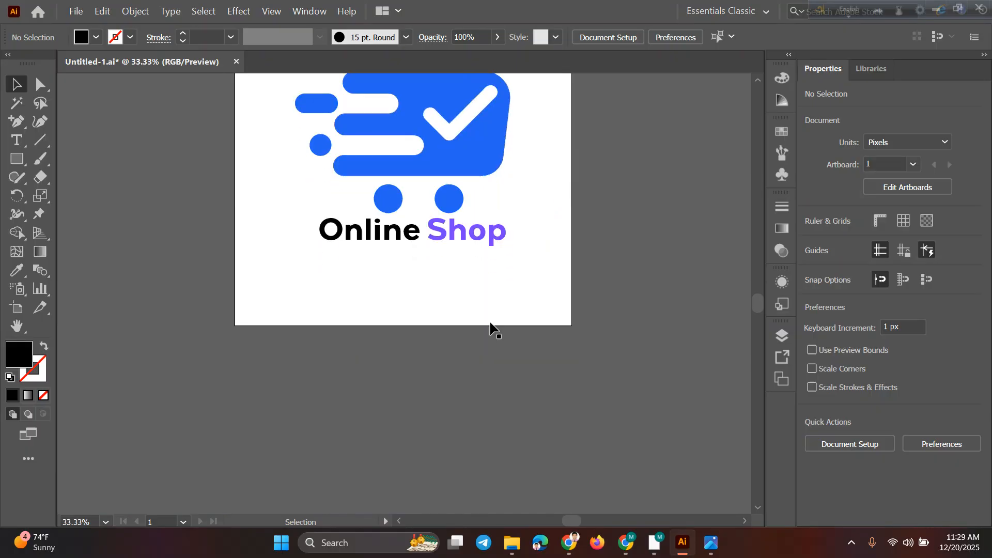
Duplicate the "Online" text just below the wordmark and replace the copy's wording with "YOUR SLOGAN HEREA"
left_click(403, 239)
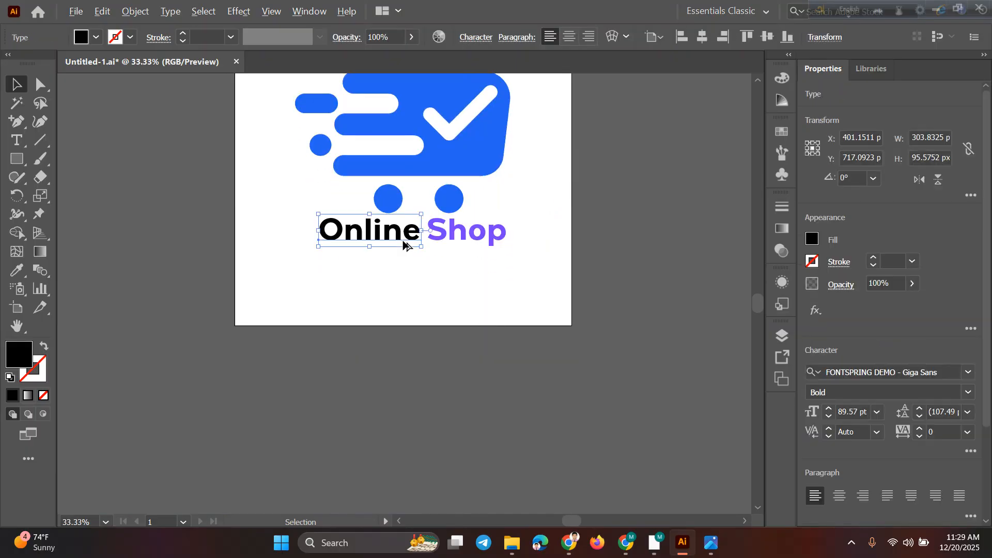
left_click_drag(402, 241, 412, 279)
triple_click(403, 264)
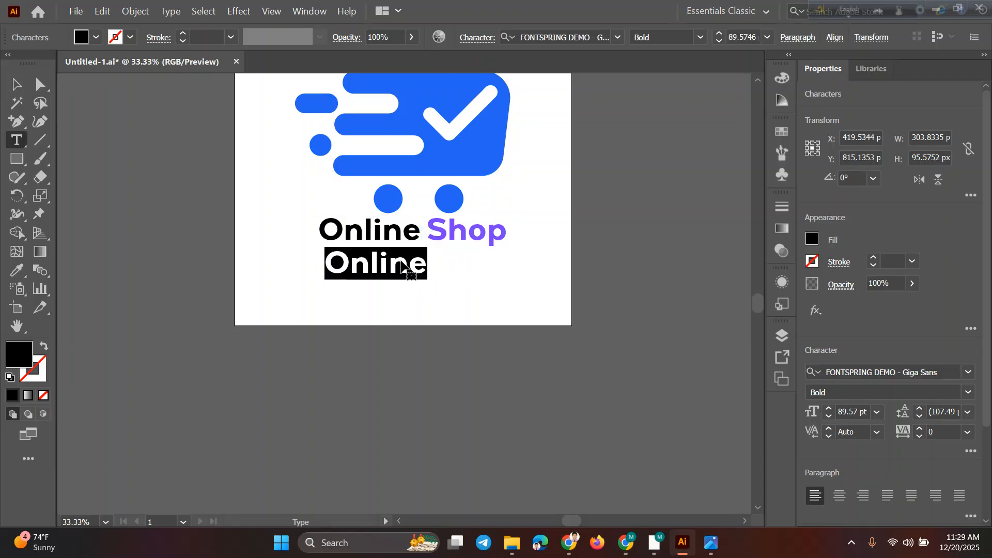
type("Y")
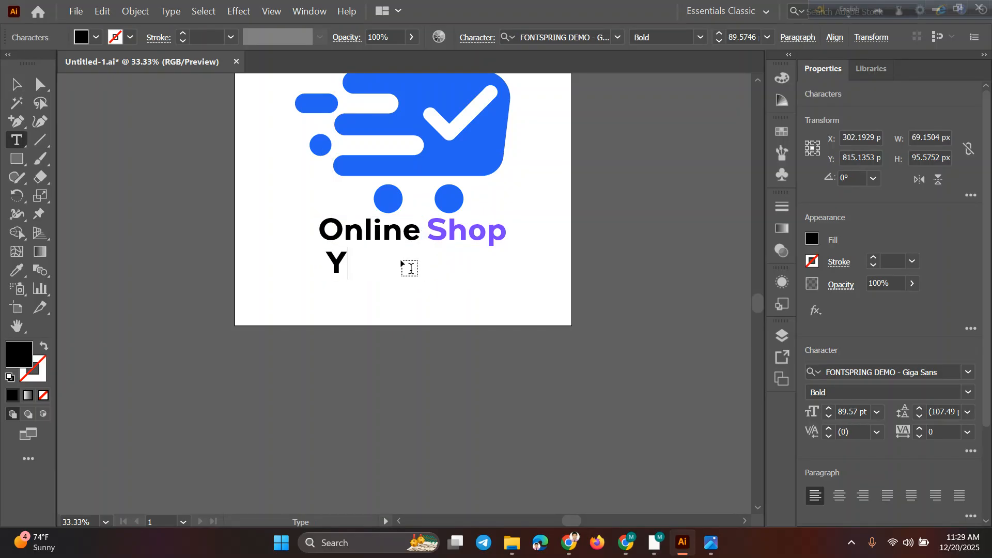
type("OUR")
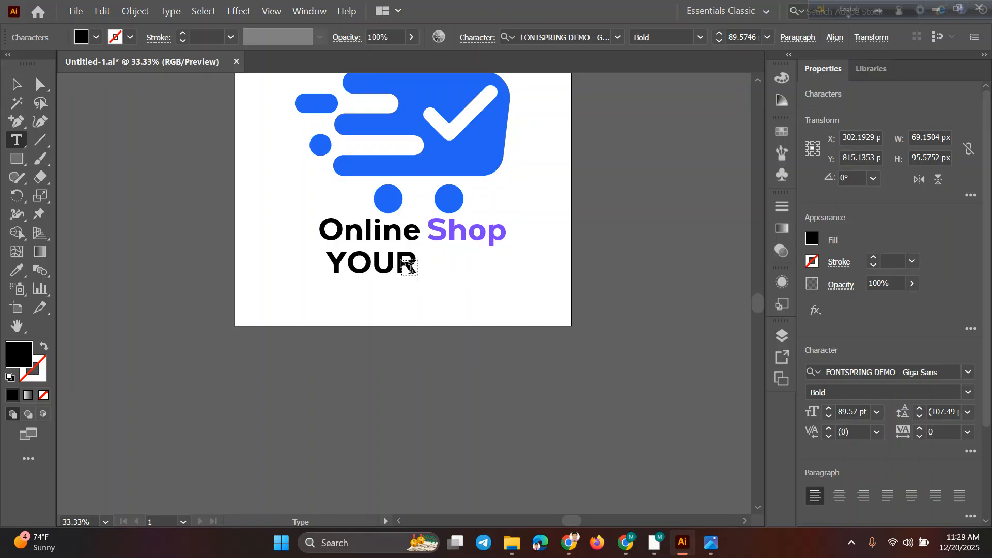
type(" SLOGA")
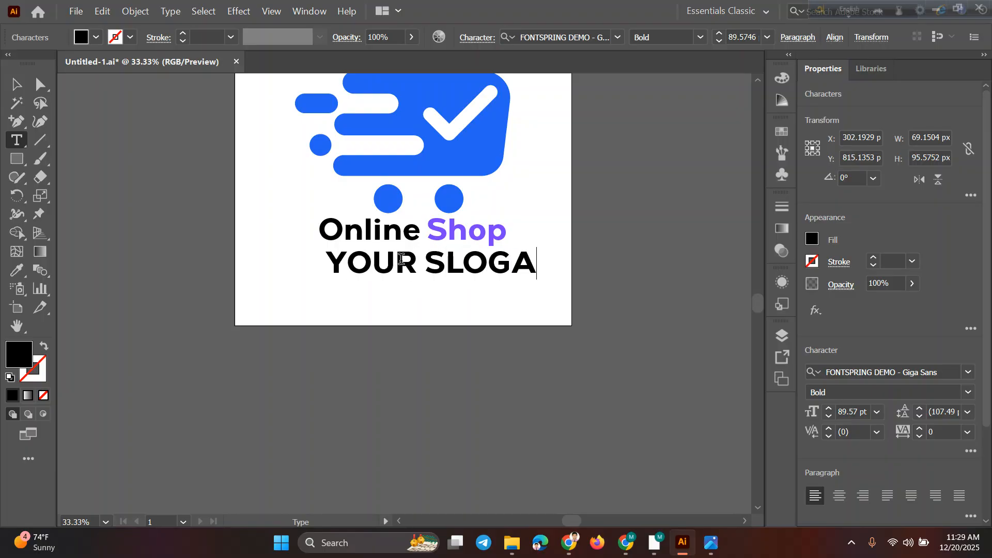
type("N HER")
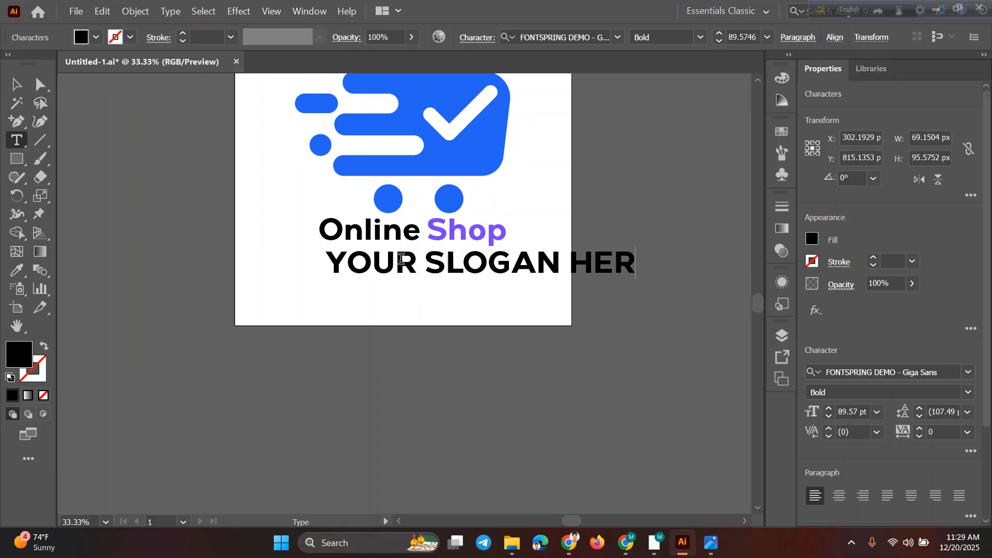
type("EA")
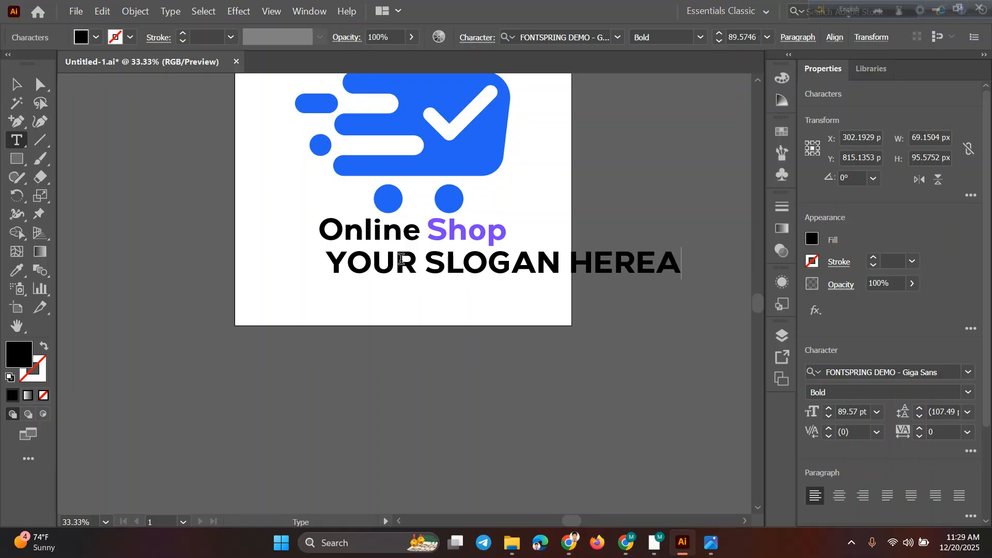
Reduce the font size of the entire slogan line to 42 pt
key("ctrl+a")
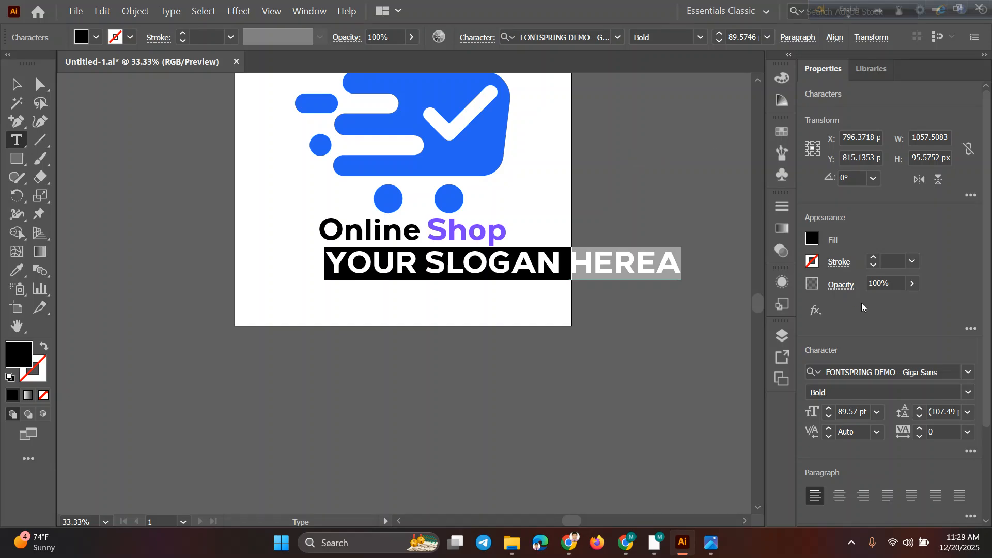
left_click(868, 412)
type("89")
key("Return")
scroll(868, 412, "down", 20)
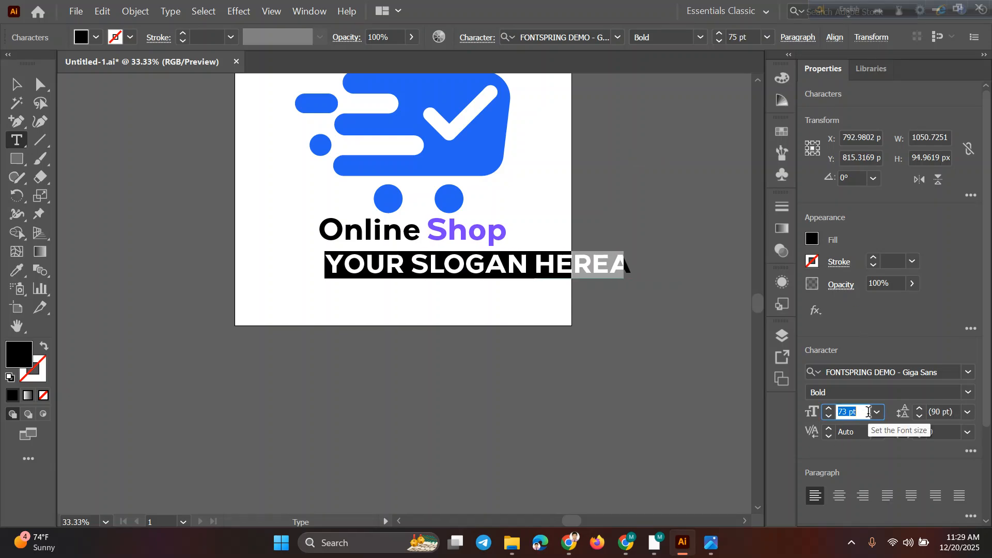
scroll(868, 412, "down", 15)
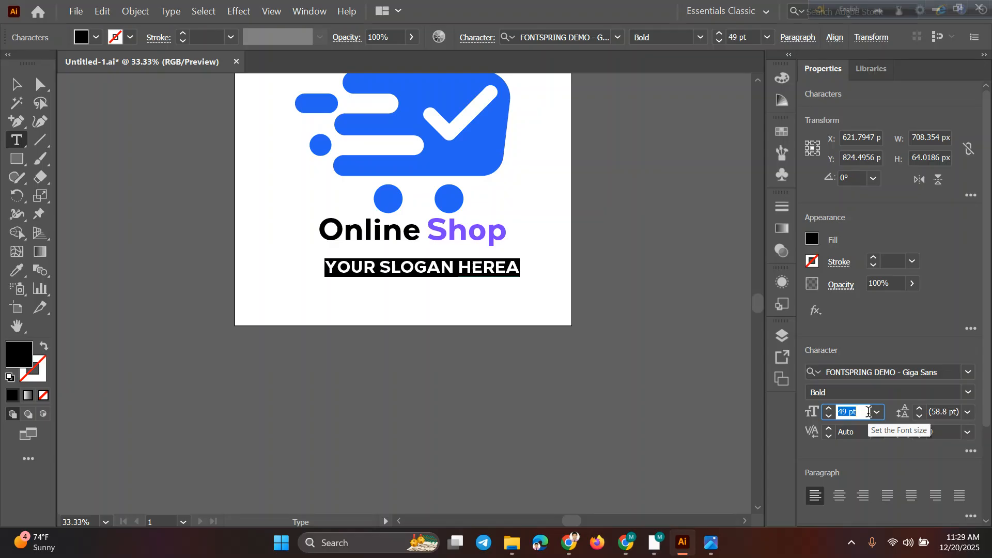
scroll(868, 412, "down", 3)
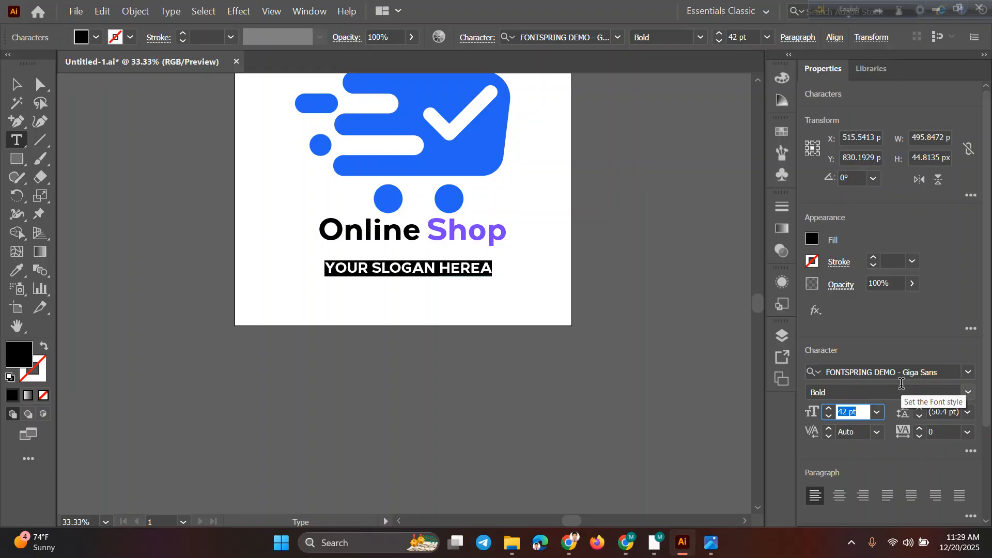
Change the slogan's font style to Regular, keeping the Giga Sans family, and finish editing the text
left_click(618, 38)
left_click(617, 37)
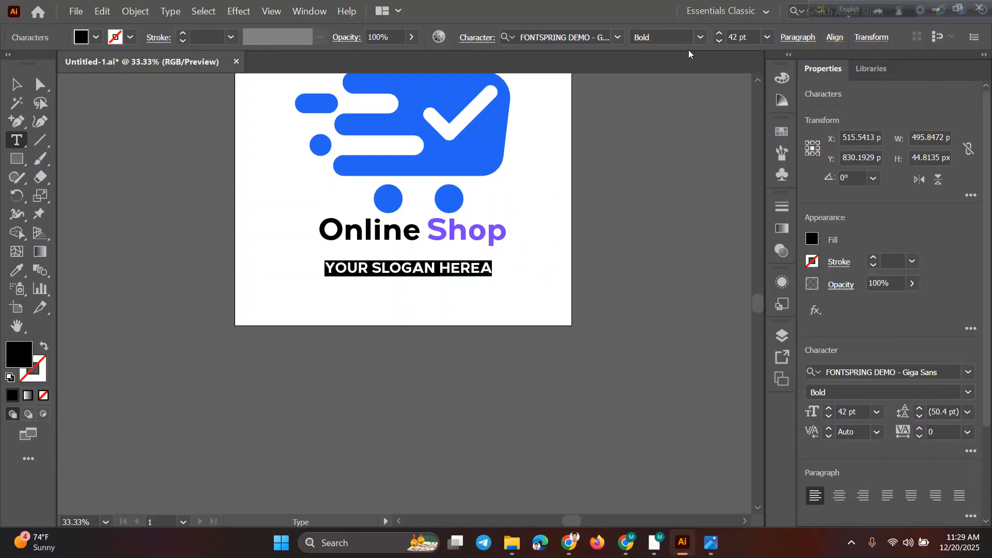
left_click(700, 38)
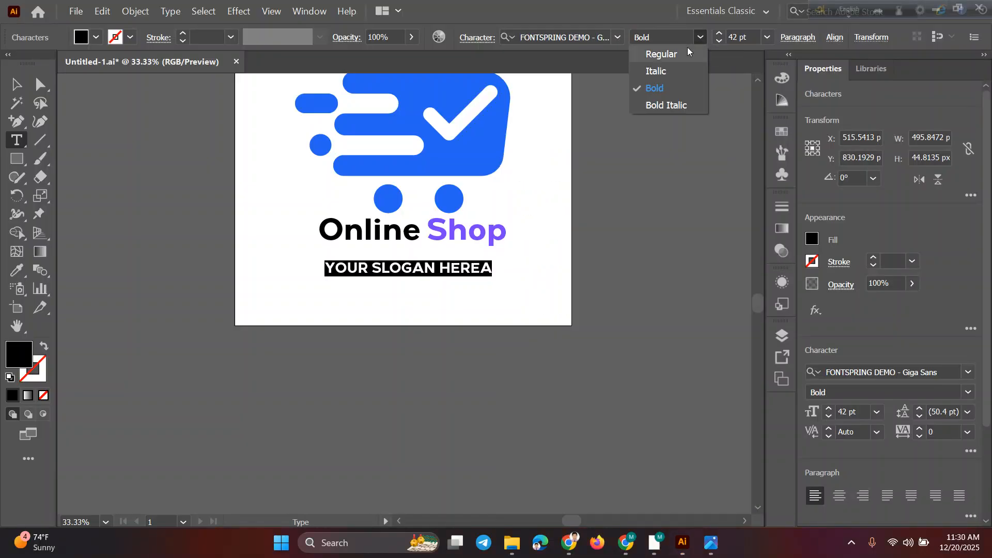
left_click(688, 52)
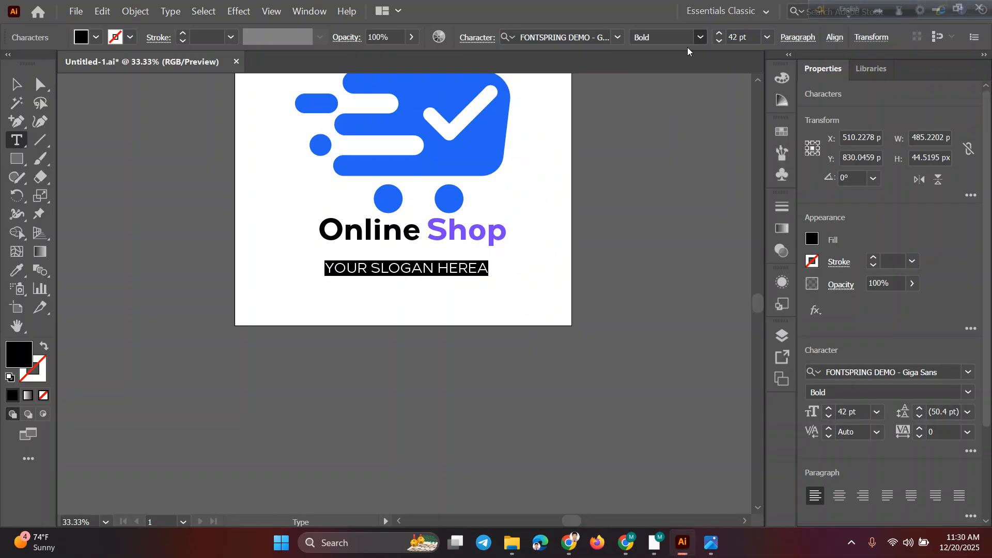
left_click(696, 40)
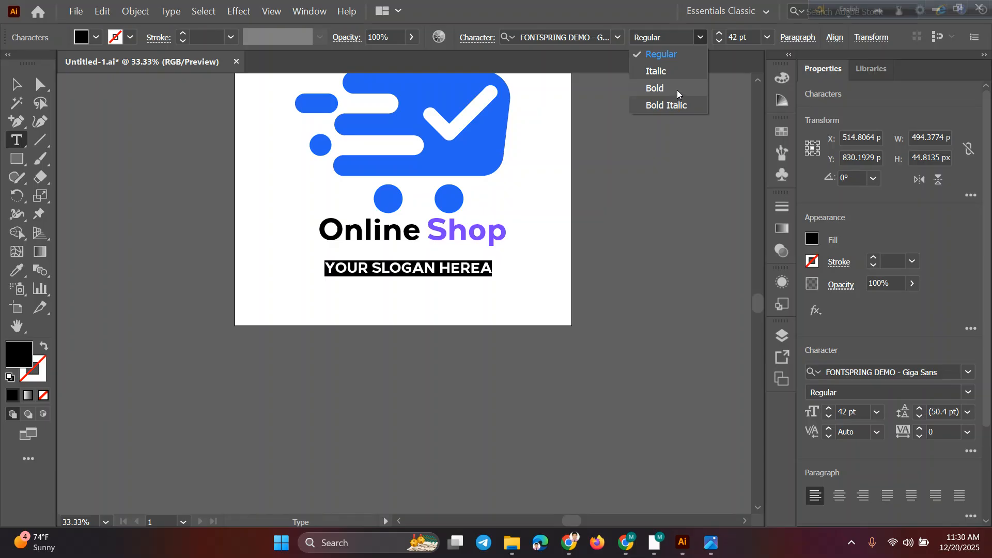
left_click(671, 56)
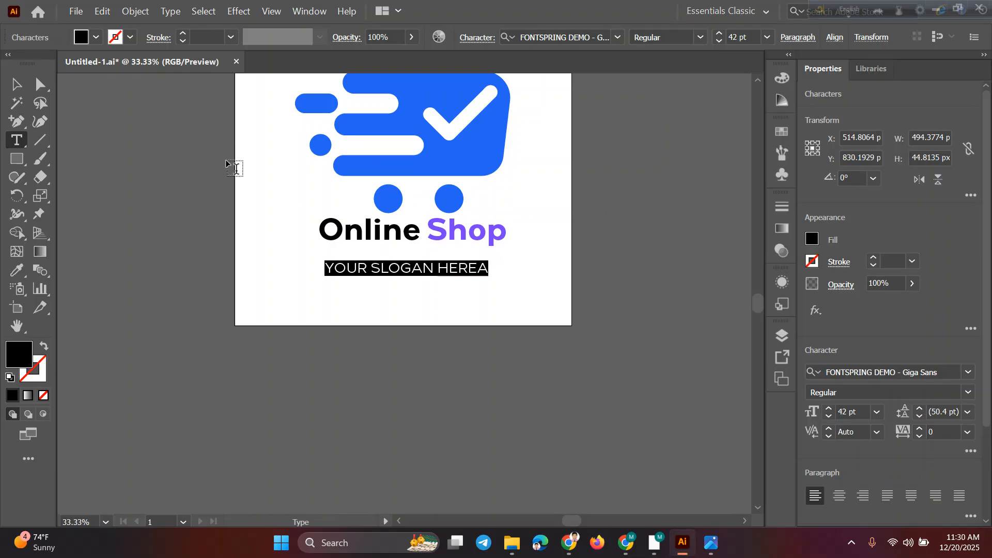
left_click(26, 85)
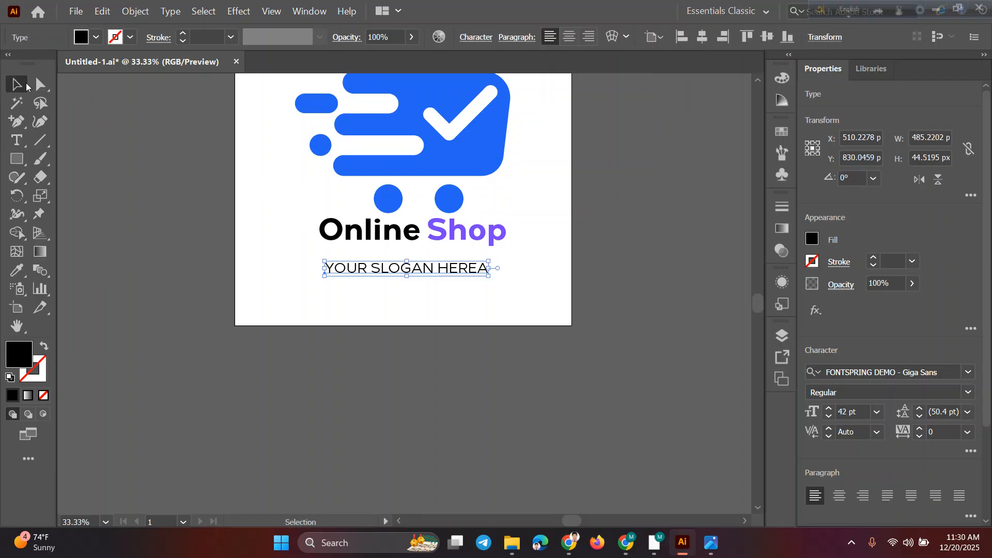
Widen the letter spacing of the whole slogan line to a tracking of 80 and deselect the text
double_click(391, 270)
key("ctrl+a")
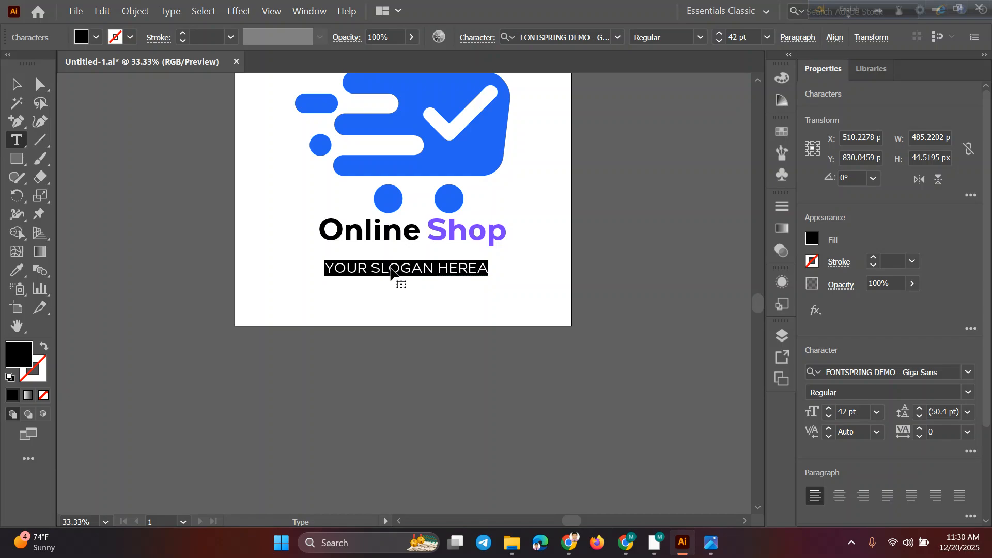
left_click(971, 452)
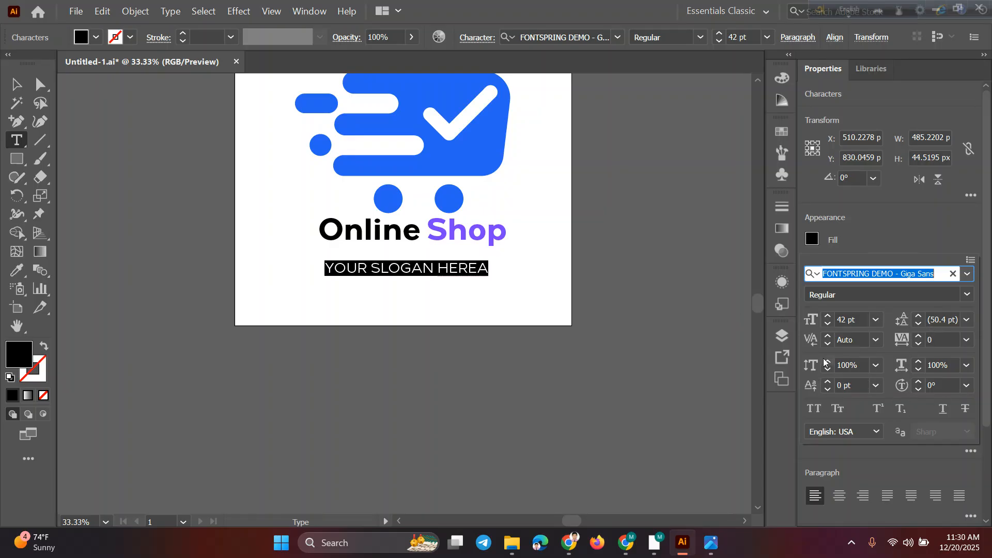
left_click(876, 341)
left_click(875, 341)
left_click(929, 340)
type("0")
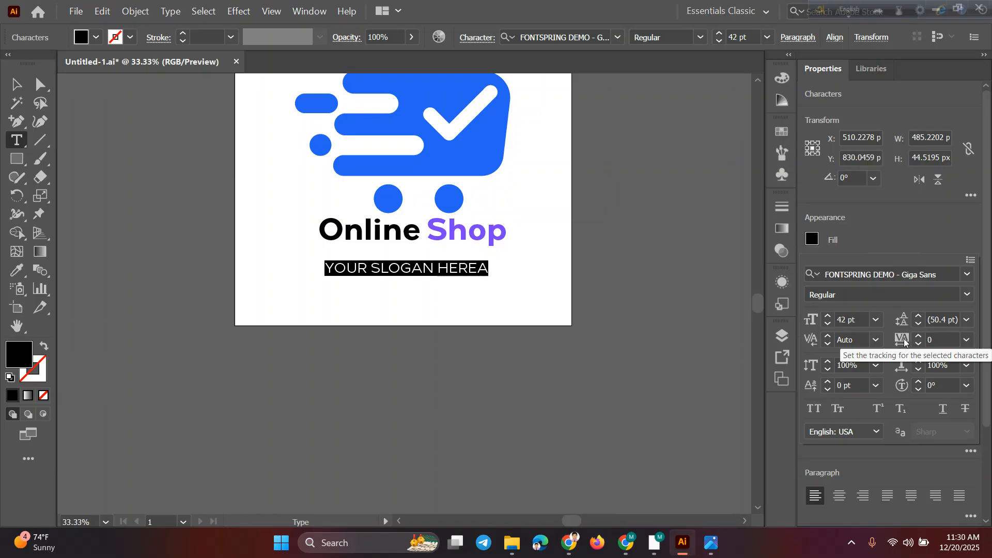
left_click(943, 339)
scroll(942, 339, "up", 12)
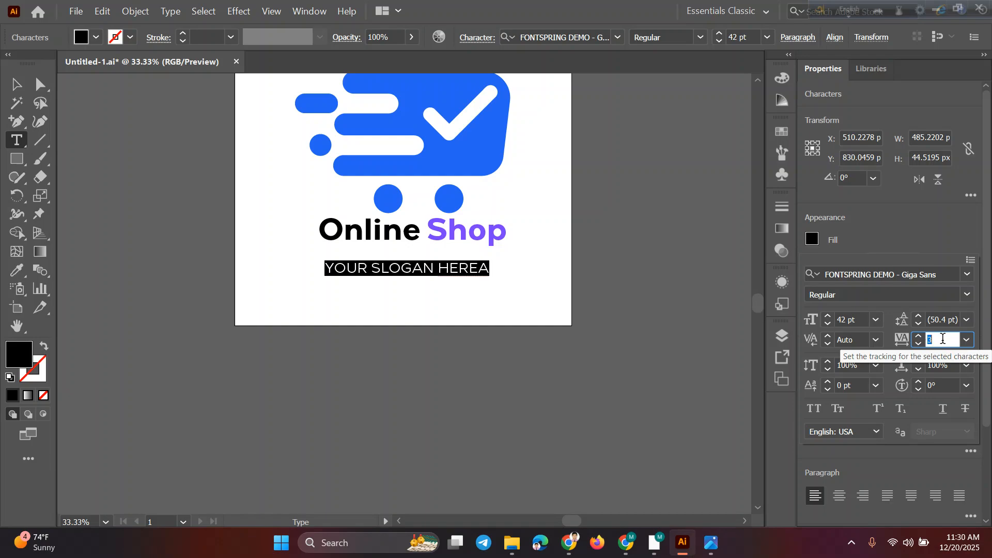
scroll(942, 339, "up", 20)
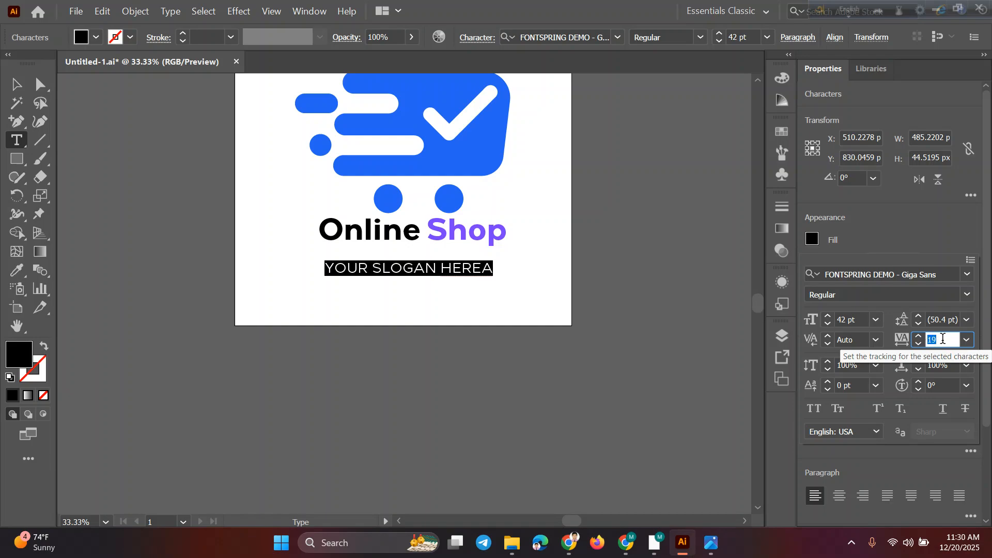
scroll(942, 339, "up", 20)
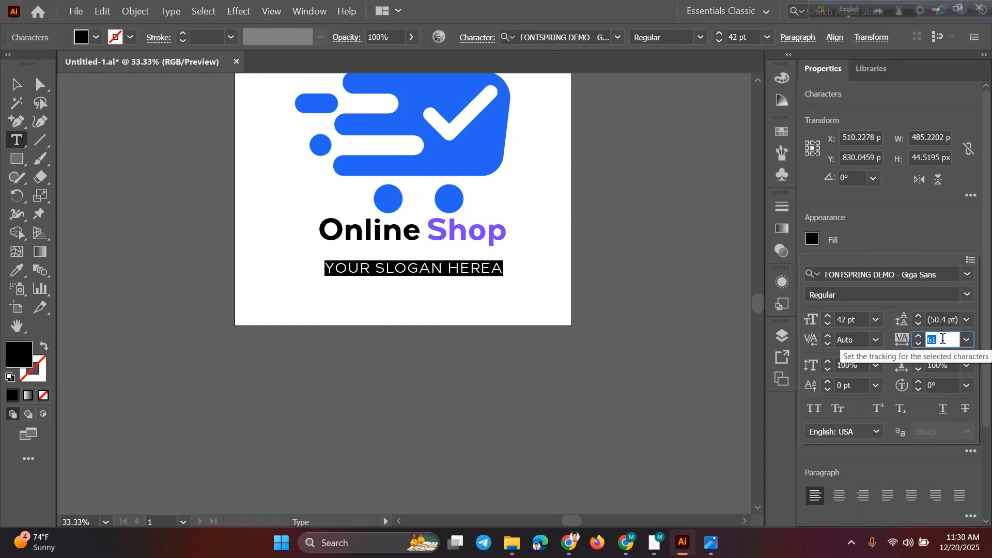
scroll(942, 339, "up", 5)
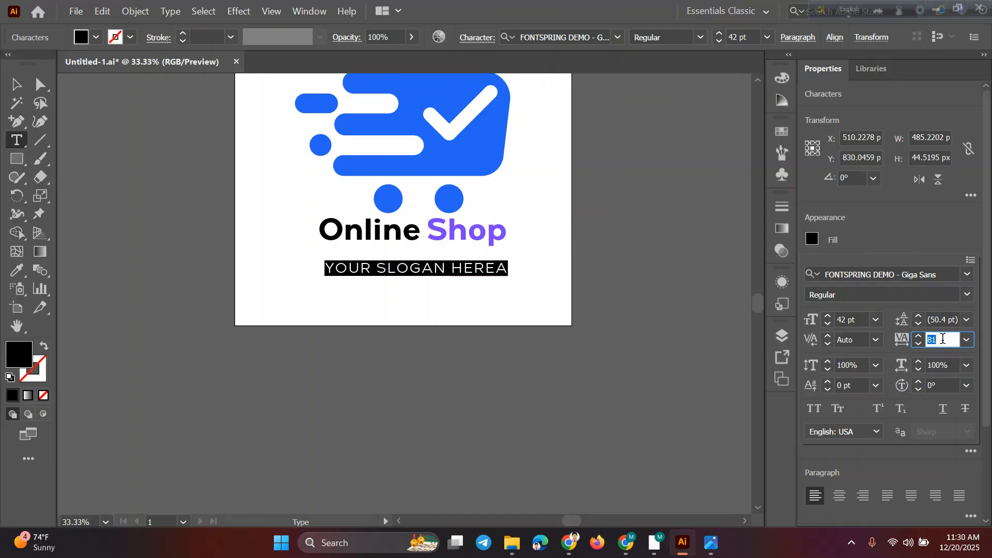
scroll(943, 339, "up", 1)
left_click(13, 88)
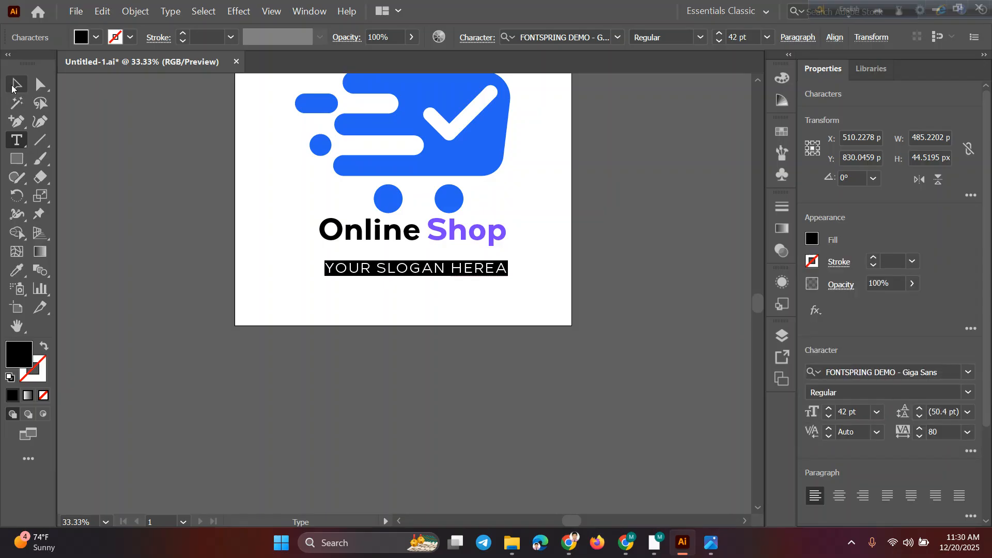
left_click(253, 286)
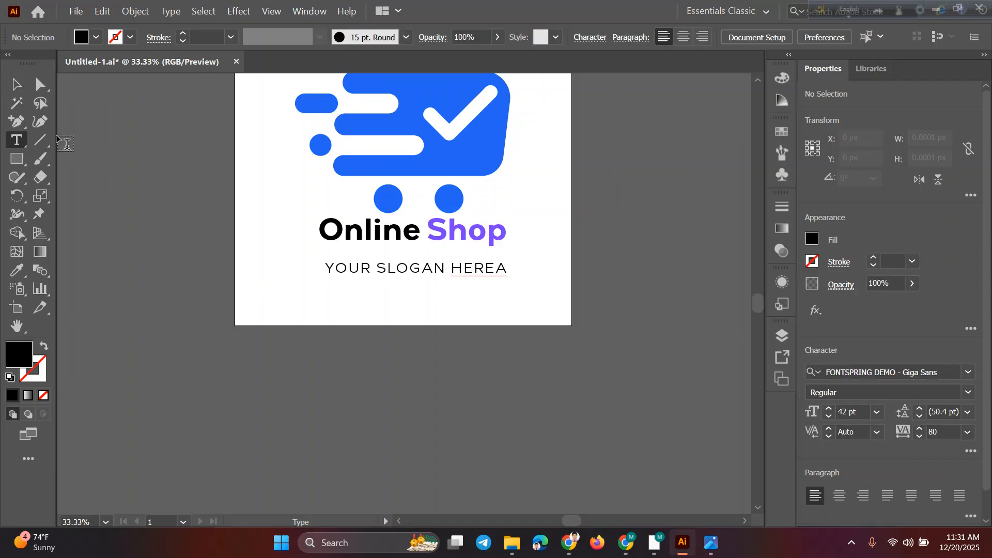
left_click(16, 84)
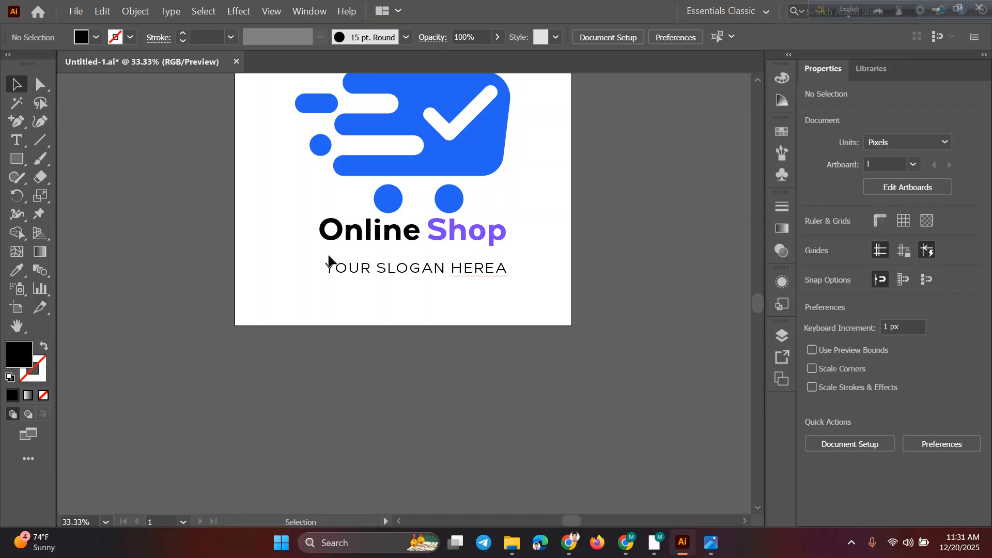
Move the slogan up just beneath the wordmark and shrink it proportionally about its centre to about 206 px wide
left_click_drag(354, 269, 355, 255)
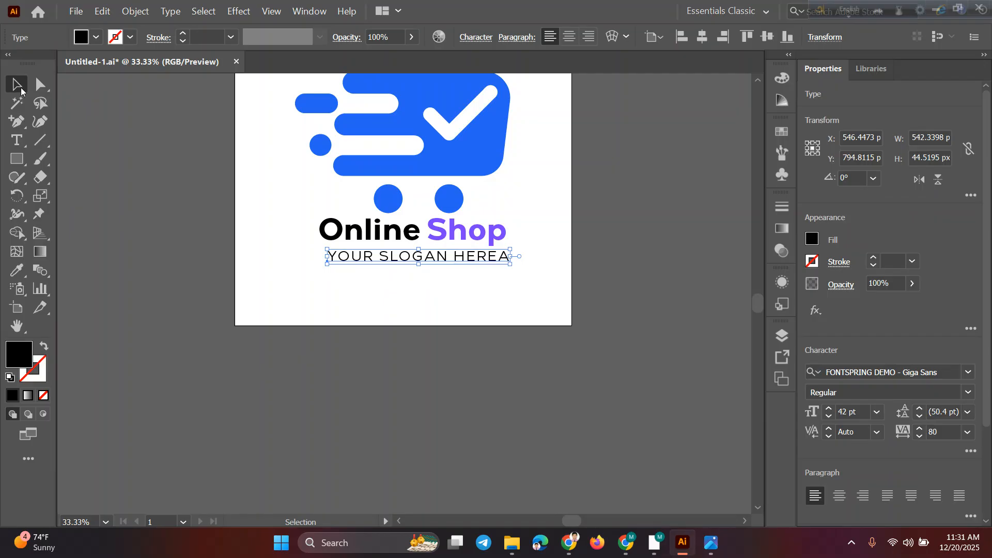
scroll(303, 236, "up", 3)
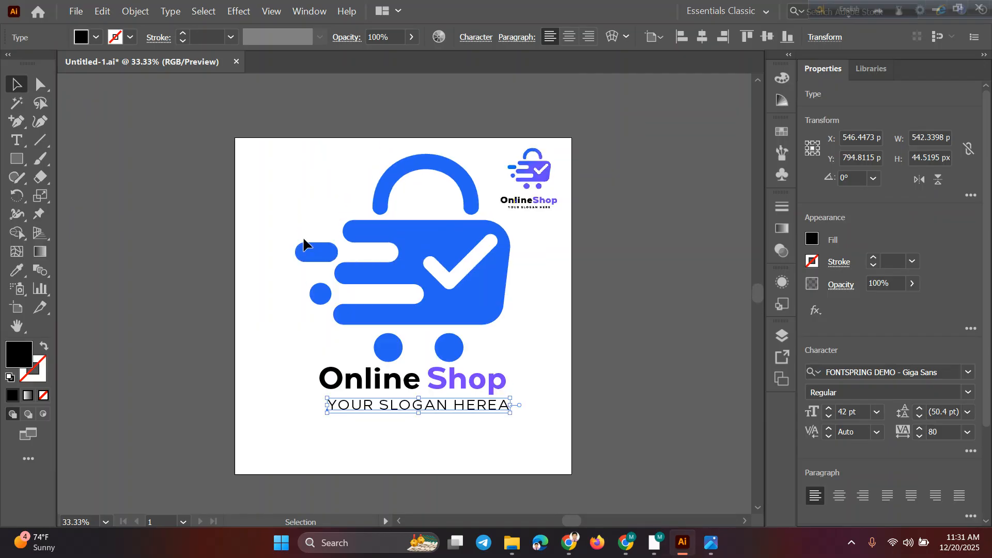
scroll(304, 241, "down", 2)
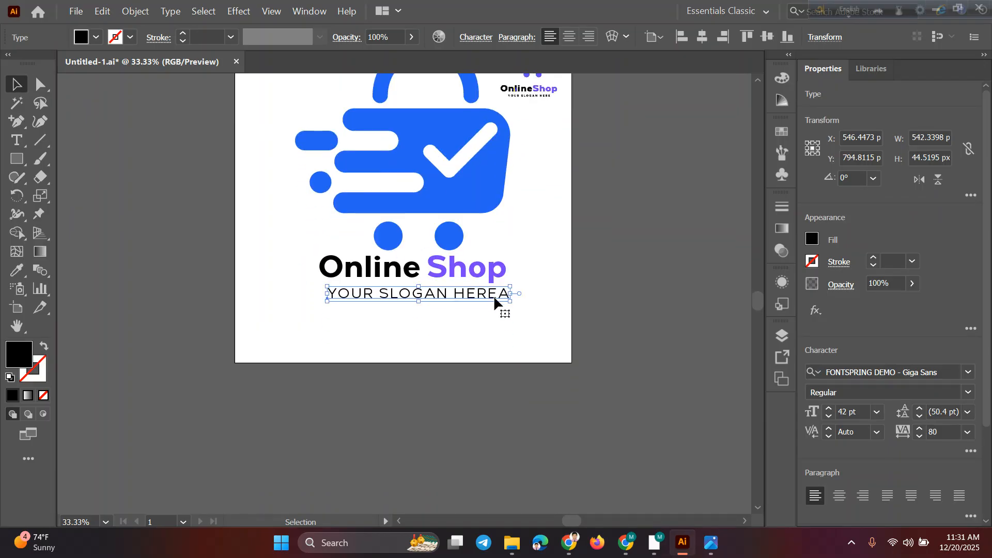
left_click_drag(510, 299, 456, 302)
left_click(520, 307)
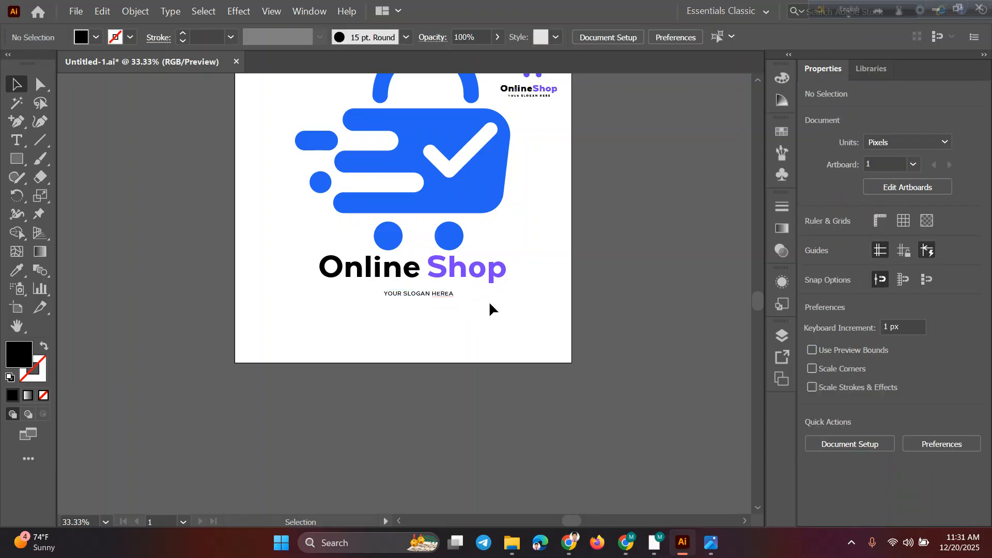
Enlarge the slogan proportionally about its centre to about 382 px wide, nudge it closer to the wordmark, and save the document
left_click(443, 296)
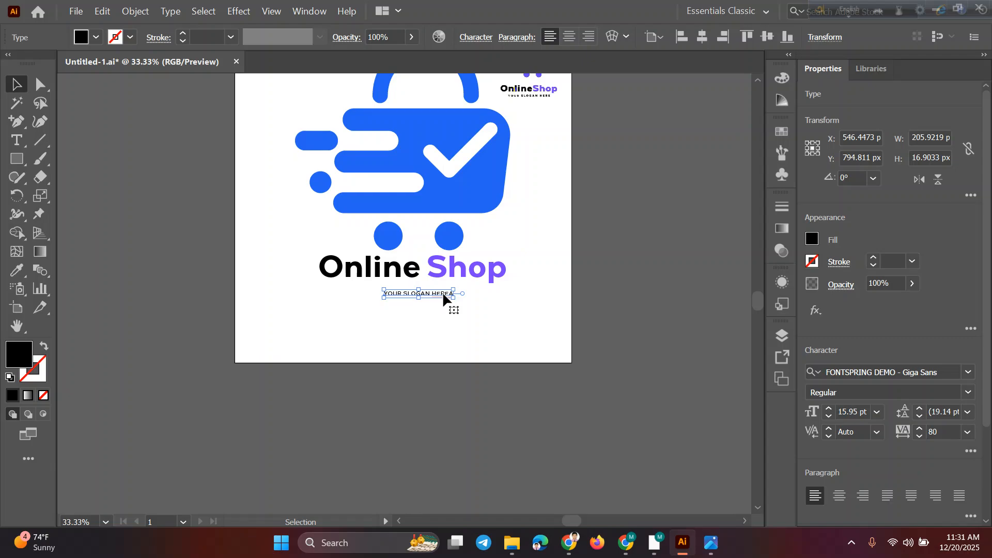
left_click_drag(453, 296, 464, 298)
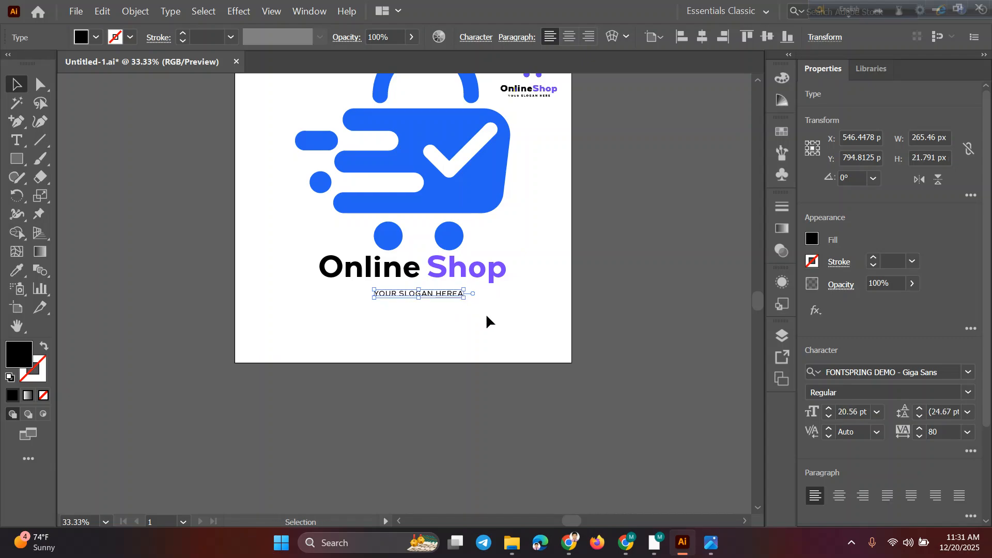
left_click(486, 313)
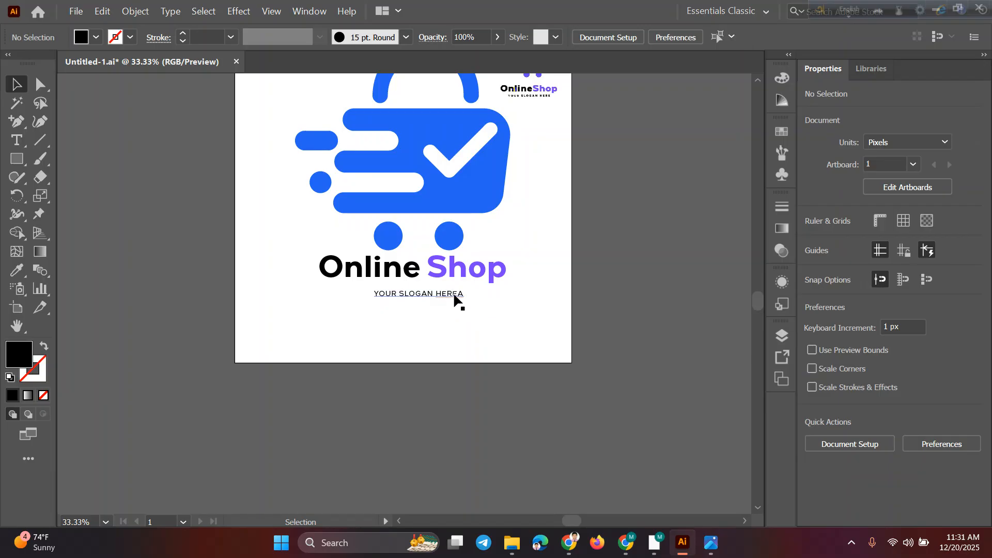
left_click_drag(454, 297, 483, 302)
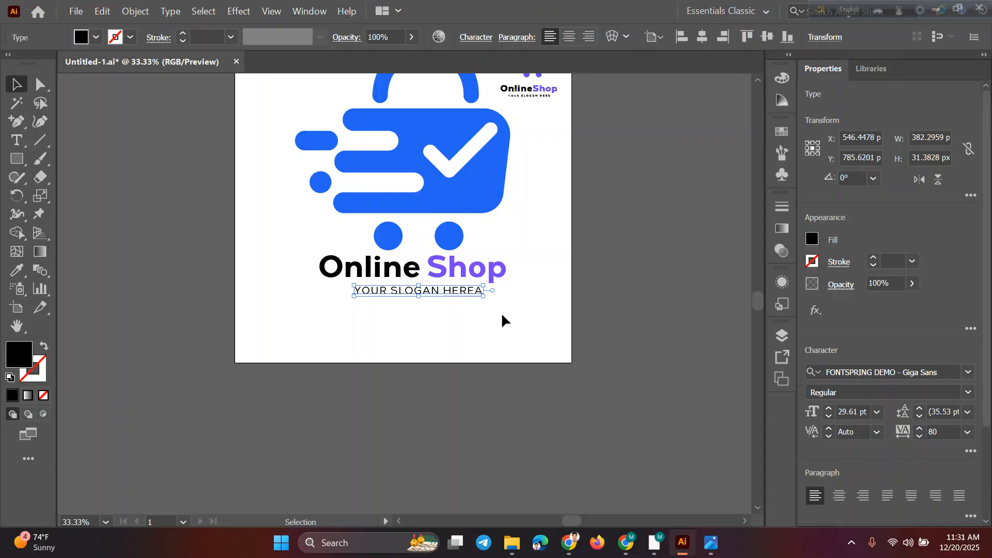
left_click(502, 316)
scroll(446, 204, "up", 5)
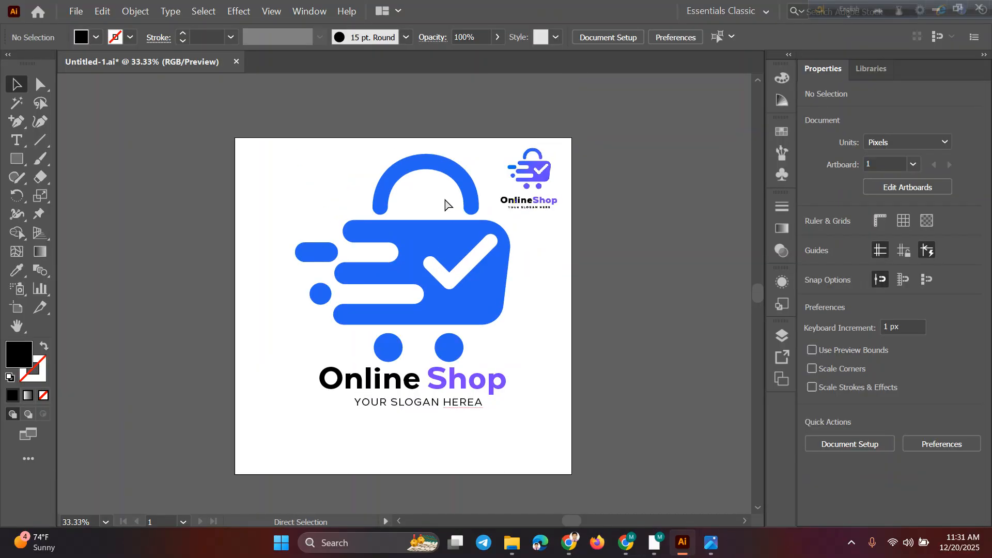
key("ctrl+s")
Delete the small reference logo beside the bag handle and save the document
scroll(523, 235, "up", 2)
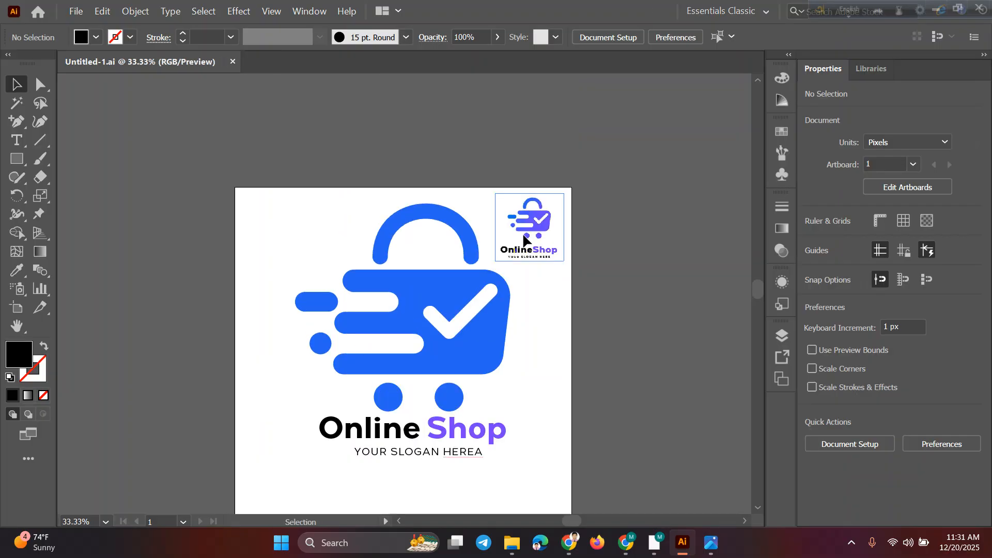
right_click(489, 270)
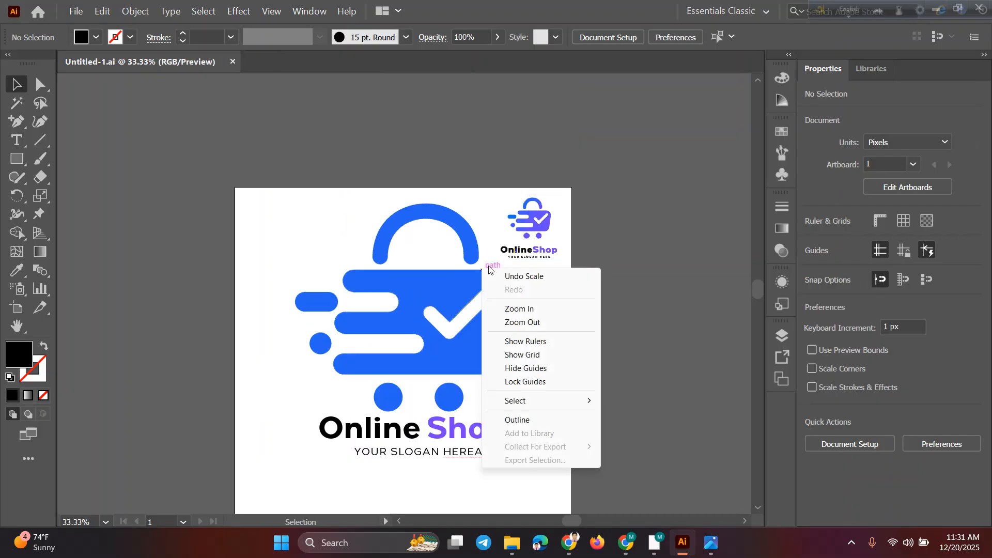
left_click(539, 237)
key("Delete")
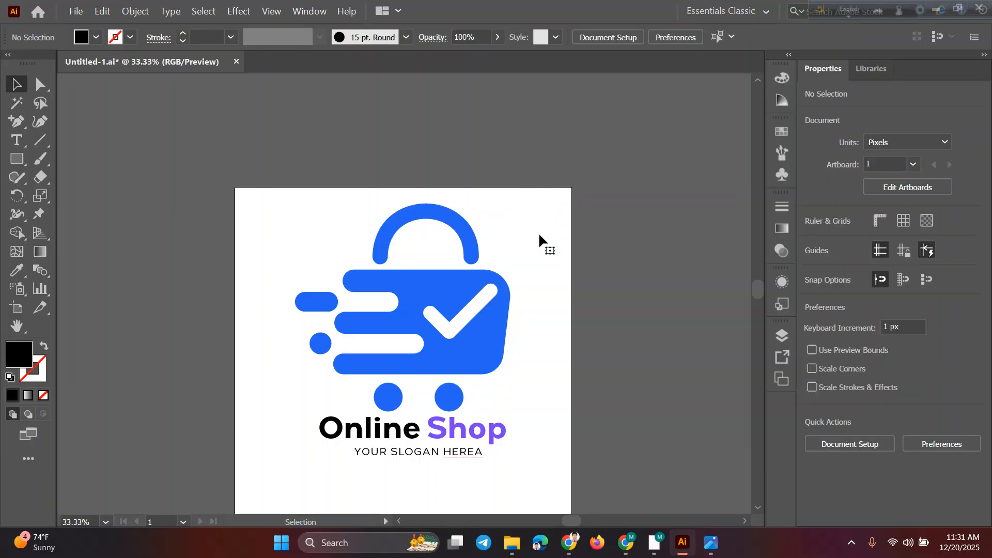
left_click(503, 351)
left_click(528, 399)
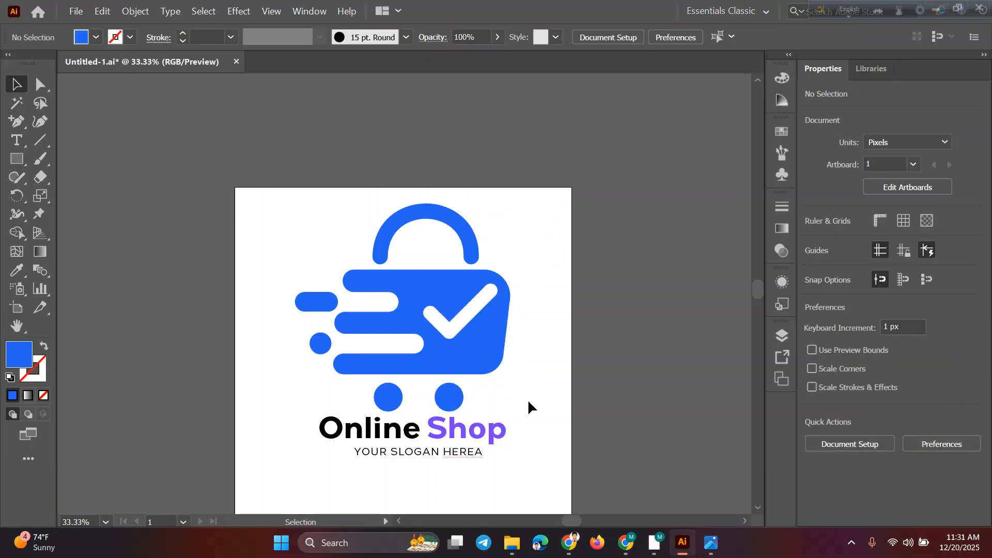
scroll(528, 399, "down", 4)
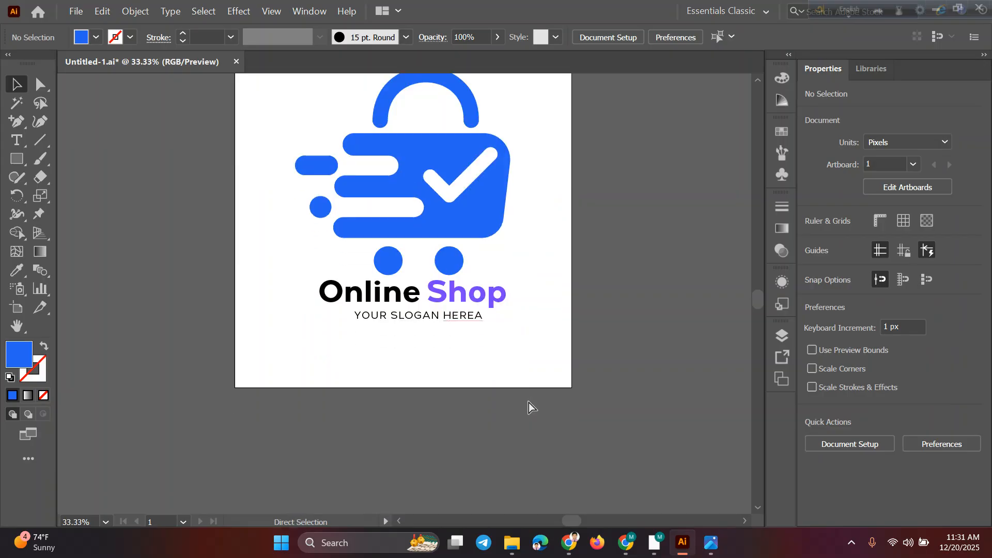
key("ctrl+s")
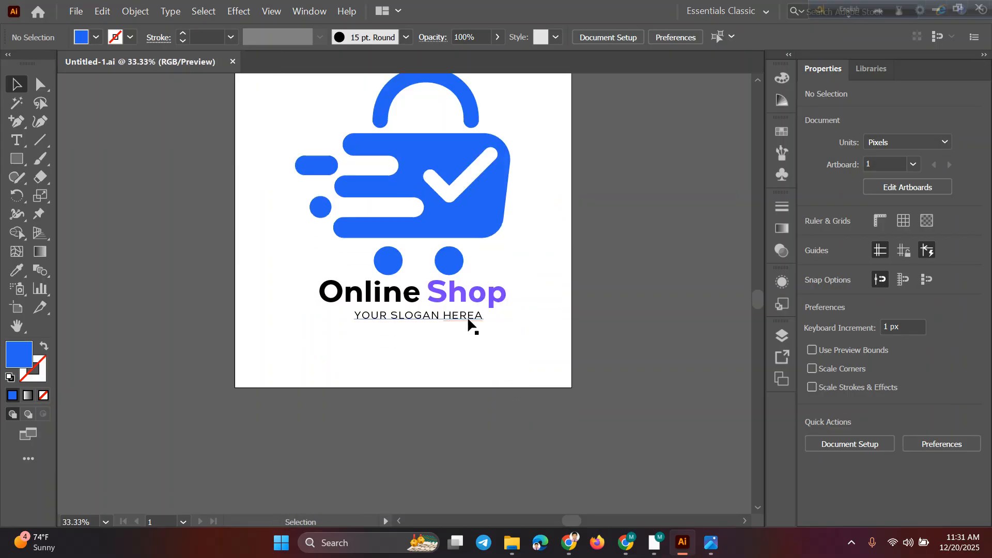
left_click(467, 320)
left_click(481, 345)
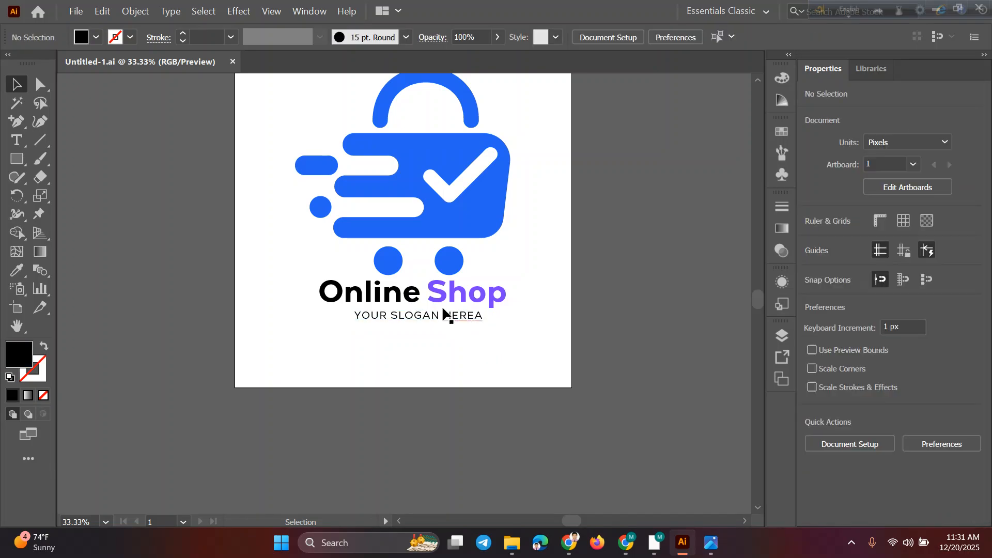
scroll(432, 308, "up", 1)
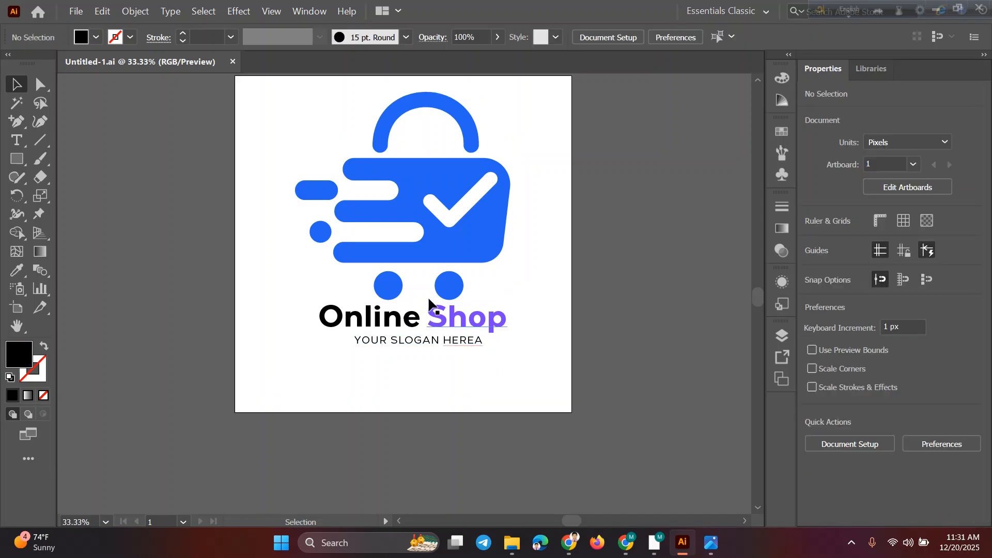
left_click(431, 270)
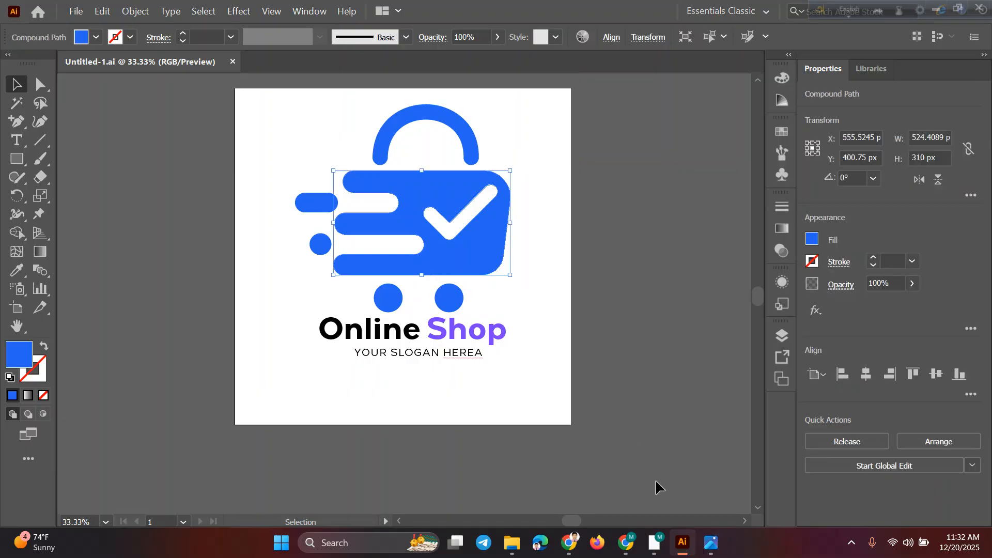
left_click(655, 543)
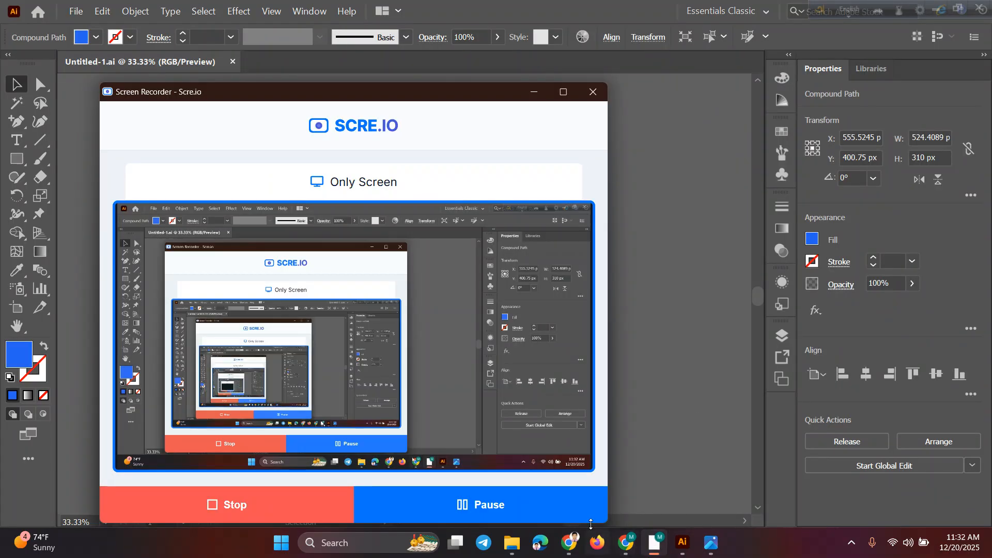